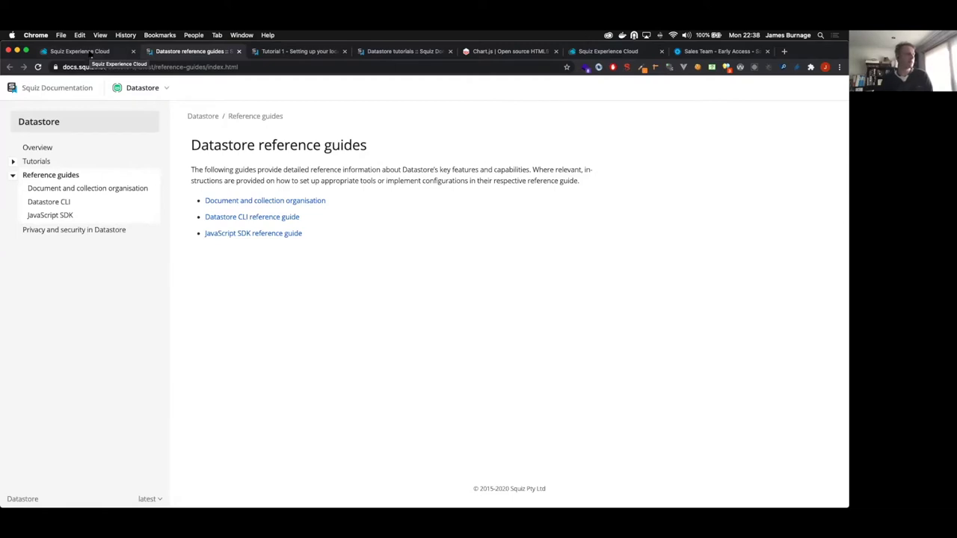
Step: Look over the Experience Cloud, Datastore reference guides and Tutorial 1 pages, then bring up the Chart.js homepage
left_click(86, 52)
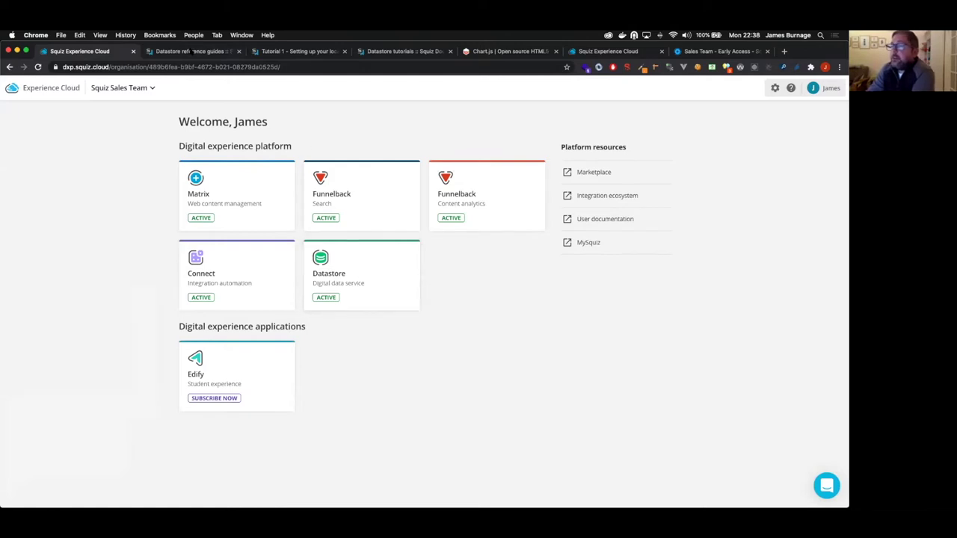
left_click(193, 51)
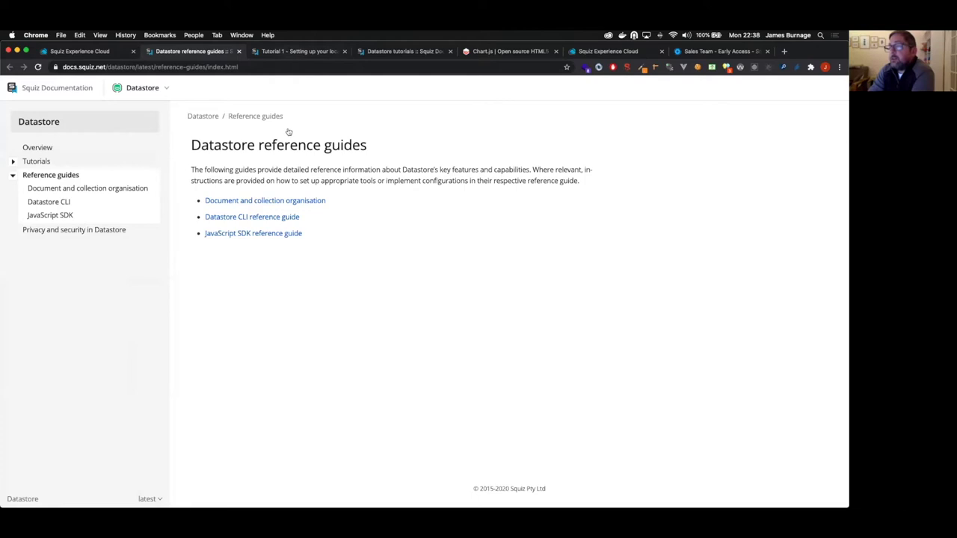
key("ctrl+Tab")
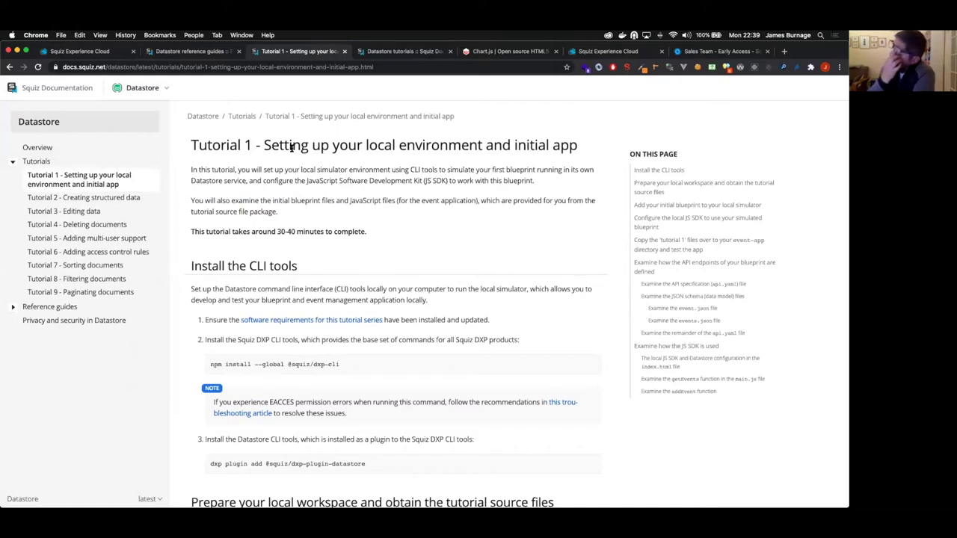
left_click(187, 50)
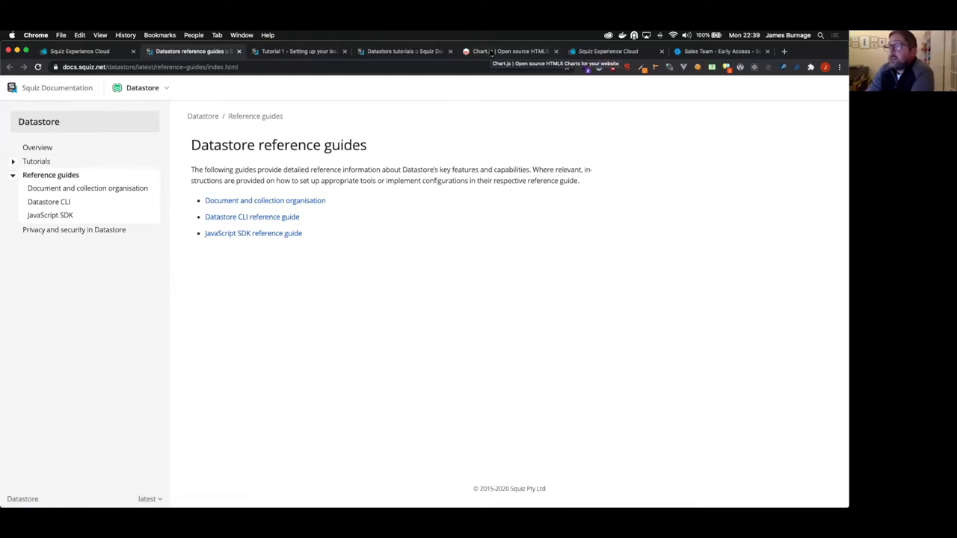
left_click(491, 53)
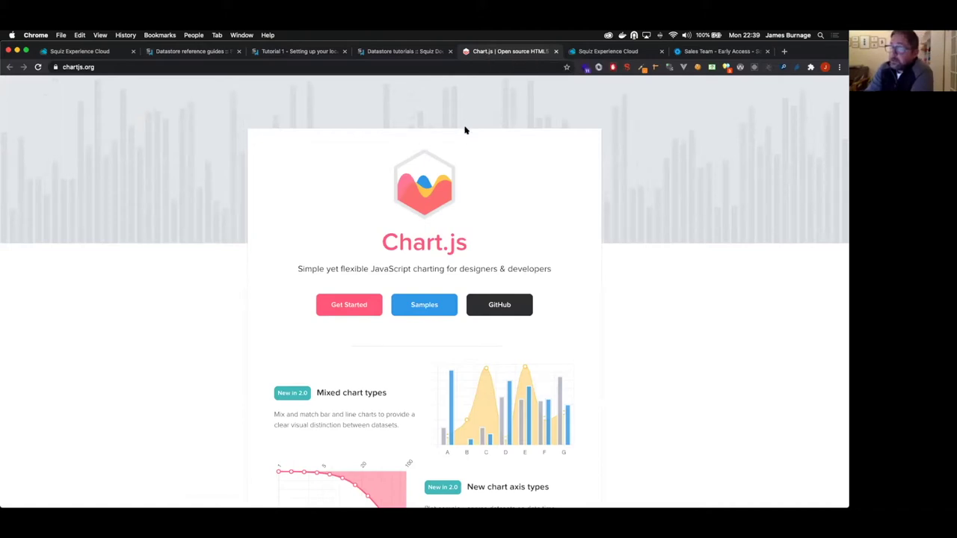
Step: Open the Doughnut chart example from the Chart.js samples gallery
left_click(425, 305)
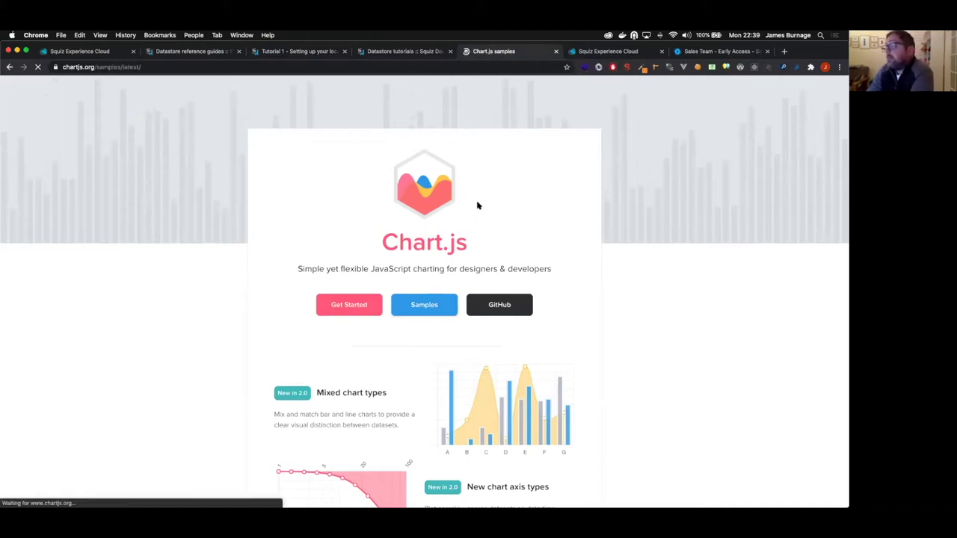
left_click(528, 222)
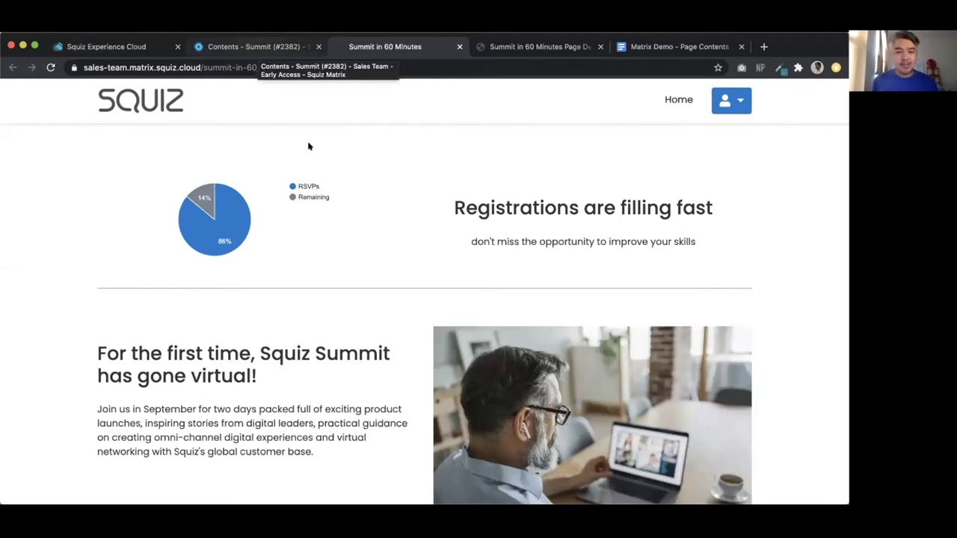
Step: Scroll through the live Summit page to review its content
scroll(344, 211, "down", 2)
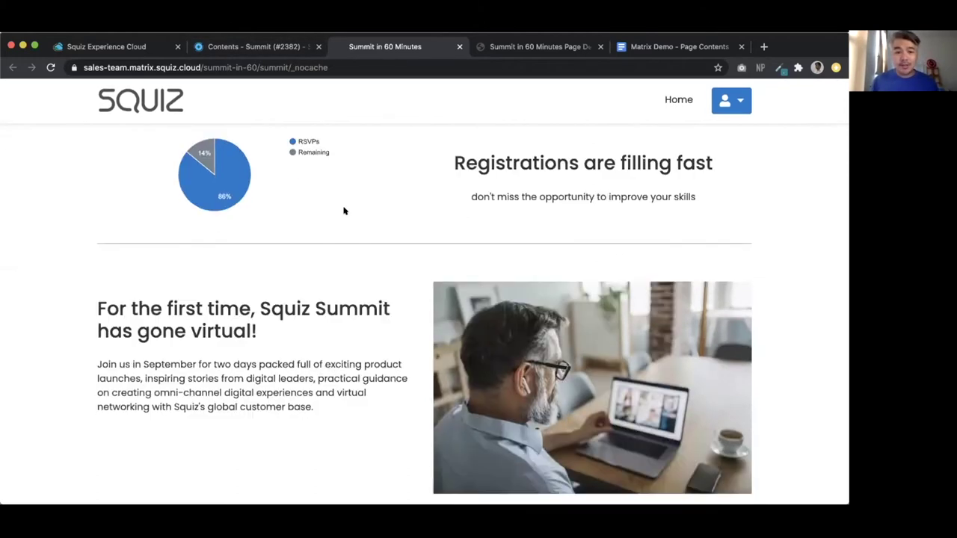
scroll(344, 211, "down", 10)
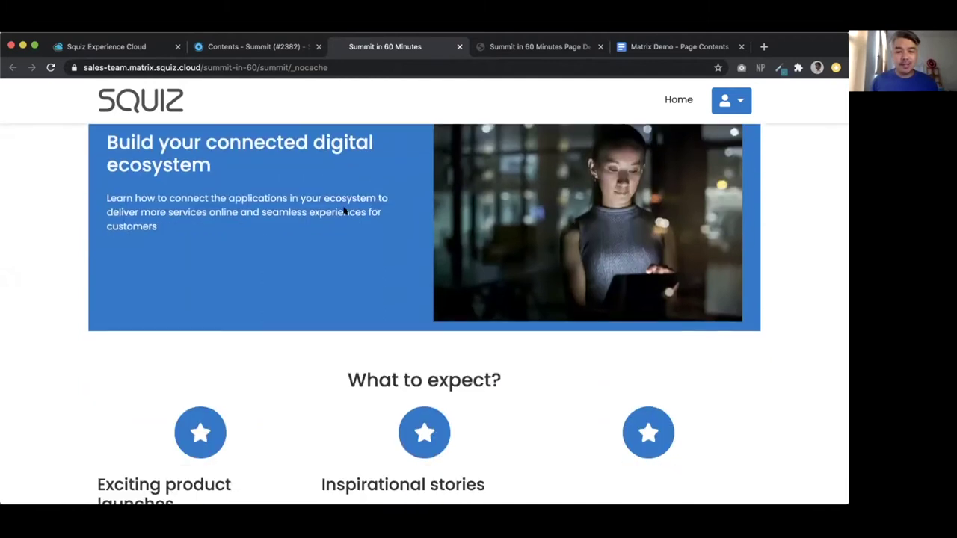
scroll(343, 211, "down", 2)
scroll(343, 211, "up", 8)
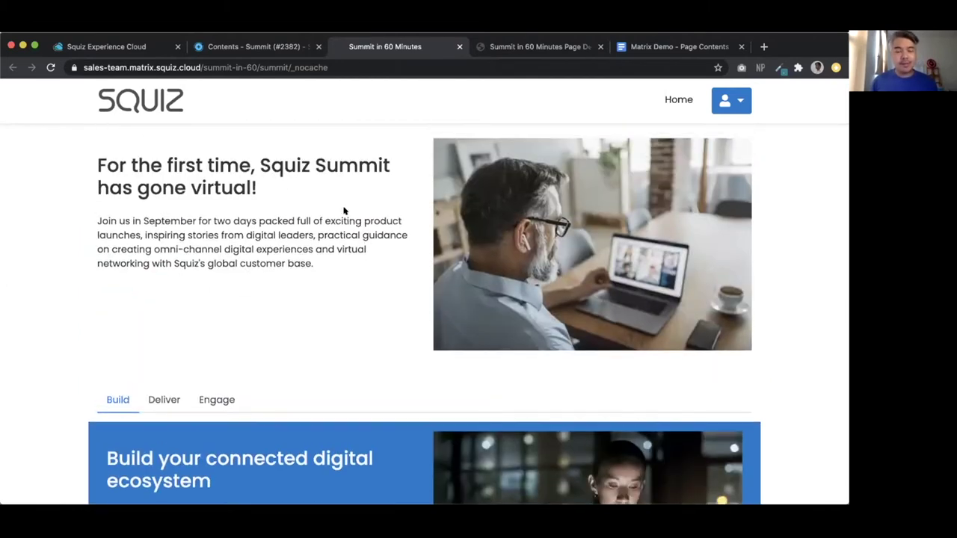
scroll(344, 210, "down", 1)
scroll(343, 210, "up", 3)
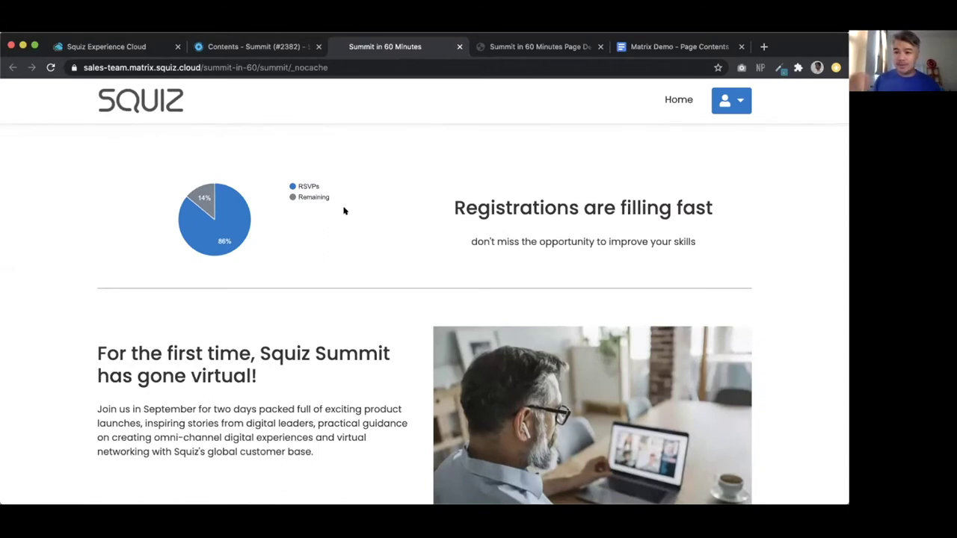
Step: Open the Contents editor for the Summit asset (#2382) and scroll back to its top
left_click(261, 43)
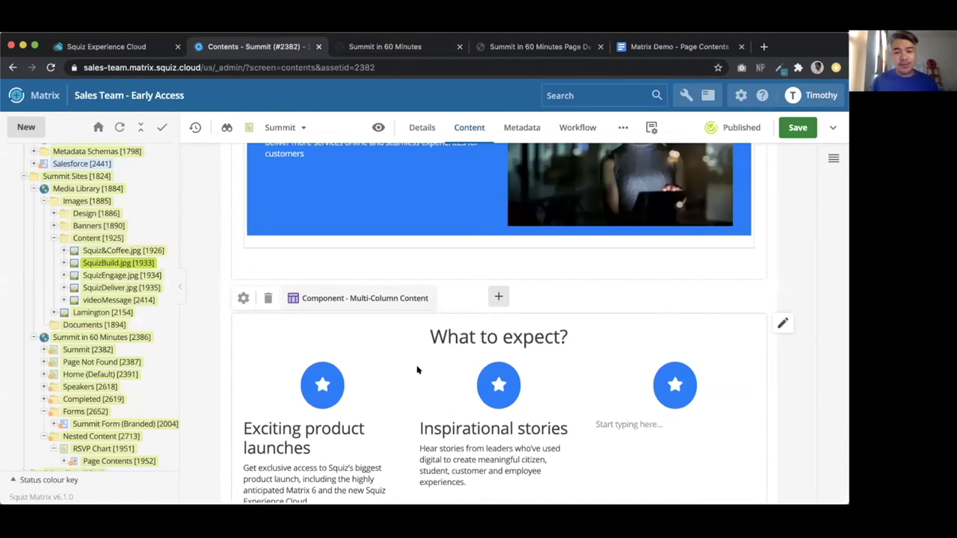
scroll(417, 369, "up", 15)
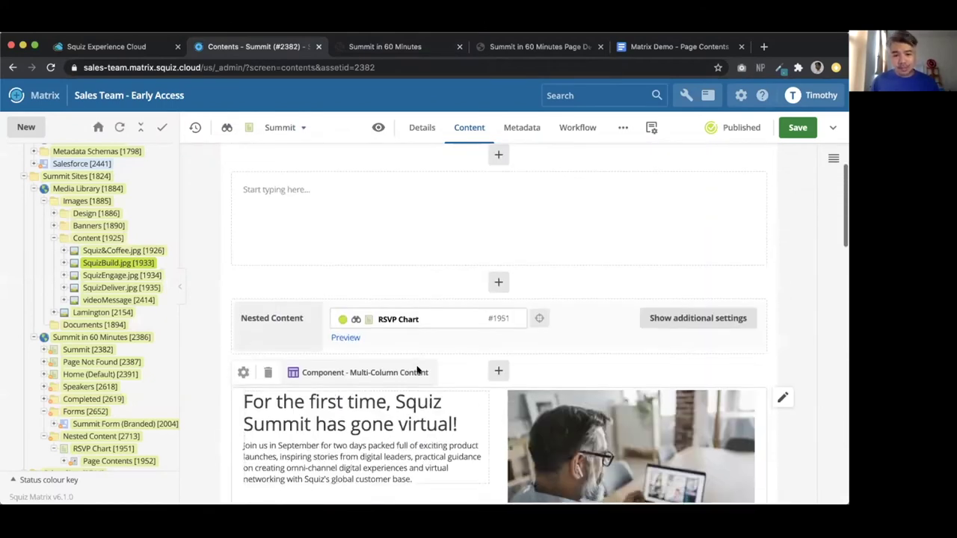
scroll(417, 369, "up", 2)
scroll(417, 369, "down", 5)
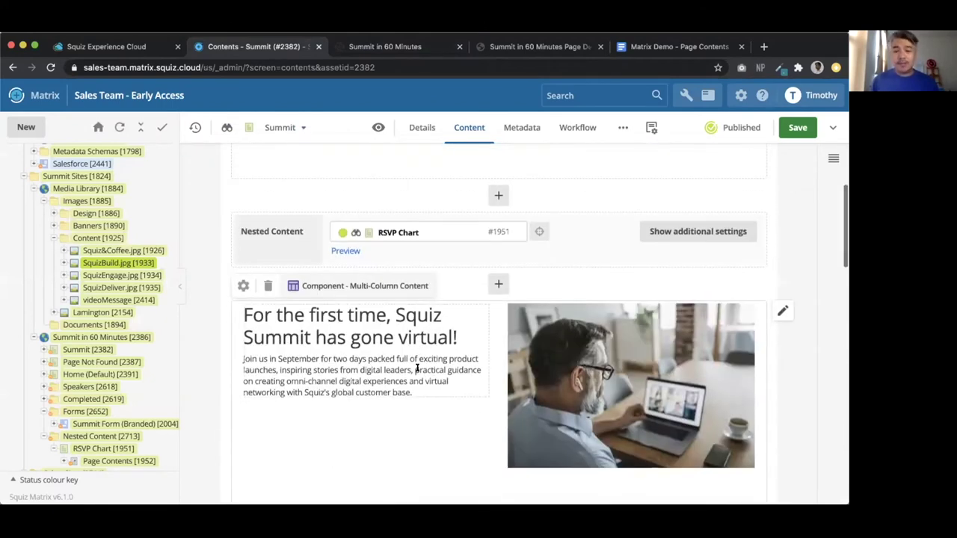
scroll(417, 368, "down", 3)
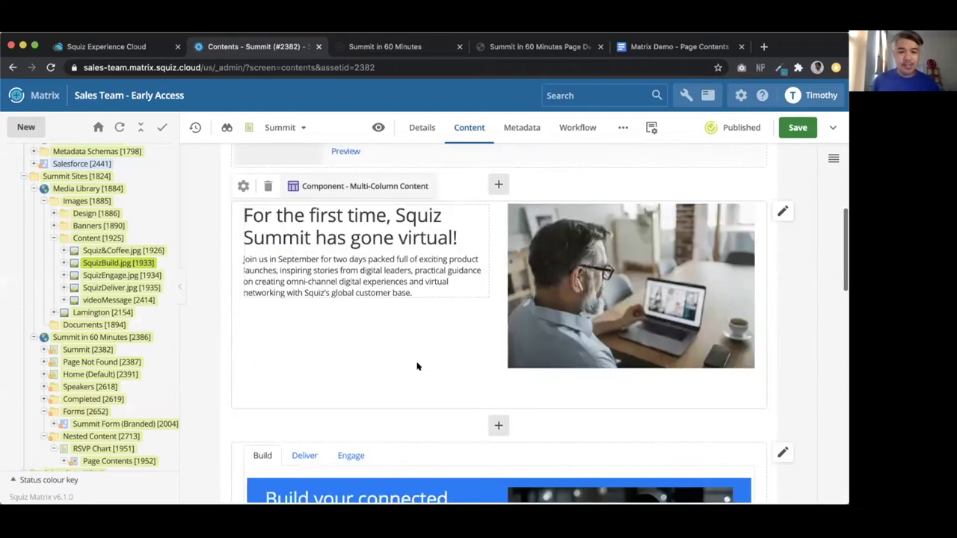
scroll(534, 272, "down", 7)
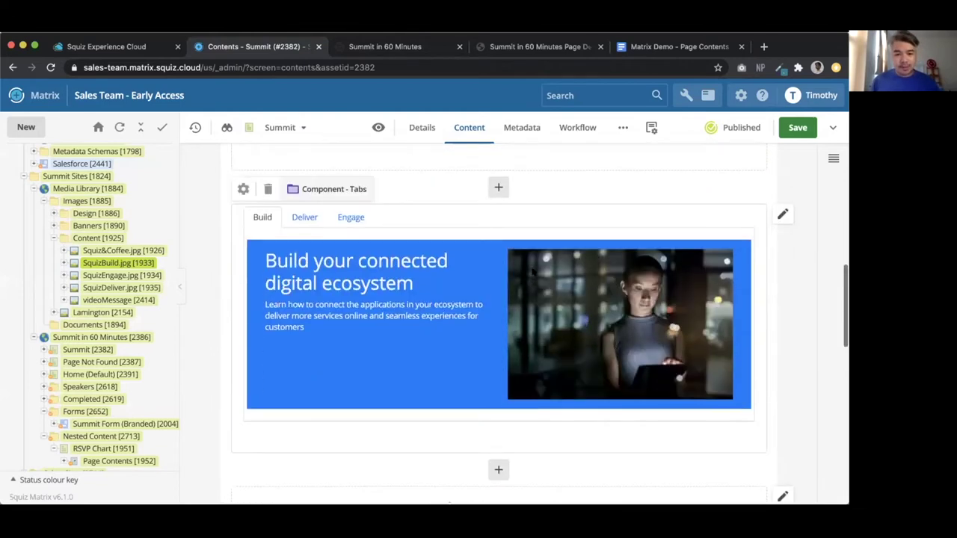
scroll(533, 271, "up", 10)
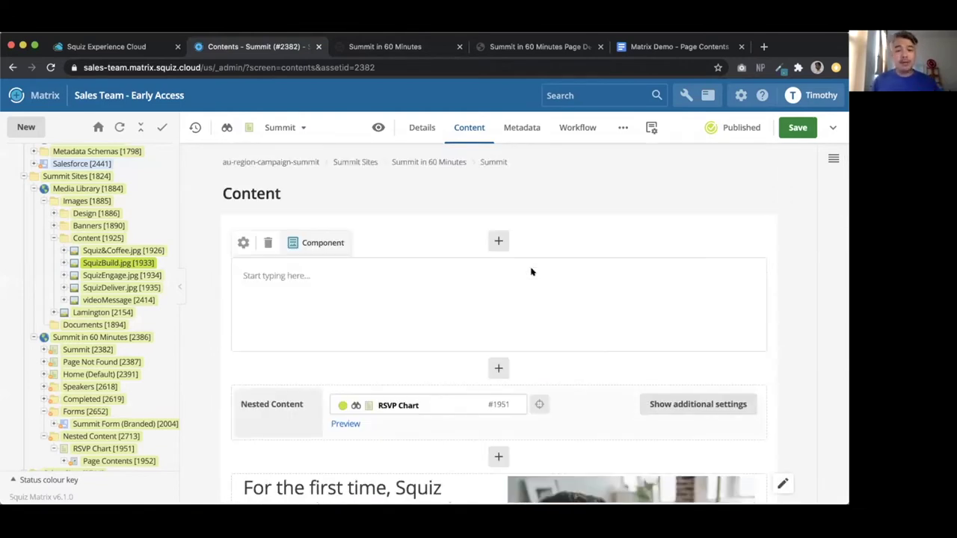
Step: Insert a Hero Image component, found by filtering for 'hero', above the empty block
left_click(497, 240)
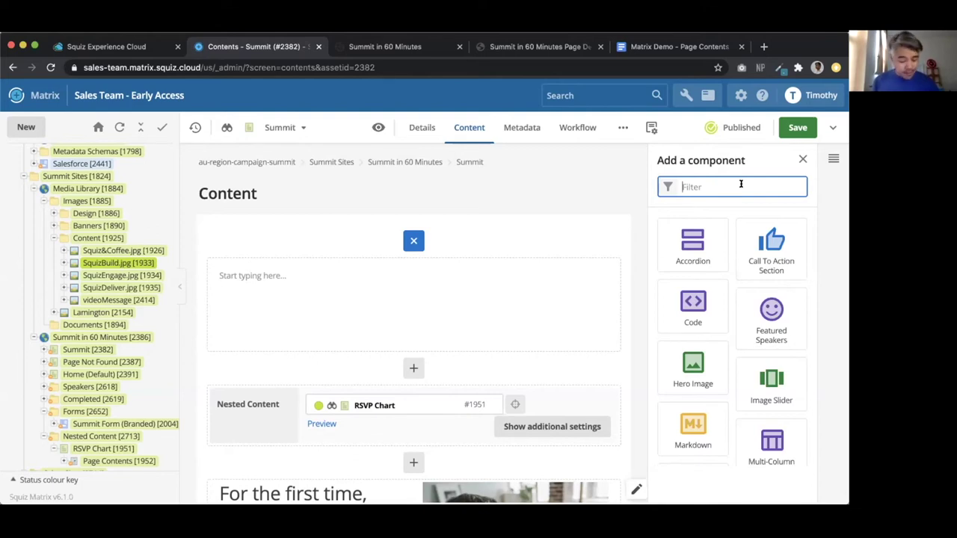
type("hero")
key("BackSpace")
key("BackSpace")
key("BackSpace")
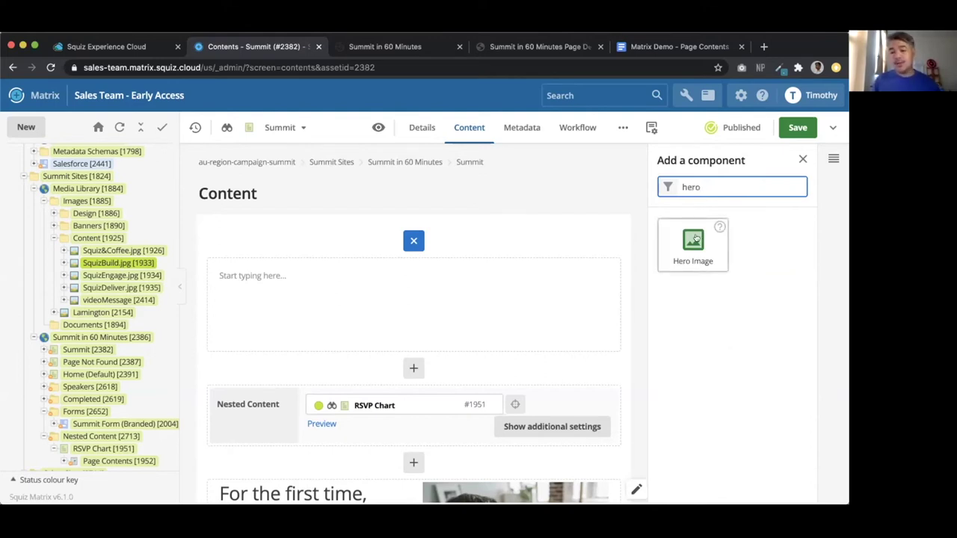
mouse_move(718, 227)
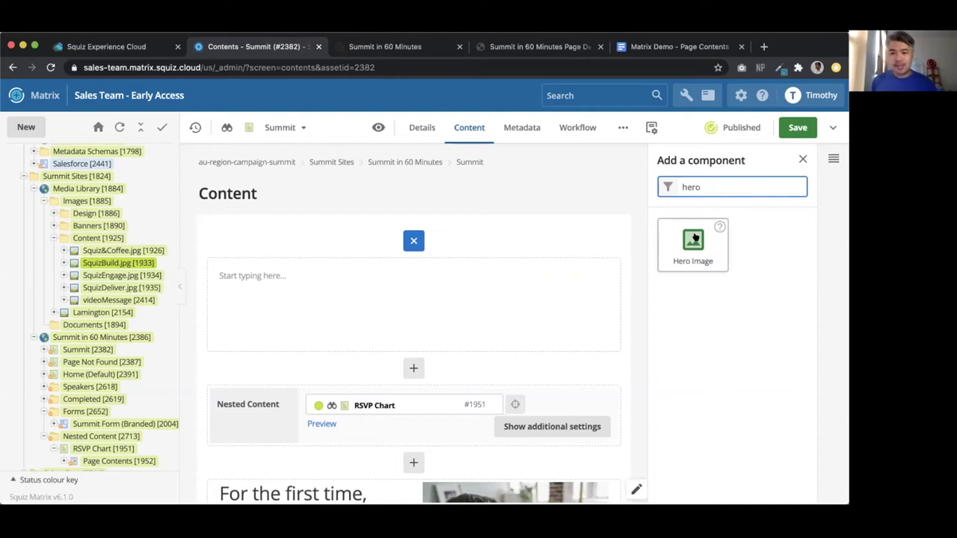
left_click(694, 238)
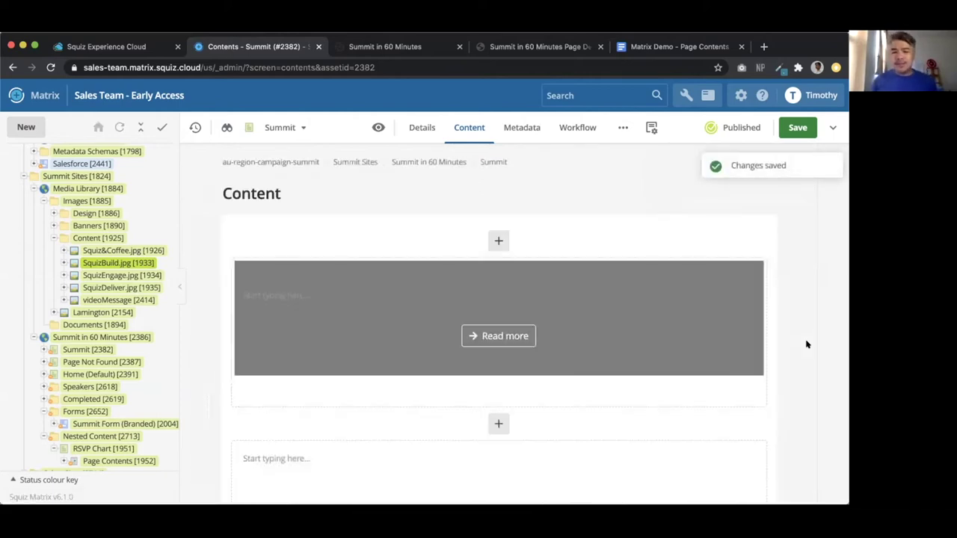
scroll(728, 232, "down", 1)
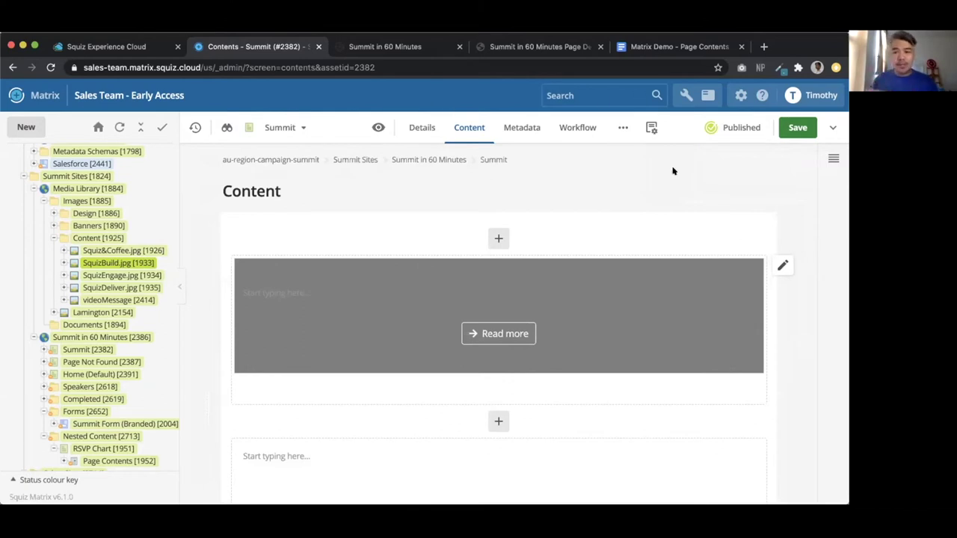
scroll(672, 172, "down", 1)
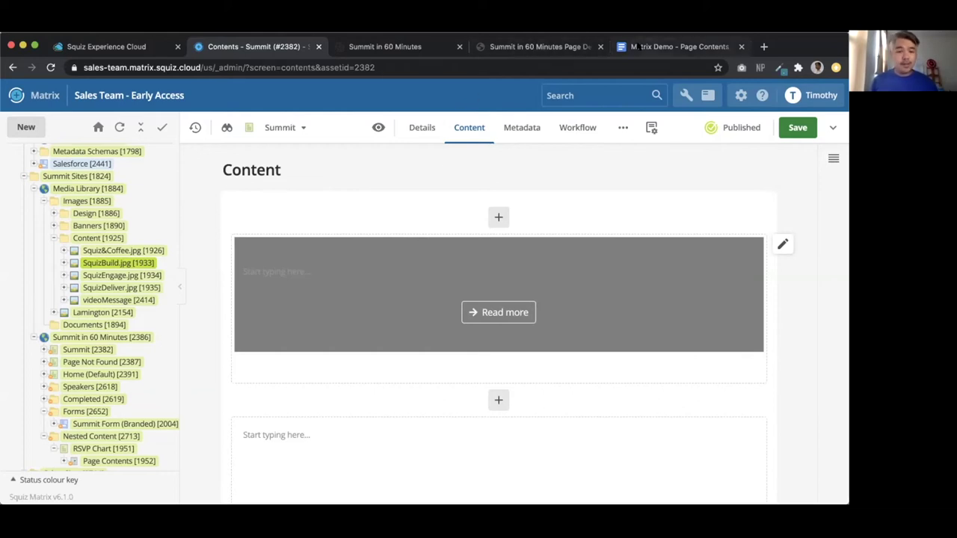
Step: Select the SquizSummit2020.jpg caption and the Squiz Summit ANZ heading, dates and subtitle in the notes document
left_click(637, 47)
scroll(506, 254, "up", 15)
scroll(506, 254, "up", 10)
scroll(505, 255, "down", 2)
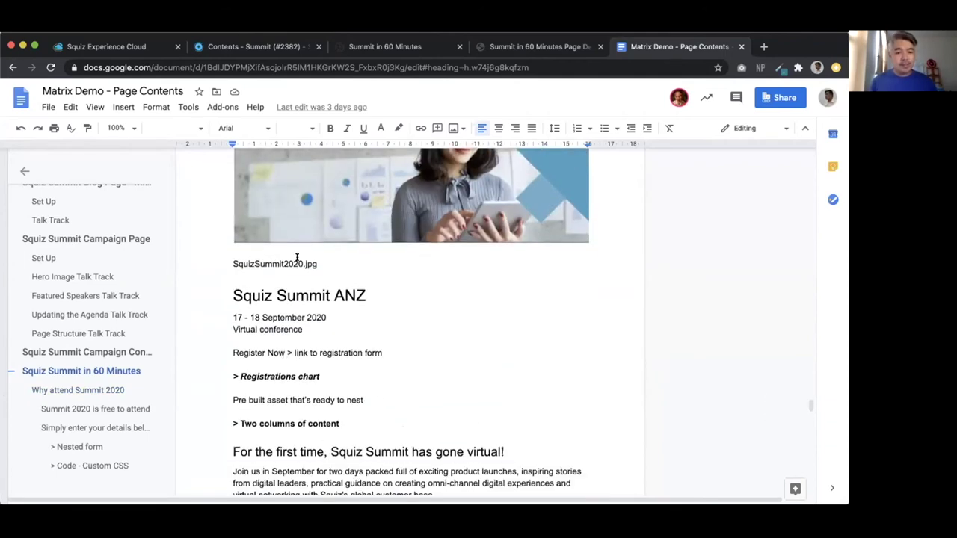
left_click_drag(317, 263, 230, 263)
left_click_drag(325, 319, 228, 295)
key("super+c")
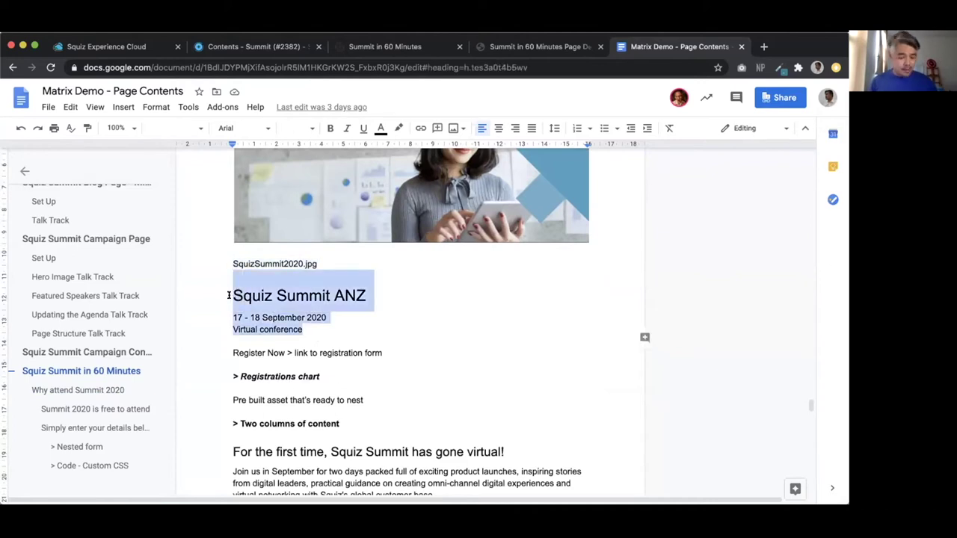
left_click(243, 46)
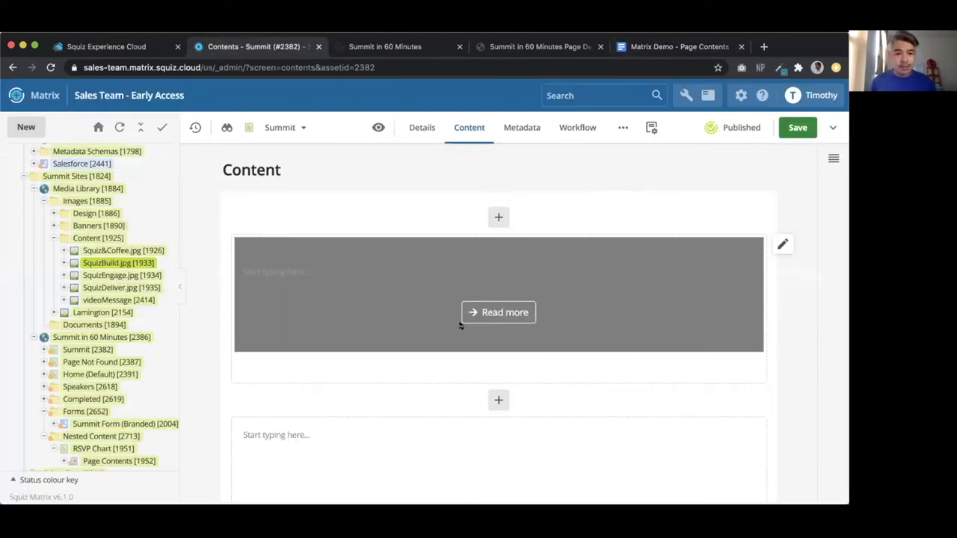
Step: Paste the Squiz Summit ANZ heading and dates into the hero, with Virtual conference directly below the date
left_click(337, 273)
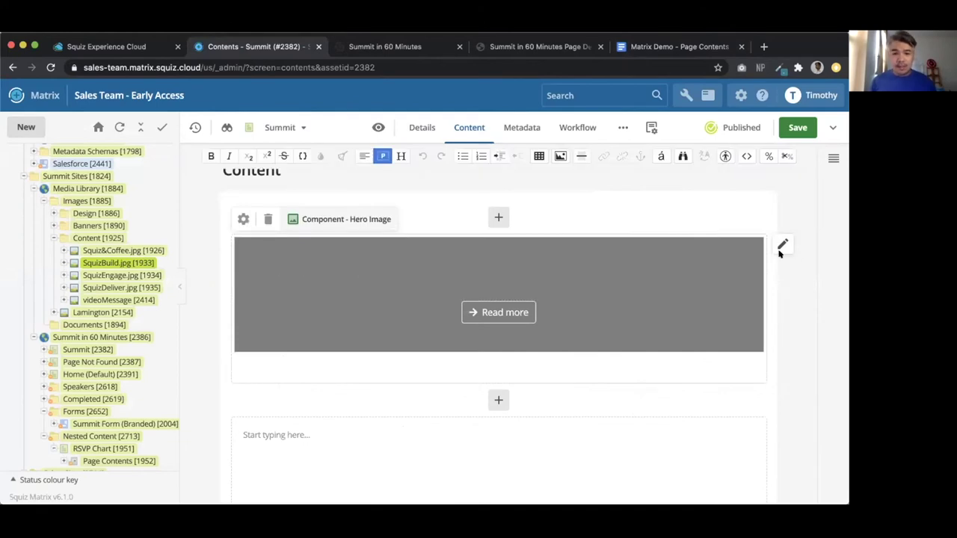
key("super+v")
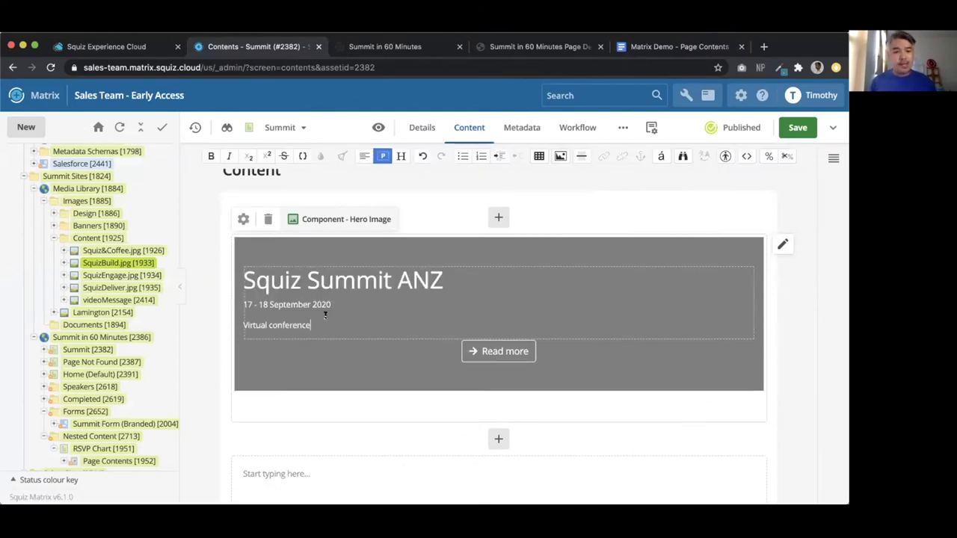
key("BackSpace")
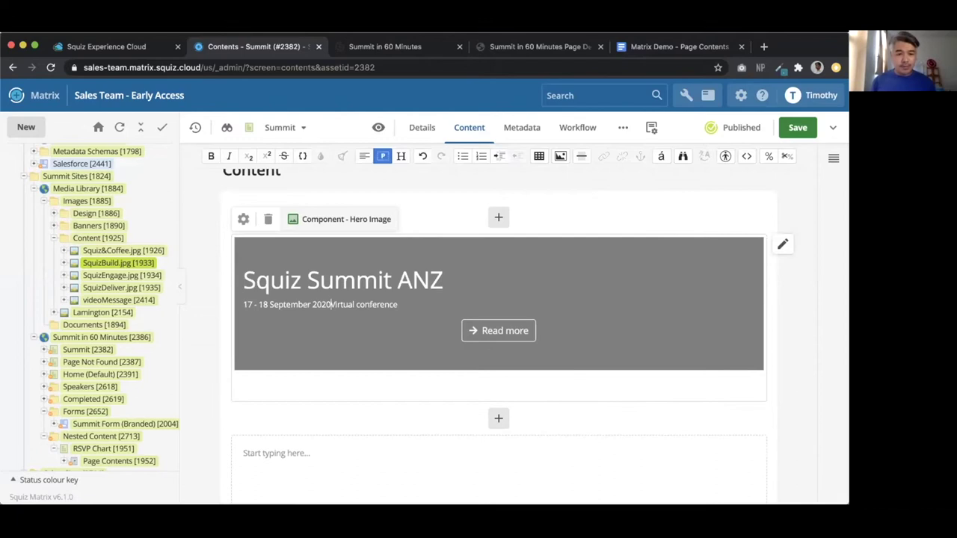
key("shift+Return")
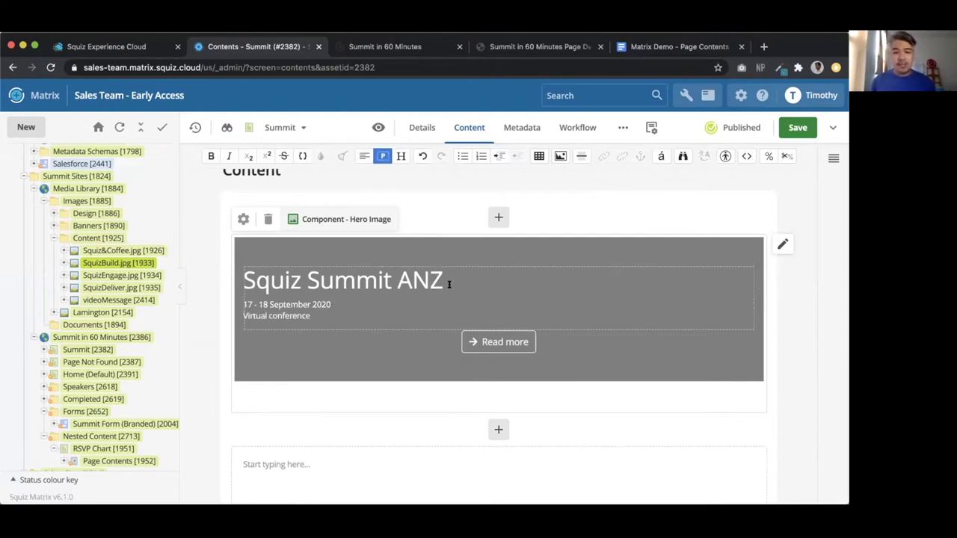
Step: Set the hero background image to SquizSummit2020.jpg from the Banners folder
left_click(779, 245)
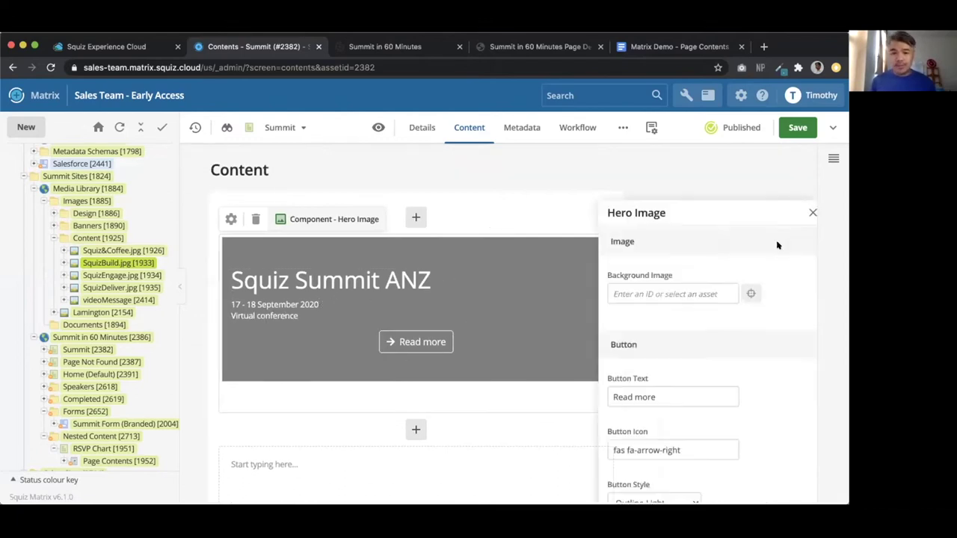
scroll(658, 276, "down", 2)
scroll(655, 277, "up", 2)
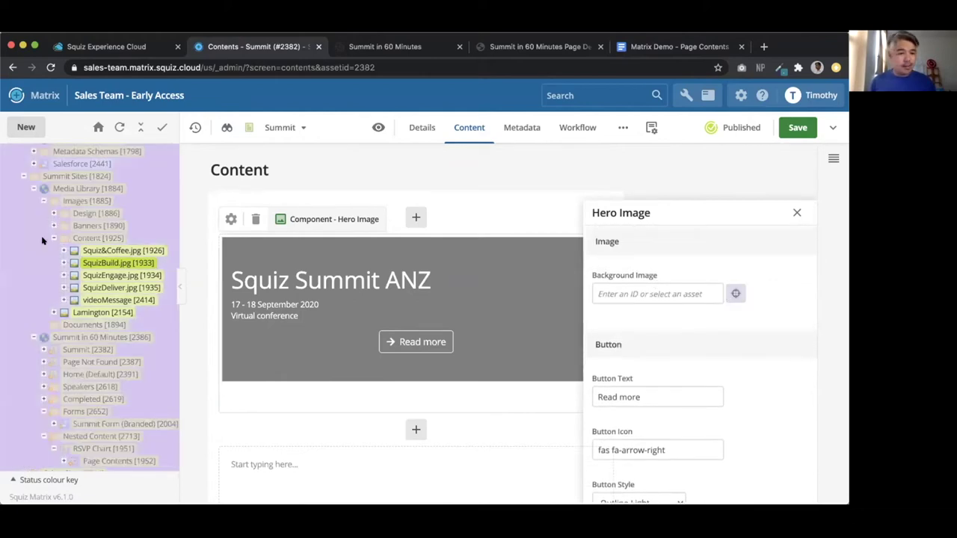
left_click(53, 237)
left_click(53, 236)
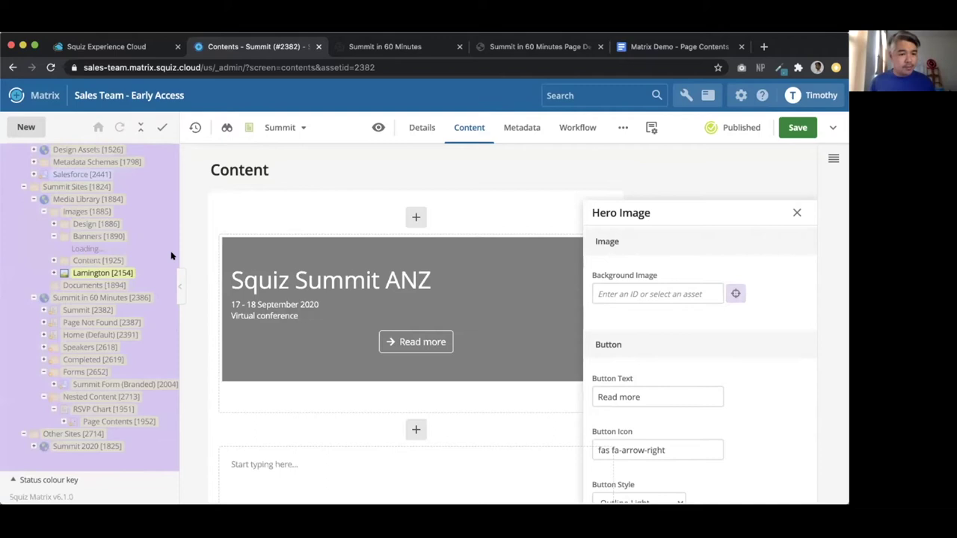
left_click(116, 273)
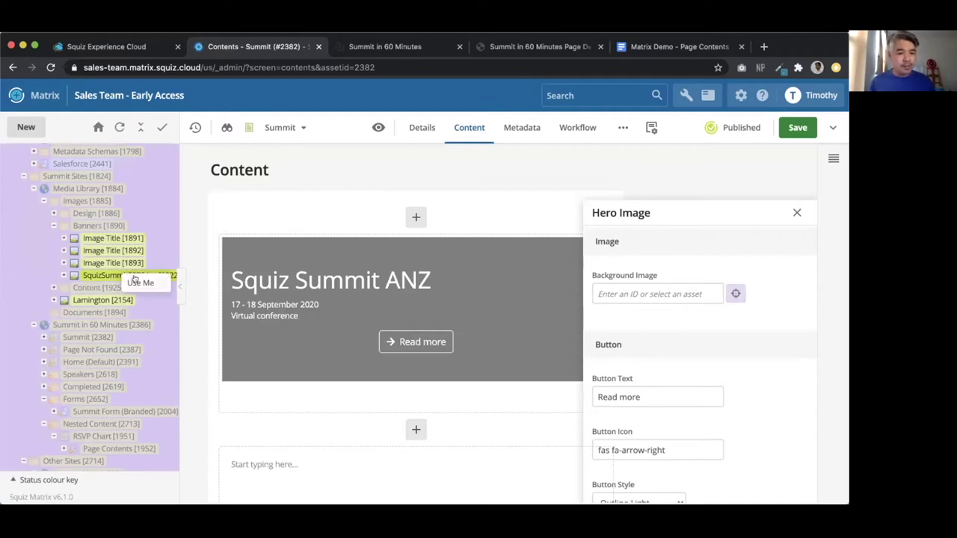
left_click(136, 279)
Step: Change the hero button text to 'Register More' with the people (fa-users) icon, and save
scroll(700, 303, "down", 3)
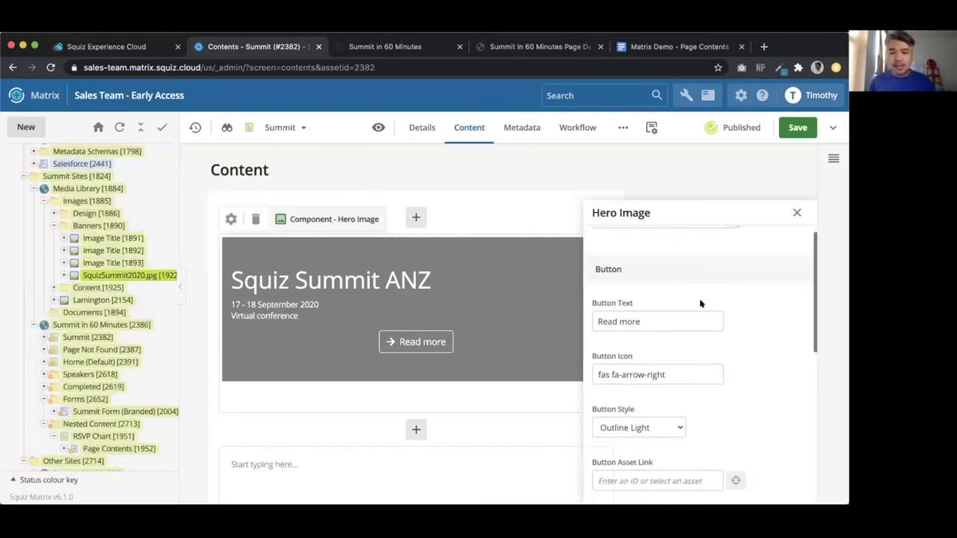
left_click(648, 301)
triple_click(648, 301)
type("Register More")
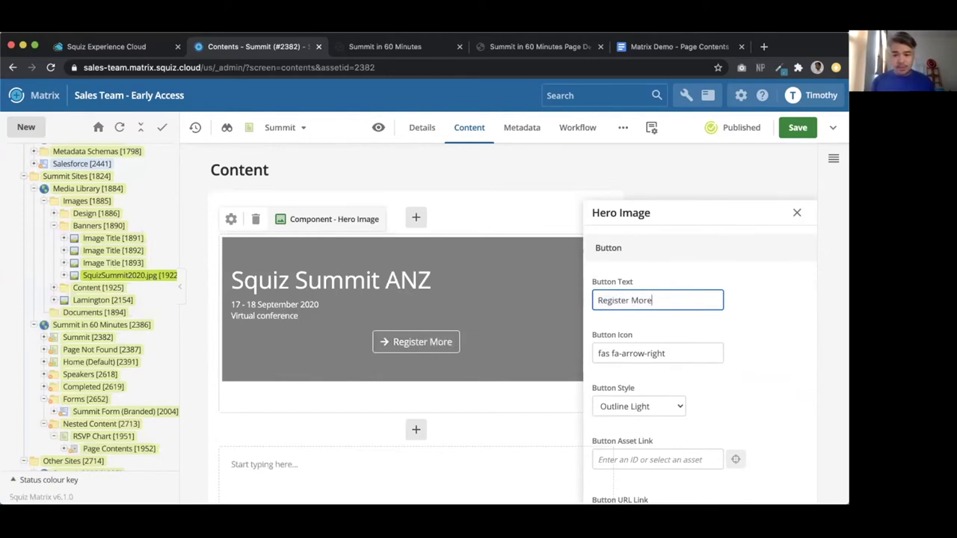
scroll(675, 295, "down", 1)
left_click(675, 296)
scroll(665, 299, "down", 1)
left_click(662, 302)
type("people")
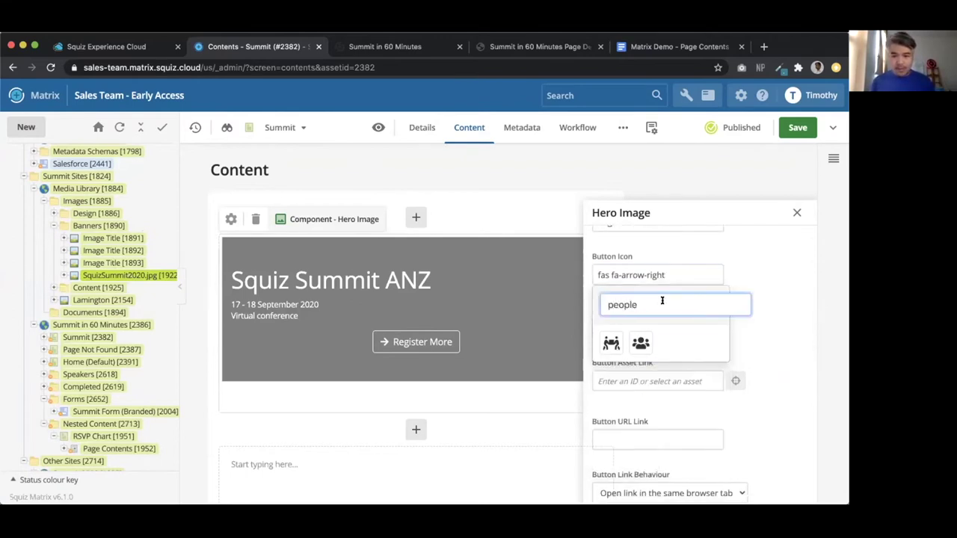
left_click(640, 342)
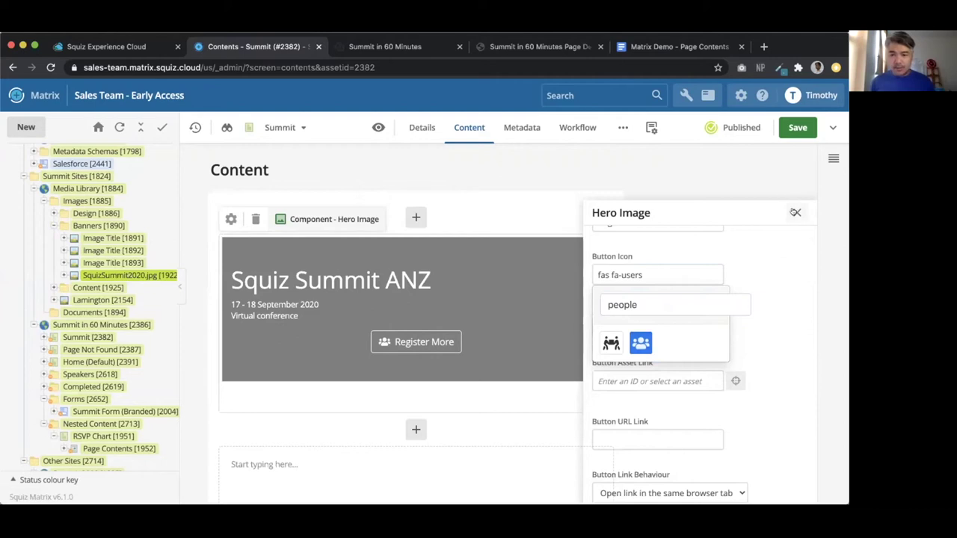
left_click(798, 128)
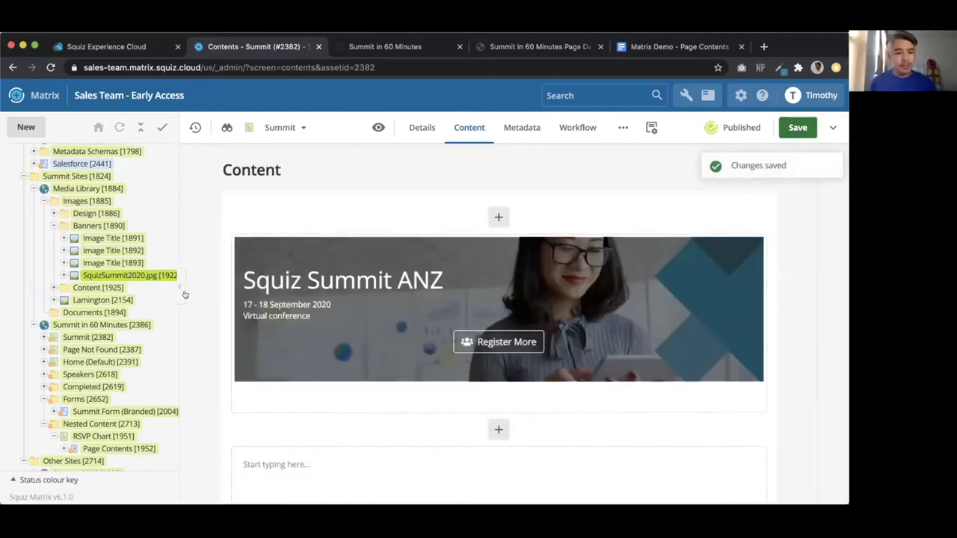
Step: Collapse the asset tree and set the hero's button style to solid Light
left_click(183, 285)
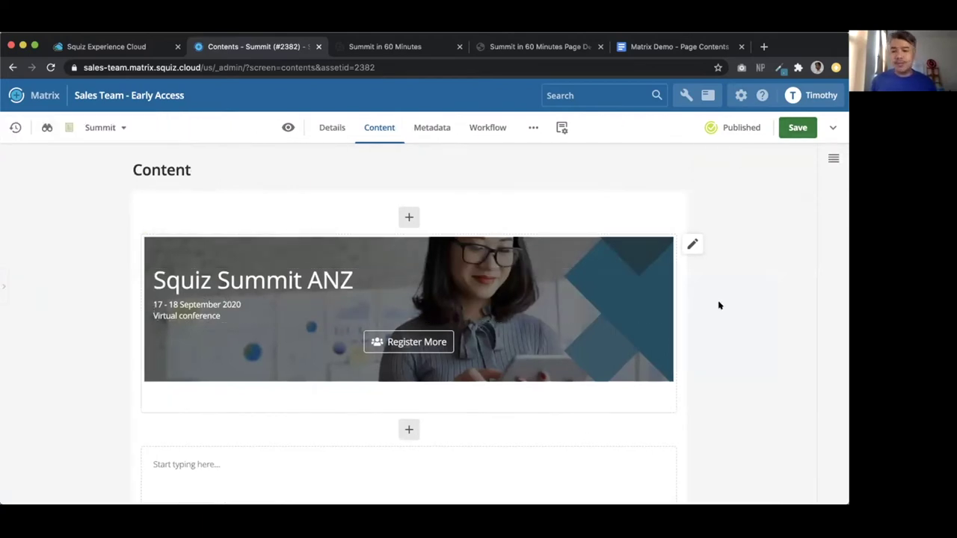
scroll(718, 304, "down", 2)
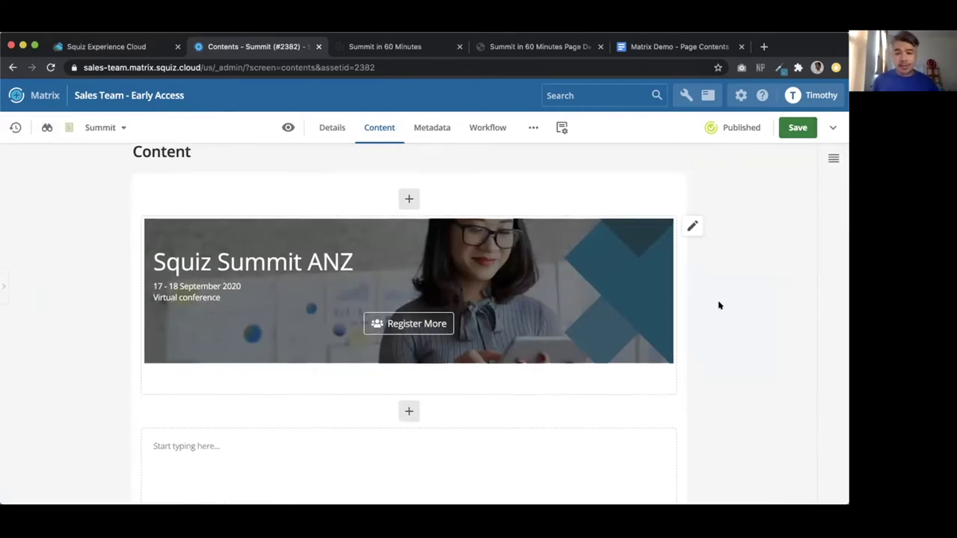
left_click(692, 222)
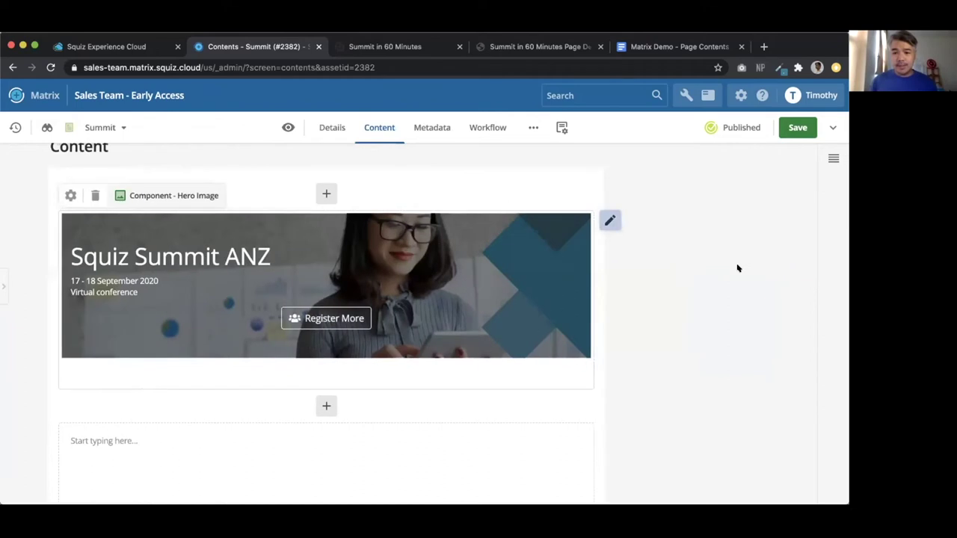
scroll(745, 274, "down", 2)
scroll(746, 275, "up", 2)
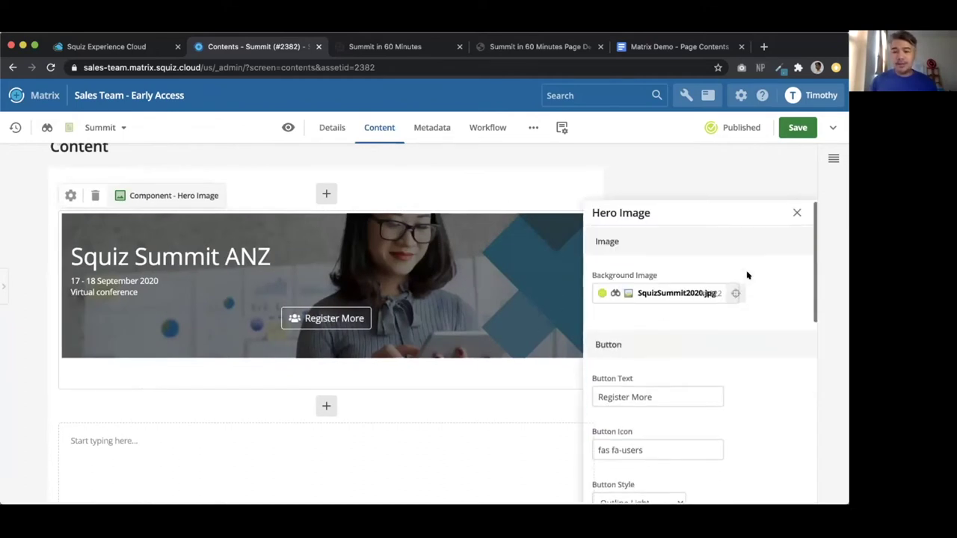
scroll(746, 275, "down", 4)
scroll(747, 275, "down", 4)
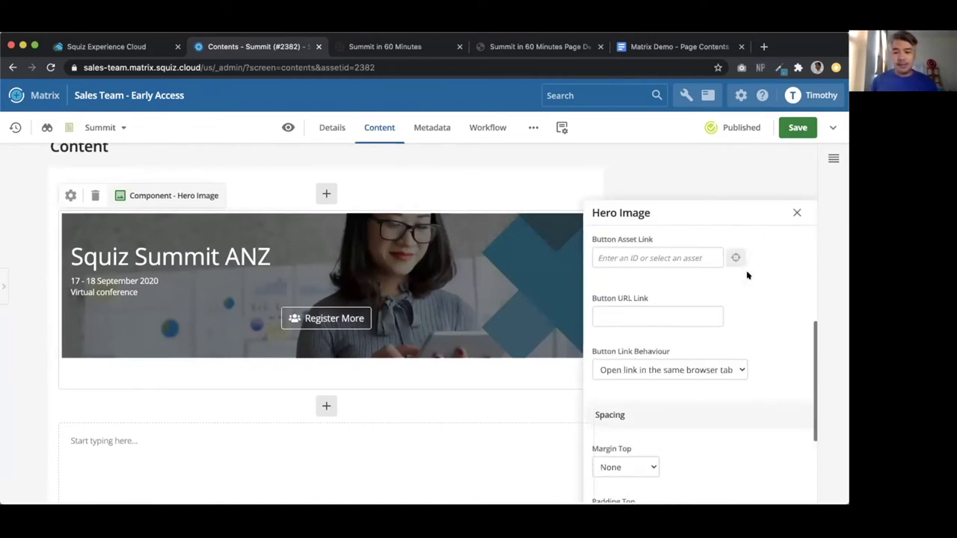
scroll(747, 275, "up", 3)
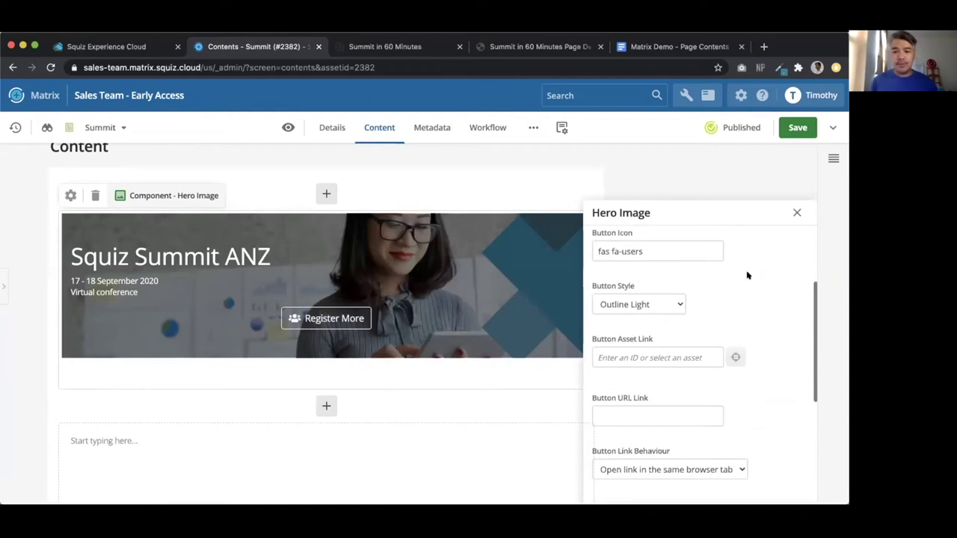
left_click(674, 305)
left_click(642, 213)
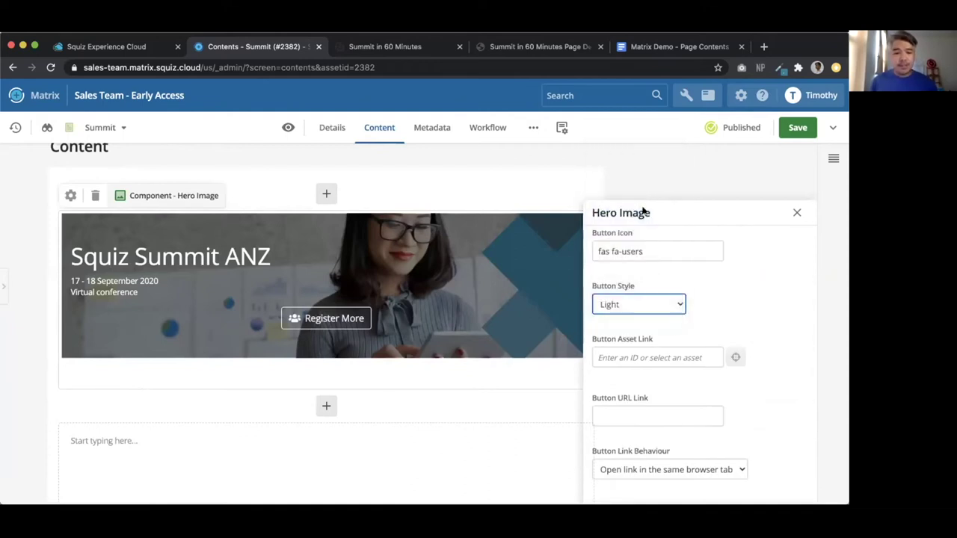
Step: Set the hero's top and bottom padding both to 5 - Huge and close the settings
scroll(720, 314, "down", 6)
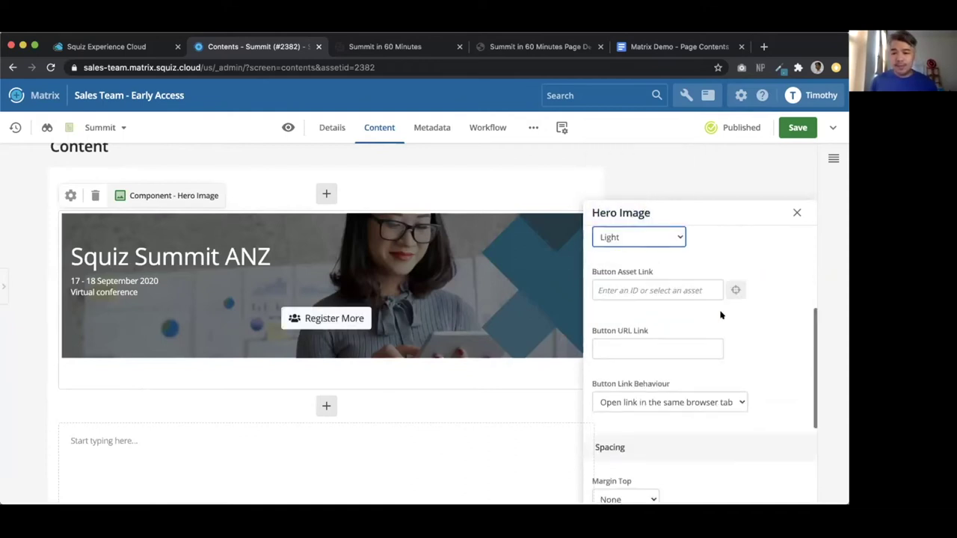
left_click(646, 361)
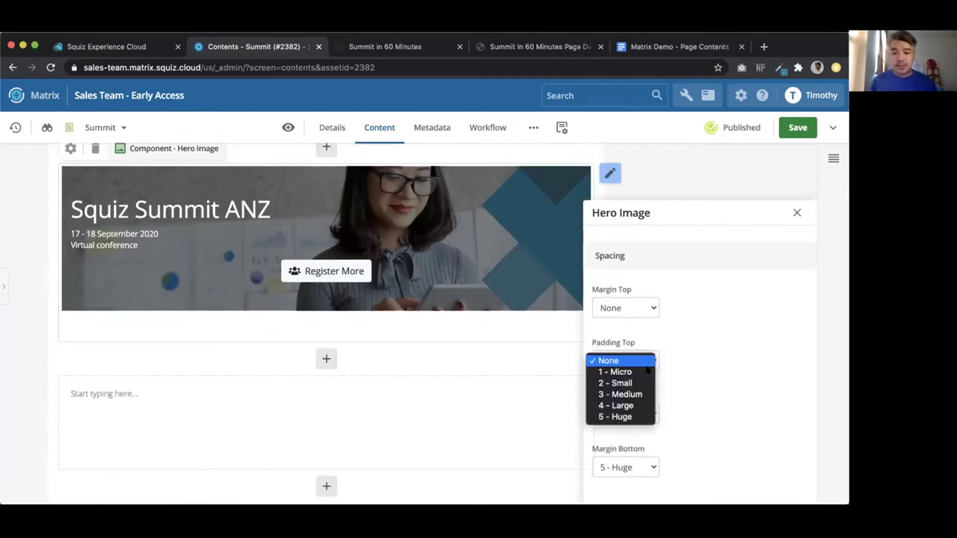
left_click(672, 428)
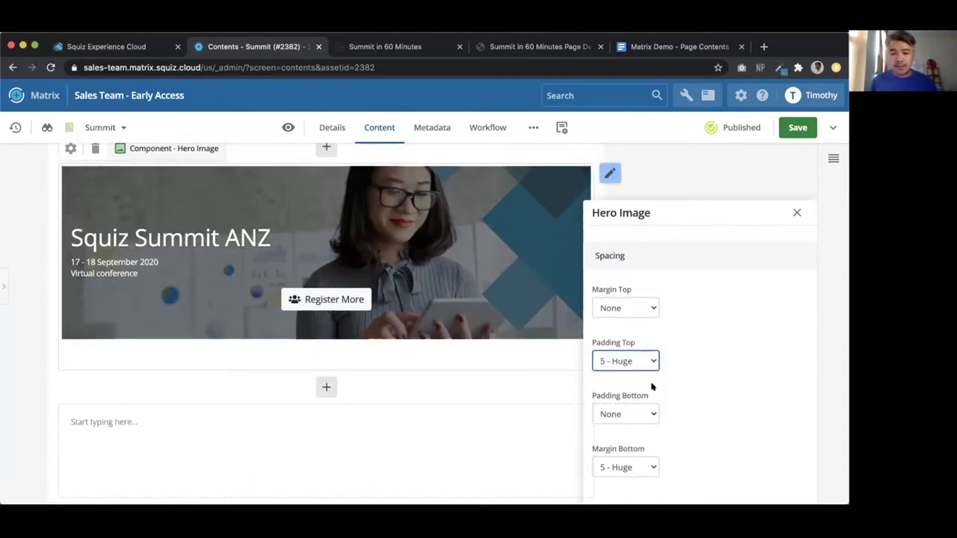
left_click(651, 413)
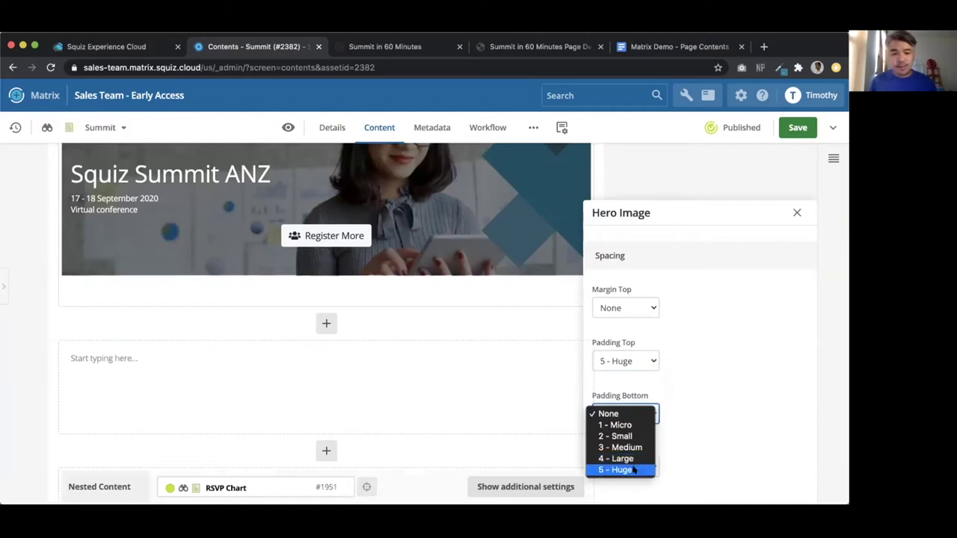
left_click(627, 470)
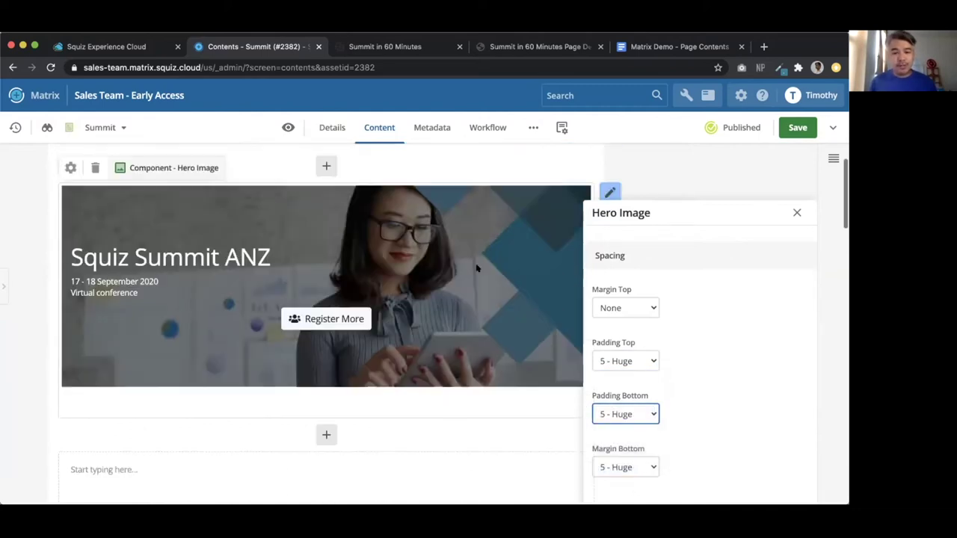
left_click(794, 212)
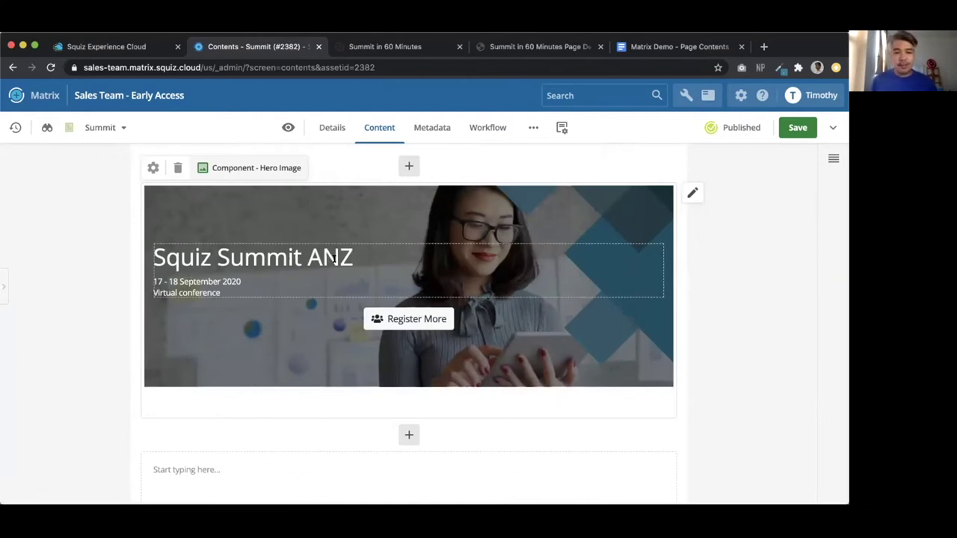
Step: Format the hero's date and Virtual conference lines as H2 headings and save the page
left_click(325, 258)
left_click(310, 156)
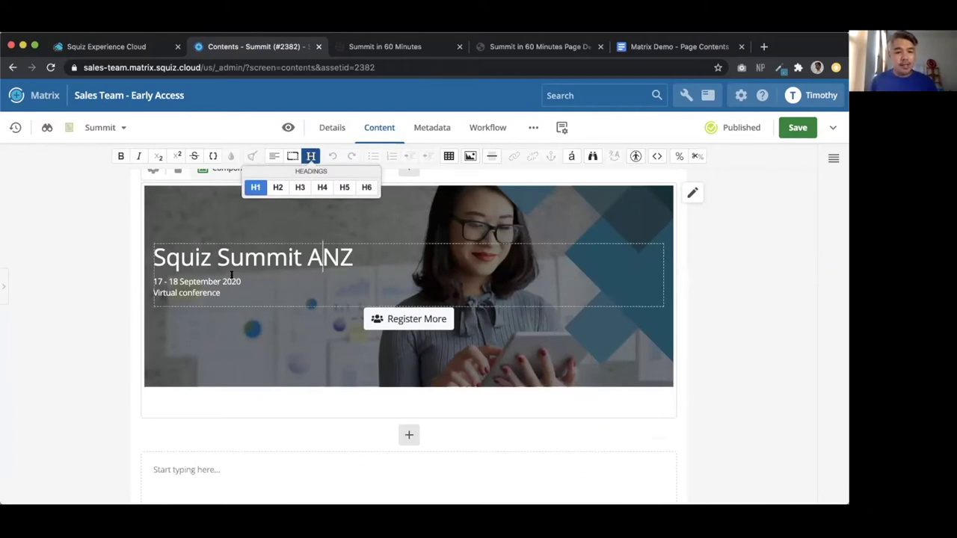
left_click(232, 280)
left_click_drag(222, 293, 156, 275)
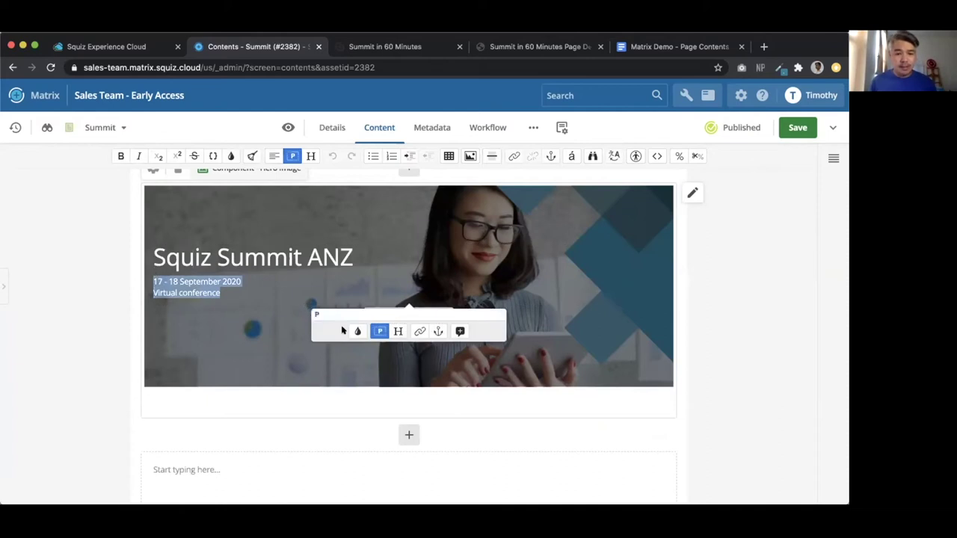
left_click(397, 331)
left_click(375, 353)
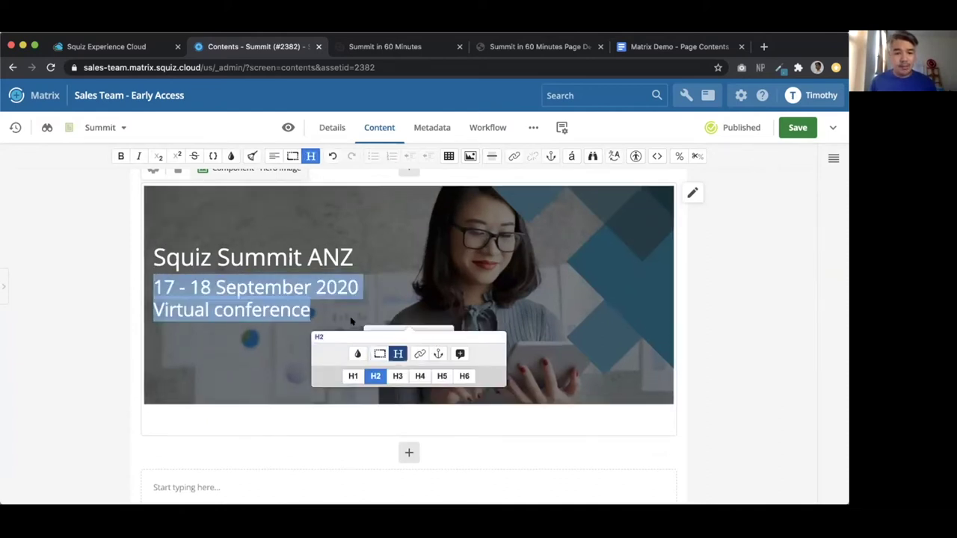
left_click(797, 127)
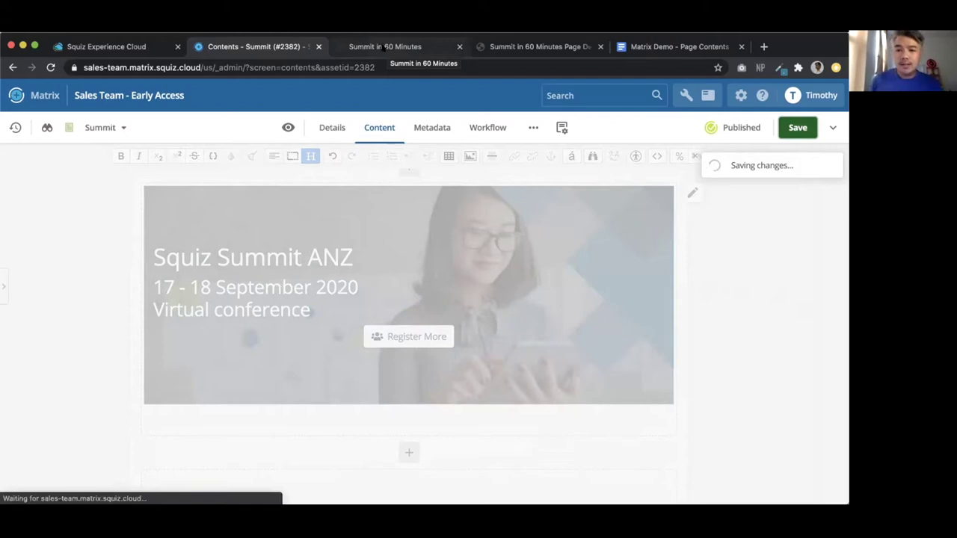
Step: Reload the live Summit page to check the larger hero text
left_click(384, 47)
key("super+r")
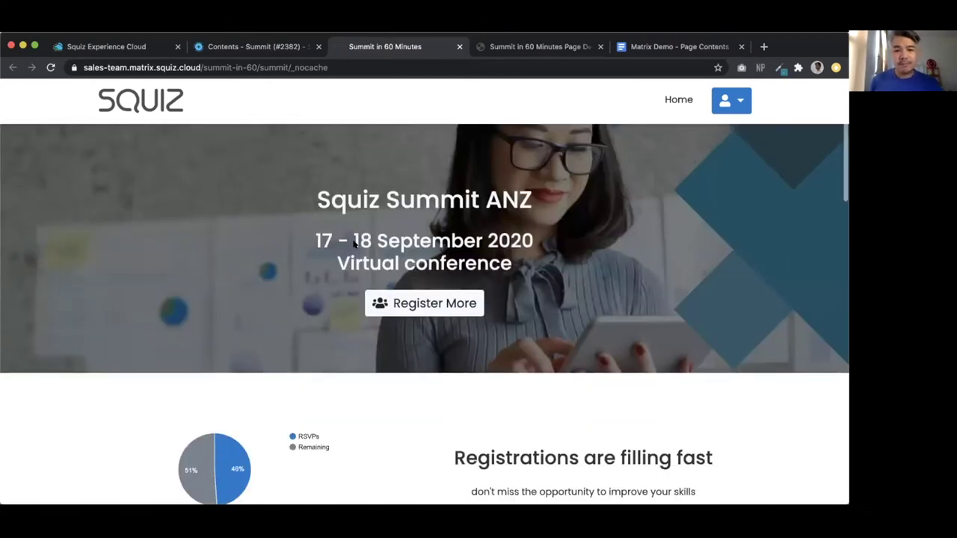
scroll(431, 249, "down", 10)
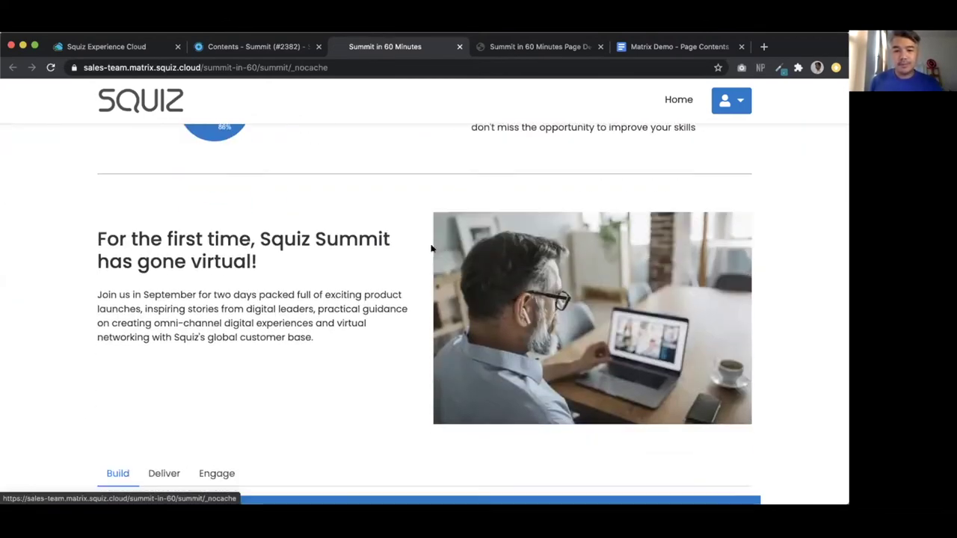
Step: Back in the editor, place the caret in the empty third column, then go to the notes document
left_click(233, 46)
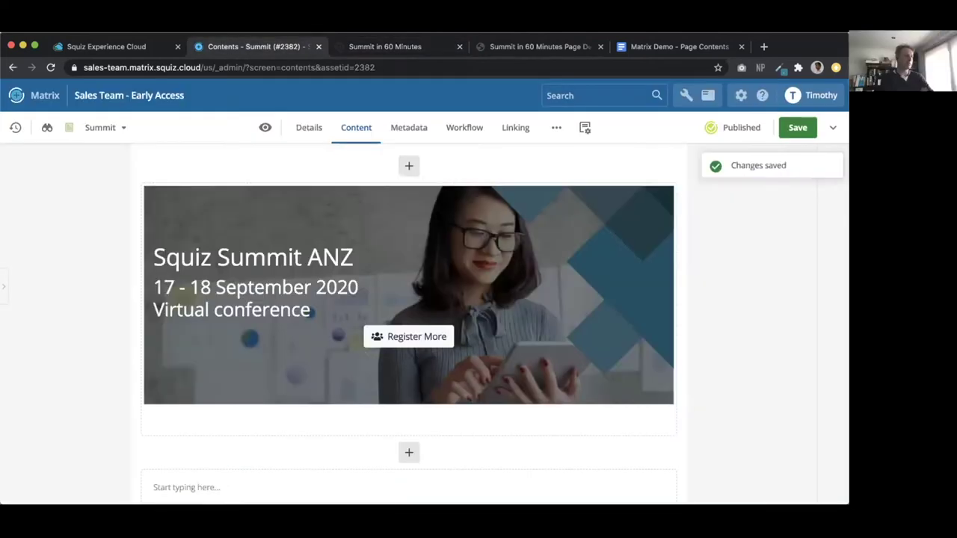
scroll(607, 286, "down", 3)
scroll(607, 286, "down", 15)
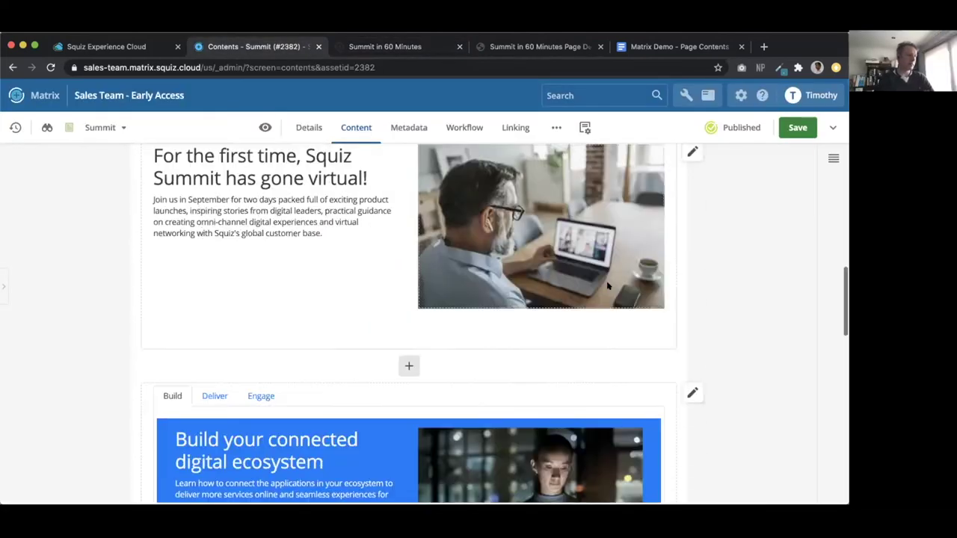
scroll(606, 285, "down", 2)
scroll(576, 280, "up", 1)
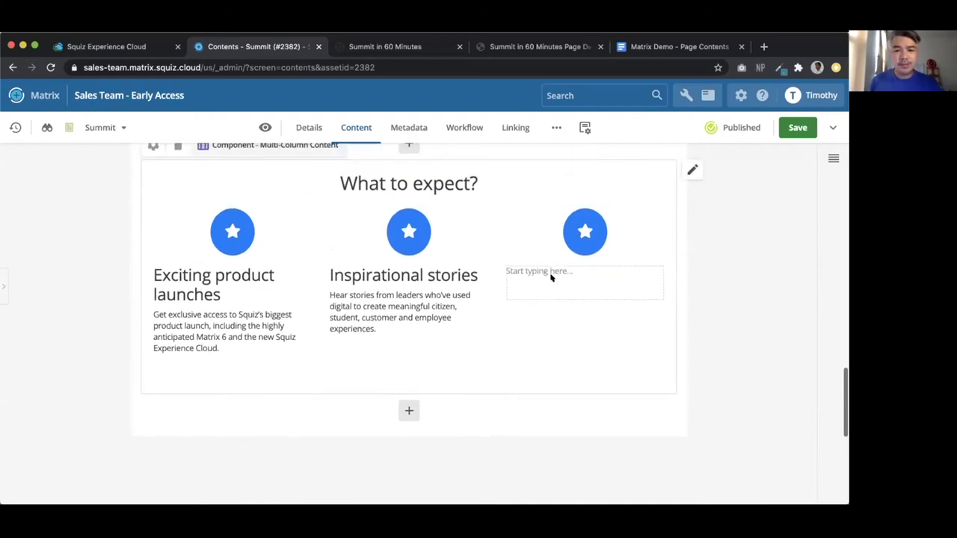
left_click(550, 273)
scroll(547, 266, "up", 1)
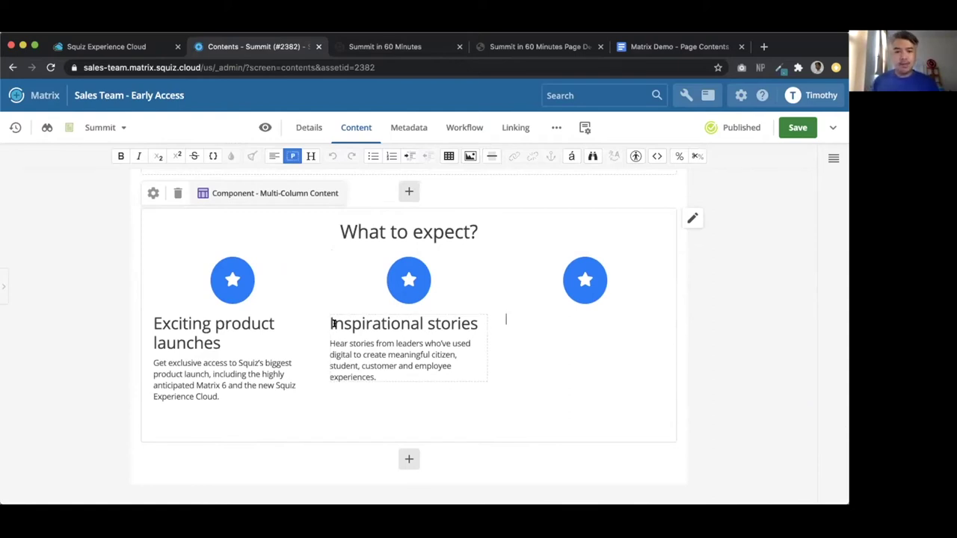
left_click(665, 47)
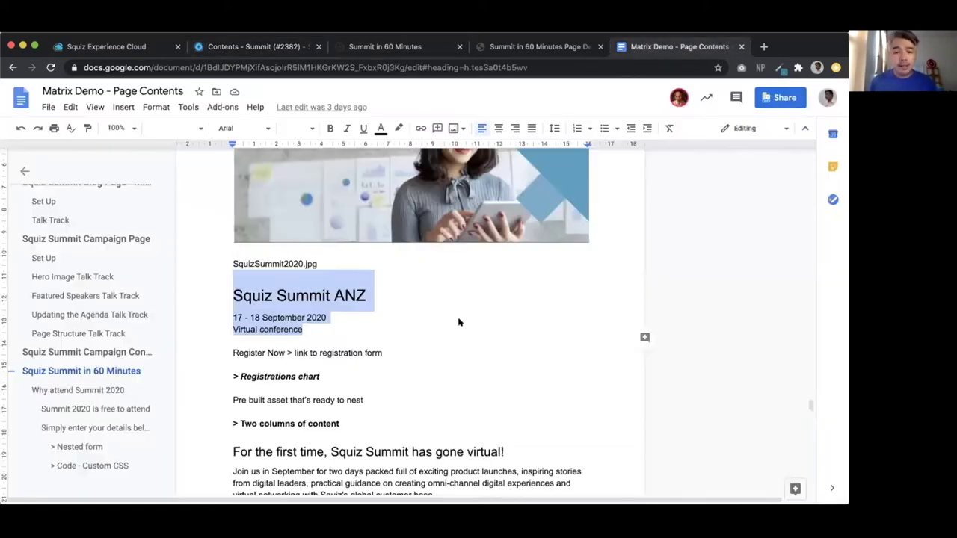
Step: Copy the 'Deep dive tracks' heading and paragraph from the notes into the third column's heading
scroll(460, 319, "down", 20)
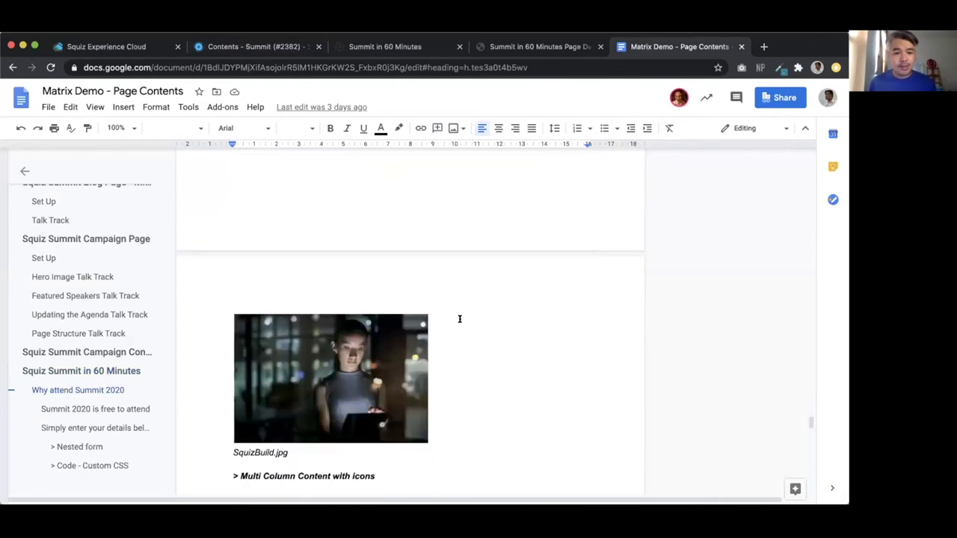
scroll(459, 319, "down", 2)
triple_click(299, 292)
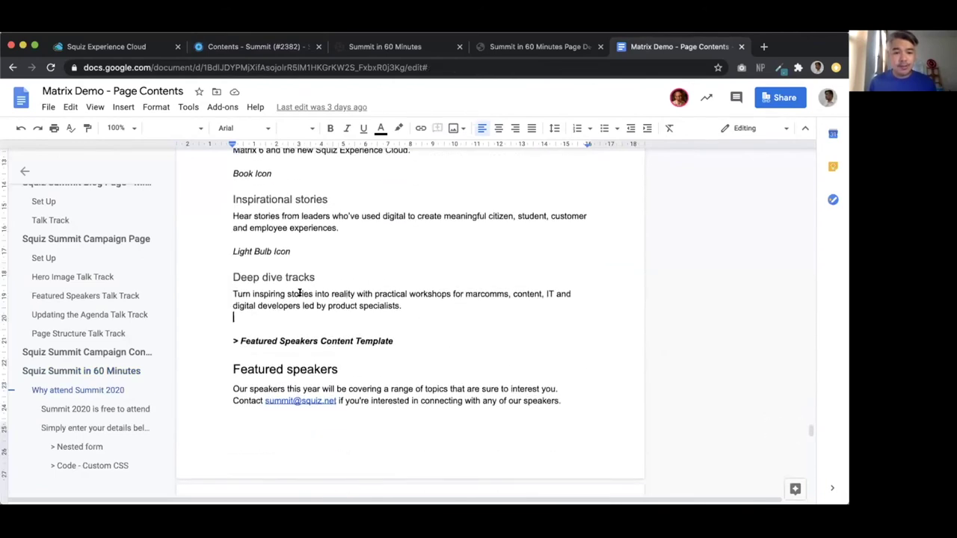
left_click_drag(298, 292, 223, 275)
key("ctrl+c")
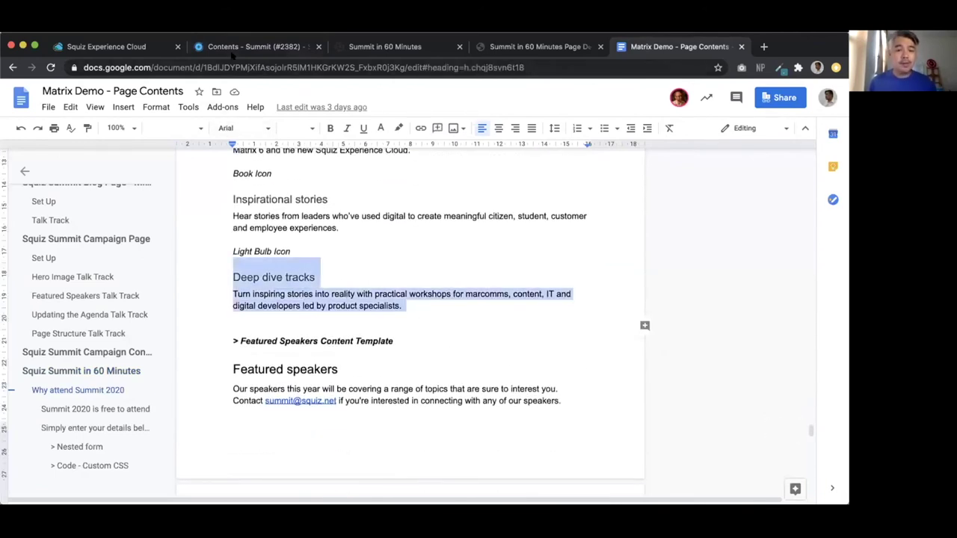
left_click(233, 47)
left_click(548, 323)
key("ctrl+v")
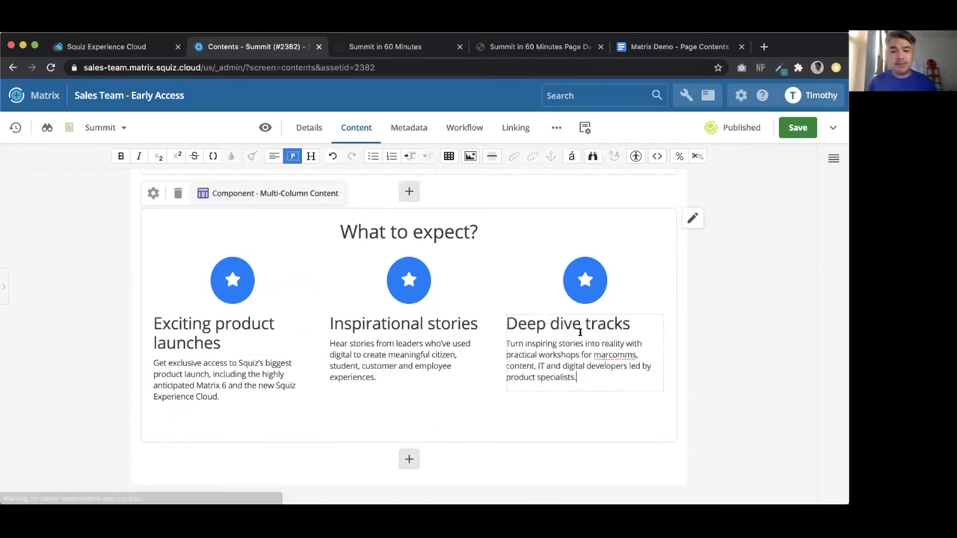
Step: Open the What to expect? section's icon fields and check the notes for the required icons
left_click(692, 217)
scroll(703, 283, "down", 2)
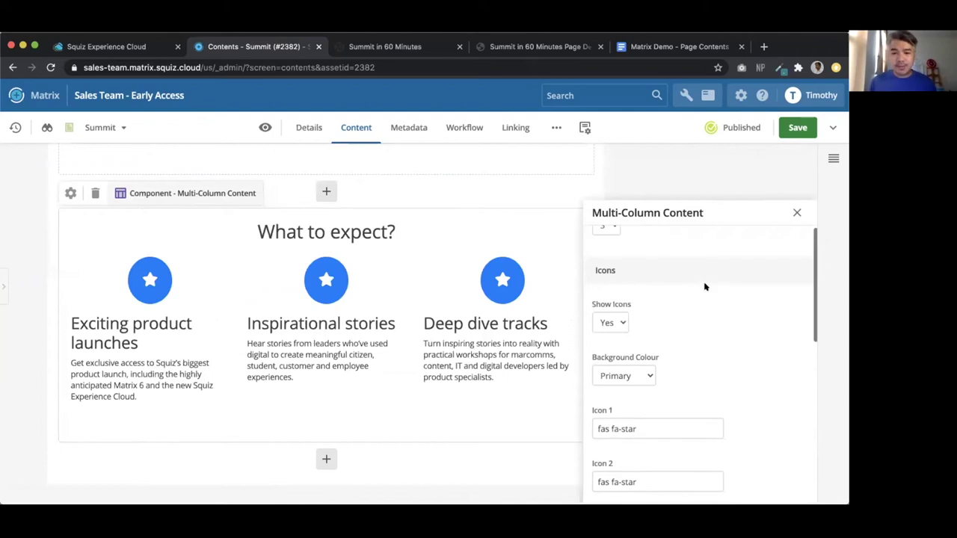
scroll(705, 284, "up", 1)
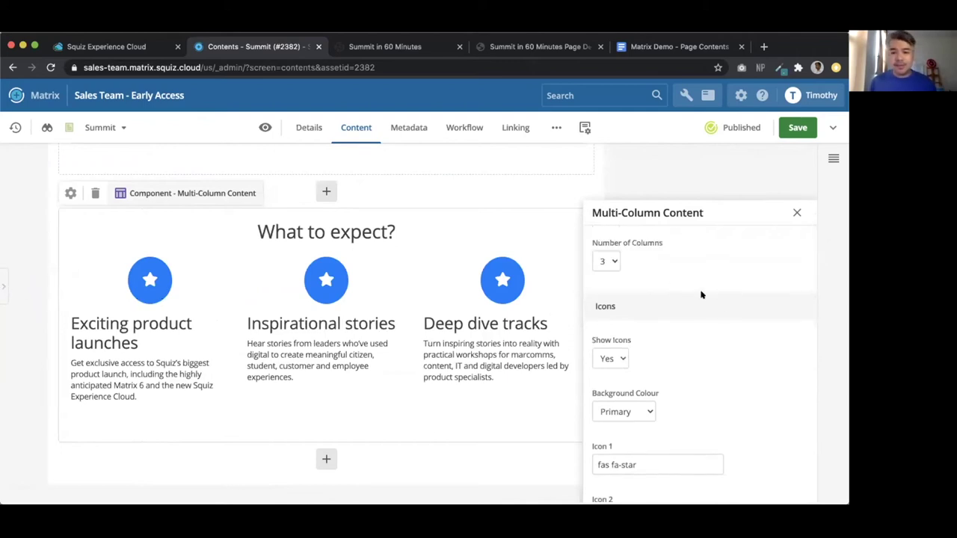
scroll(701, 294, "down", 3)
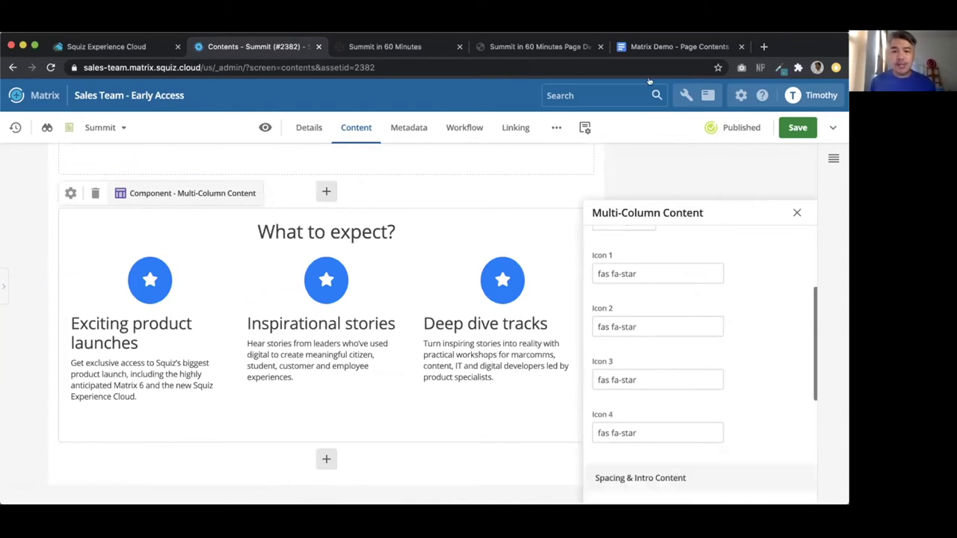
left_click(676, 46)
scroll(397, 206, "up", 3)
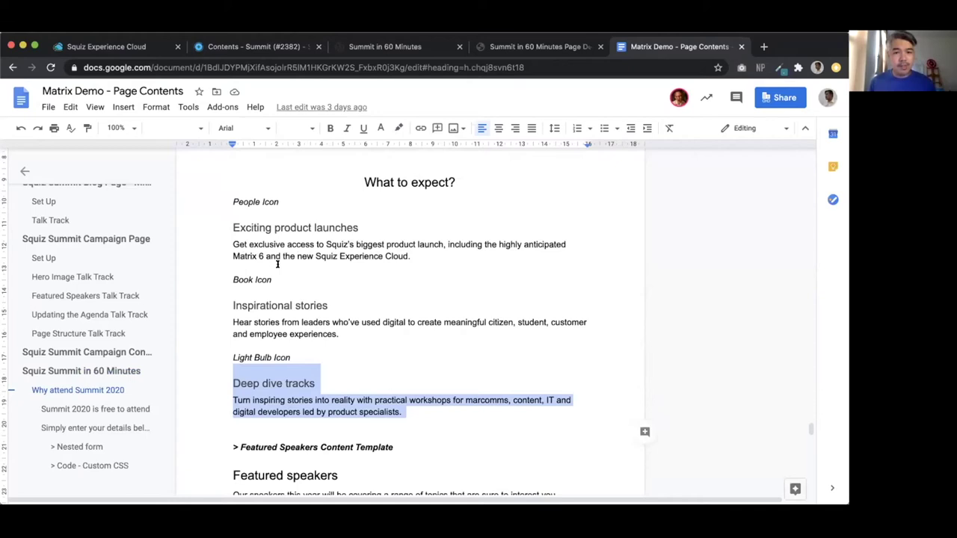
left_click(253, 50)
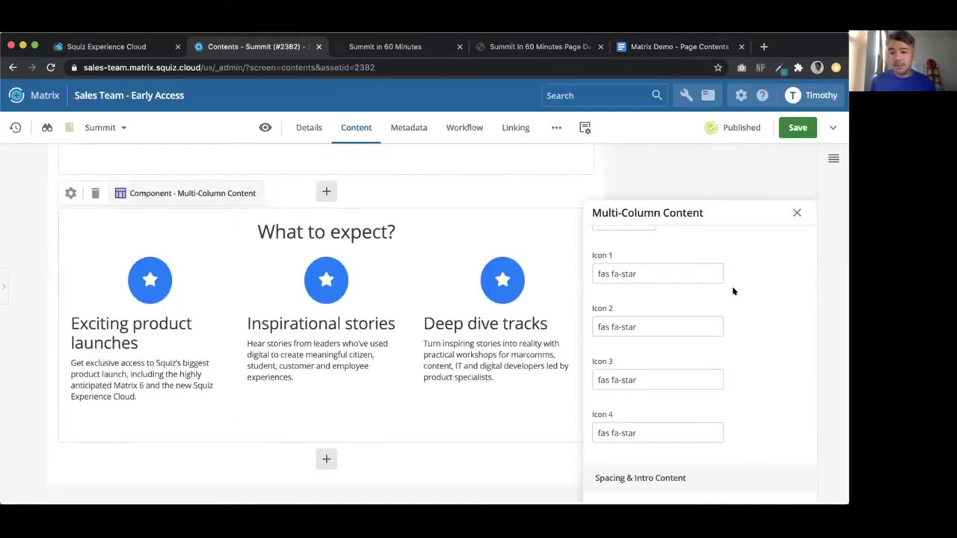
Step: Set the first column's icon to people and the second column's icon to lightbulb
left_click(662, 275)
left_click(638, 302)
type("people")
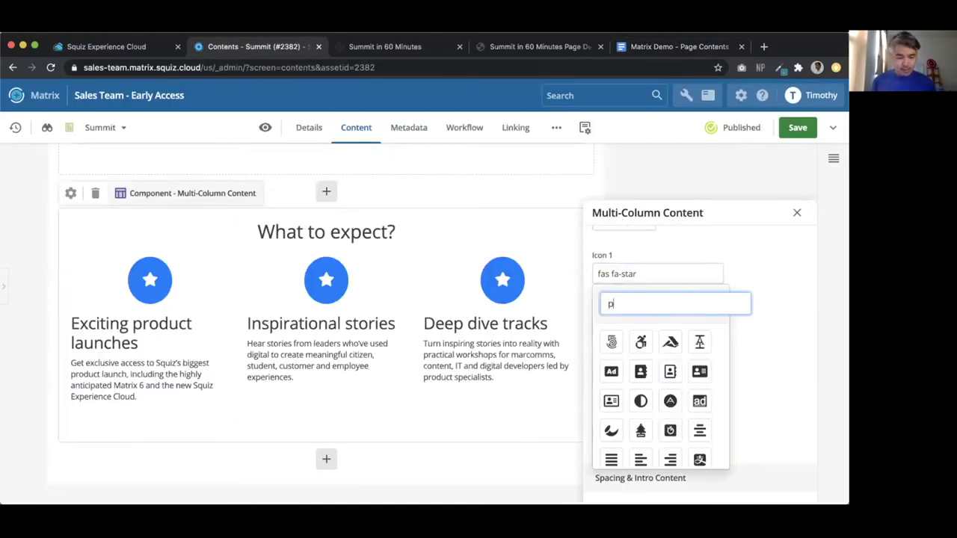
left_click(639, 342)
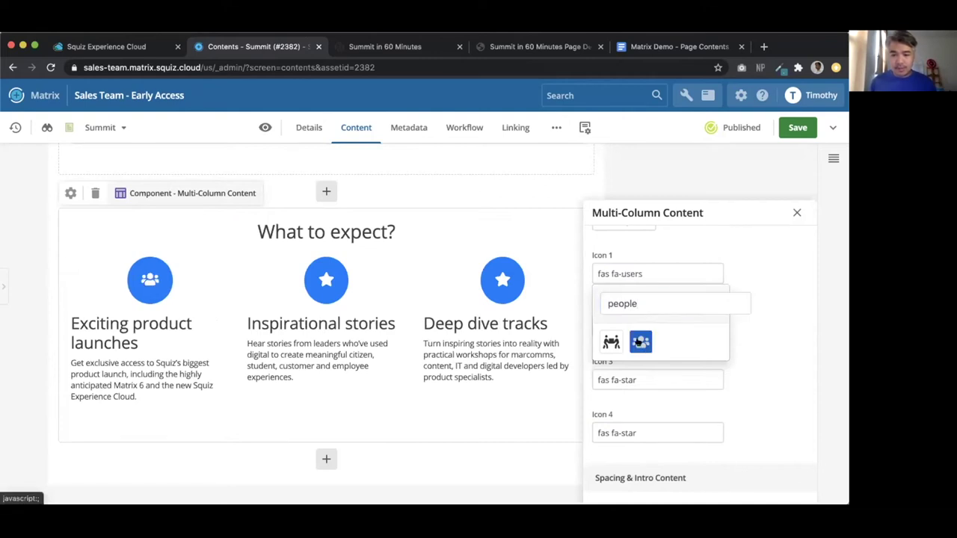
left_click(649, 378)
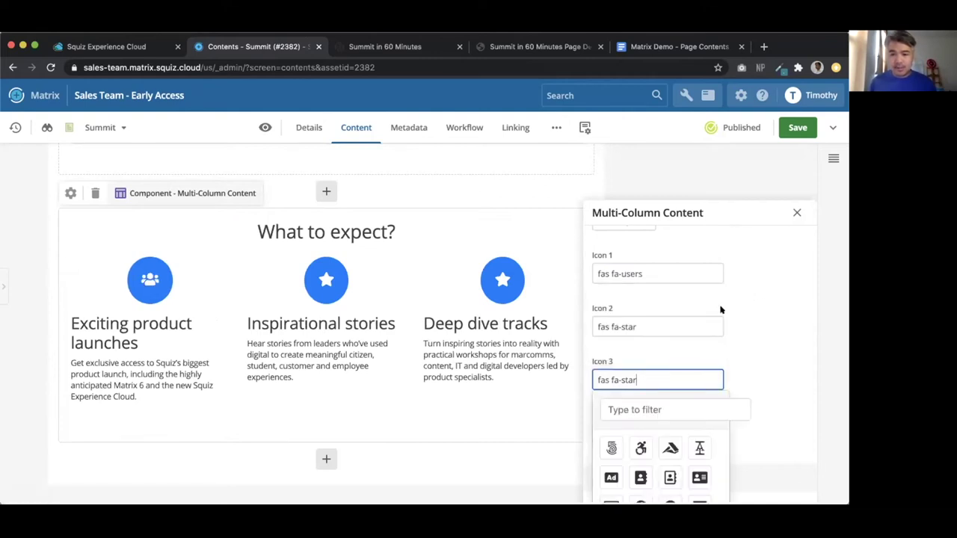
left_click(657, 323)
left_click(639, 350)
type("light")
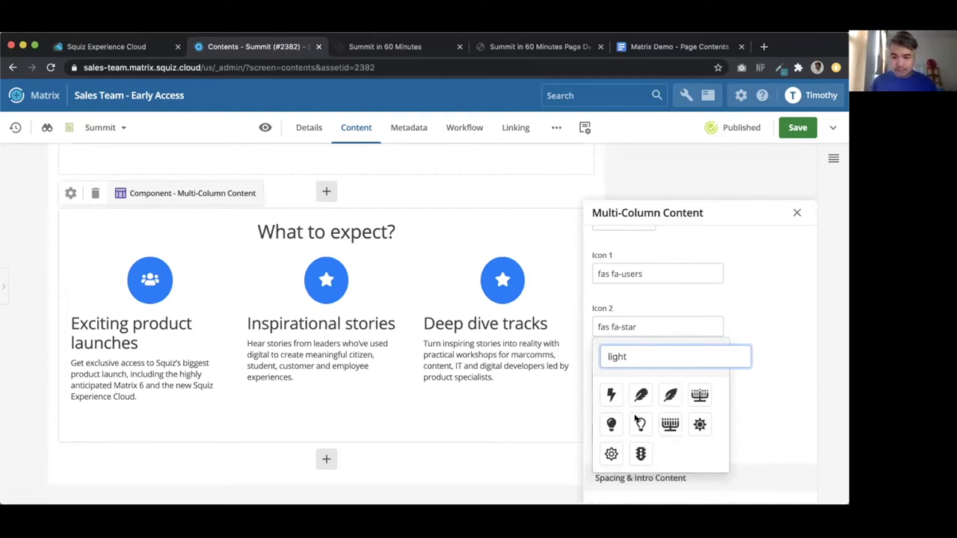
left_click(611, 423)
Step: Switch the third column's icon to fa-book-open and save the Summit page
scroll(672, 331, "down", 2)
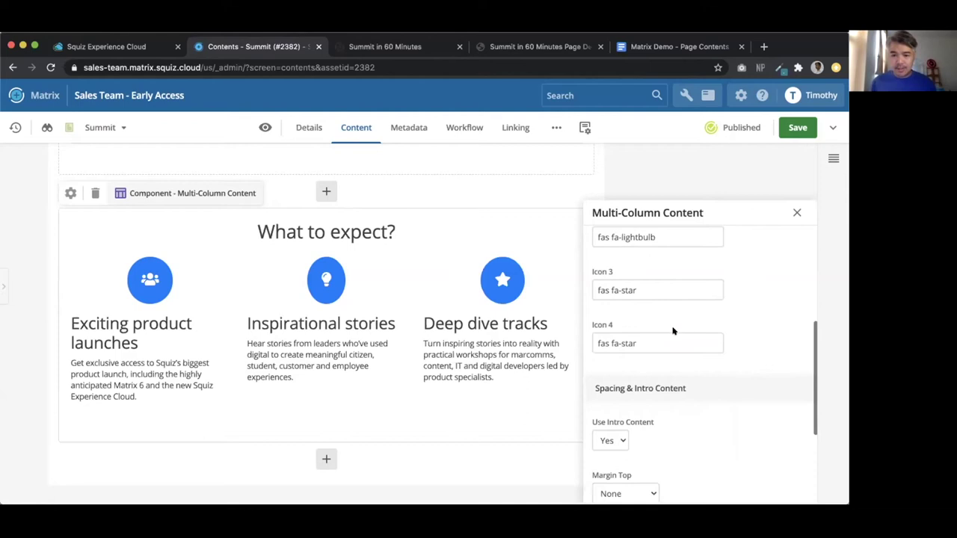
left_click(682, 290)
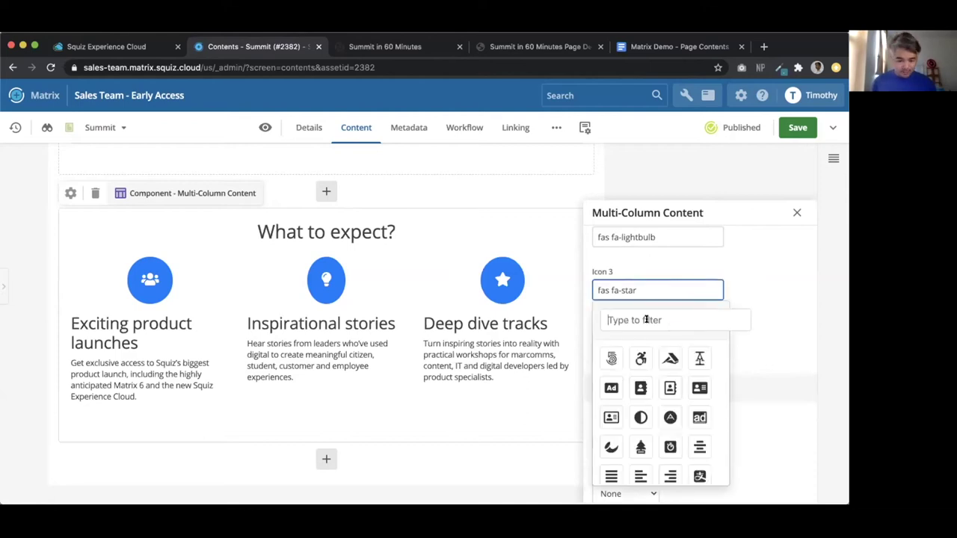
left_click(646, 319)
type("book")
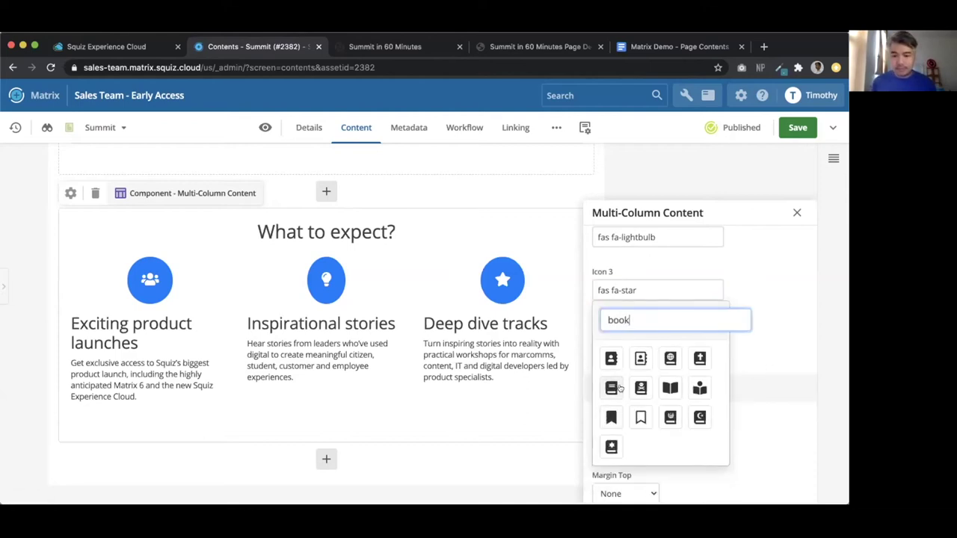
left_click(669, 387)
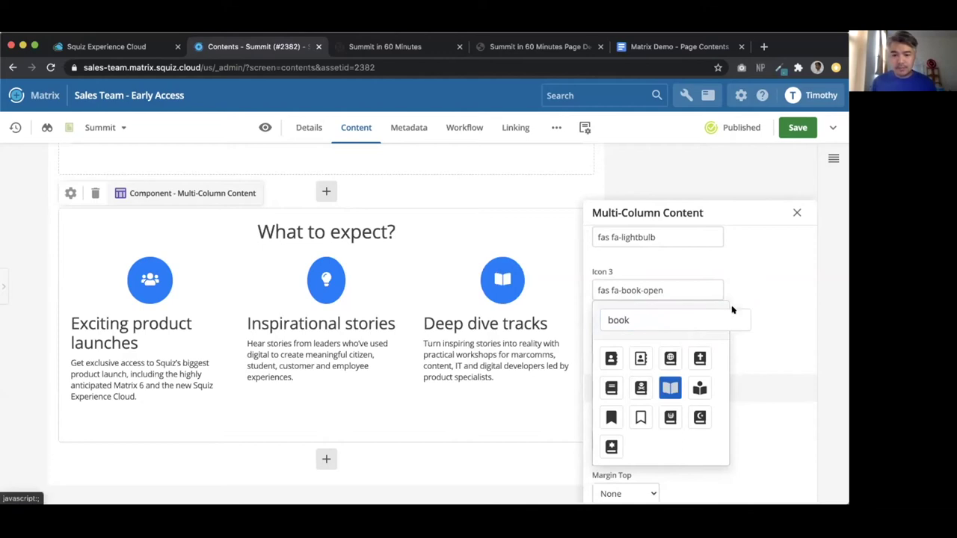
left_click(780, 222)
left_click(794, 213)
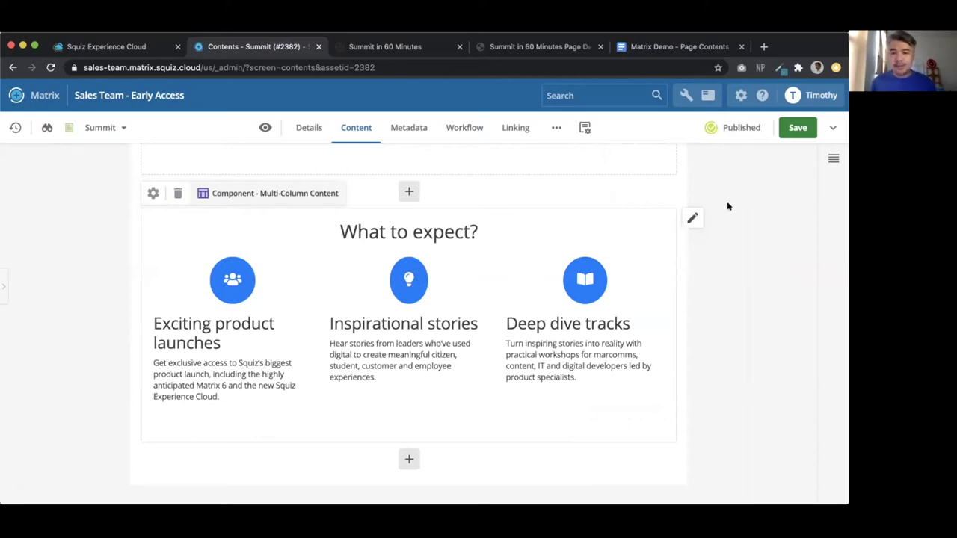
left_click(792, 129)
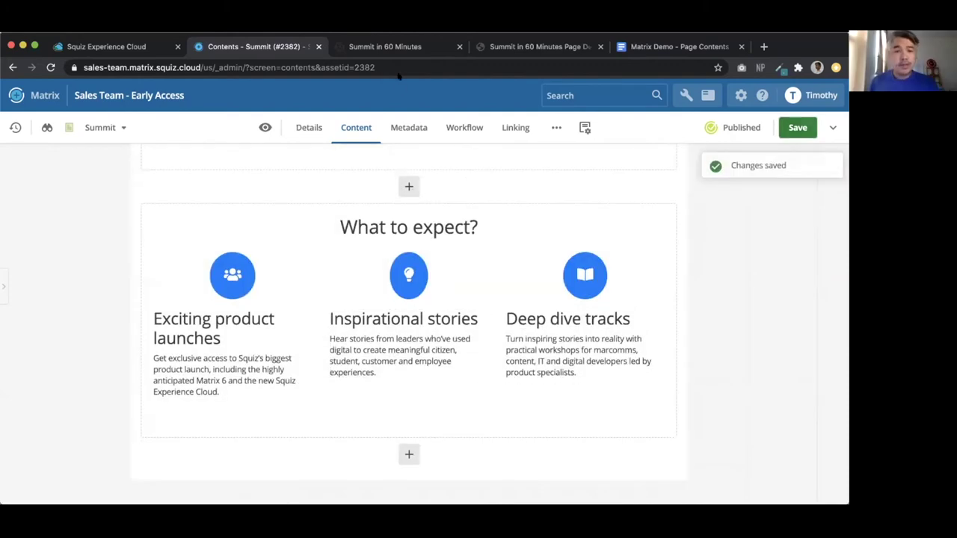
Step: Reload the live Summit in 60 Minutes page and scroll through the updated content
left_click(341, 49)
left_click(50, 67)
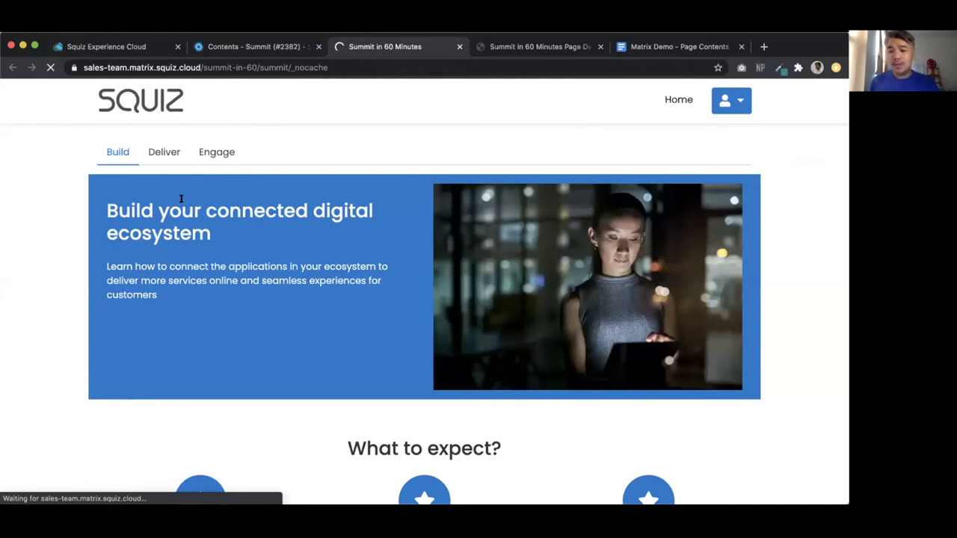
scroll(184, 216, "up", 10)
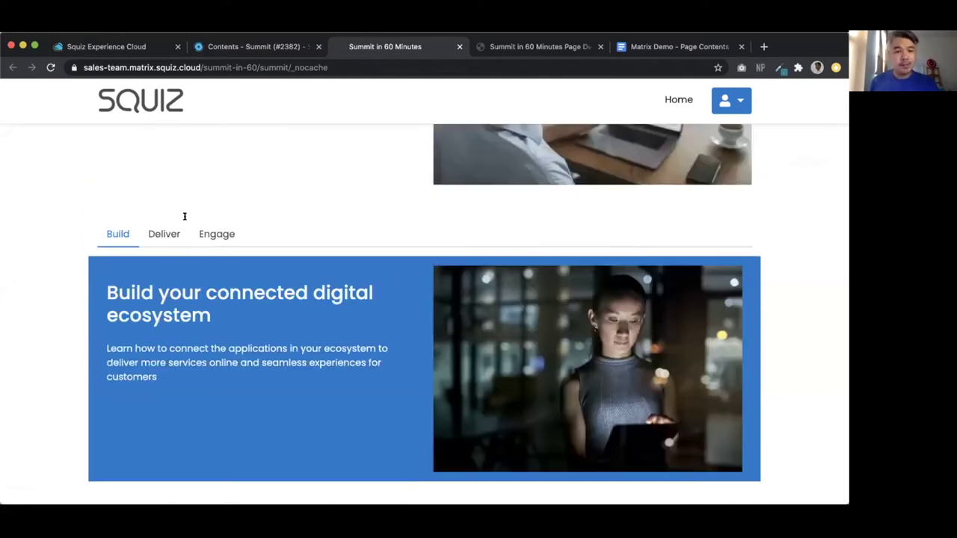
scroll(185, 216, "down", 2)
scroll(184, 216, "down", 12)
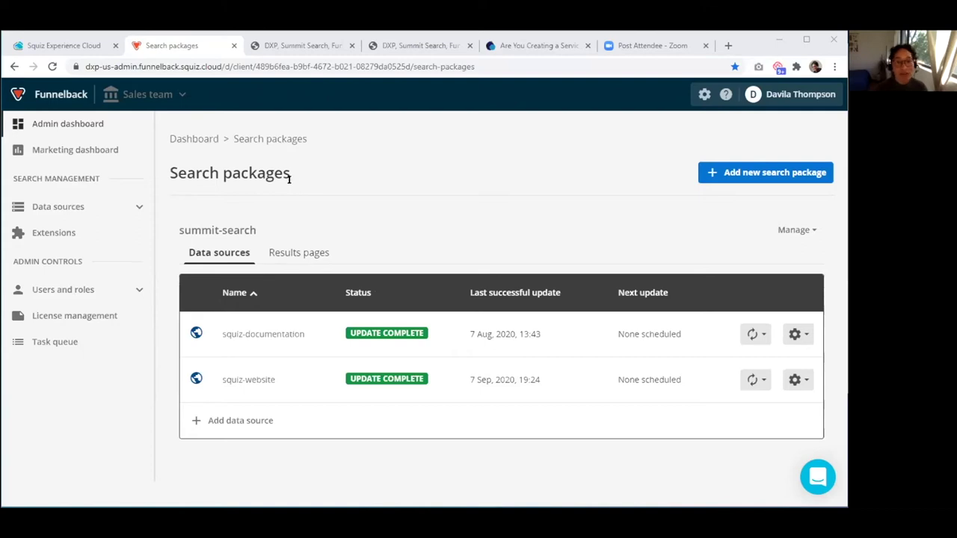
Step: Publish the simple.ftl template for the Summit Search results page
triple_click(257, 235)
left_click(284, 240)
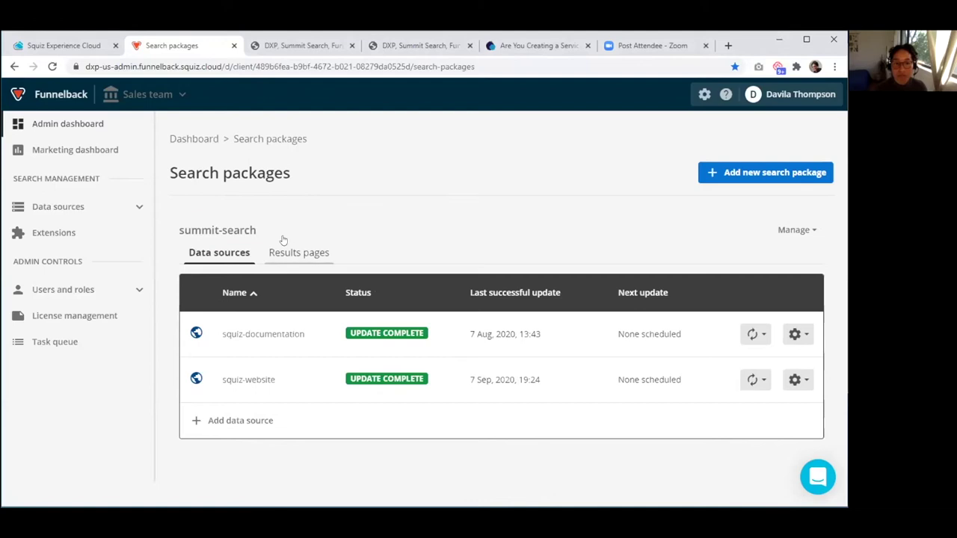
left_click(289, 254)
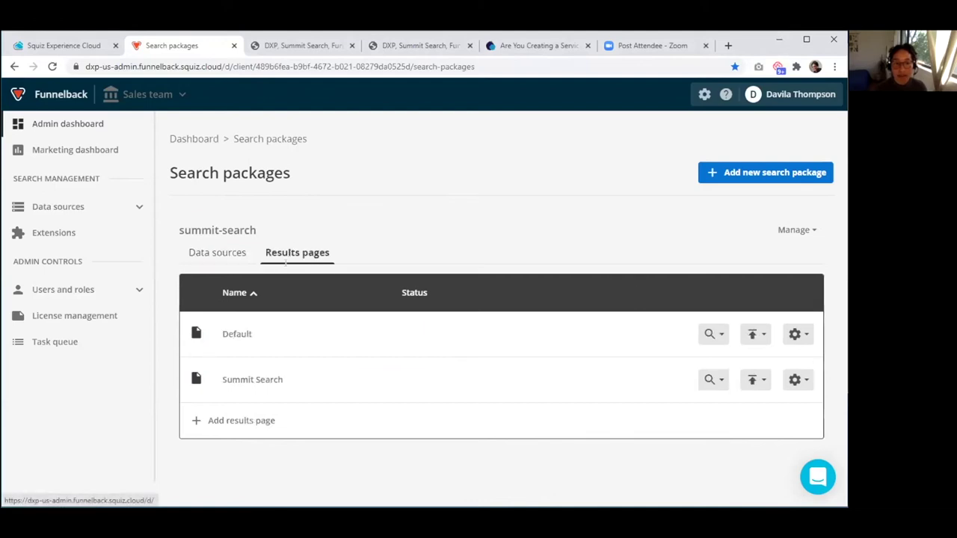
left_click(258, 383)
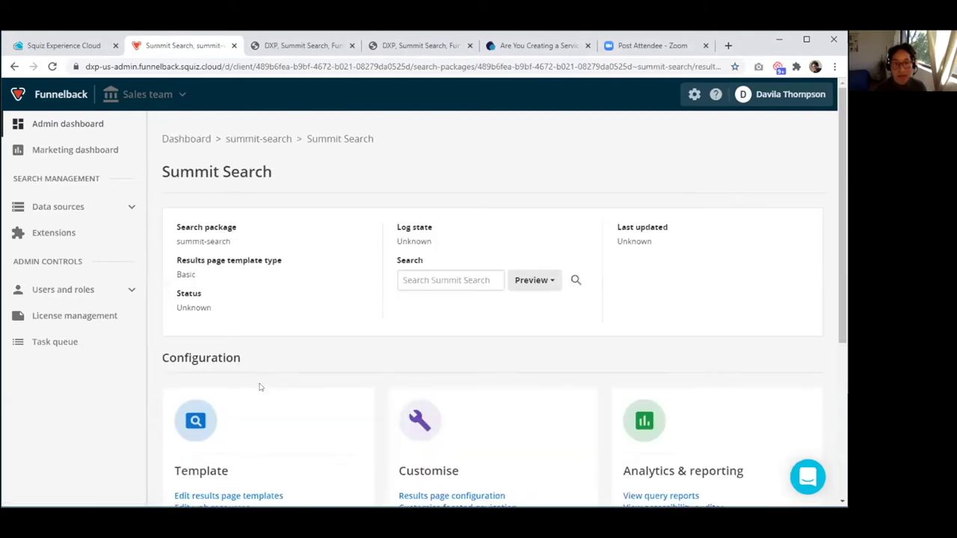
scroll(284, 342, "down", 3)
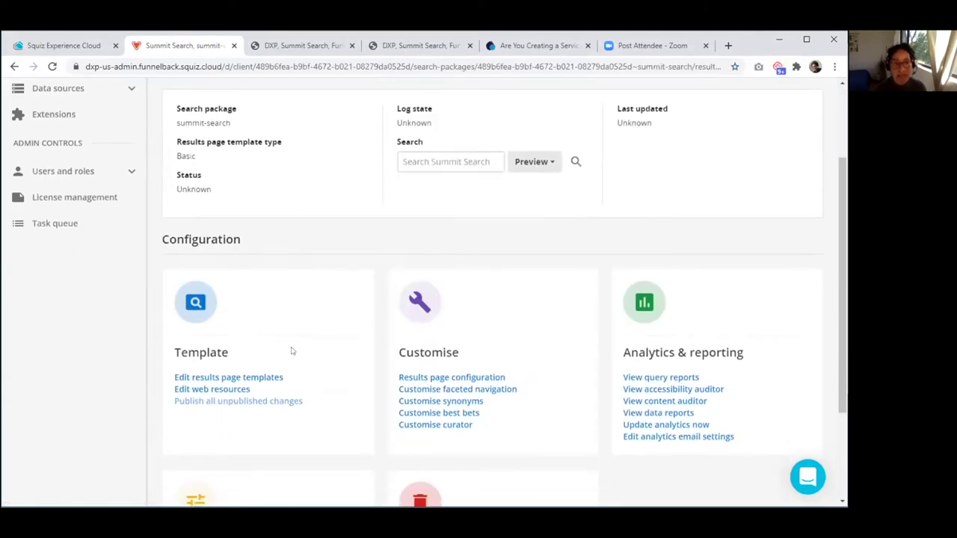
left_click(266, 377)
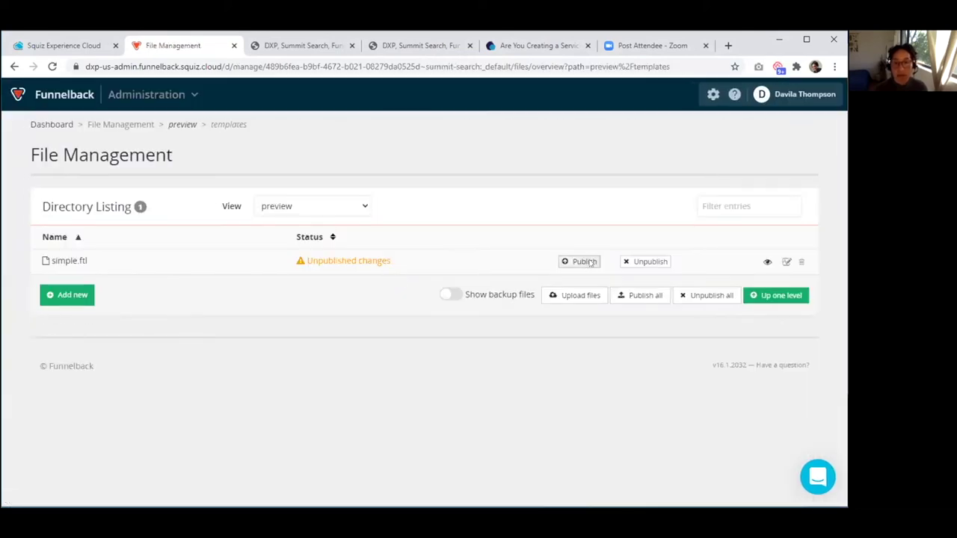
left_click(584, 261)
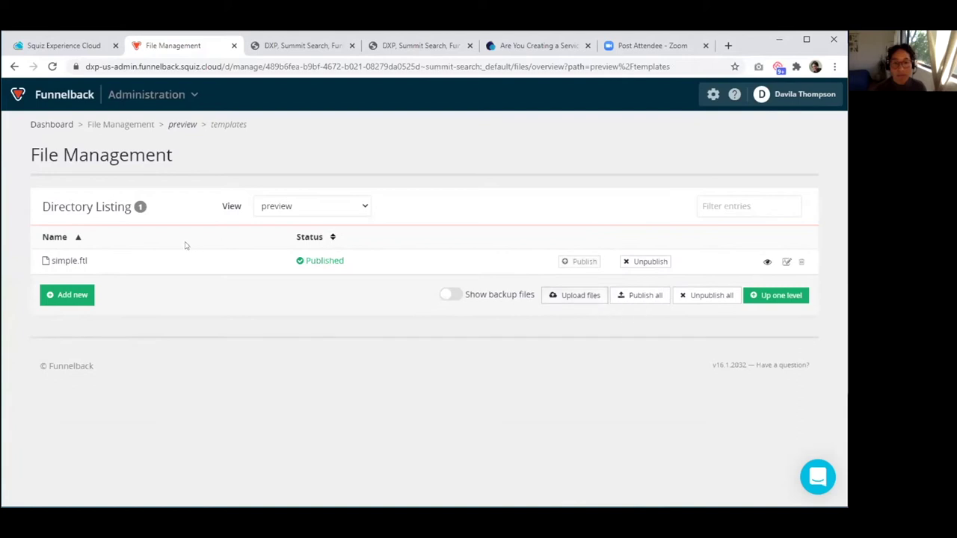
Step: Open the squiz-website data source's metadata mappings from the search packages overview
left_click(180, 125)
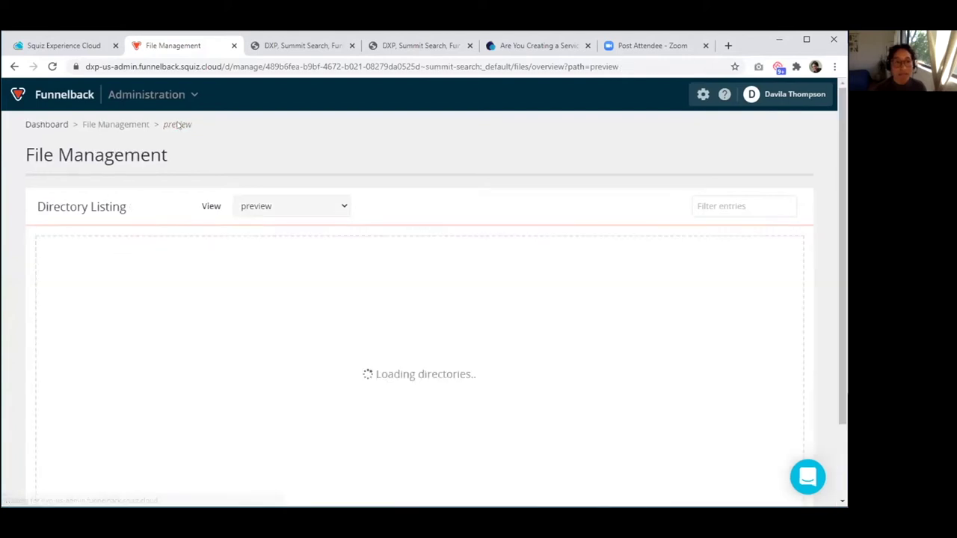
left_click(52, 125)
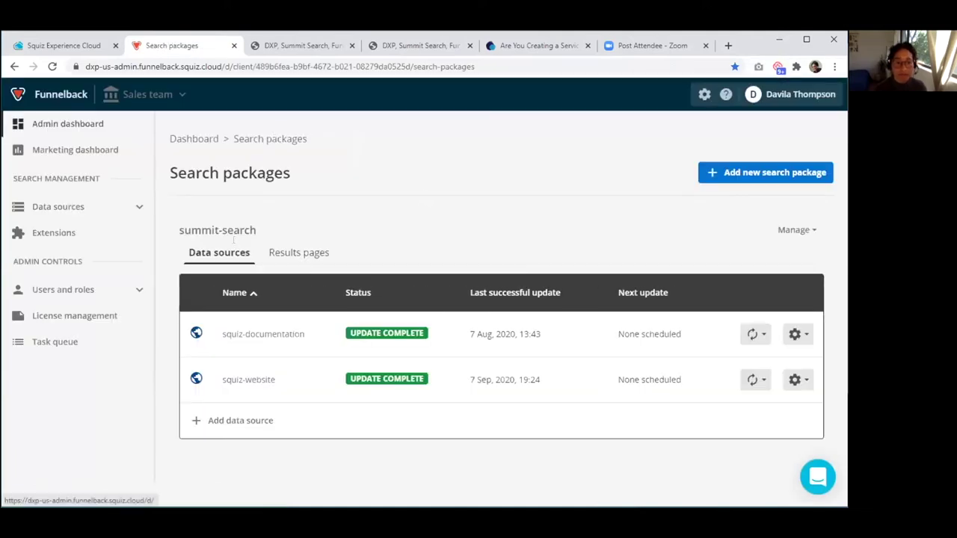
left_click(247, 380)
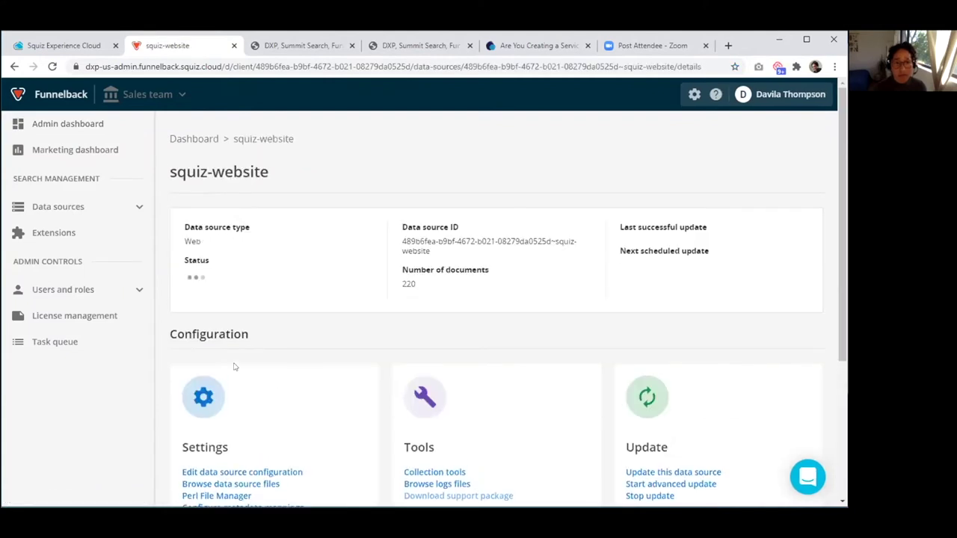
scroll(304, 311, "down", 1)
scroll(304, 311, "down", 1)
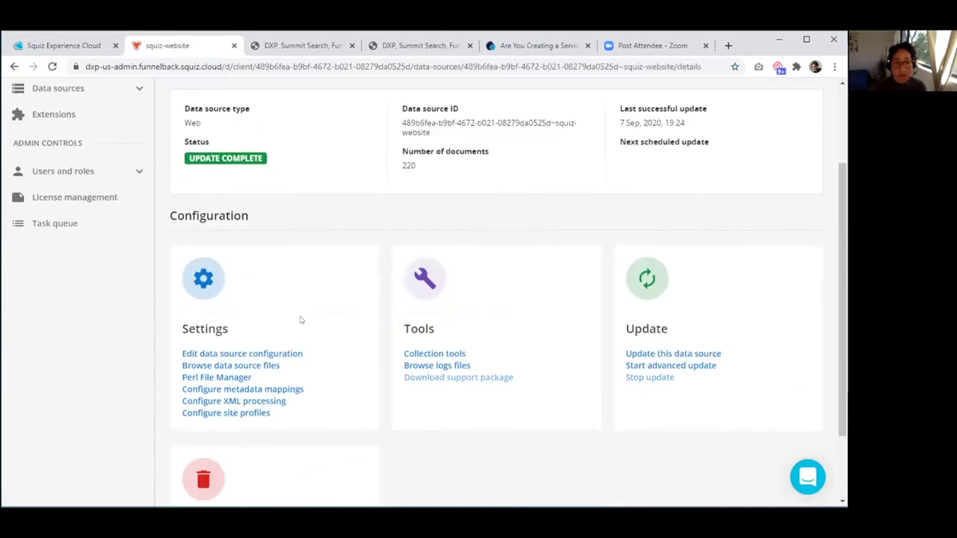
left_click(265, 389)
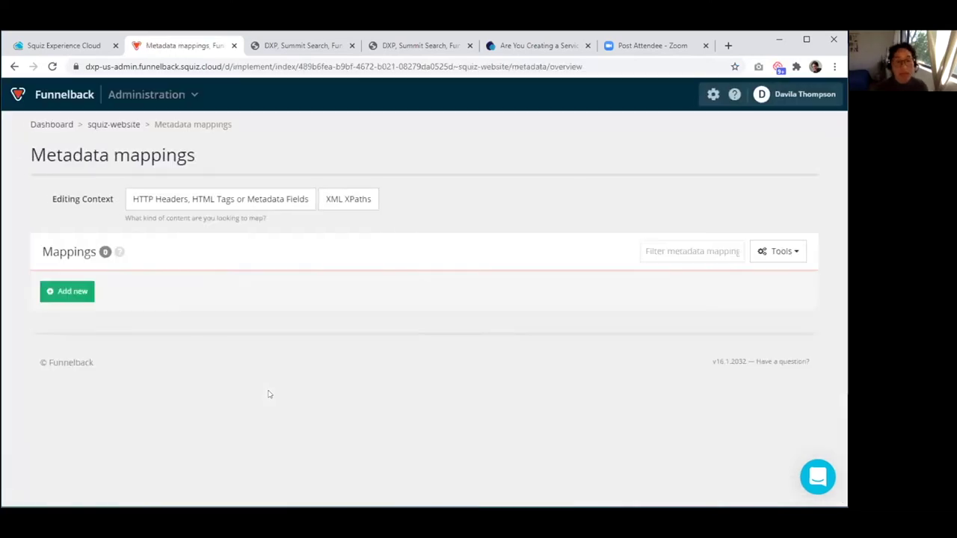
scroll(267, 262, "down", 3)
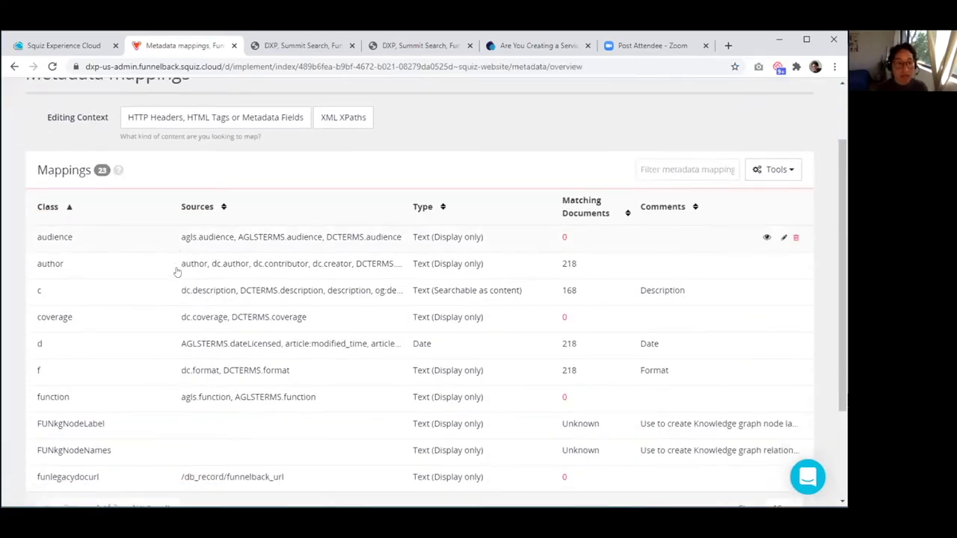
scroll(176, 274, "up", 3)
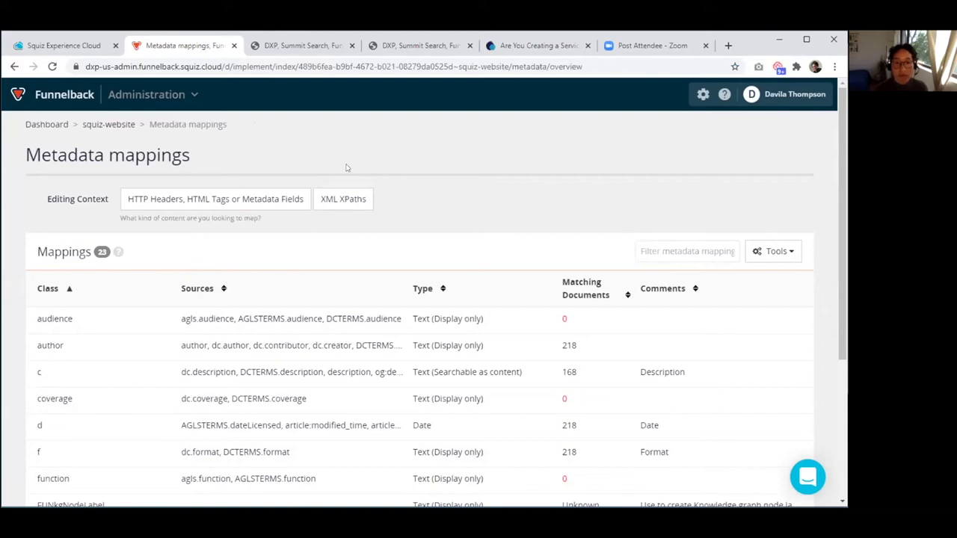
left_click(516, 51)
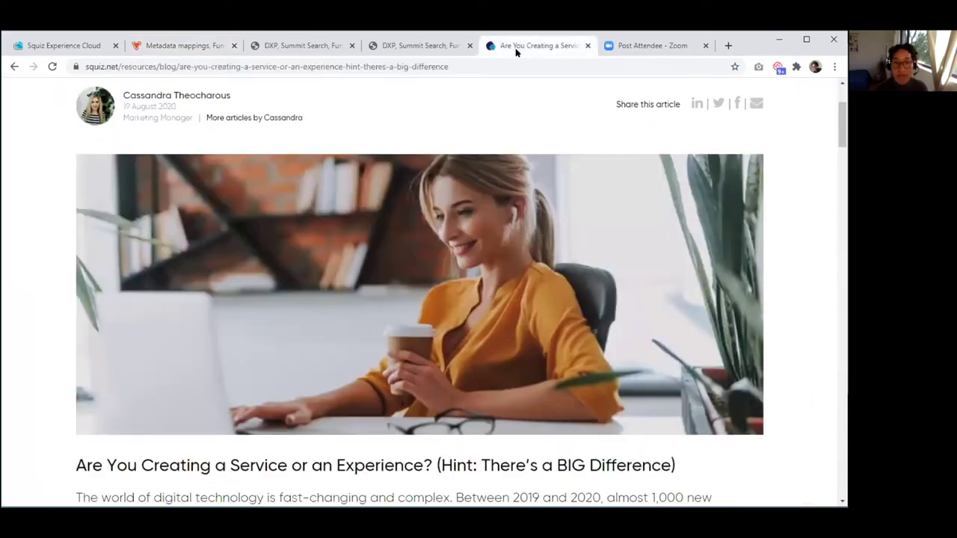
Step: View the HTML source of the Squiz blog article
scroll(477, 136, "down", 1)
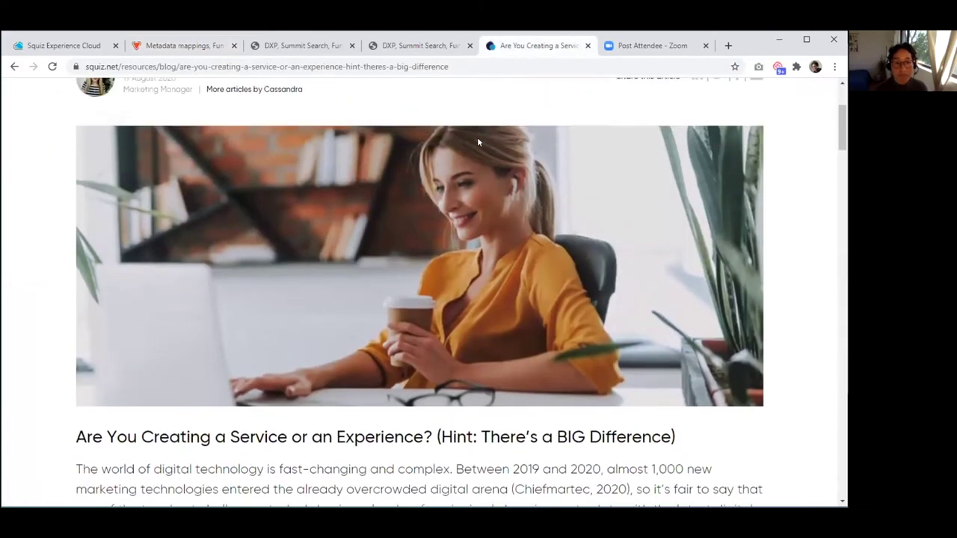
scroll(477, 137, "up", 2)
scroll(464, 148, "down", 1)
right_click(54, 222)
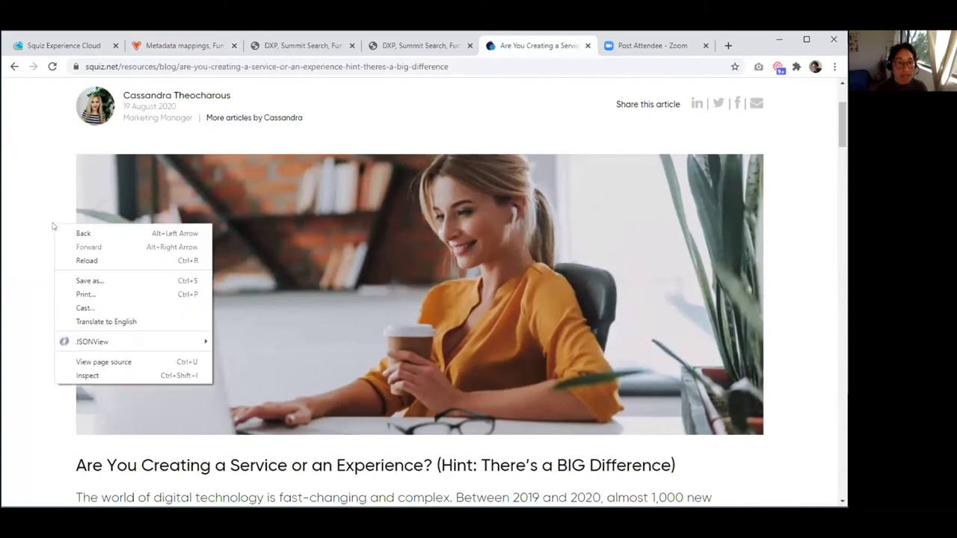
left_click(94, 363)
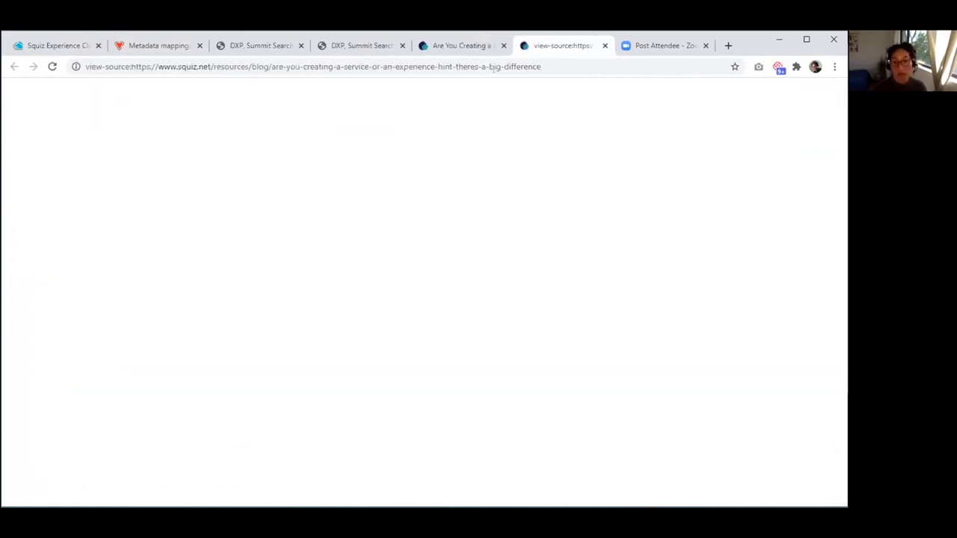
Step: Find 'category' in the source and select the learnCategory meta field name
key("ctrl+f")
type("categogry")
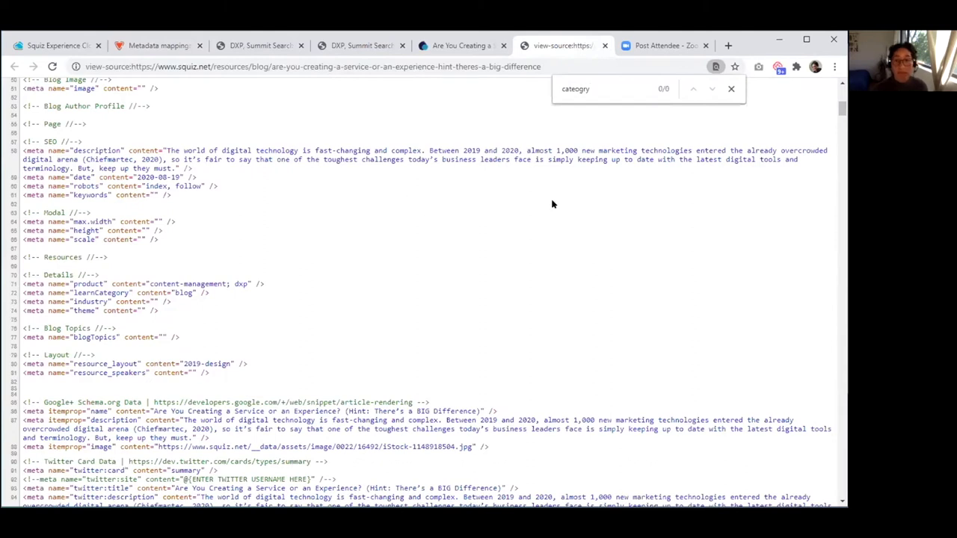
key("BackSpace")
key("BackSpace")
key("BackSpace")
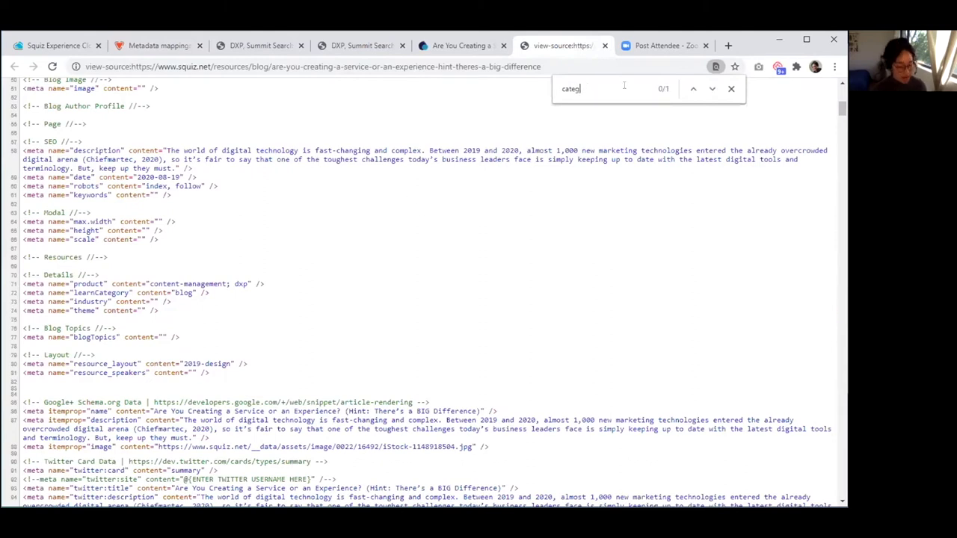
type("ory")
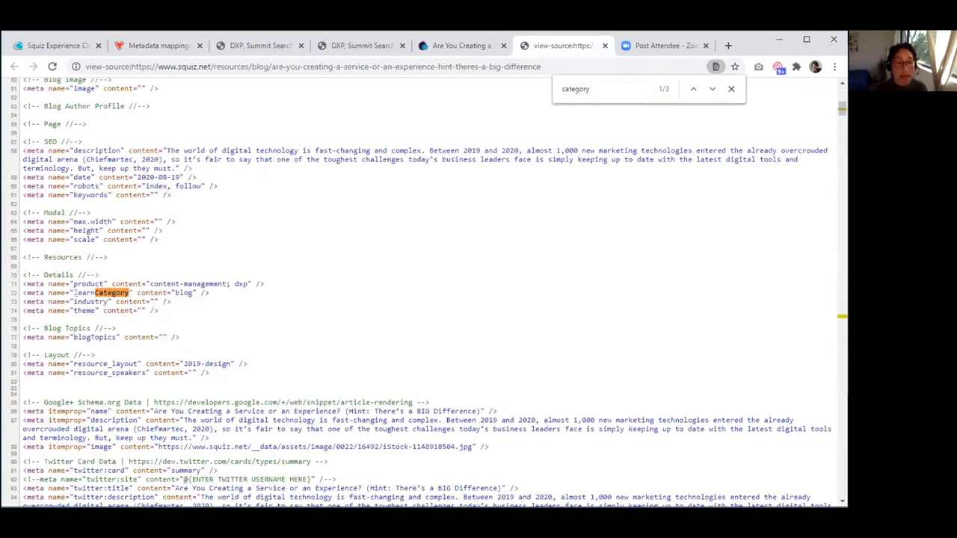
left_click_drag(73, 293, 124, 292)
key("ctrl+c")
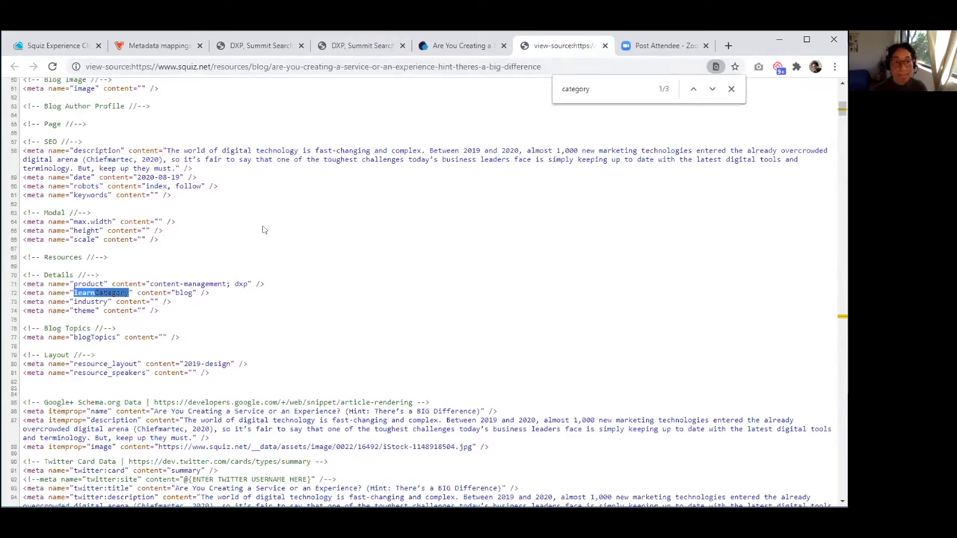
left_click(157, 45)
scroll(276, 247, "down", 3)
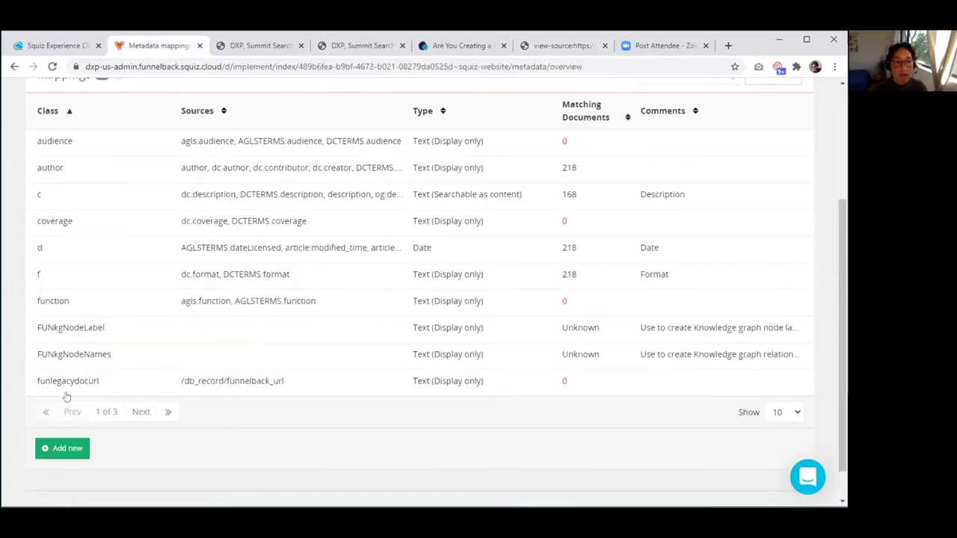
Step: Start a new metadata mapping with the class name 'category'
left_click(64, 449)
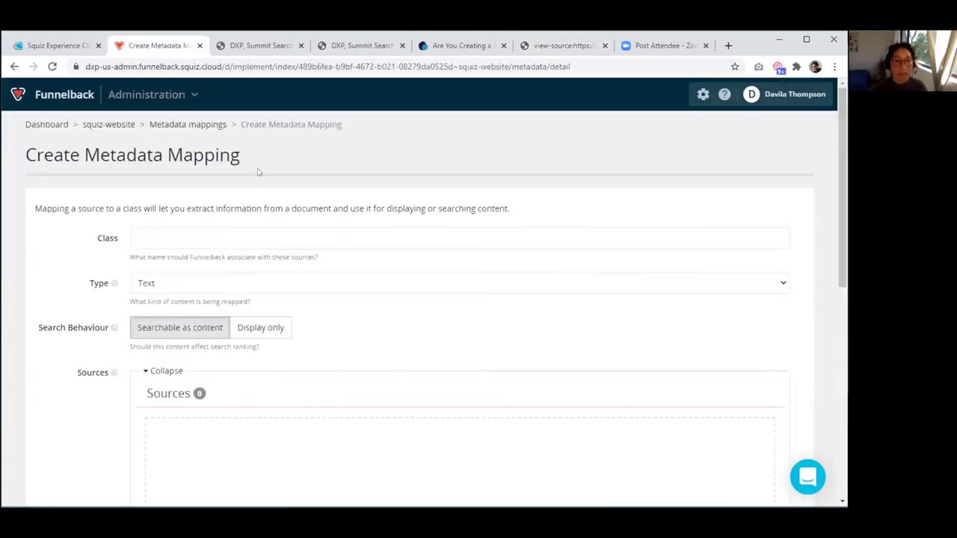
scroll(152, 234, "down", 1)
left_click(166, 178)
type("category")
scroll(349, 277, "down", 1)
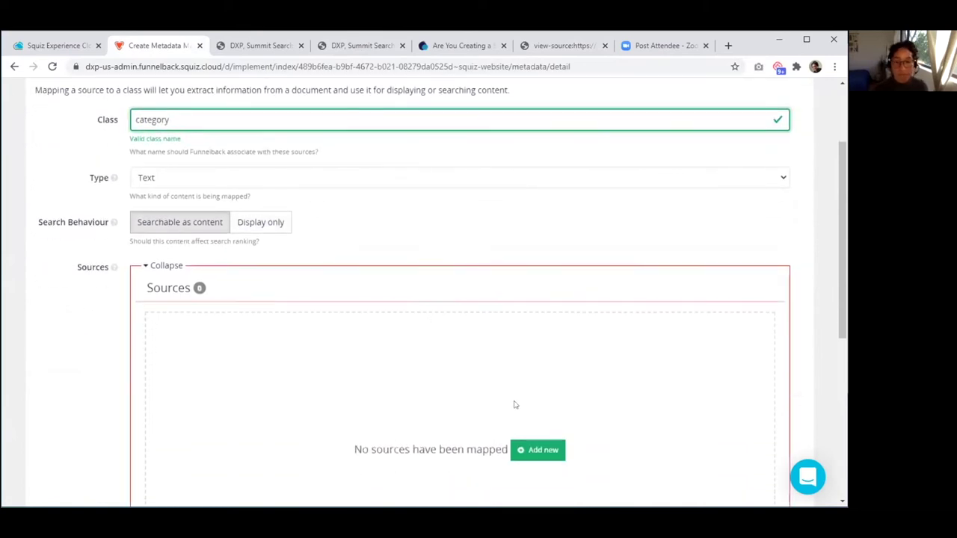
Step: Add learnCategory as the mapping's source and submit the new mapping
left_click(537, 449)
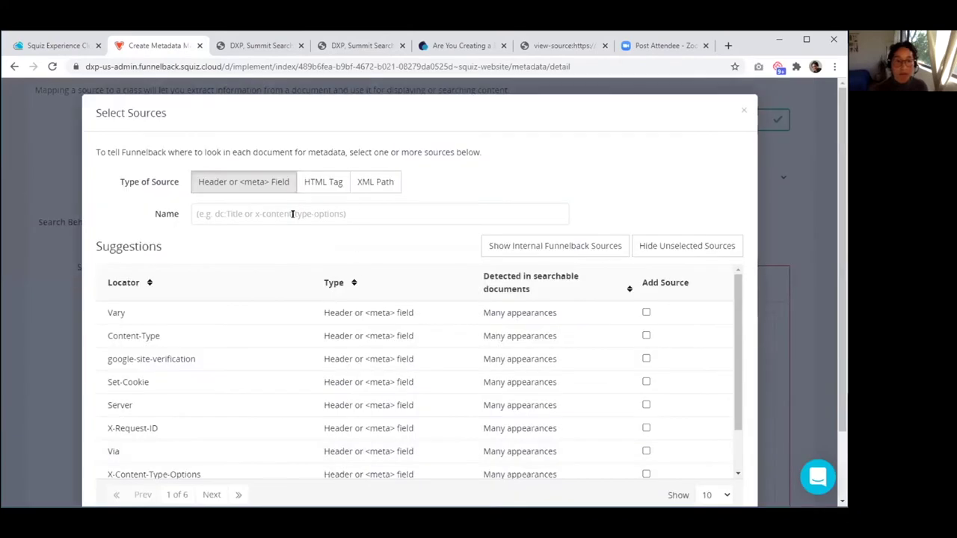
left_click(292, 213)
key("ctrl+v")
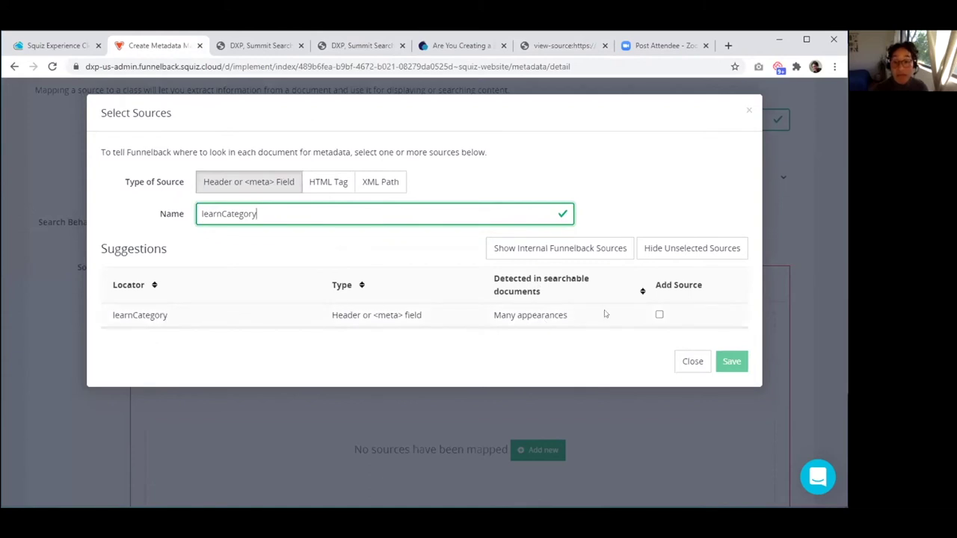
left_click(659, 315)
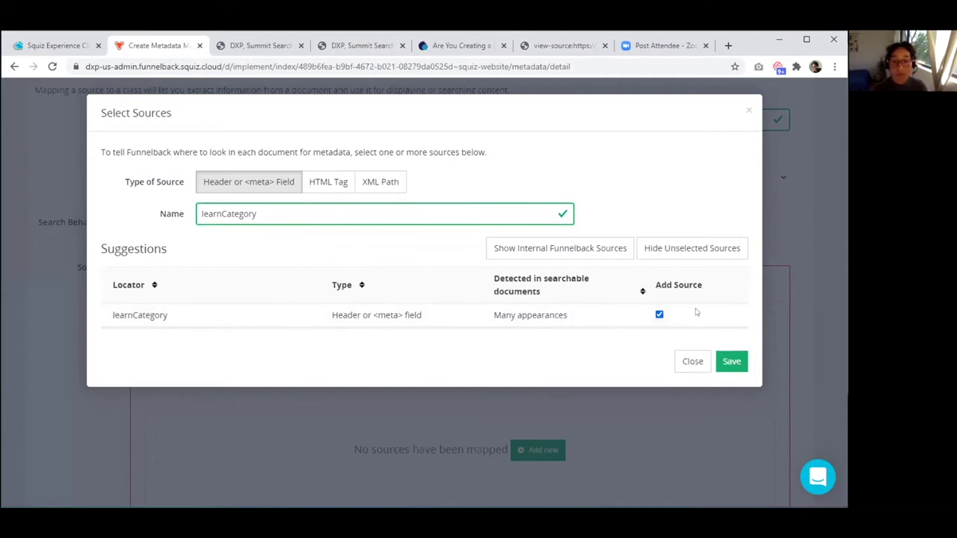
left_click(729, 365)
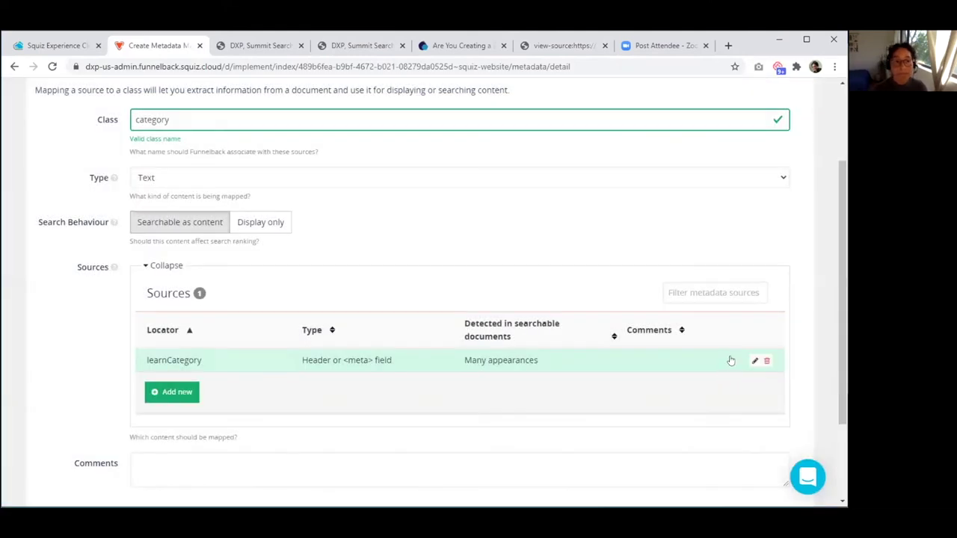
scroll(373, 244, "up", 2)
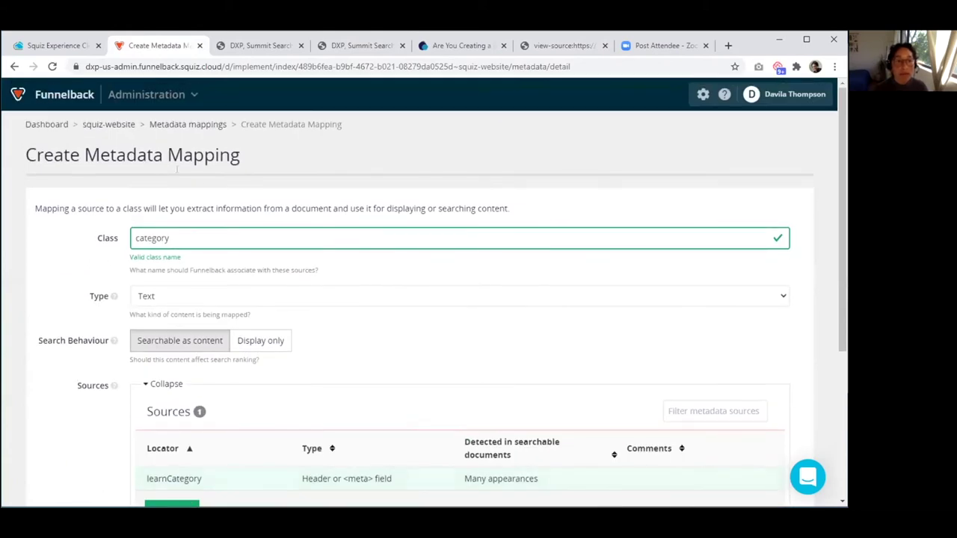
scroll(254, 201, "down", 4)
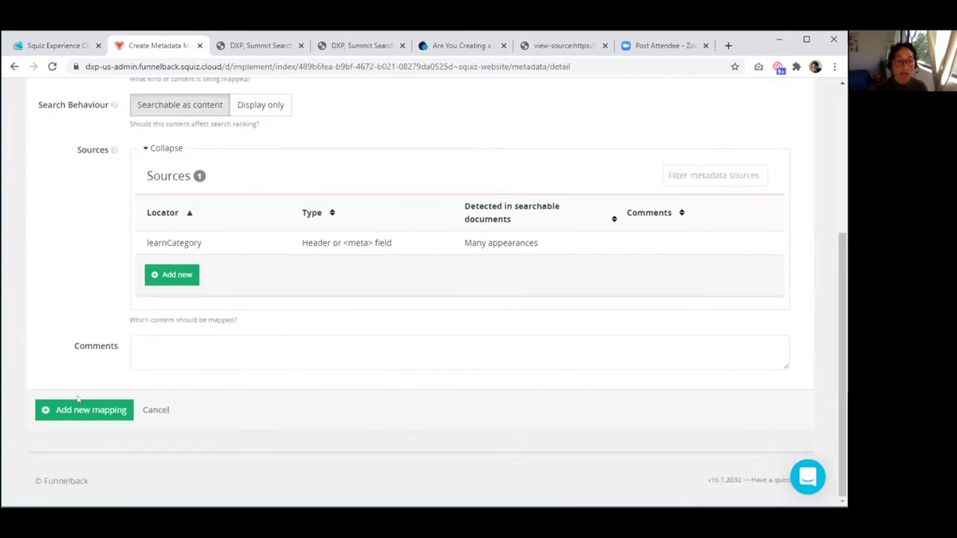
key("Return")
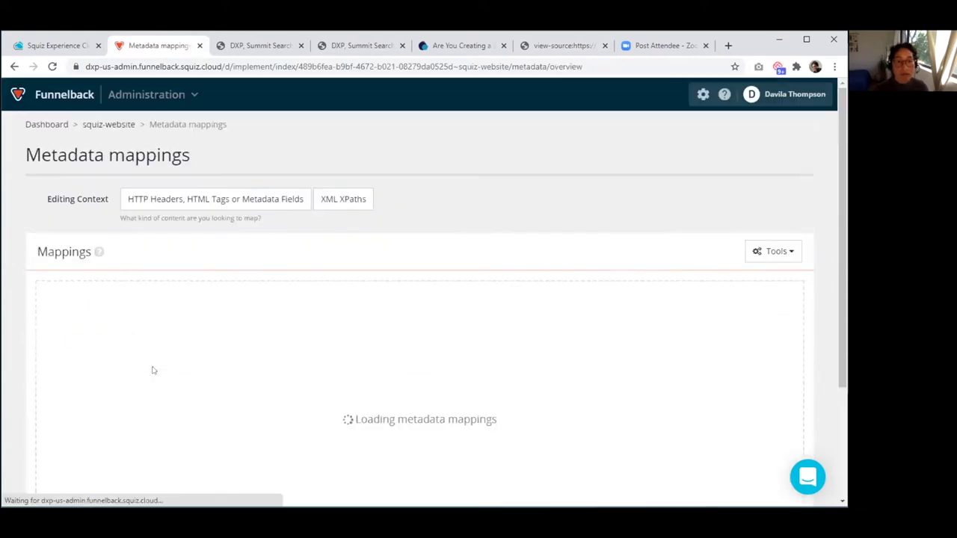
scroll(94, 284, "down", 3)
scroll(94, 284, "down", 3)
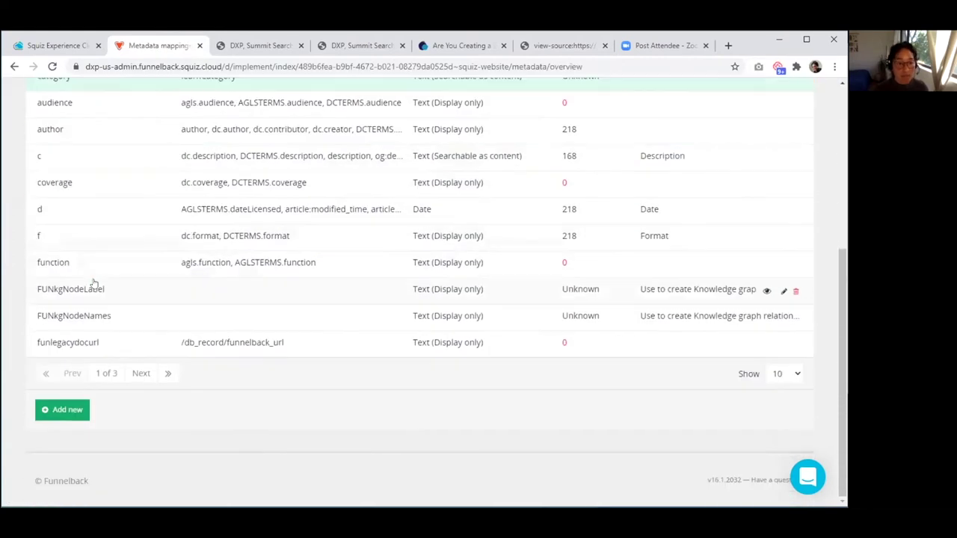
Step: Start another mapping, grab the 'product' field name from the source, and name the class squizBlogTopics
left_click(66, 408)
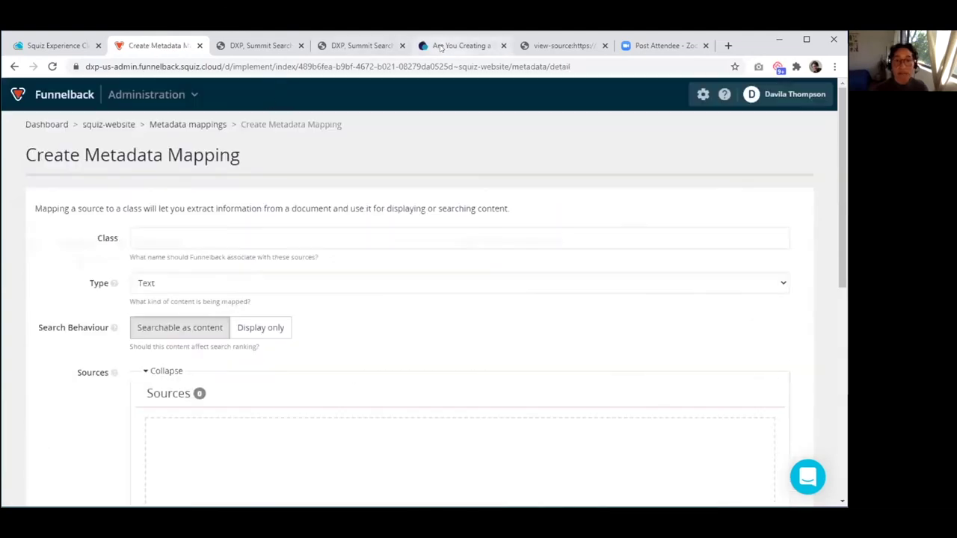
left_click(463, 45)
left_click(560, 45)
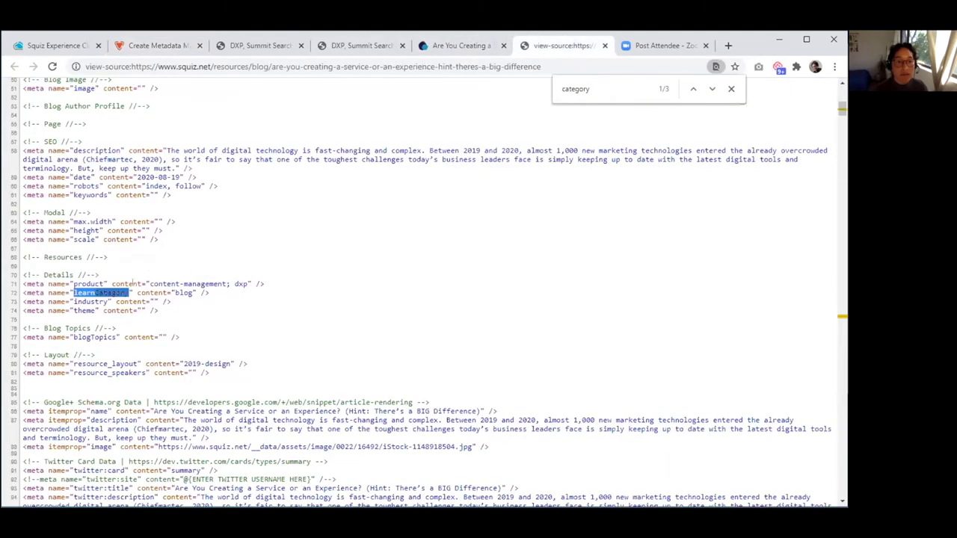
left_click_drag(74, 284, 100, 285)
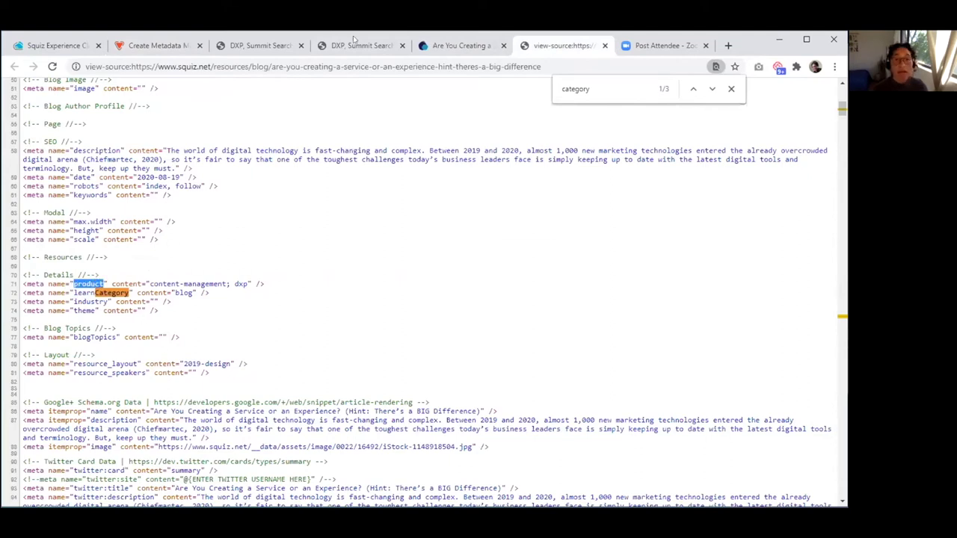
left_click(157, 45)
left_click(229, 232)
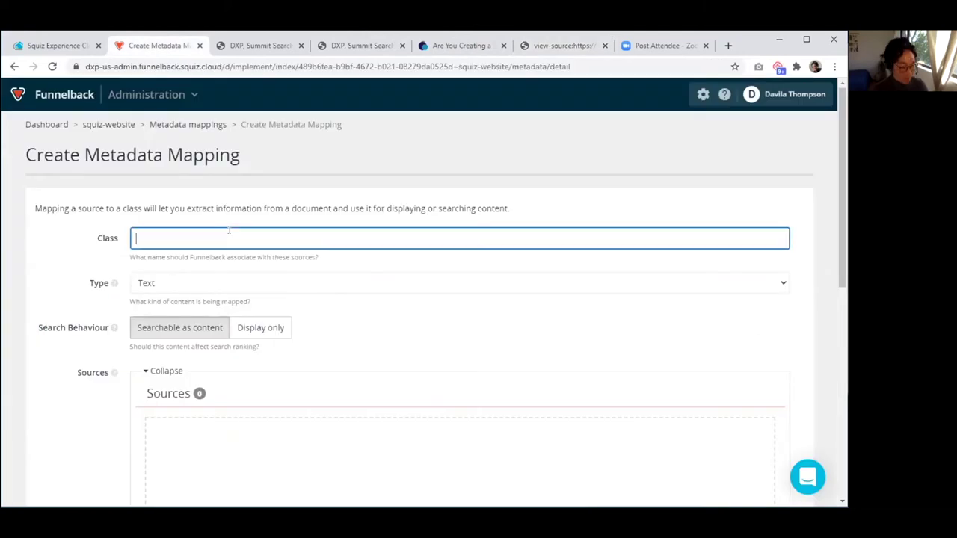
type("squizBlogTopics")
Step: Add the product meta field as the mapping's source and save it
scroll(247, 240, "down", 2)
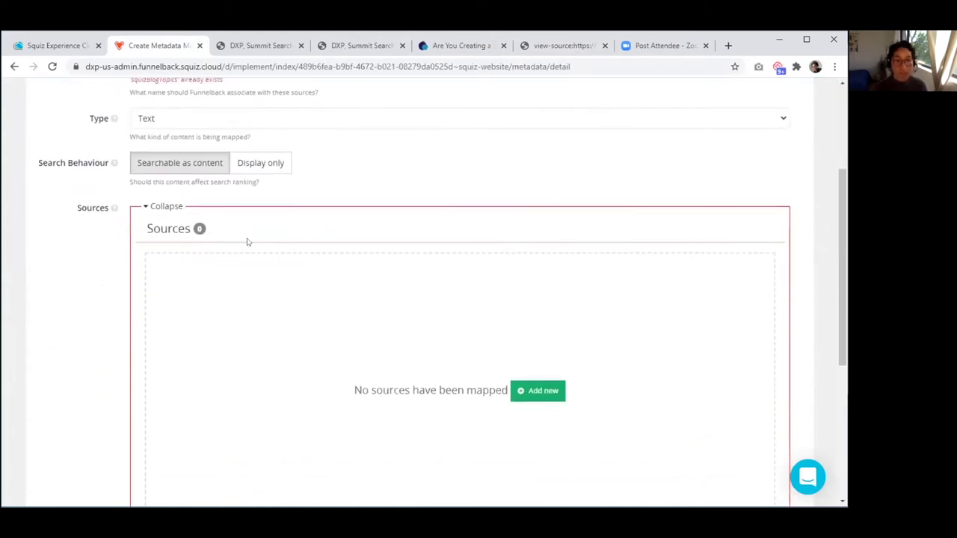
scroll(247, 242, "down", 2)
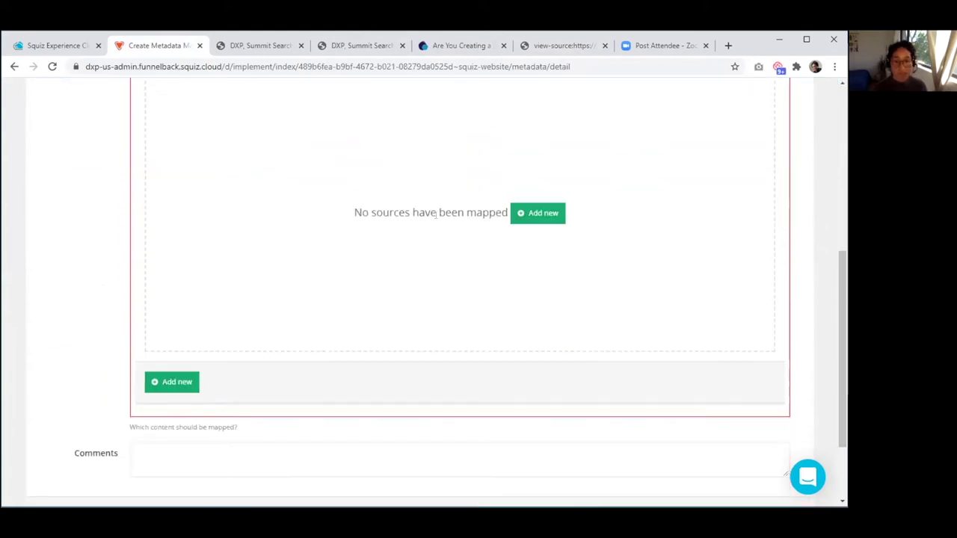
left_click(542, 218)
left_click(330, 214)
type("product")
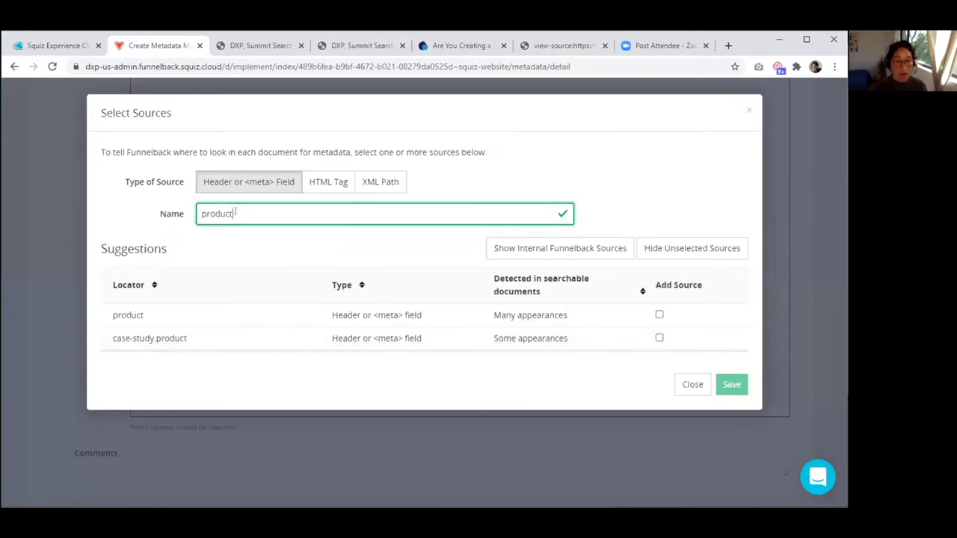
double_click(235, 213)
key("BackSpace")
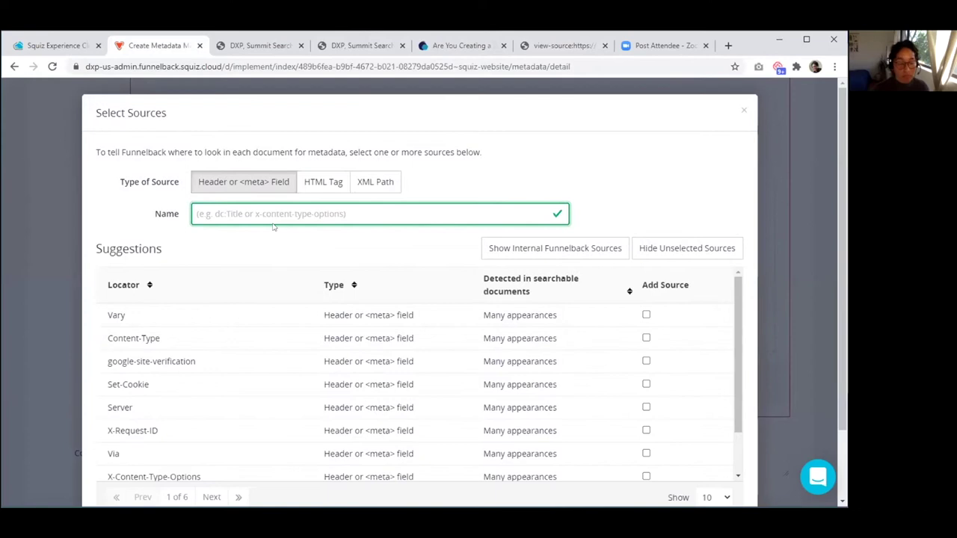
type("blo")
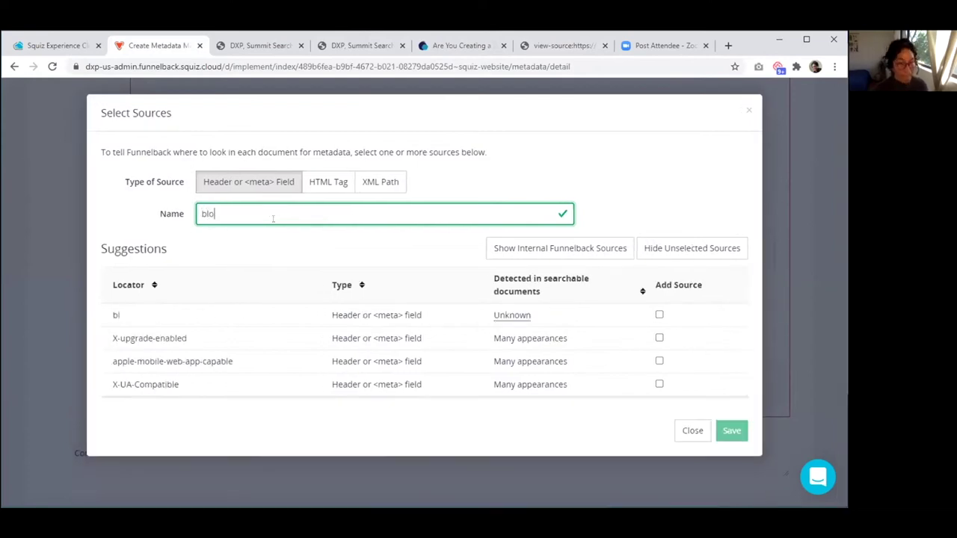
type("g")
key("BackSpace")
key("BackSpace")
key("BackSpace")
key("BackSpace")
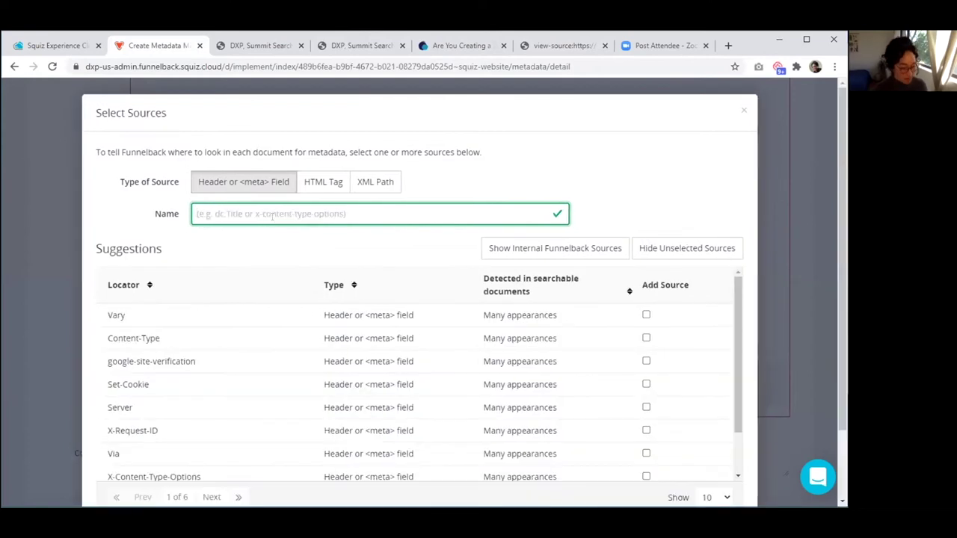
type("product")
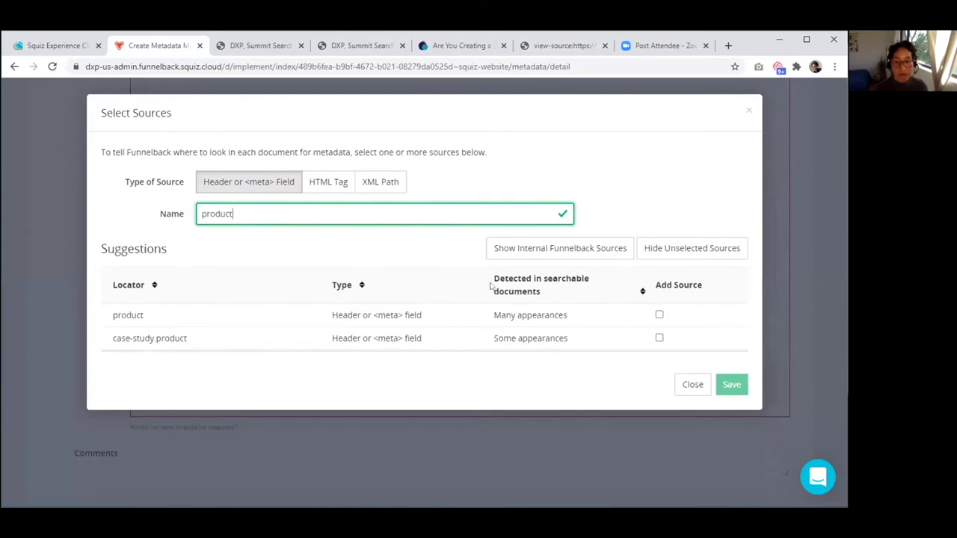
left_click(658, 314)
left_click(731, 385)
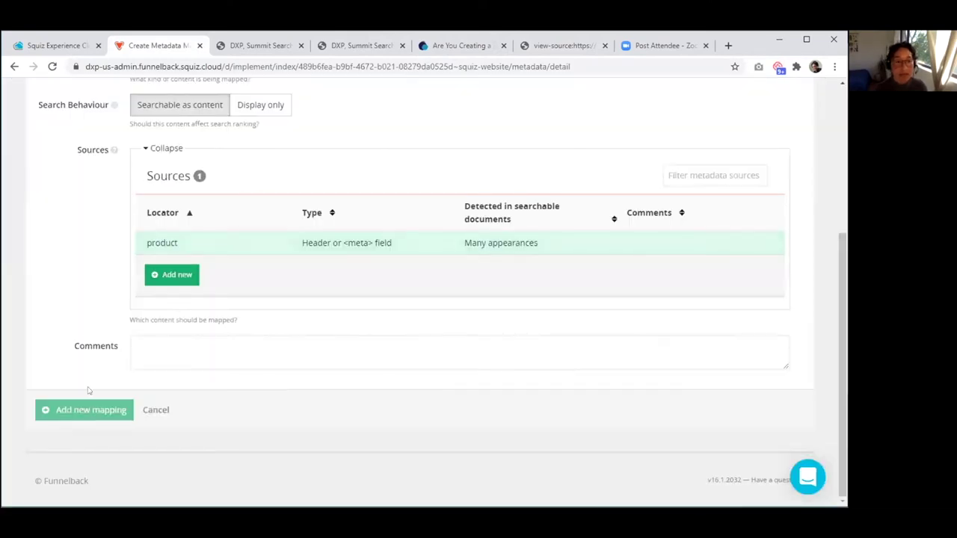
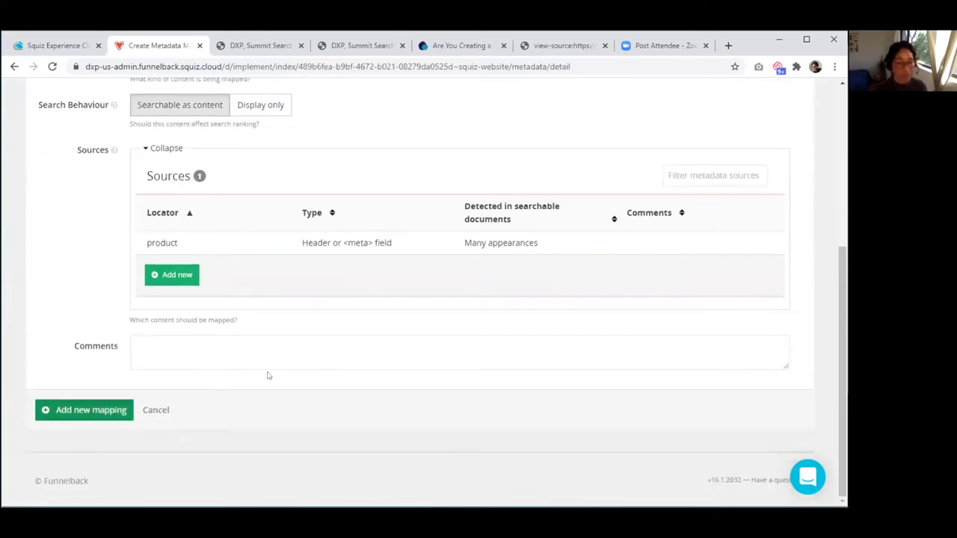
Step: Save the new squizBlog metadata mapping
left_click(112, 405)
scroll(99, 323, "down", 3)
scroll(98, 324, "down", 2)
scroll(99, 324, "up", 5)
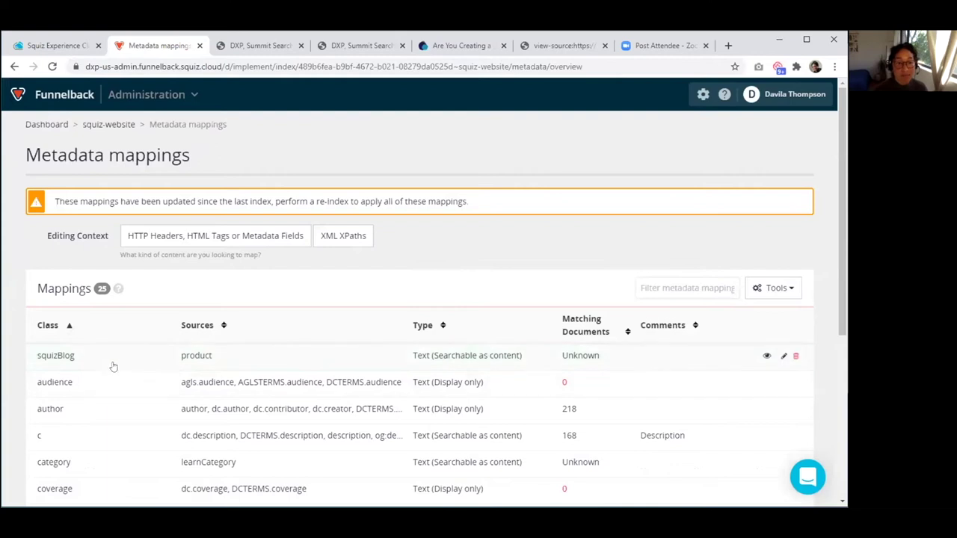
Step: Start a full advanced update of the squiz-website data source
left_click(111, 125)
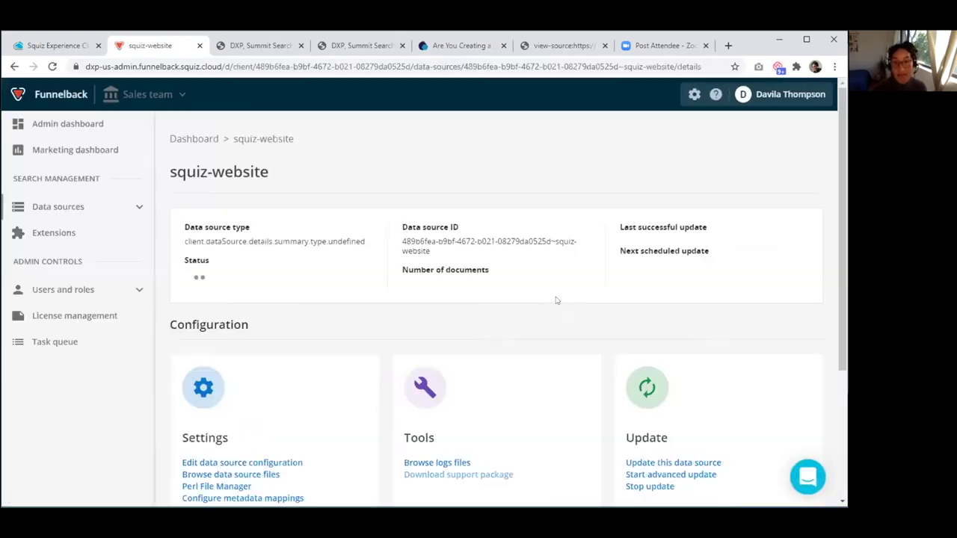
scroll(590, 308, "down", 2)
left_click(645, 306)
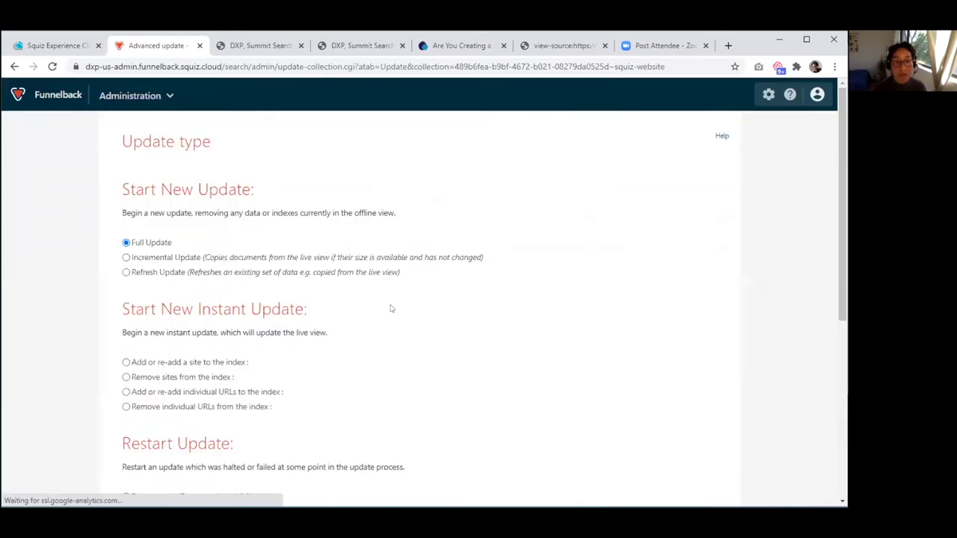
scroll(390, 308, "down", 5)
left_click(140, 364)
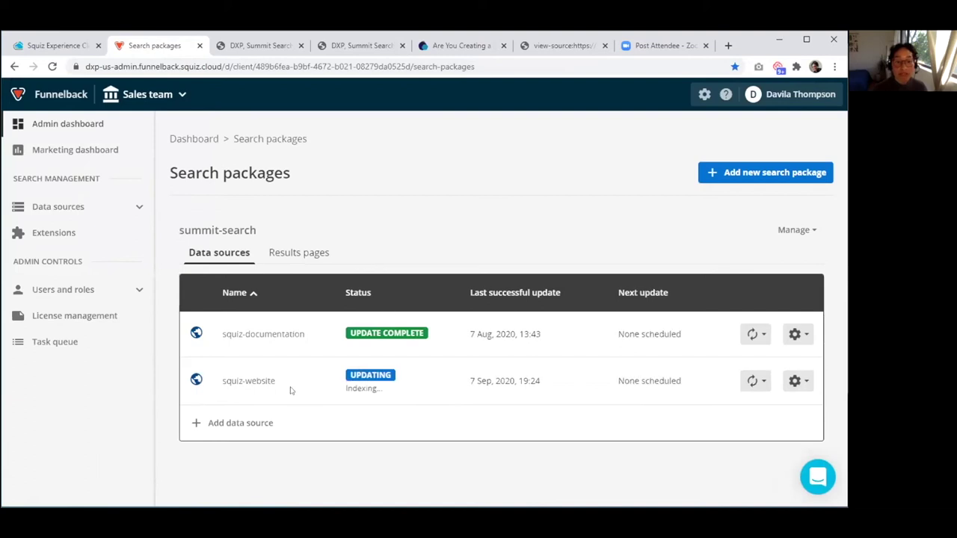
Step: Open the Summit Search results page configuration
left_click(275, 251)
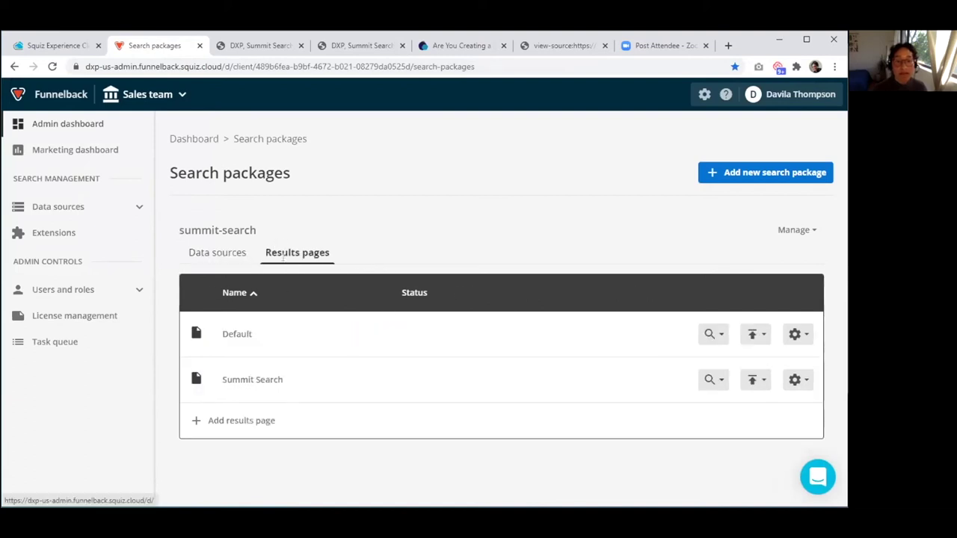
left_click(258, 378)
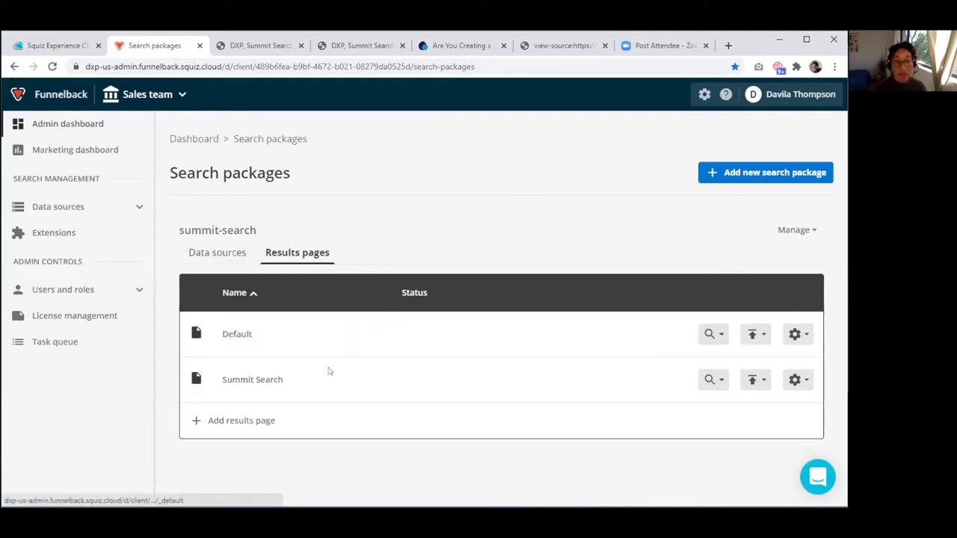
scroll(341, 271, "down", 3)
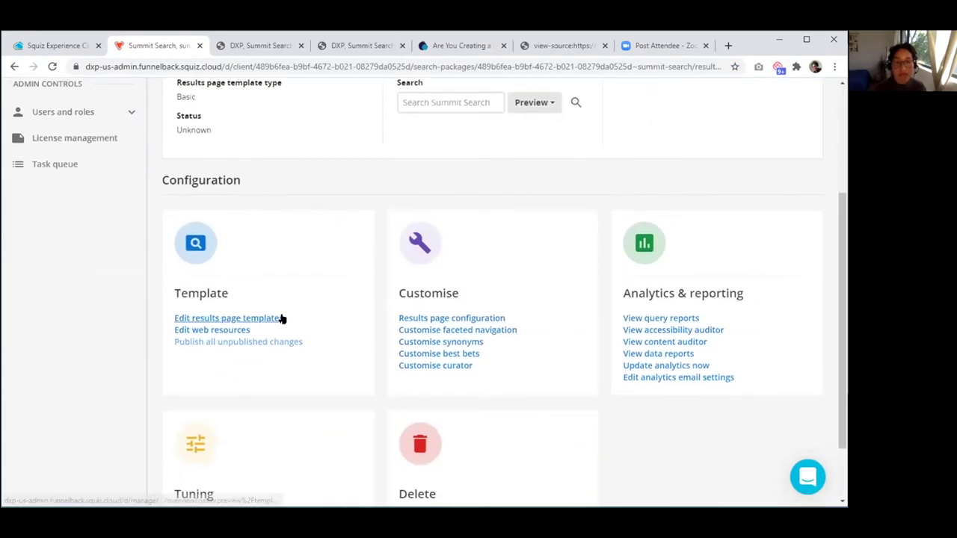
Step: Add a new single-category facet named Resources in faceted navigation
left_click(427, 333)
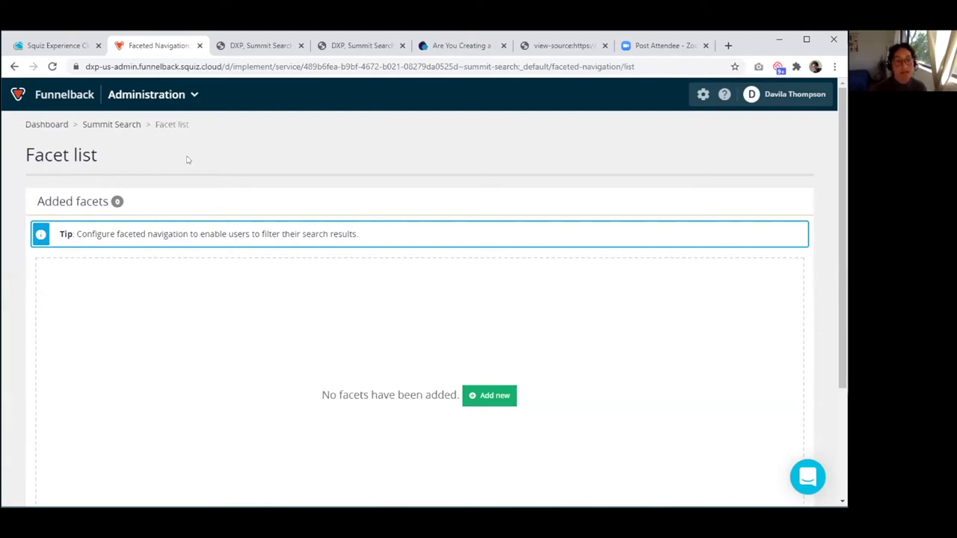
scroll(188, 160, "down", 2)
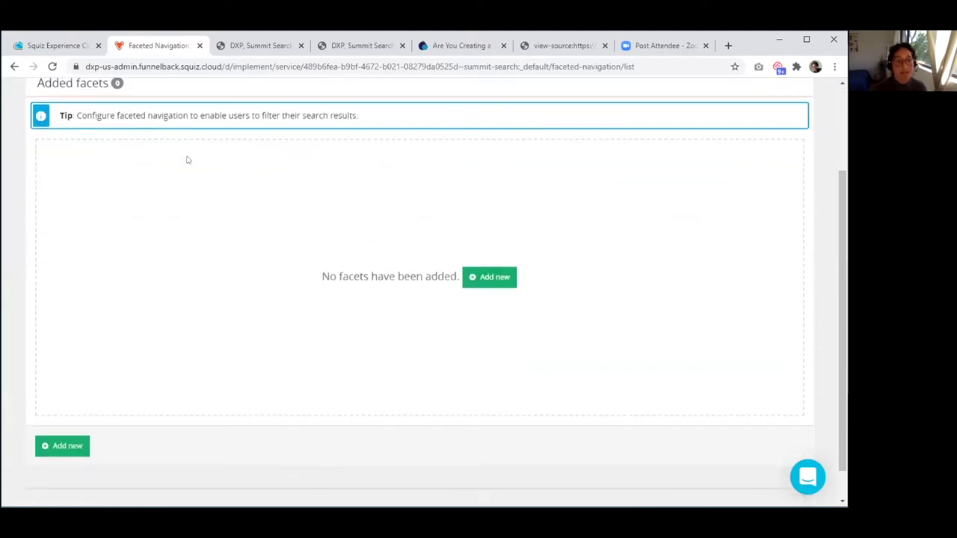
left_click(483, 277)
scroll(475, 191, "down", 1)
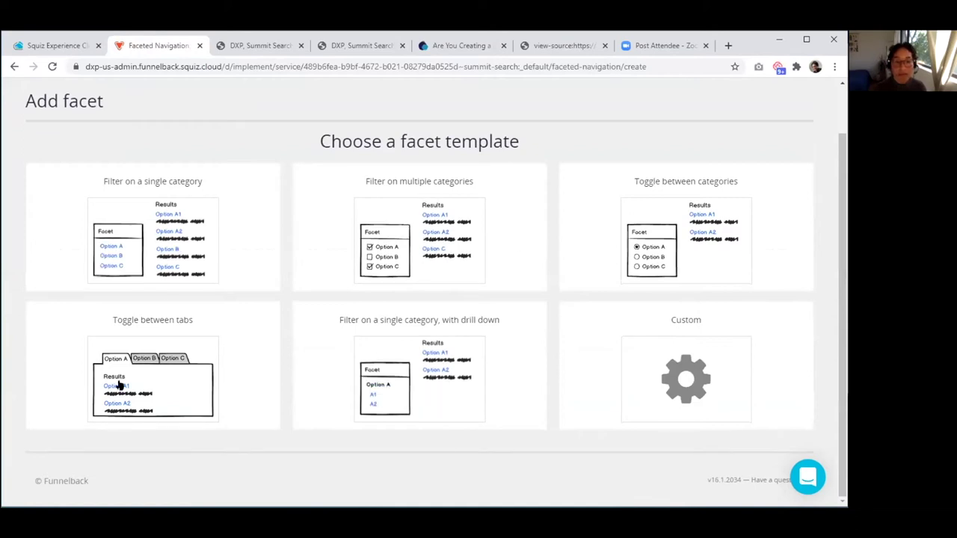
left_click(149, 244)
left_click(148, 257)
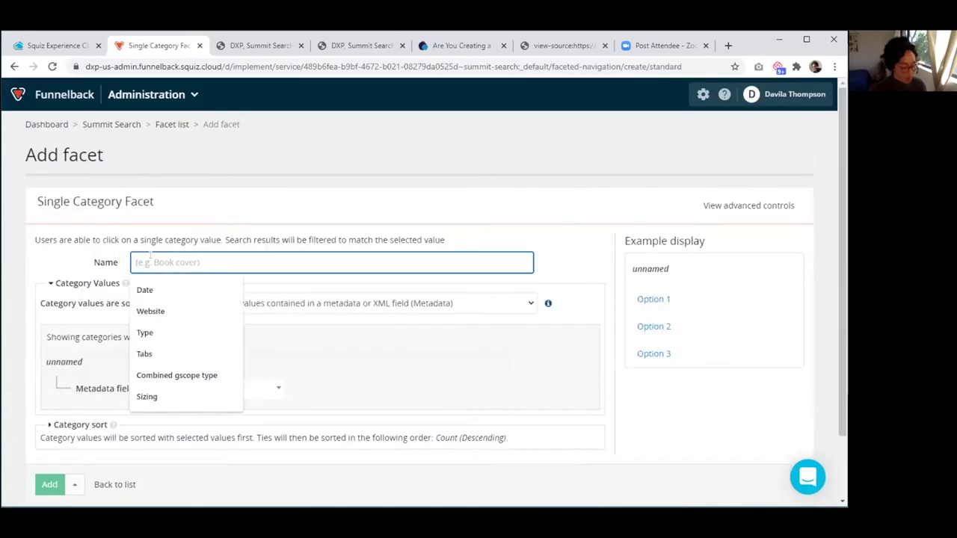
type("Resources")
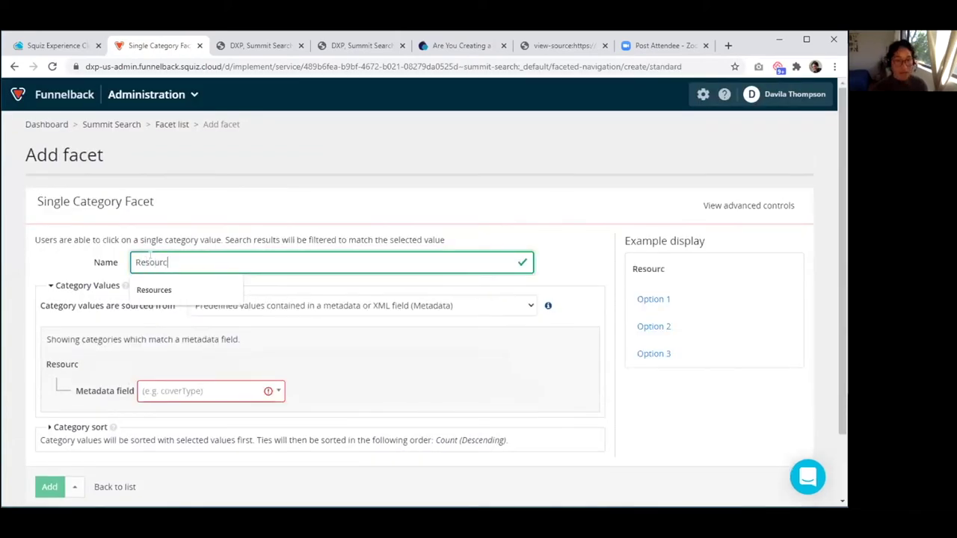
Step: Source the Resources facet from the category metadata field, then add and test-preview it
scroll(273, 213, "down", 1)
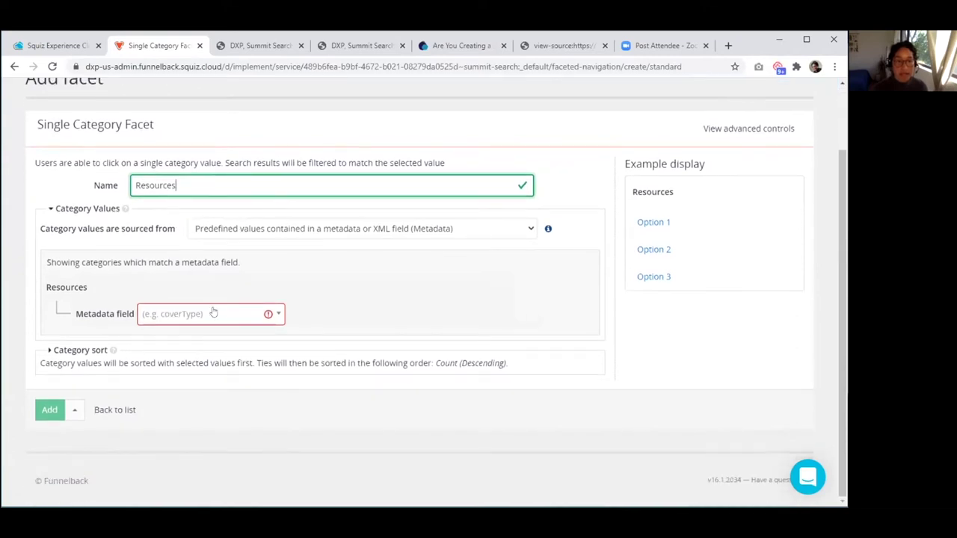
left_click(168, 314)
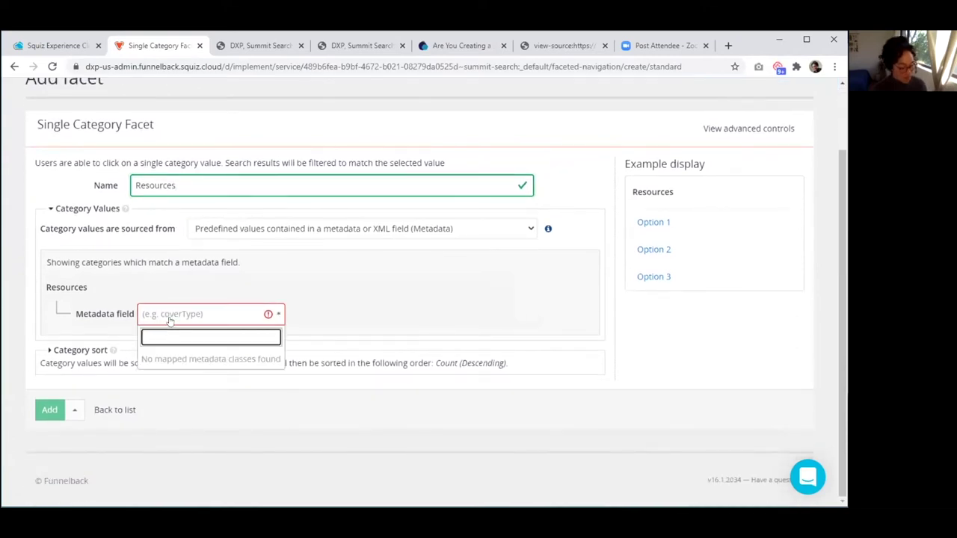
type("category")
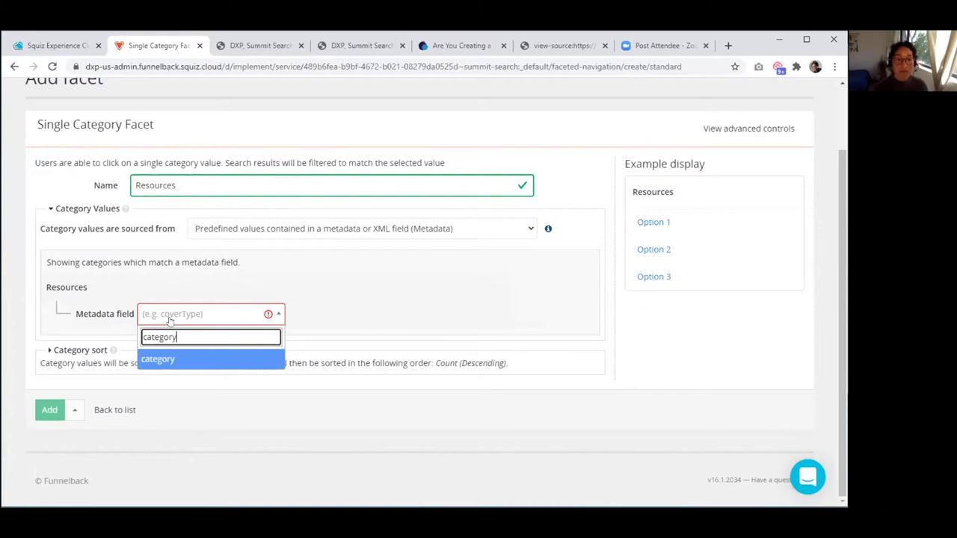
left_click(157, 358)
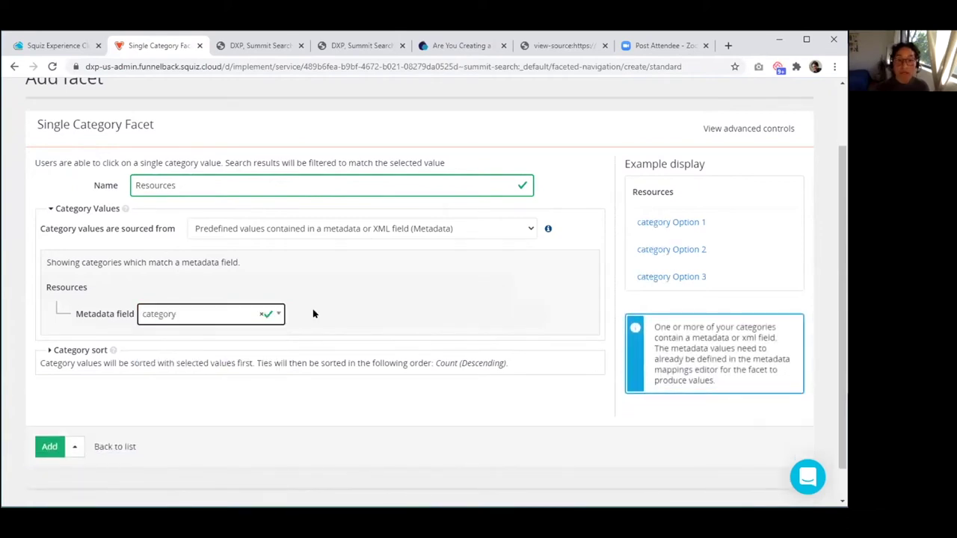
scroll(314, 296, "down", 1)
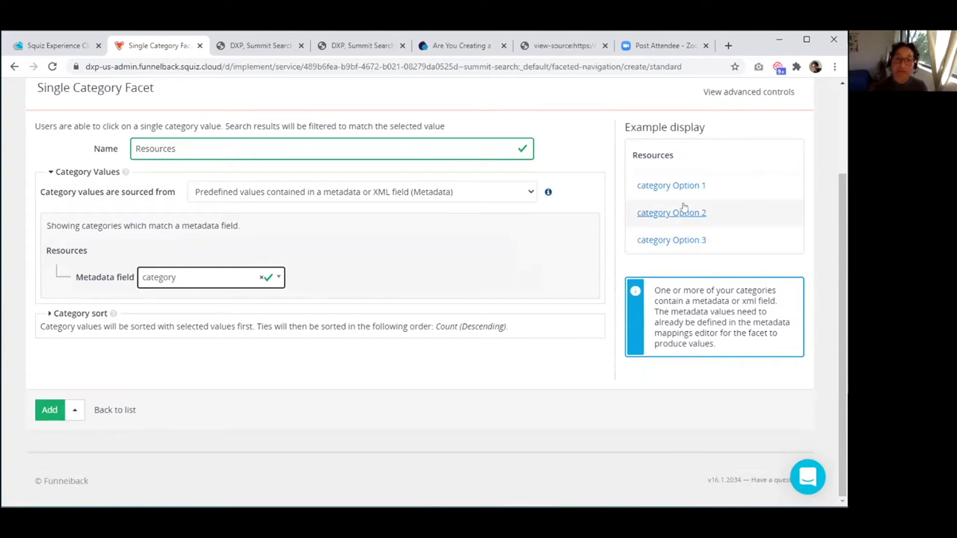
left_click(75, 410)
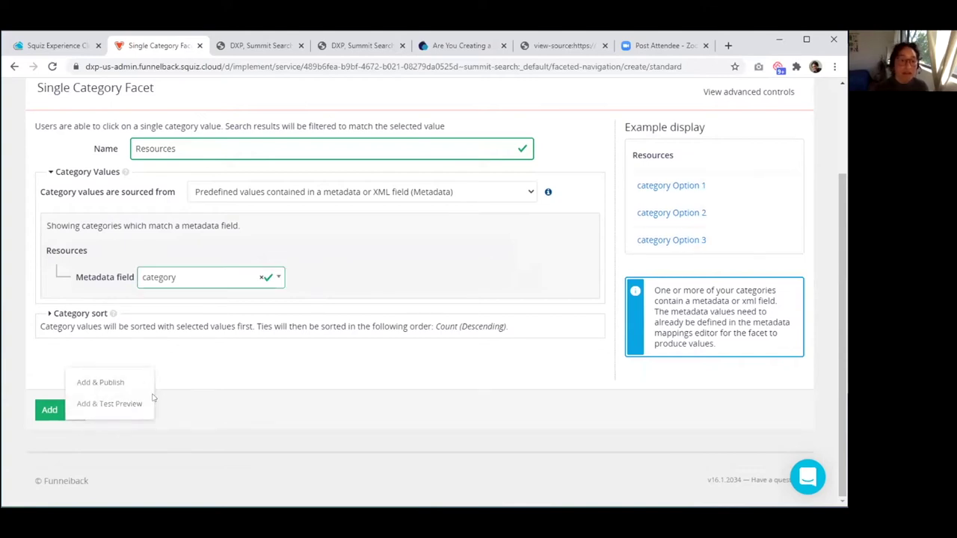
left_click(114, 403)
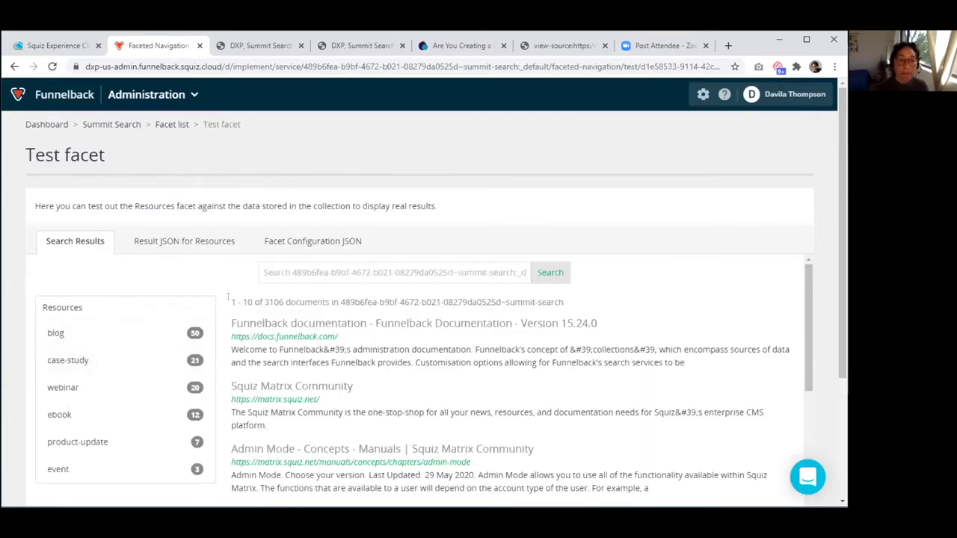
Step: Review the Resources facet test preview and return to the facet list
scroll(210, 282, "down", 2)
scroll(442, 283, "up", 2)
scroll(425, 293, "down", 3)
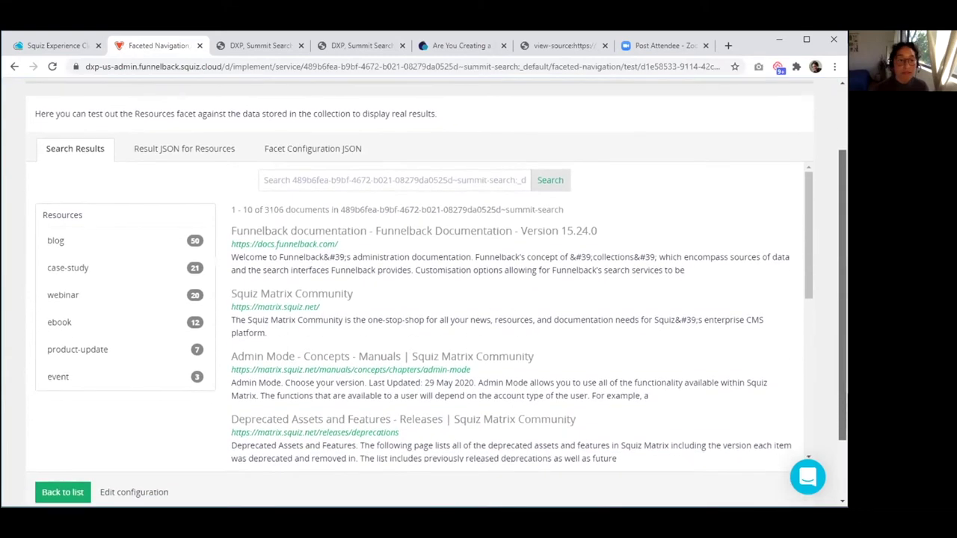
scroll(180, 292, "down", 1)
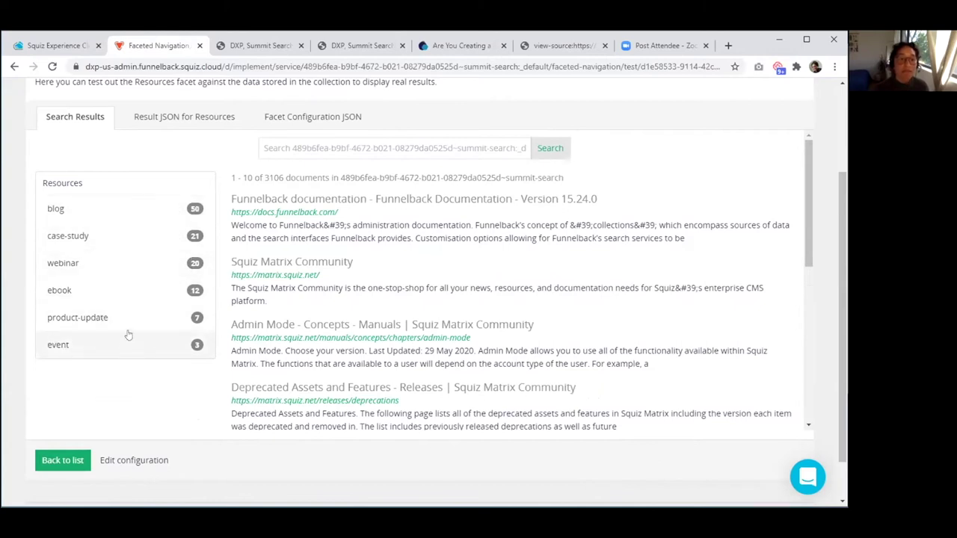
scroll(841, 295, "down", 1)
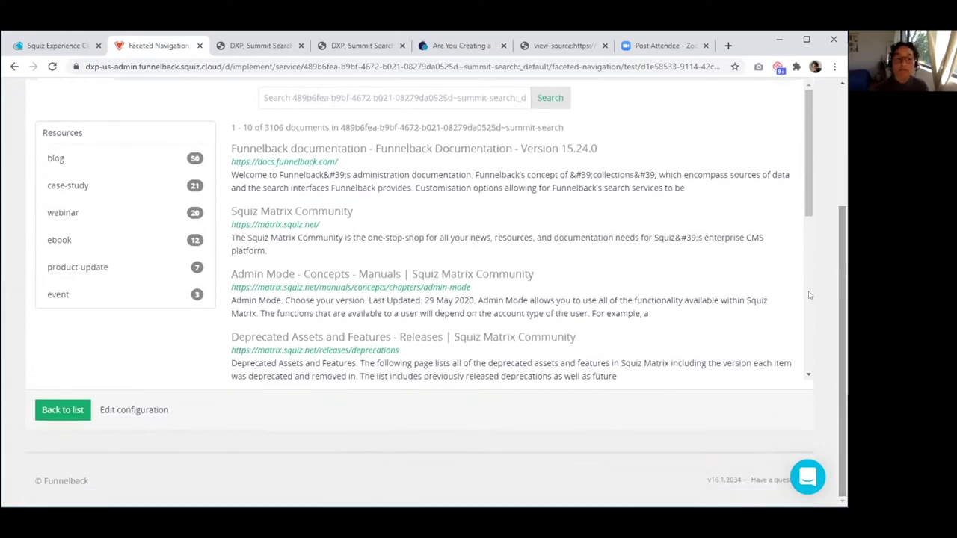
left_click(65, 411)
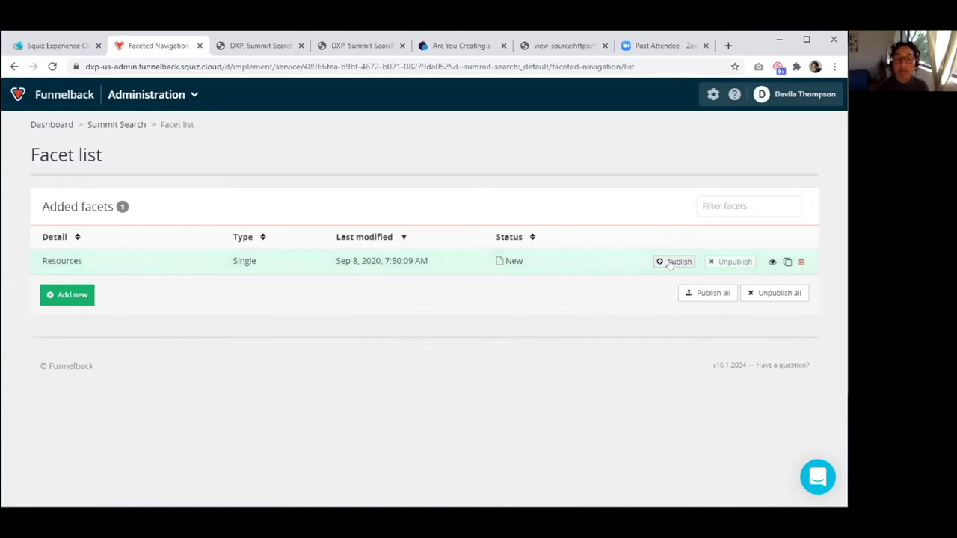
Step: Go back via the Summit Search breadcrumbs to Search packages, then switch to the live DXP results
left_click(116, 127)
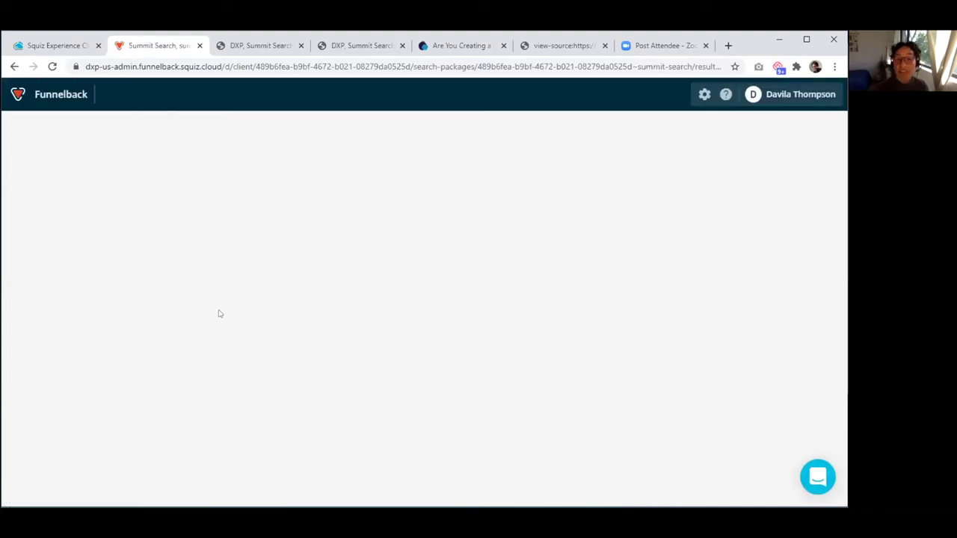
left_click(240, 135)
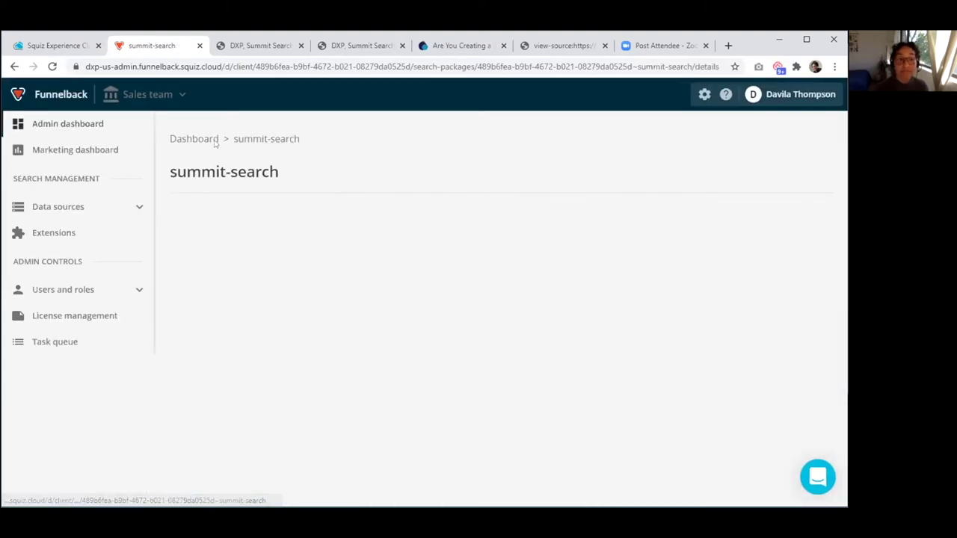
left_click(240, 136)
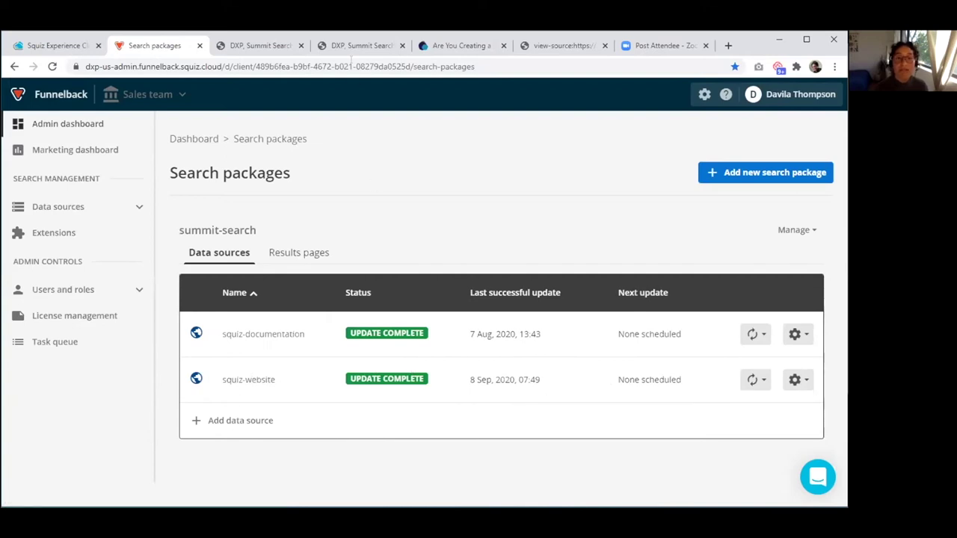
left_click(261, 46)
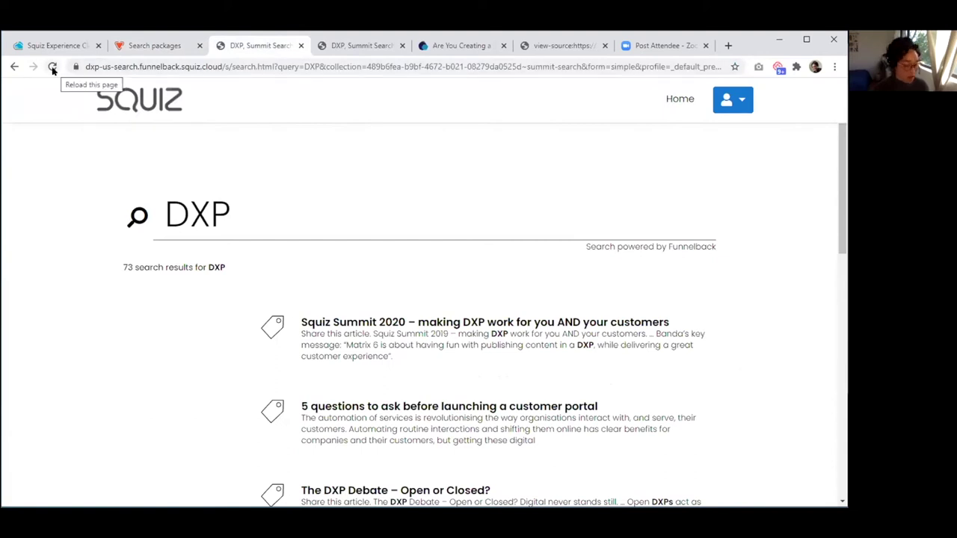
left_click(698, 66)
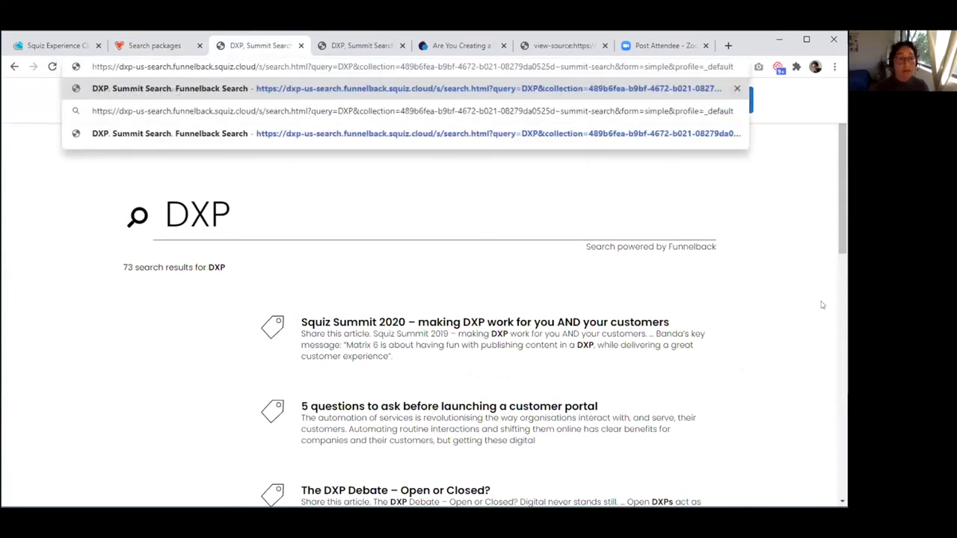
Step: Reload the DXP search and filter Resources to Blog, leaving 28 results
key("Return")
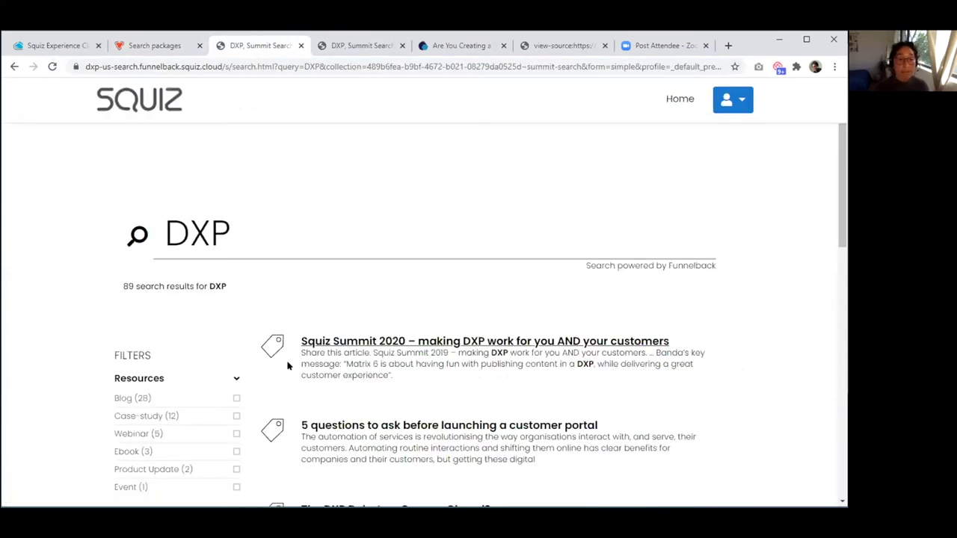
scroll(284, 306, "down", 1)
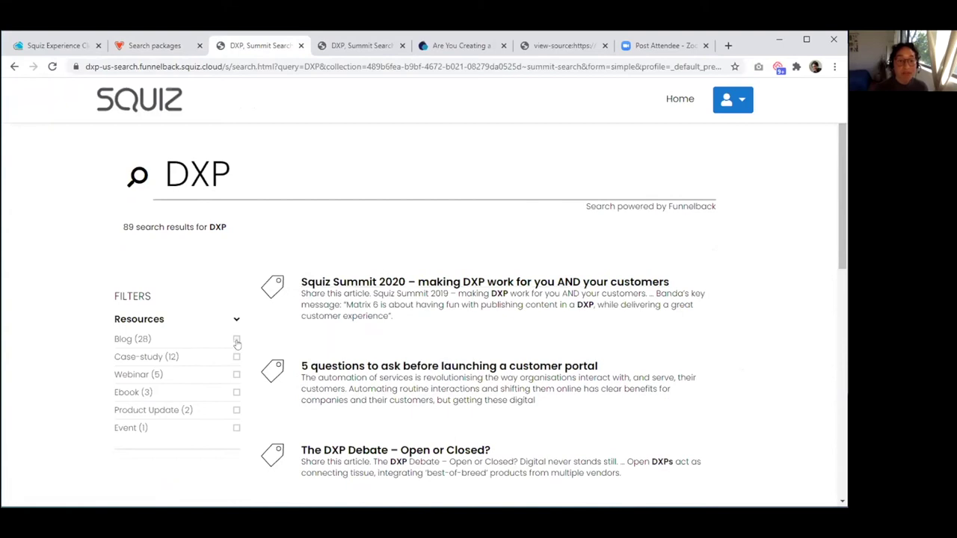
scroll(256, 284, "down", 1)
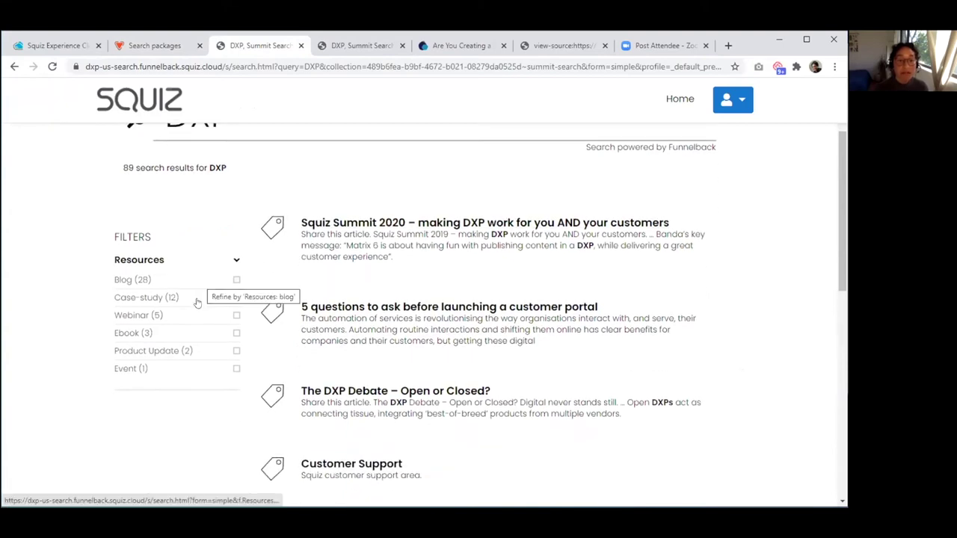
left_click(232, 280)
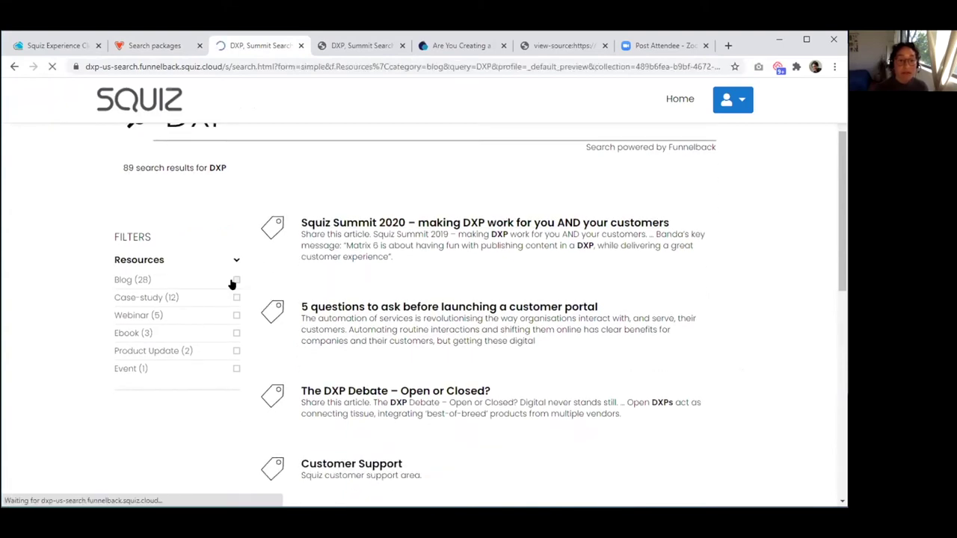
scroll(286, 325, "down", 1)
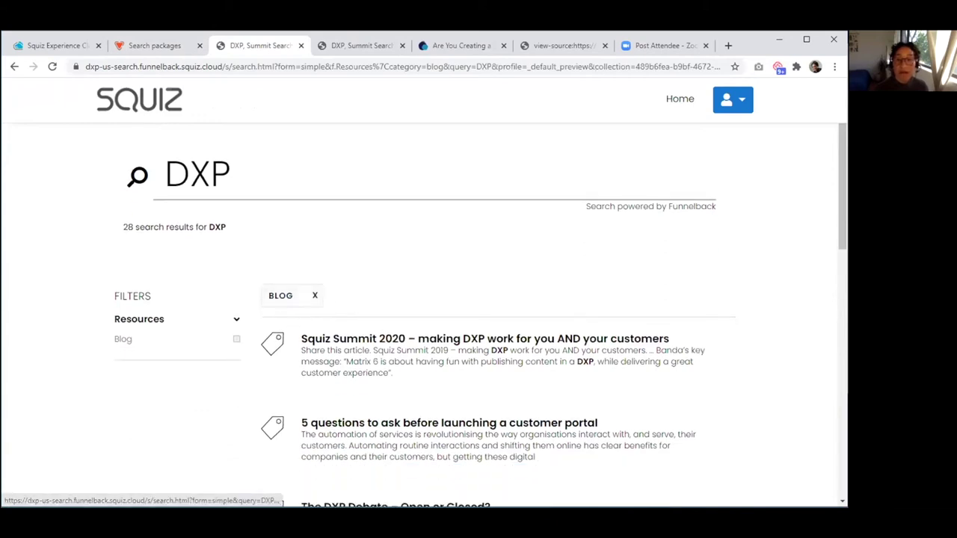
mouse_move(843, 193)
left_mouse_down()
mouse_move(843, 246)
mouse_move(845, 187)
left_mouse_up()
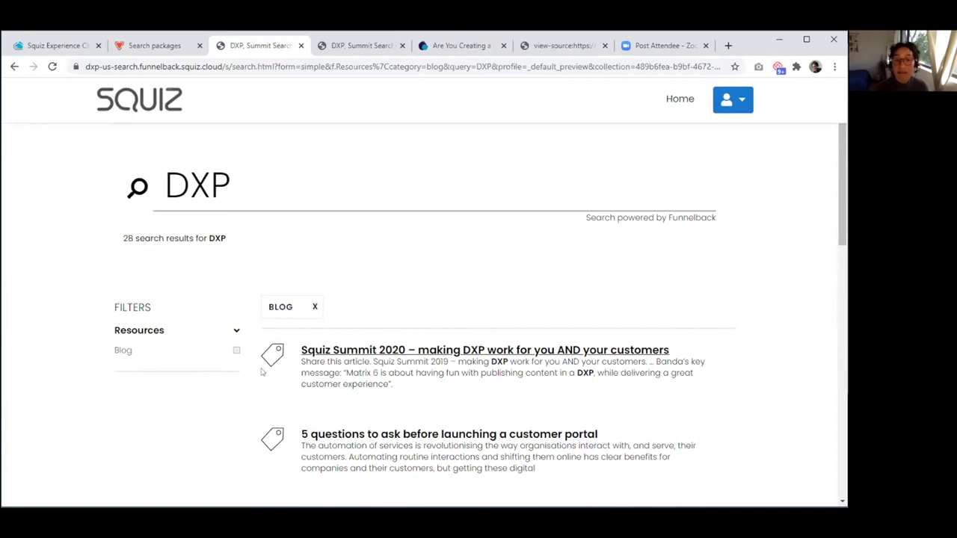
scroll(842, 180, "down", 1)
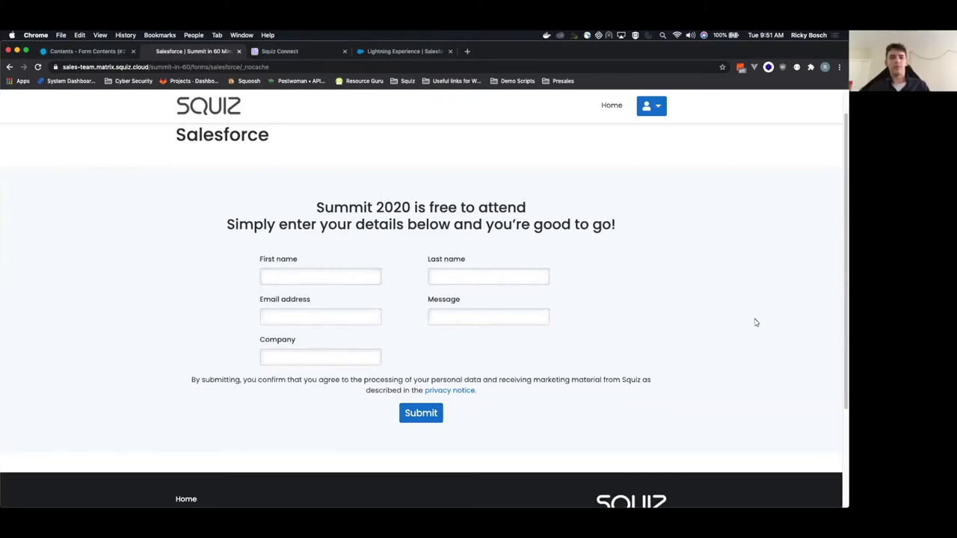
scroll(710, 437, "up", 1)
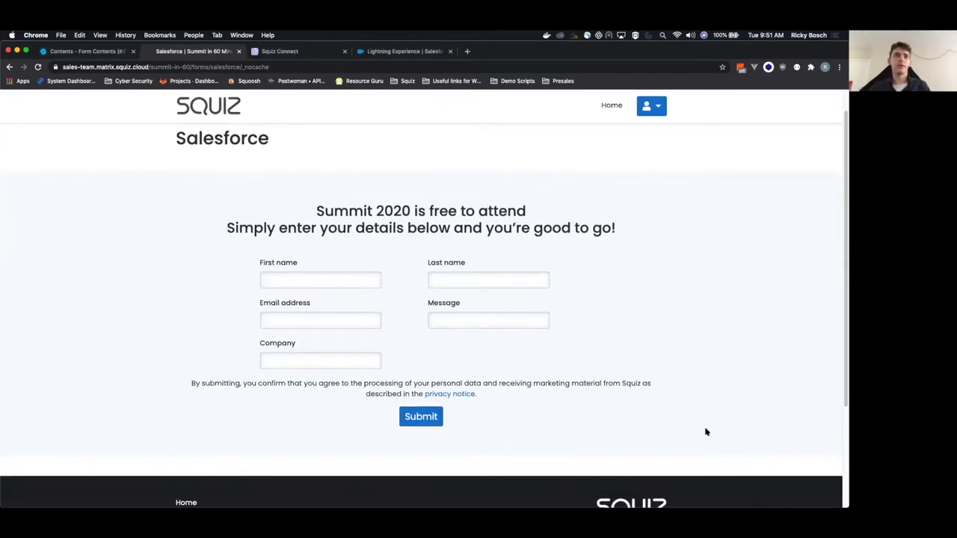
scroll(658, 422, "down", 2)
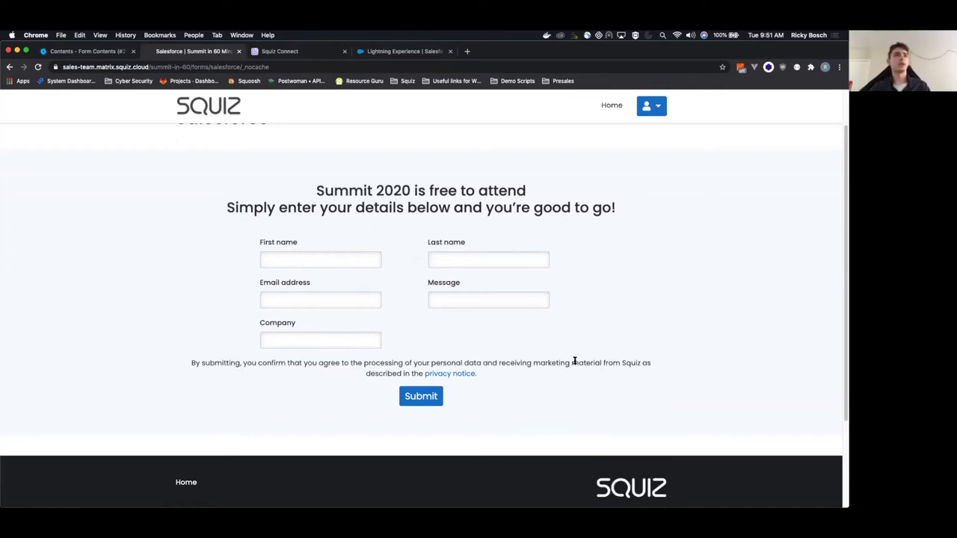
scroll(520, 357, "down", 1)
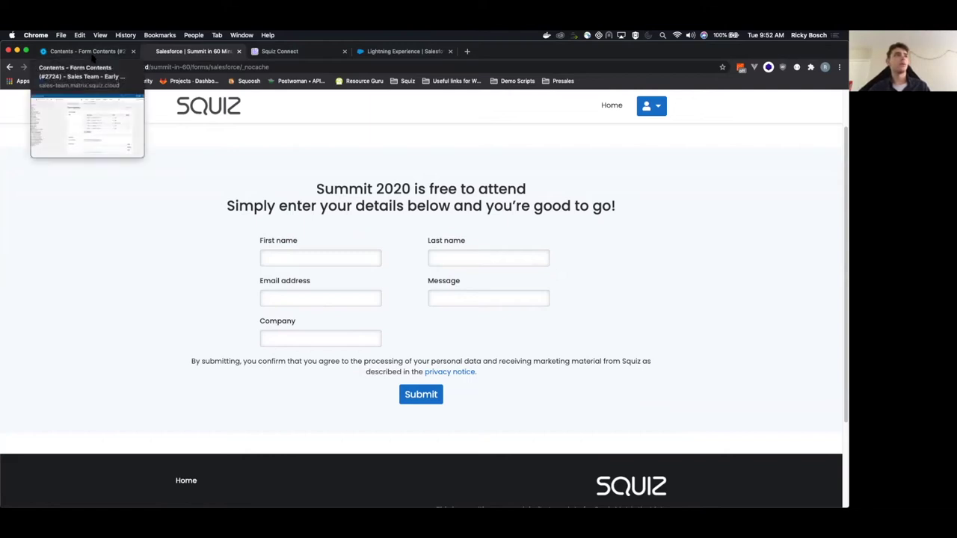
Step: Open the form's Call REST Resource submission action for editing
key("super+1")
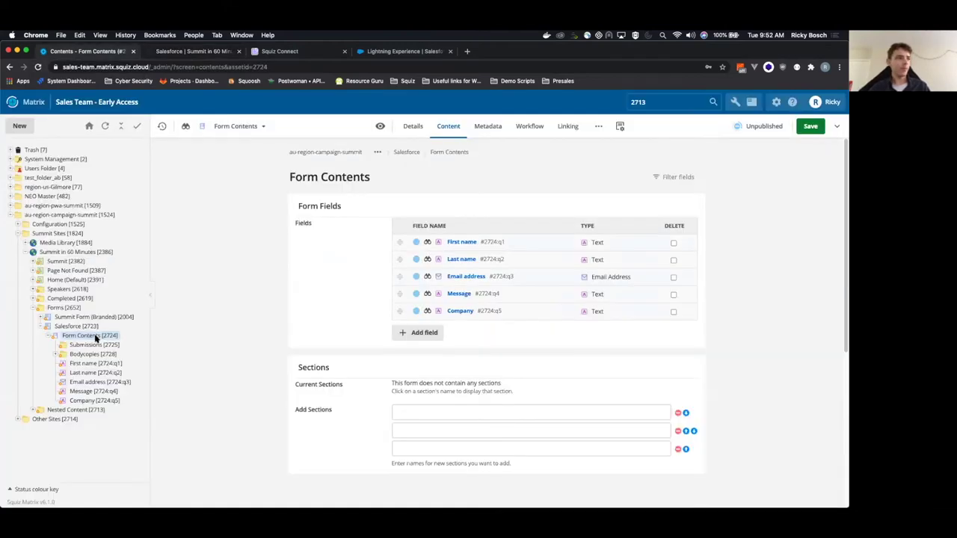
right_click(94, 337)
left_click(149, 328)
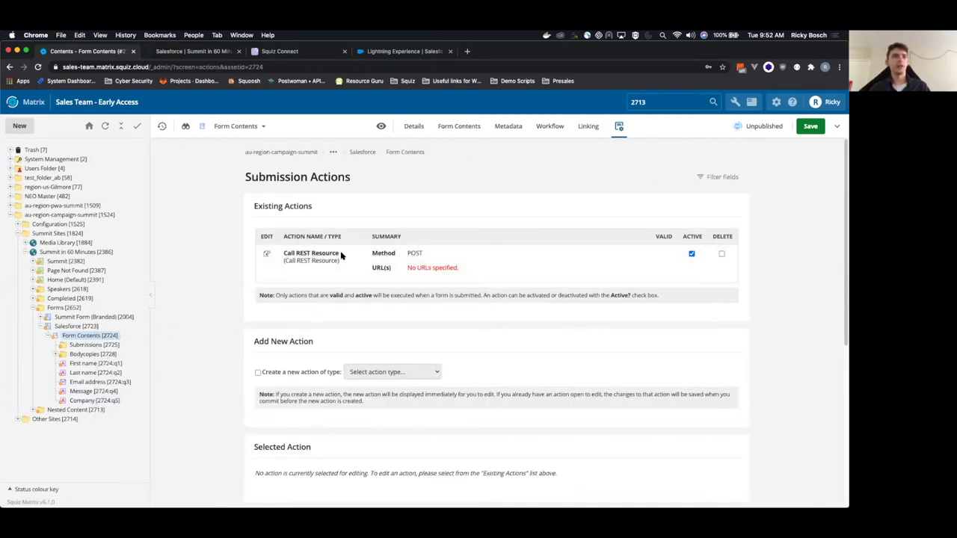
left_click(265, 254)
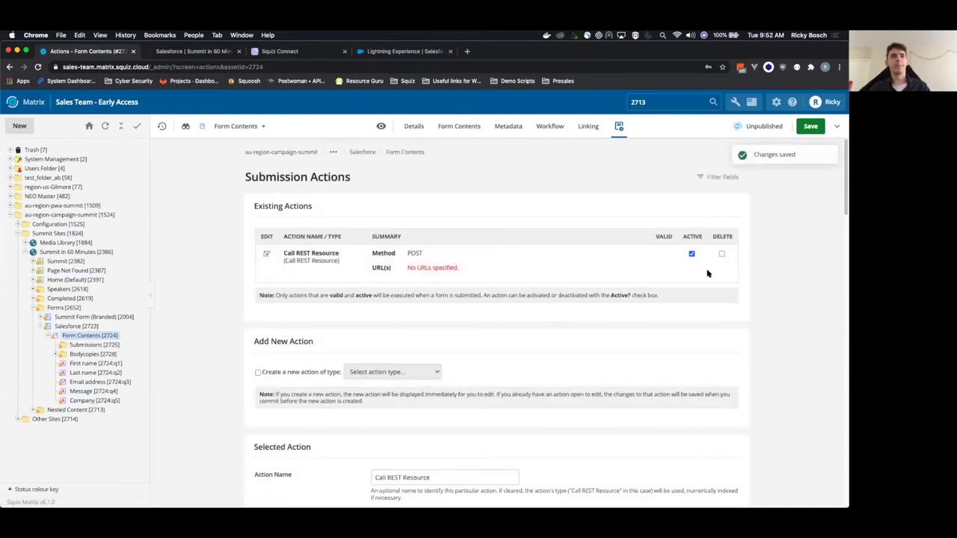
scroll(695, 275, "down", 5)
scroll(678, 281, "down", 2)
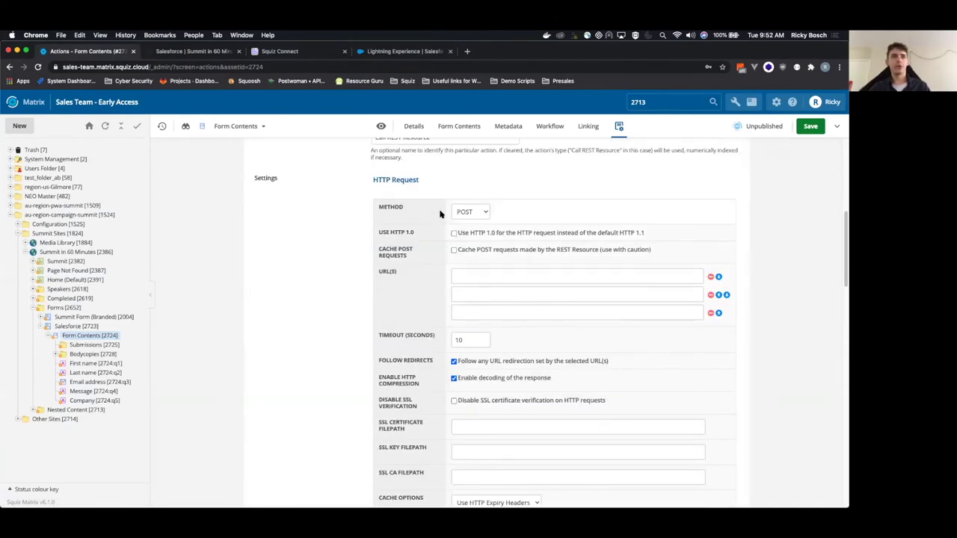
scroll(518, 288, "down", 6)
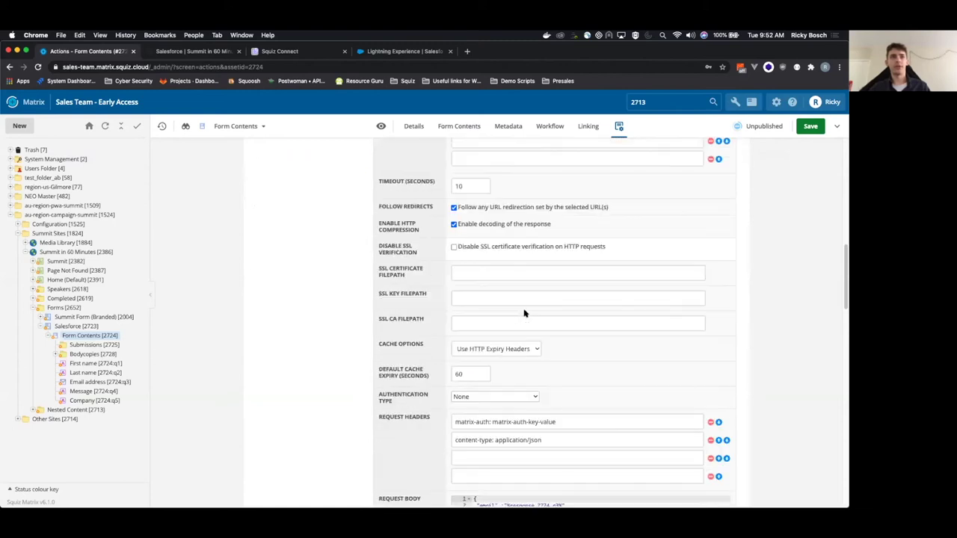
scroll(527, 326, "down", 3)
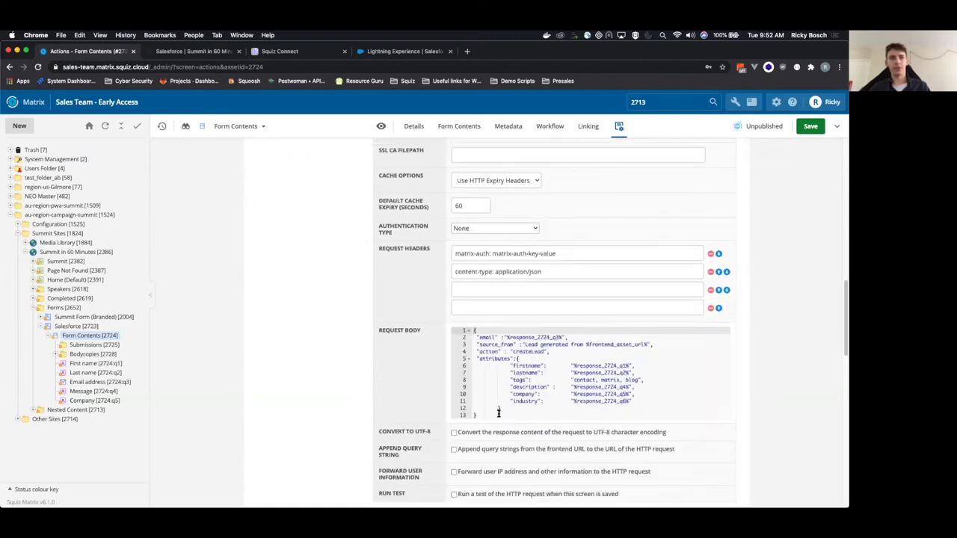
scroll(505, 354, "up", 1)
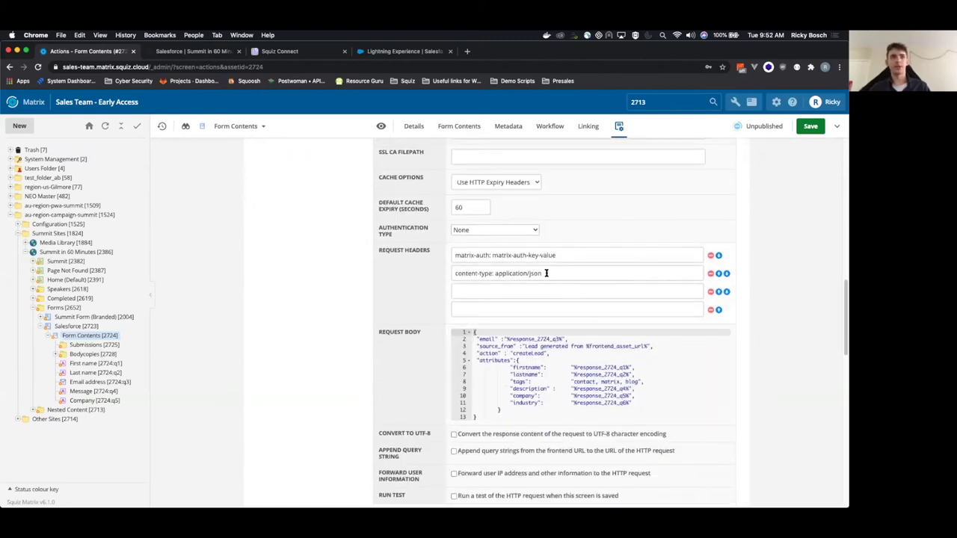
scroll(577, 333, "up", 10)
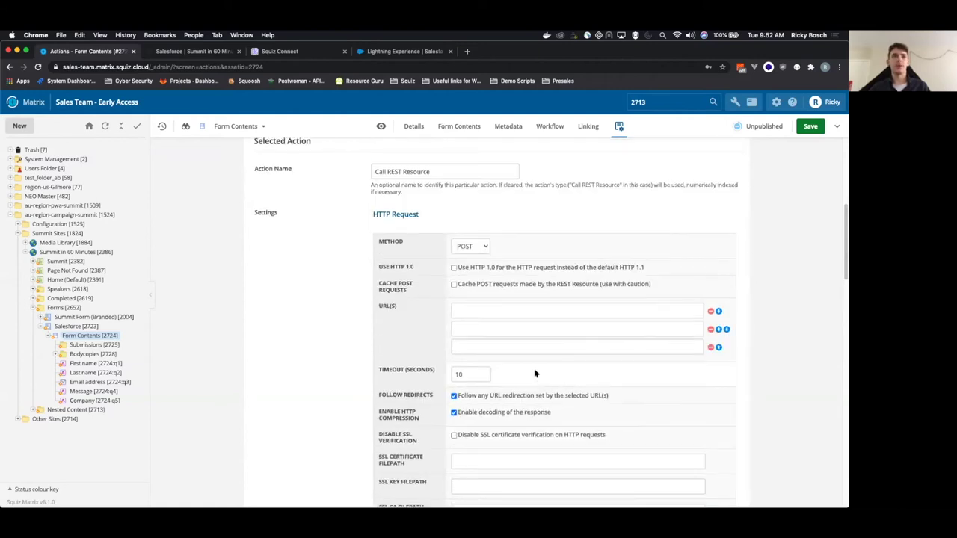
Step: Paste the Squiz Connect webhook sample URL into the action's URL(s) field and save
left_click(295, 51)
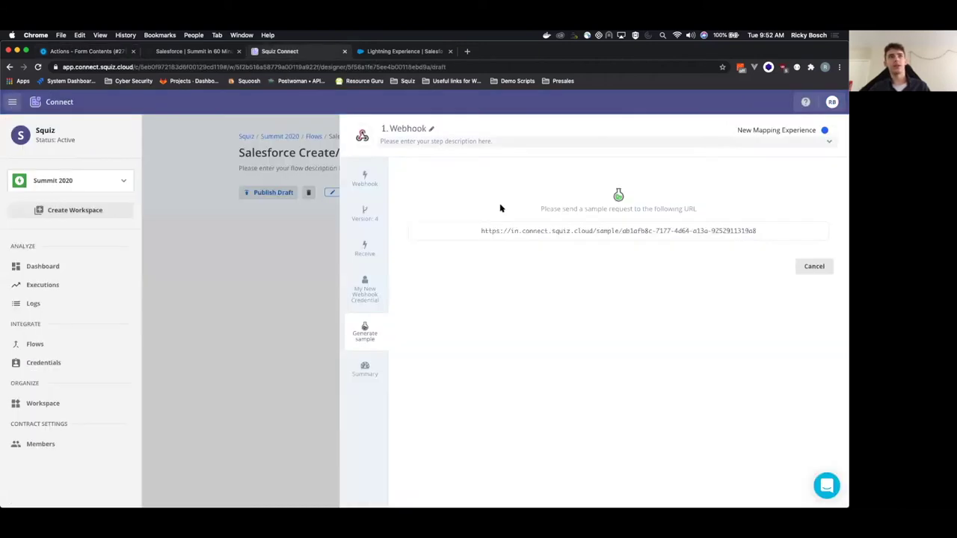
left_click(646, 231)
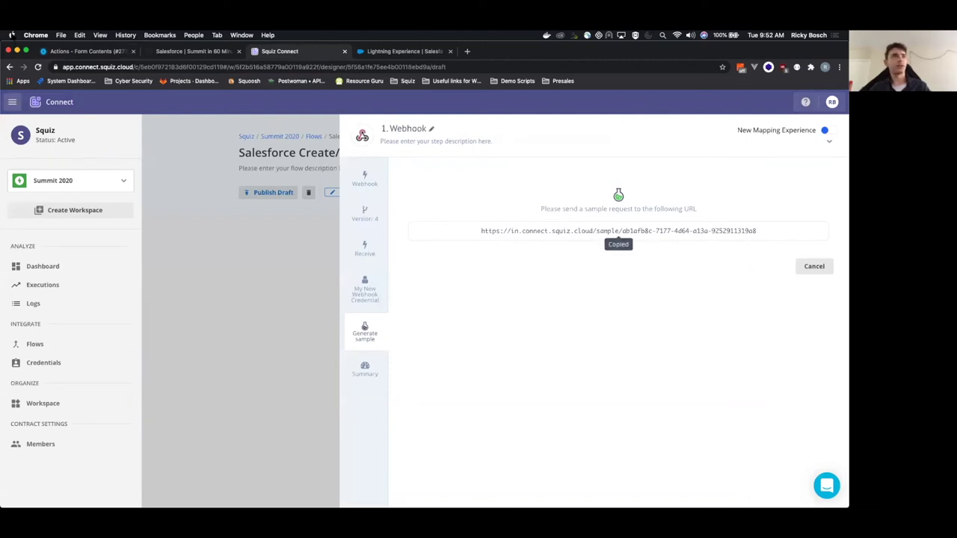
left_click(98, 51)
left_click(478, 313)
key("ctrl+v")
left_click(806, 127)
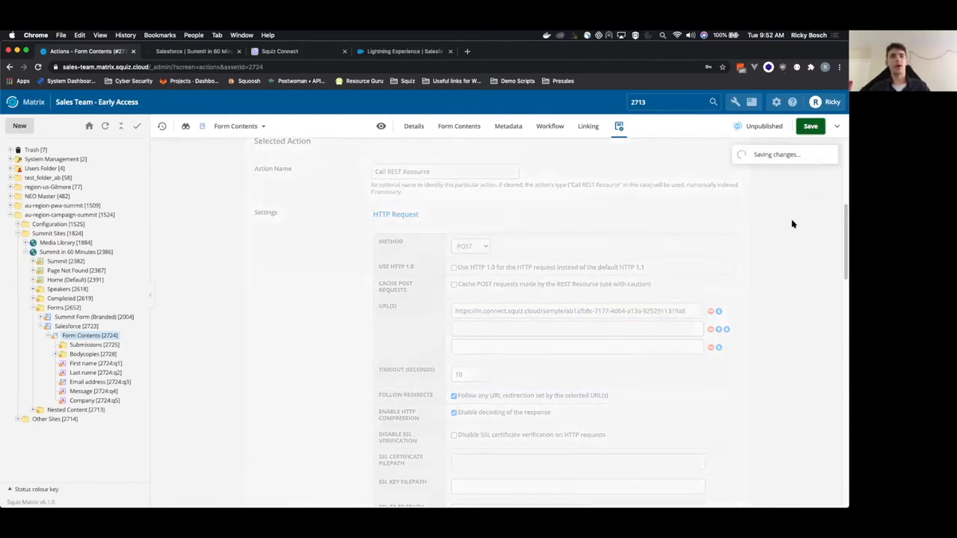
scroll(758, 317, "down", 4)
scroll(737, 332, "up", 3)
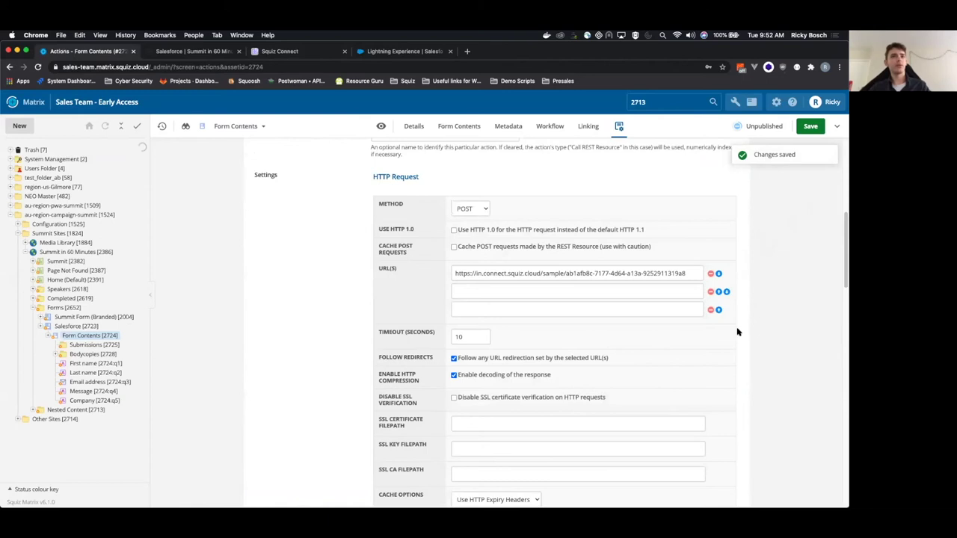
scroll(737, 332, "up", 1)
left_click(196, 51)
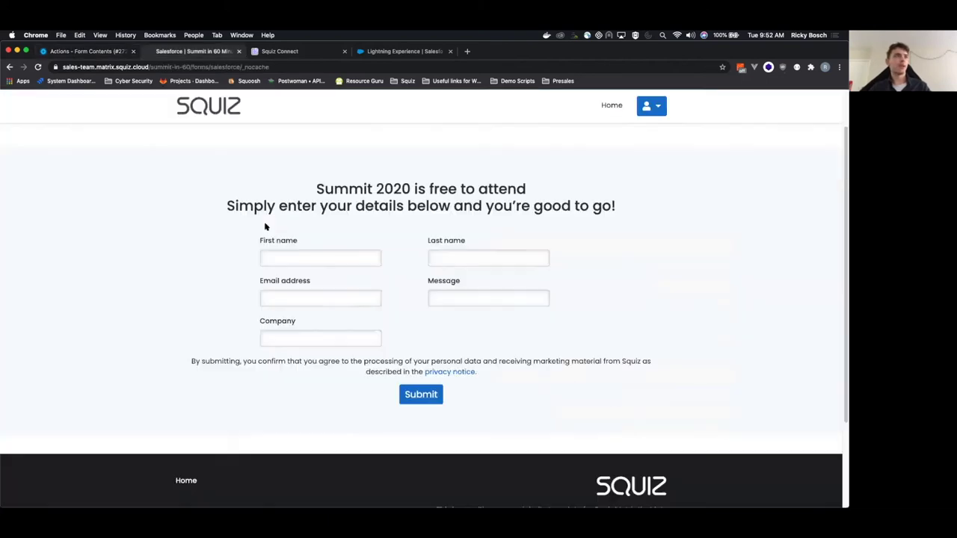
Step: Enter the registrant's first and last name on the Summit form
left_click(299, 254)
key("Tab")
type("sch")
Step: Autofill e-mail and company, enter message 'Hello!' and submit the form
key("Tab")
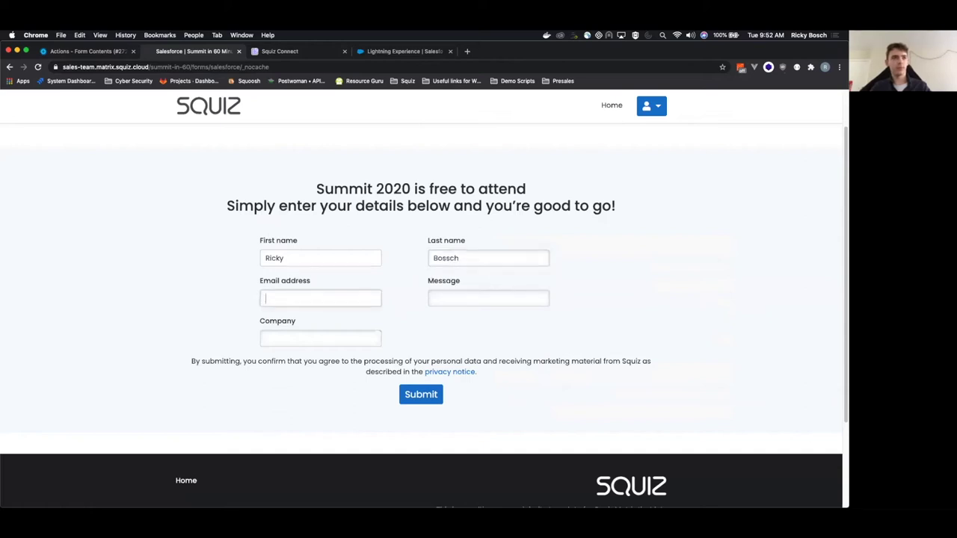
type("rbosch")
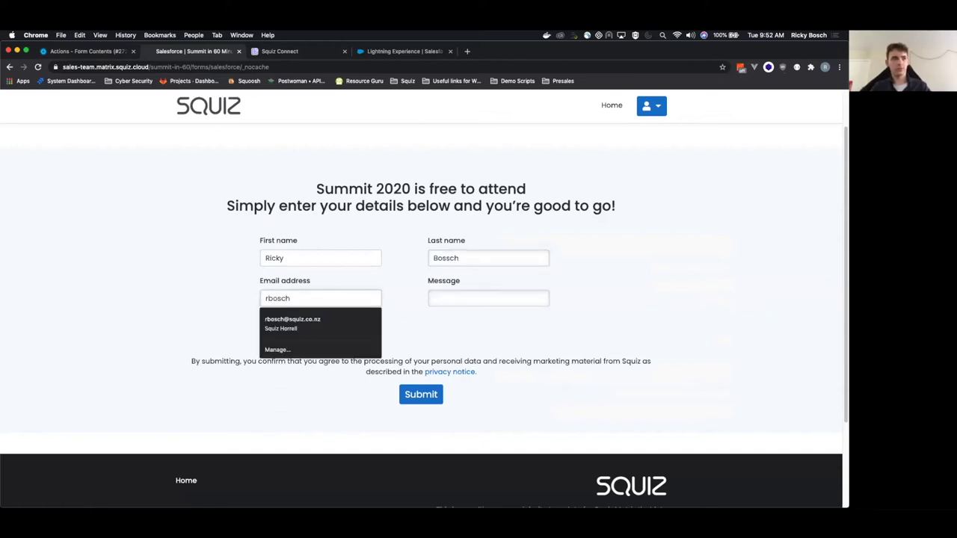
key("Down")
key("Tab")
type("Hello!")
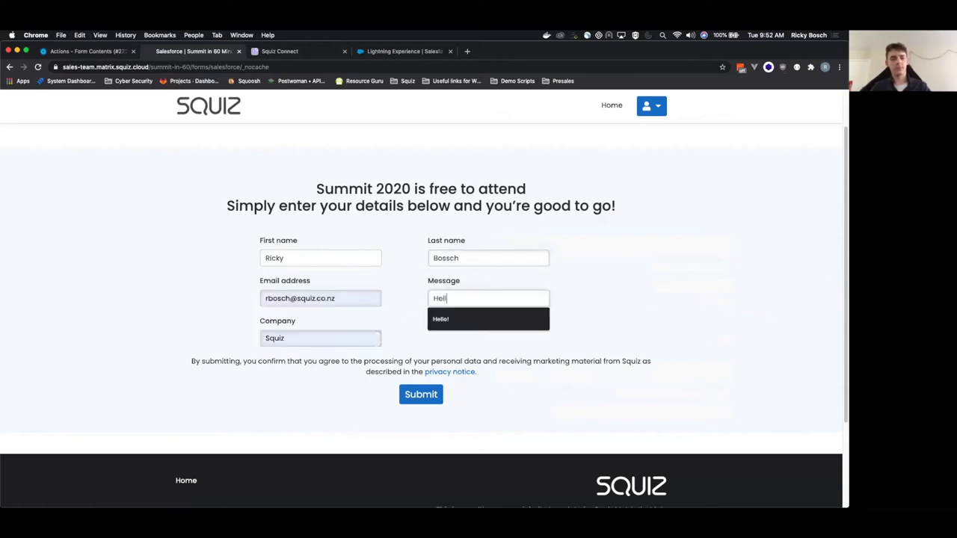
left_click(423, 394)
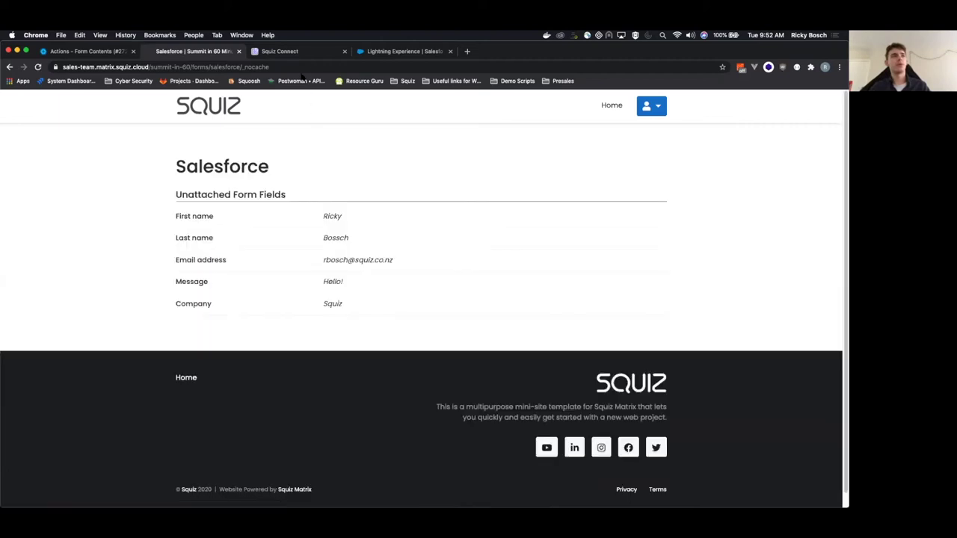
left_click(310, 56)
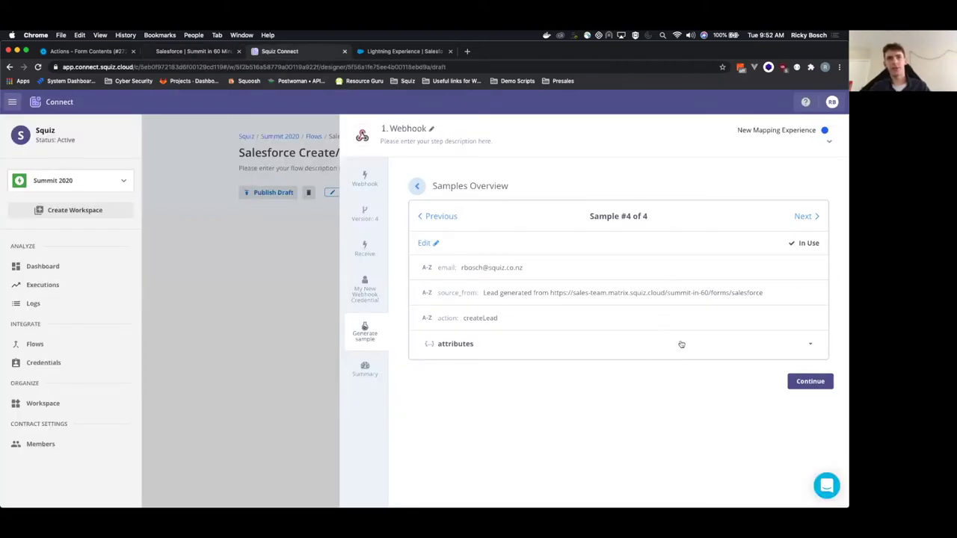
Step: Review the received webhook sample's attributes, accept it and finish the Webhook step
left_click(742, 343)
scroll(680, 362, "down", 2)
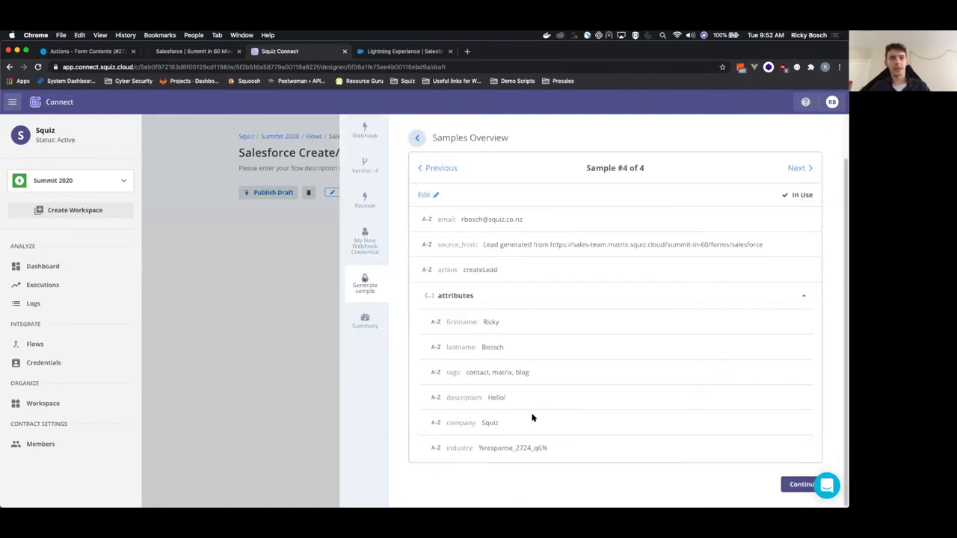
scroll(546, 427, "up", 1)
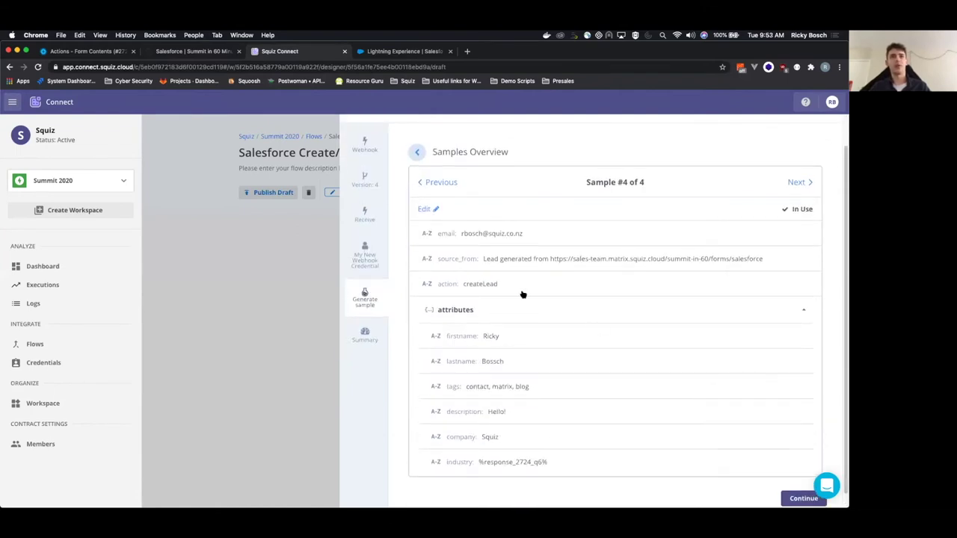
left_click(803, 498)
left_click(809, 278)
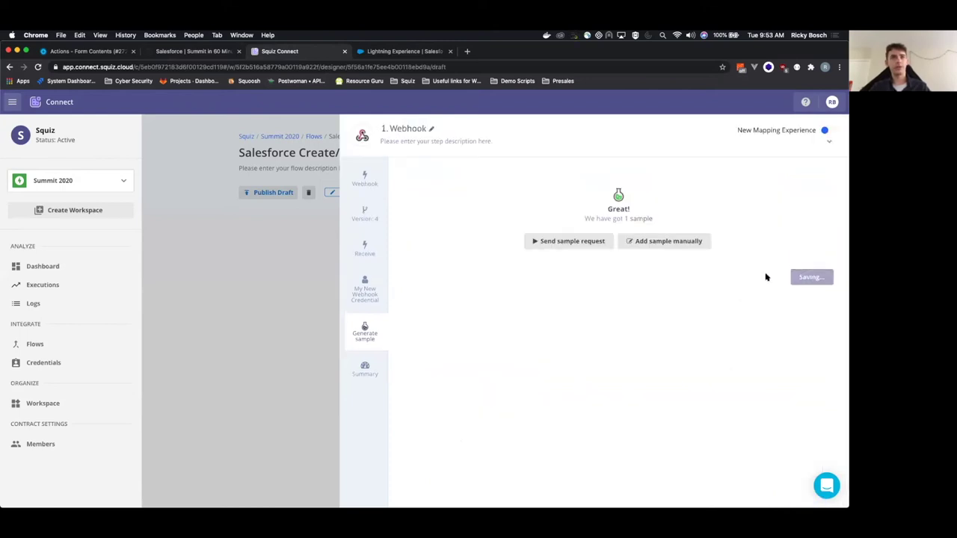
left_click(811, 386)
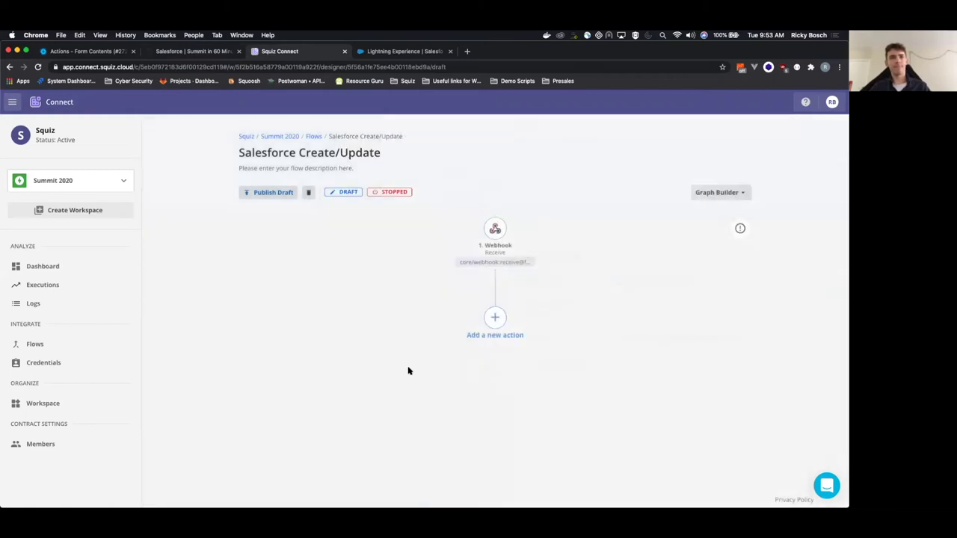
Step: Add a new step using the Salesforce component's Create Object function
left_click(488, 319)
left_click(505, 320)
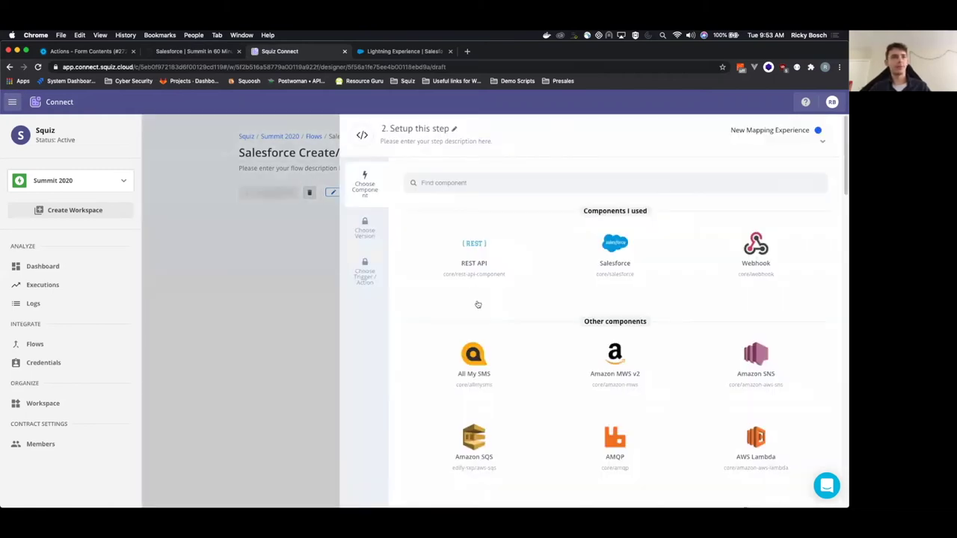
left_click(629, 255)
left_click(798, 363)
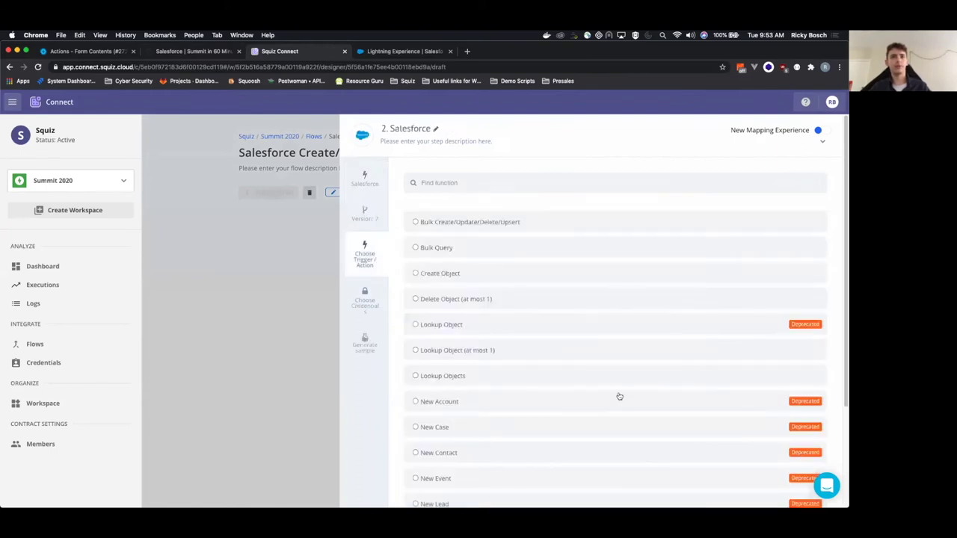
left_click(445, 275)
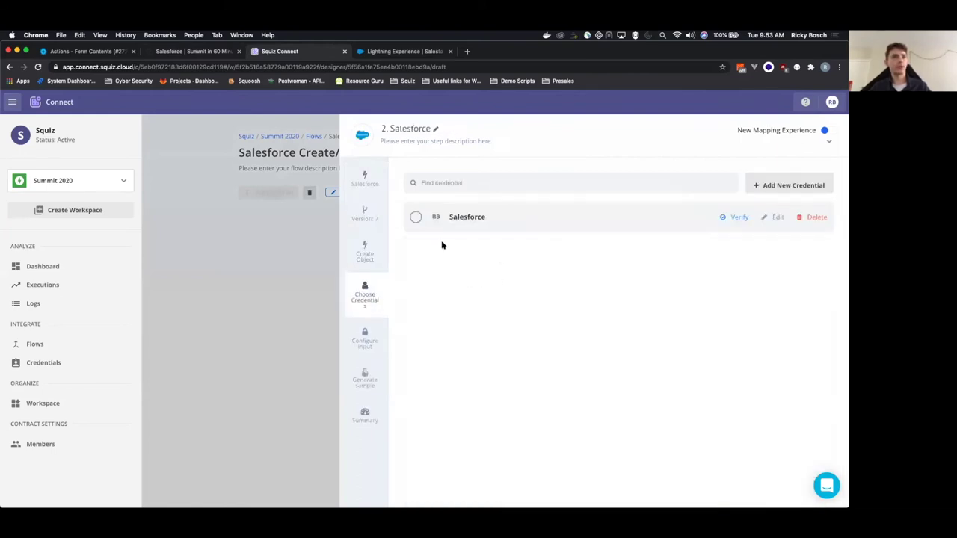
Step: Use the existing Salesforce credential and set the object to Lead
left_click(482, 218)
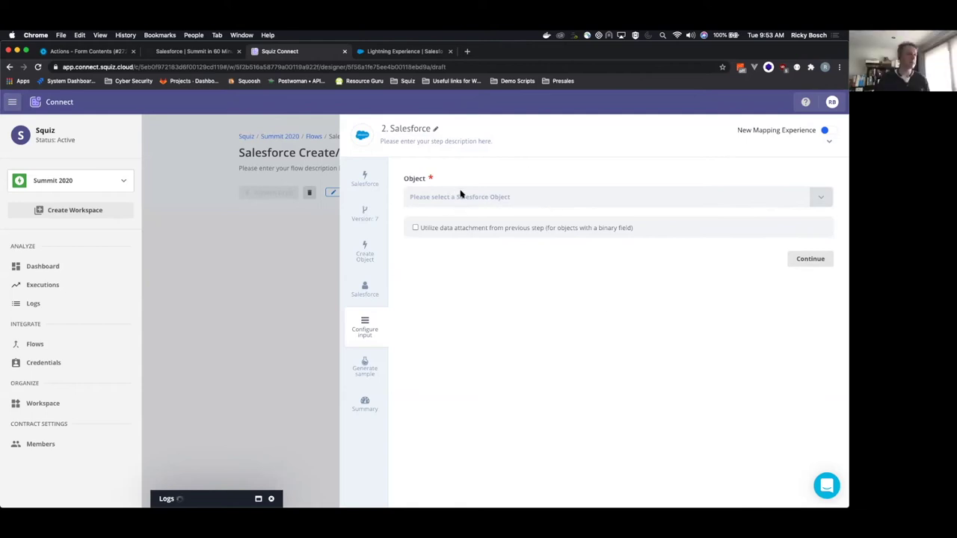
left_click(505, 199)
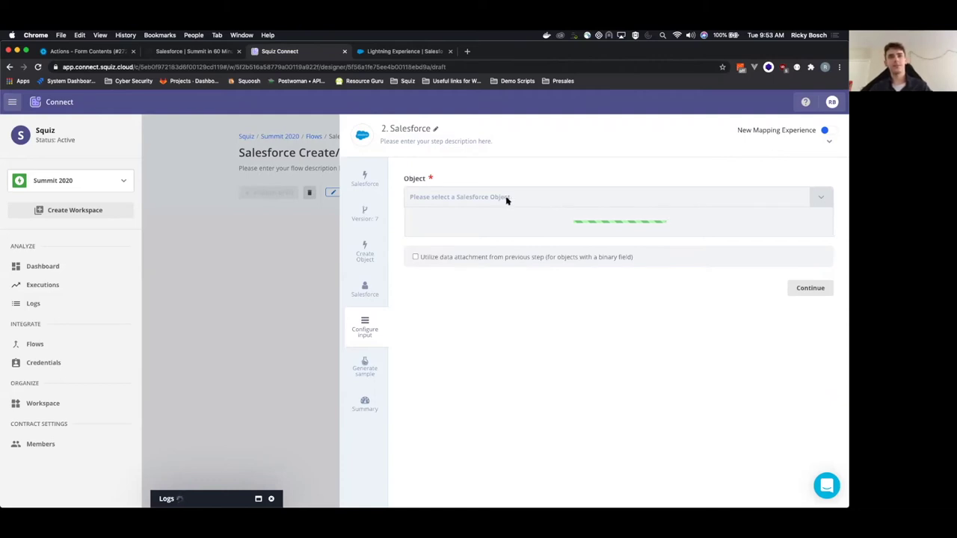
type("Lead")
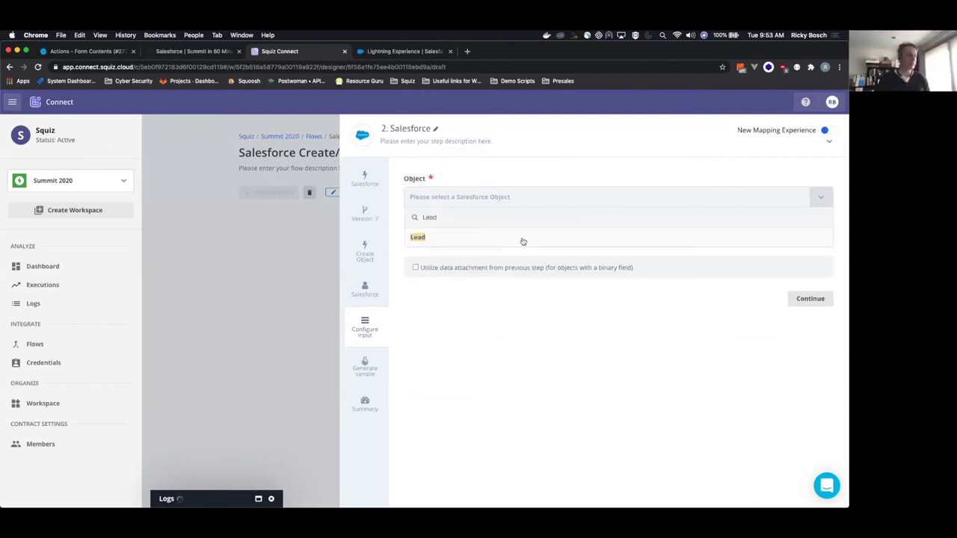
left_click(523, 242)
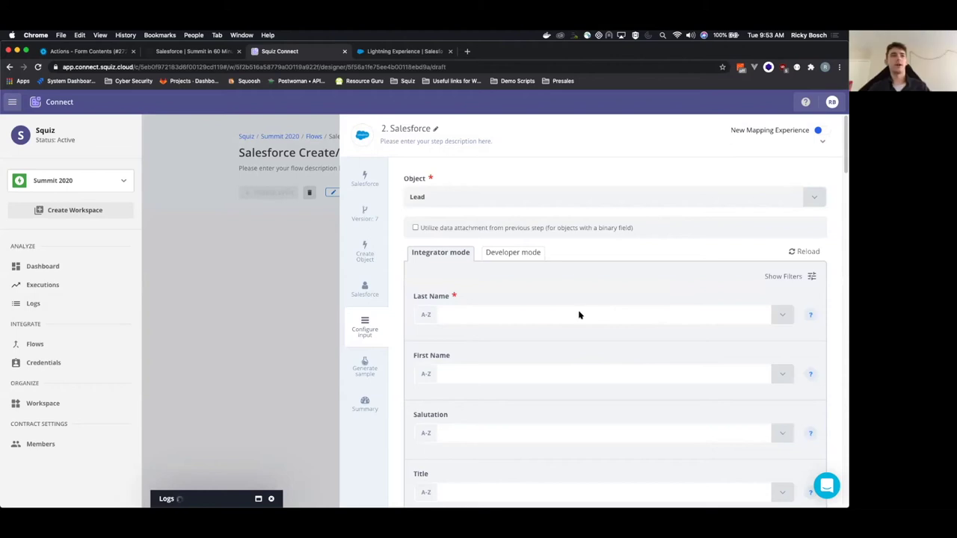
Step: Map the Lead's Last Name field to attributes.lastname
scroll(544, 296, "down", 1)
scroll(527, 334, "down", 3)
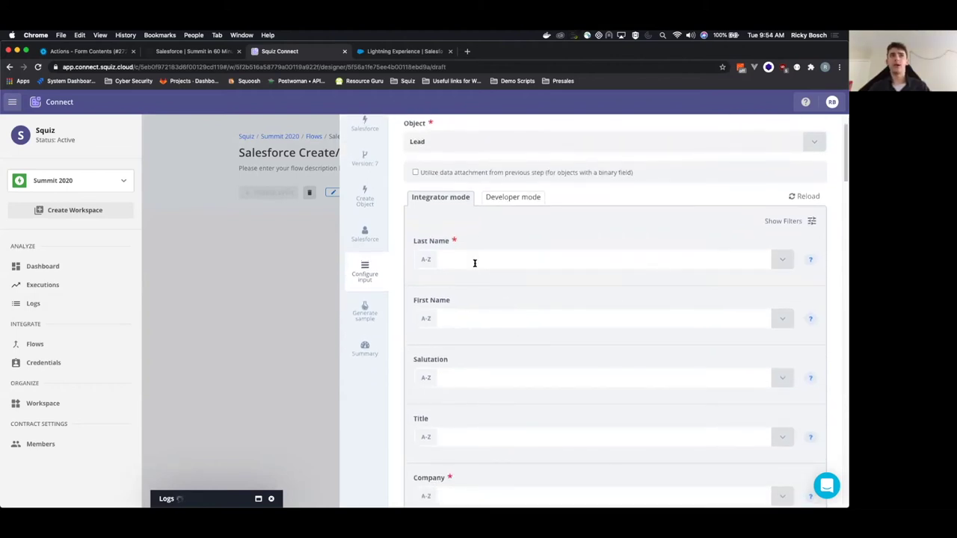
scroll(456, 209, "up", 1)
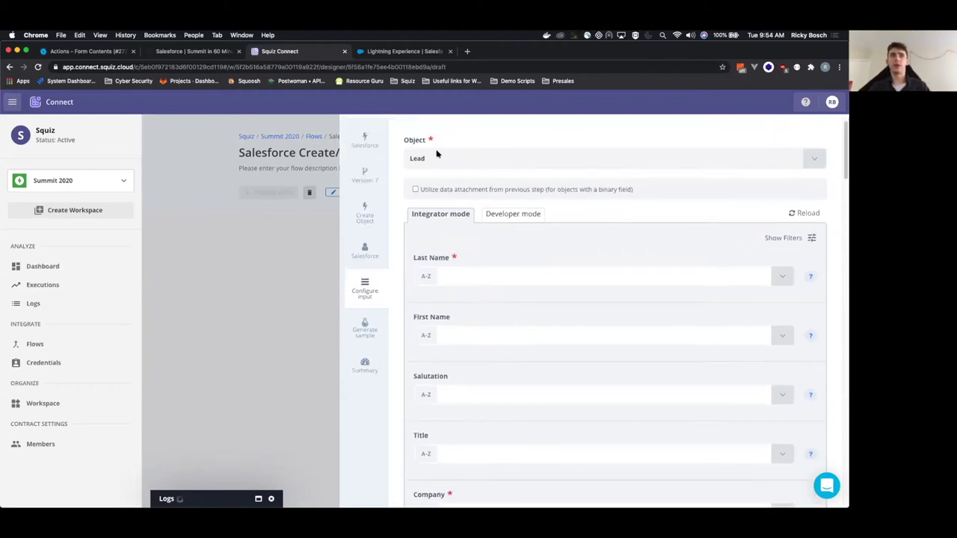
left_click(520, 276)
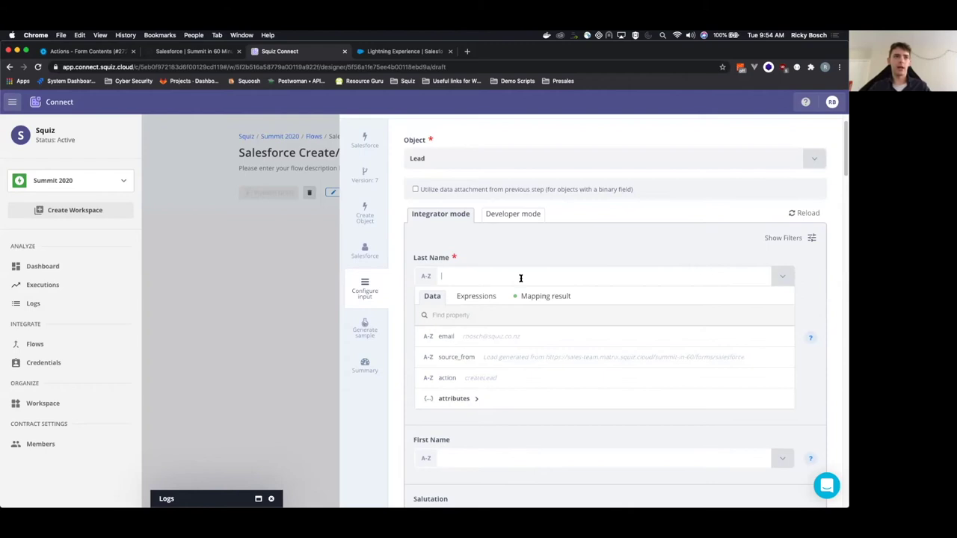
scroll(553, 332, "down", 1)
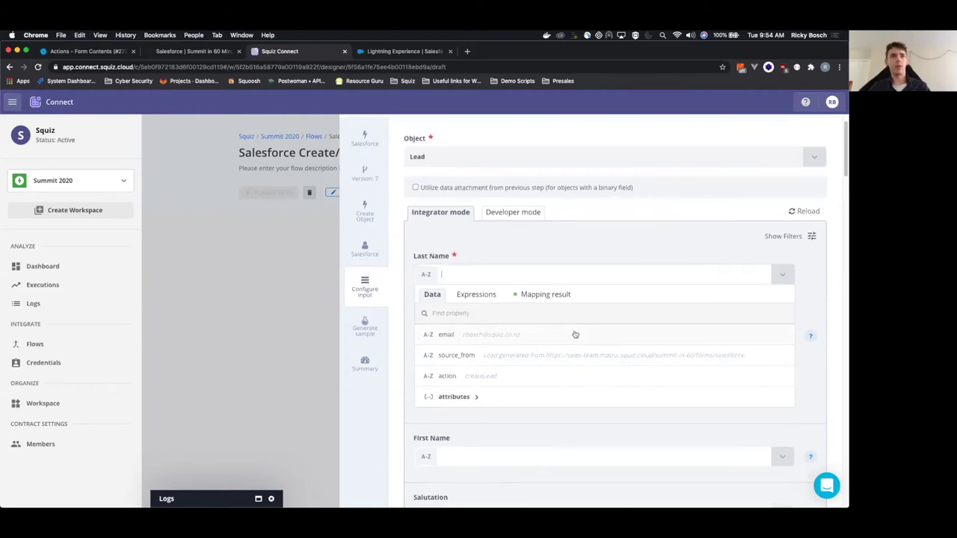
left_click(512, 393)
scroll(533, 383, "down", 2)
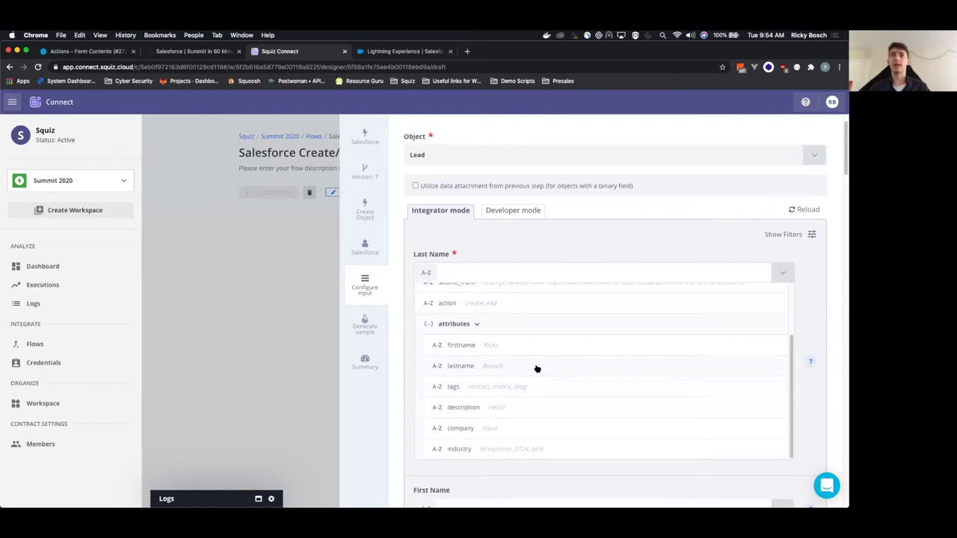
left_click(537, 367)
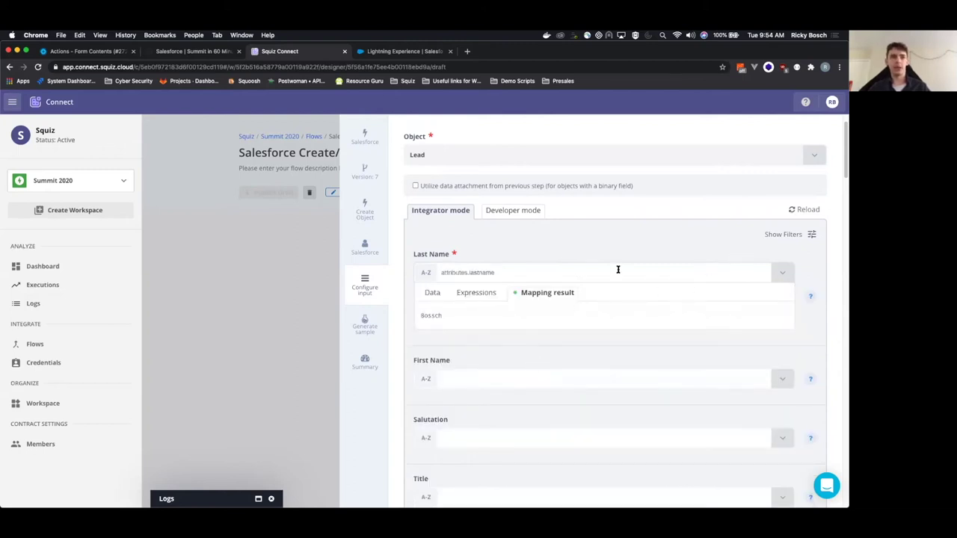
double_click(446, 317)
scroll(698, 320, "down", 1)
left_click(566, 382)
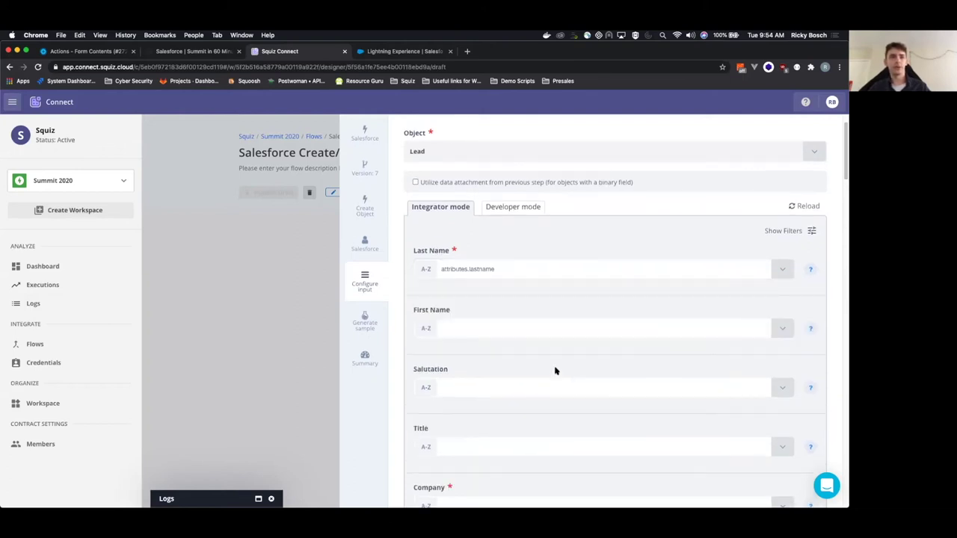
Step: Map the Lead's First Name field to attributes.firstname
left_click(530, 331)
left_click(501, 450)
scroll(550, 423, "down", 2)
left_click(513, 409)
scroll(650, 328, "down", 1)
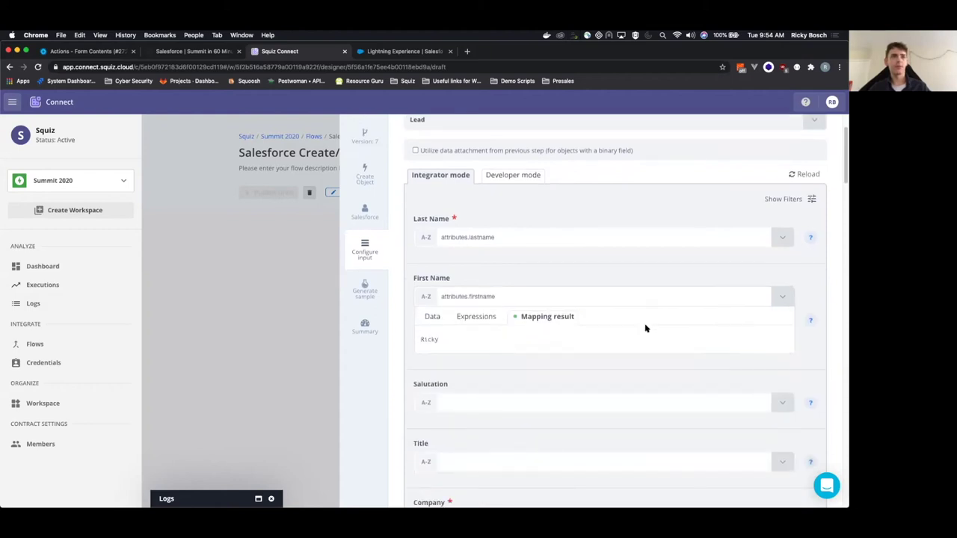
scroll(722, 412, "up", 1)
scroll(545, 421, "down", 4)
scroll(488, 279, "down", 1)
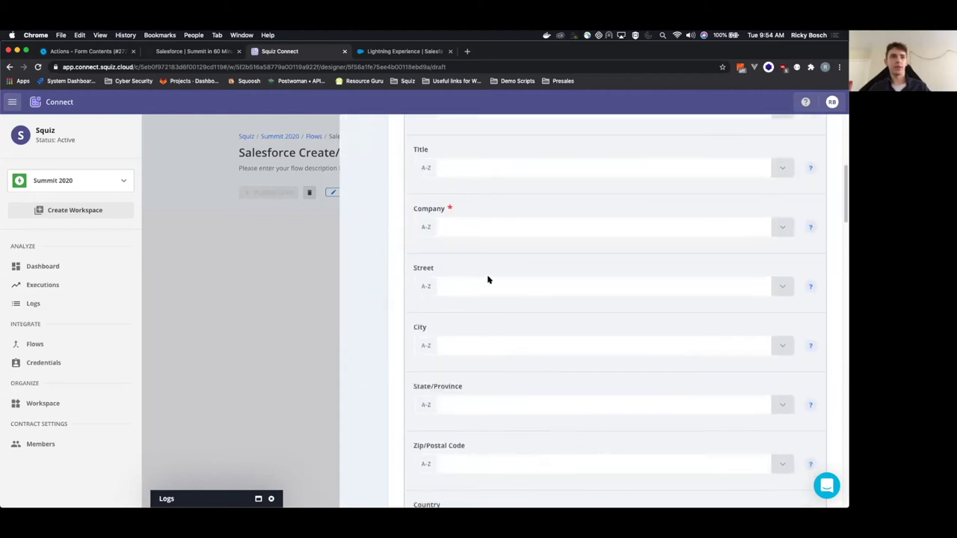
Step: Map Company to attributes.company and continue past the field mapping
left_click(481, 232)
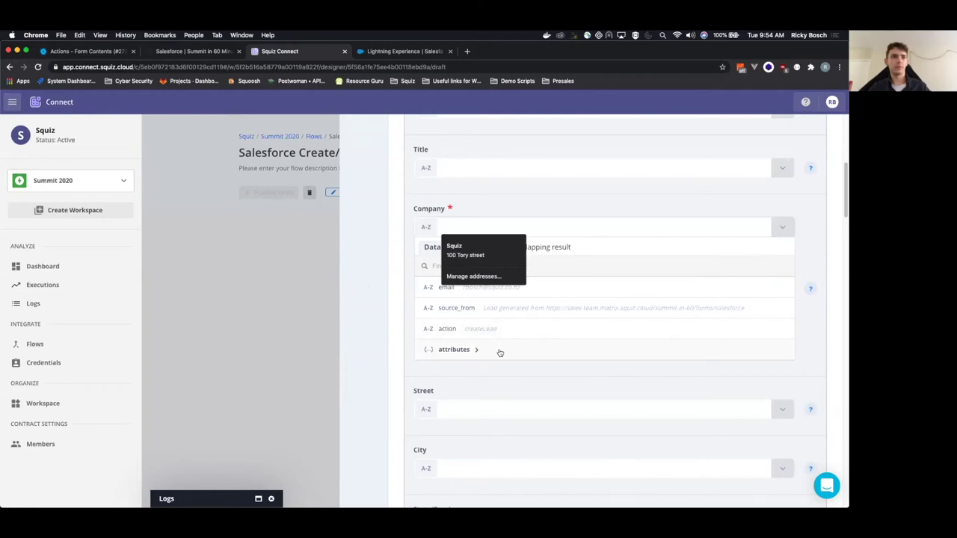
scroll(516, 392, "down", 1)
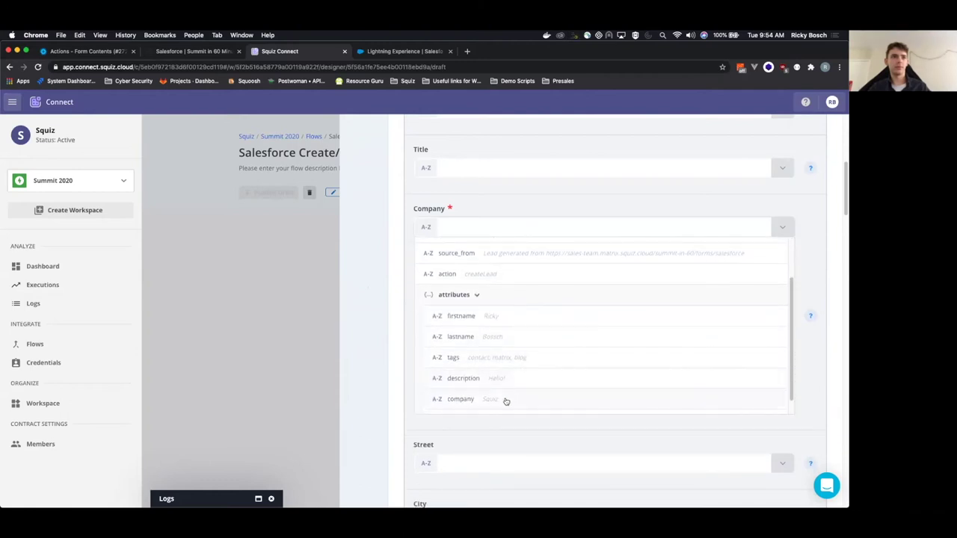
left_click(504, 398)
left_click(560, 310)
scroll(598, 329, "up", 5)
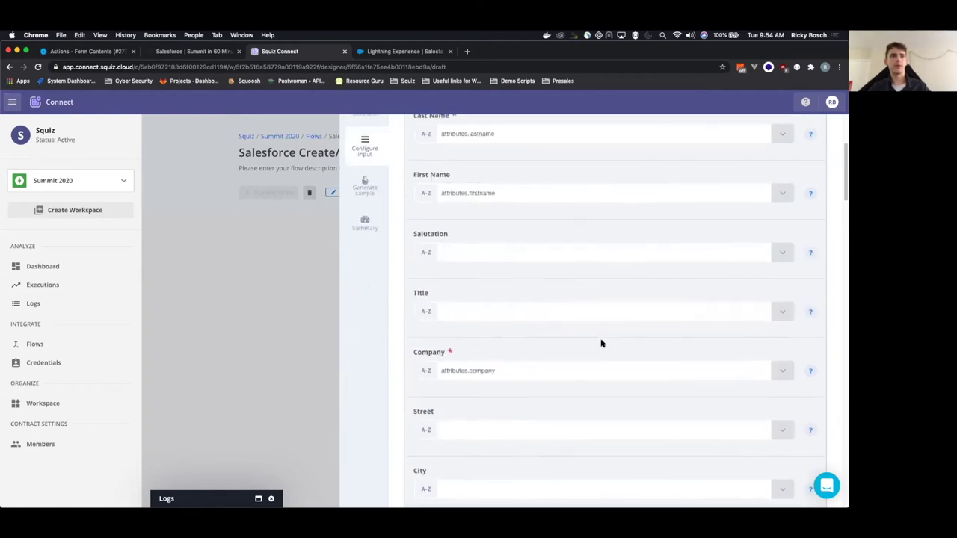
scroll(685, 354, "down", 10)
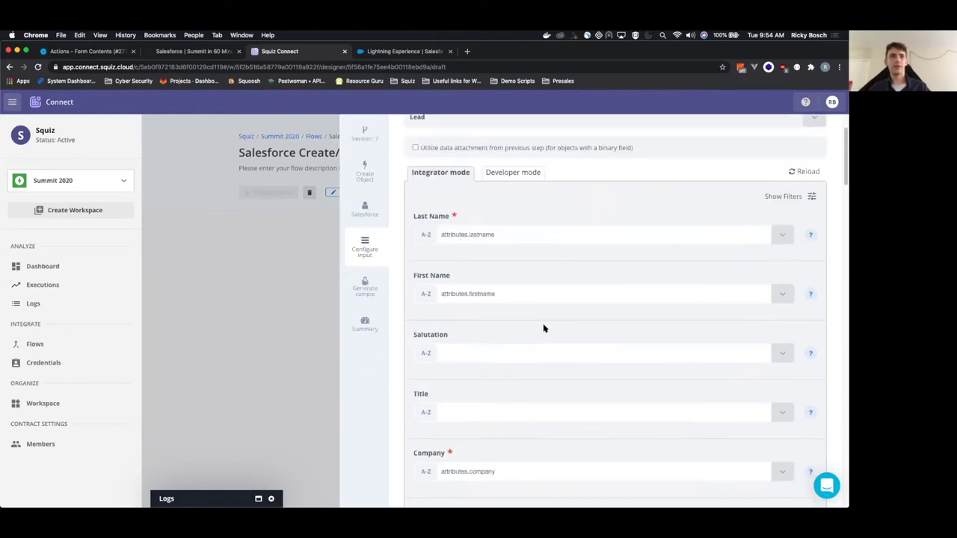
scroll(753, 415, "down", 10)
left_click(798, 484)
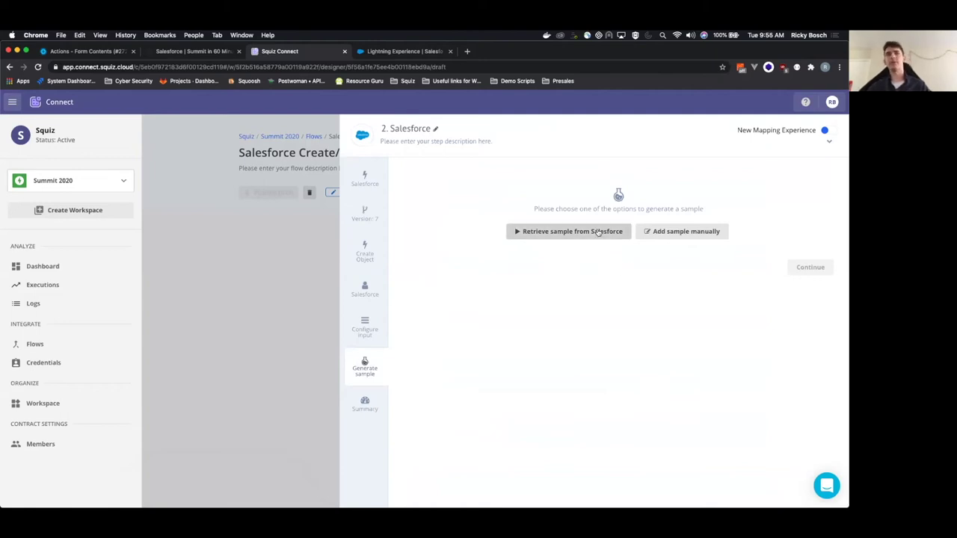
Step: Retrieve a sample Lead, copy its id, and open the new Squiz lead in Salesforce
left_click(595, 236)
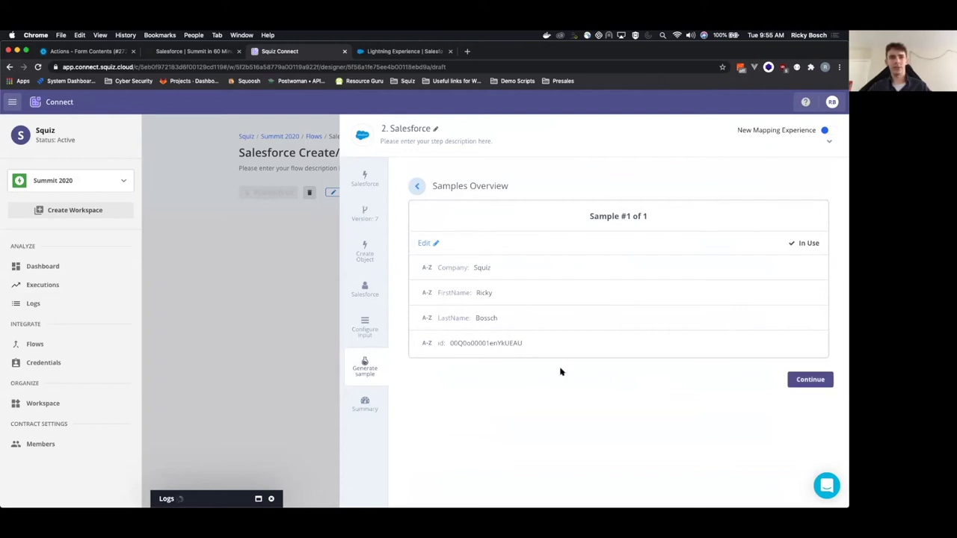
left_click_drag(525, 343, 447, 346)
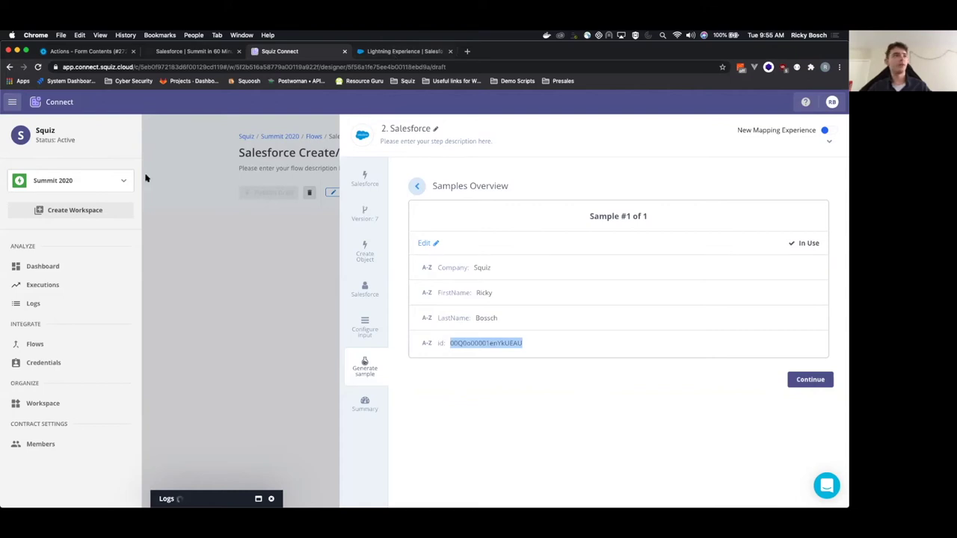
key("ctrl+Tab")
left_click(103, 177)
type("Ricky")
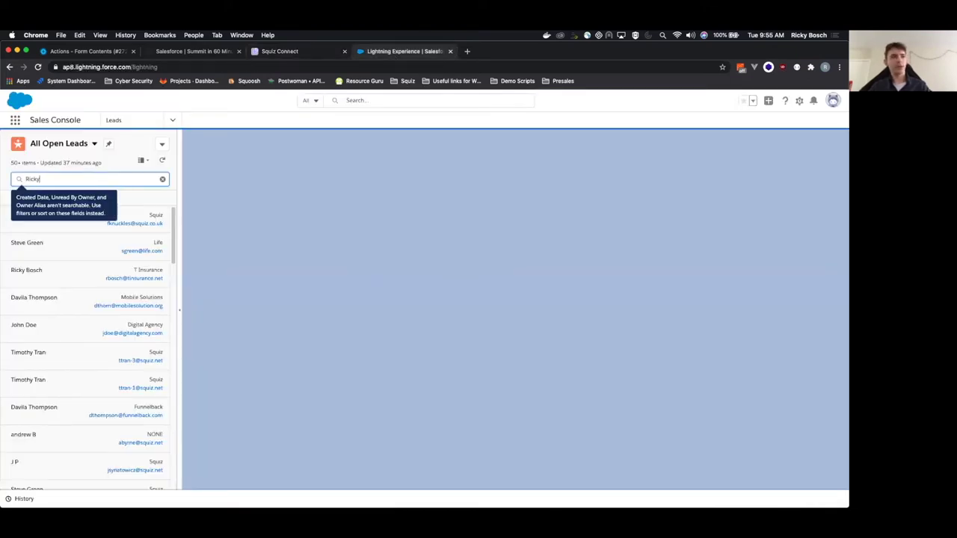
key("Return")
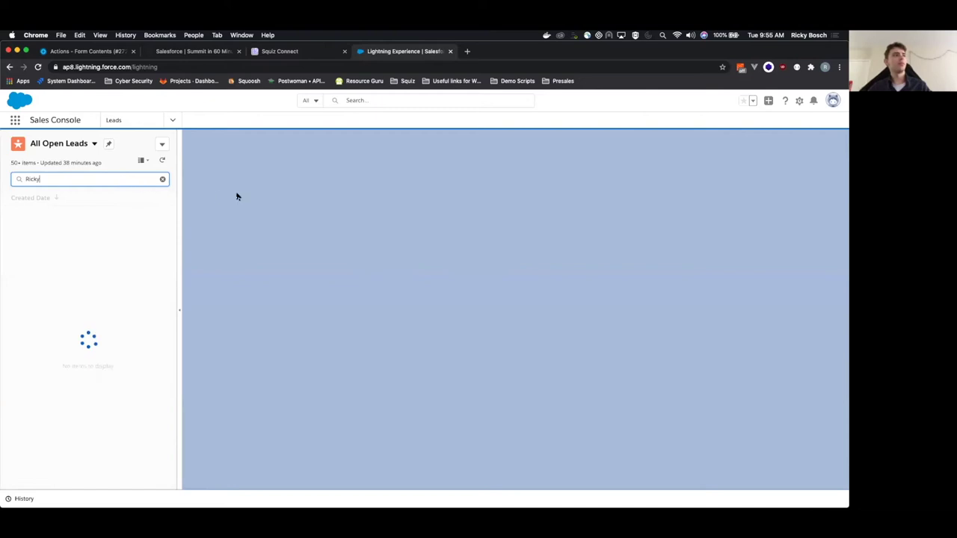
left_click(105, 216)
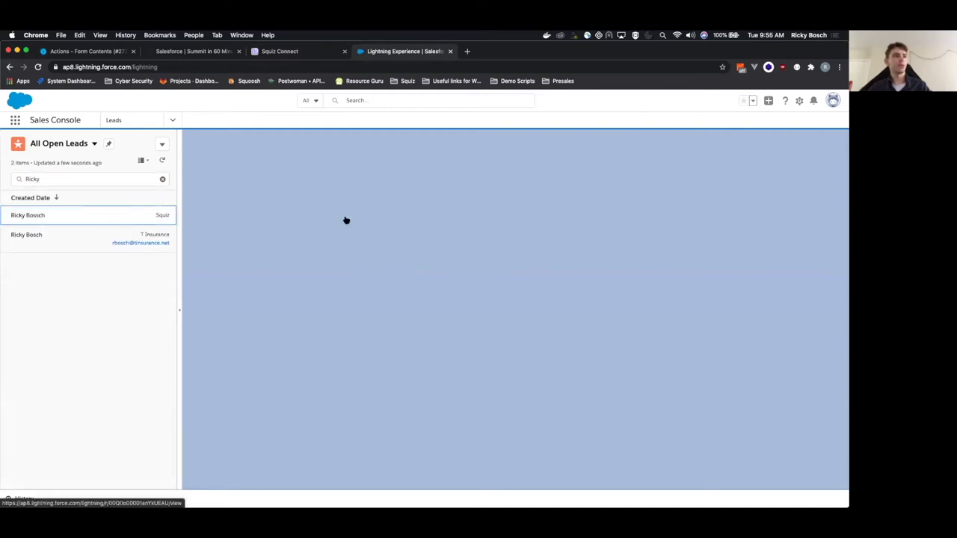
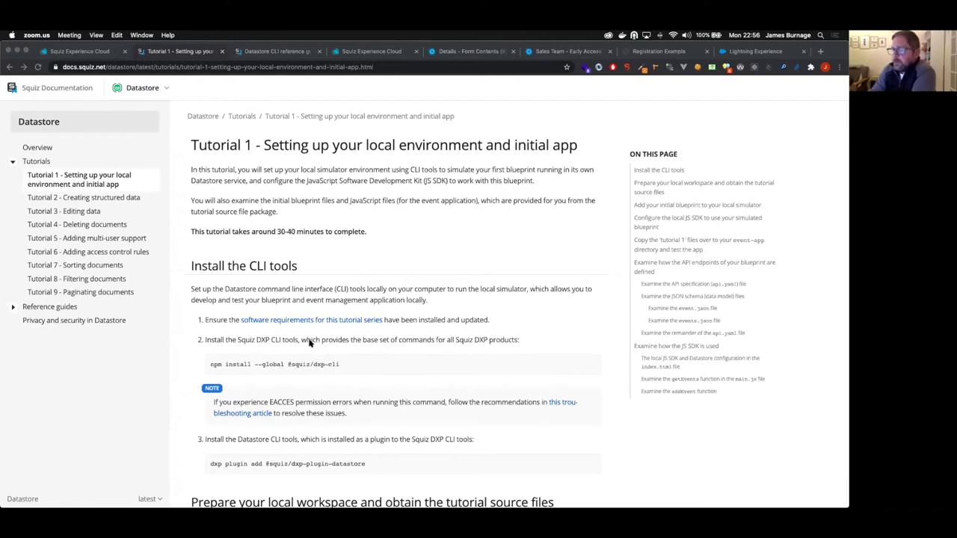
Step: In Tutorial 1, highlight the dxp-cli and dxp-plugin-datastore npm package names
left_click(211, 366)
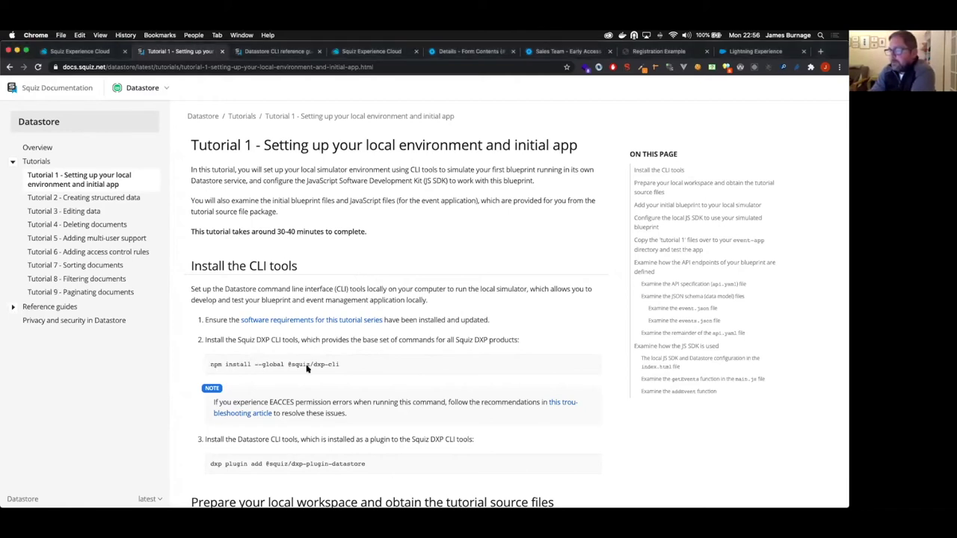
left_click_drag(313, 364, 344, 366)
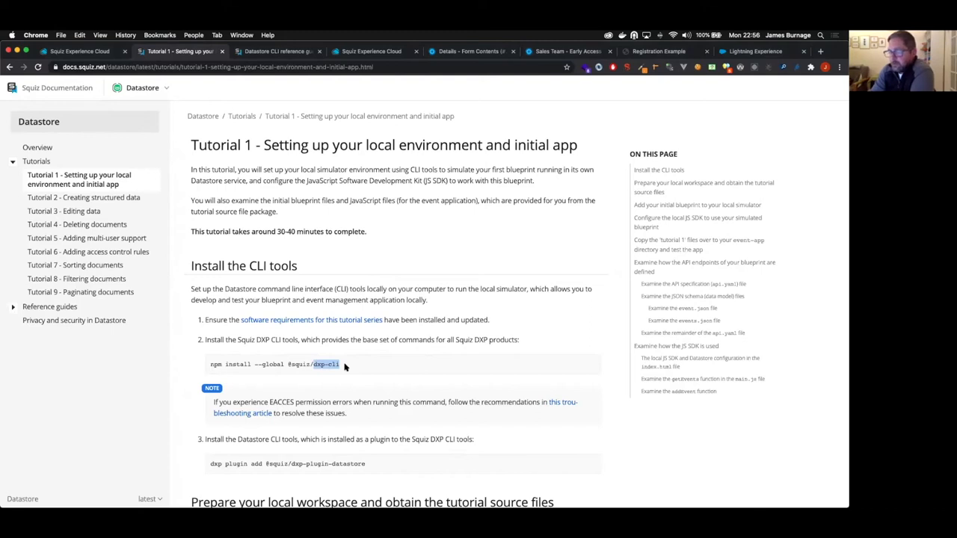
left_click(357, 382)
scroll(359, 386, "down", 2)
left_click_drag(293, 382, 367, 380)
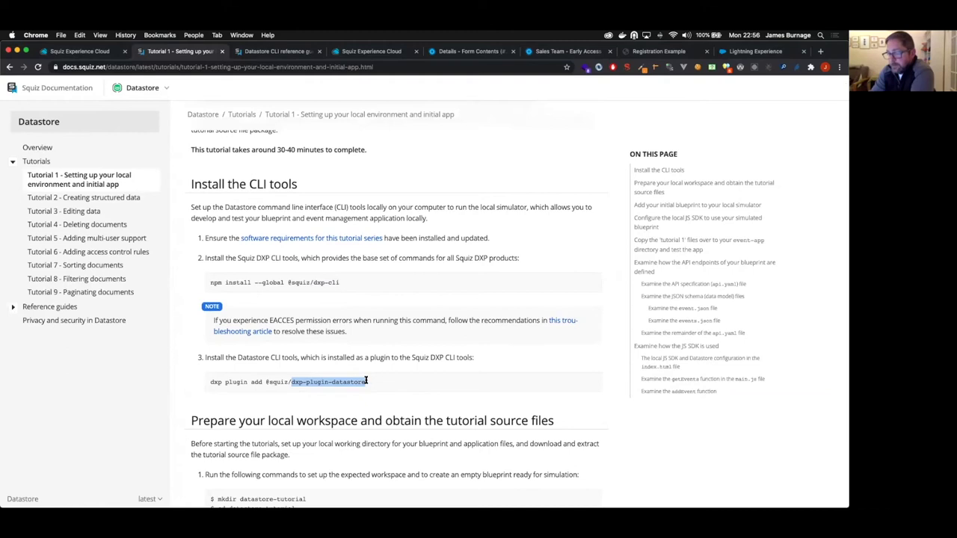
scroll(342, 381, "down", 2)
scroll(345, 380, "down", 1)
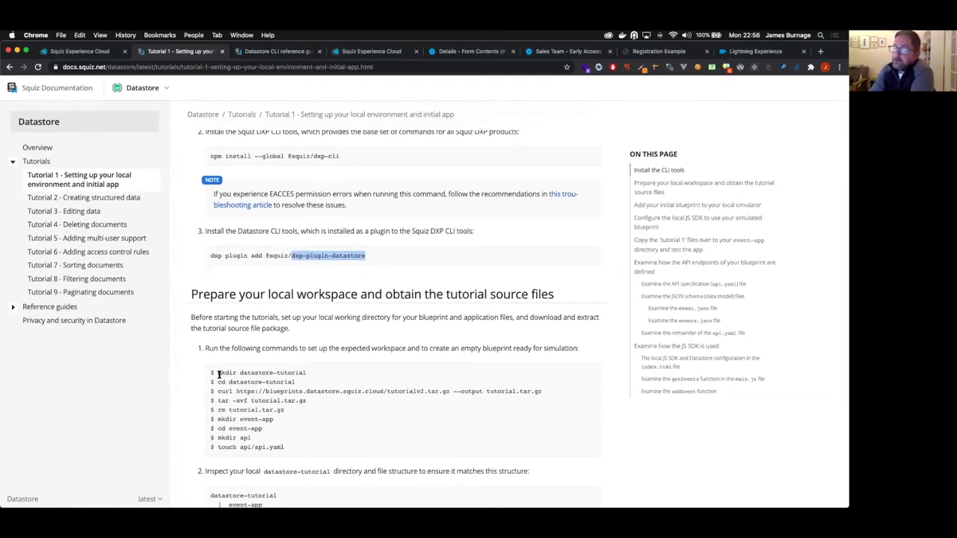
Step: Highlight the mkdir datastore-tutorial command and the curl tutorial download URL
left_click_drag(218, 373, 330, 377)
left_click(268, 376)
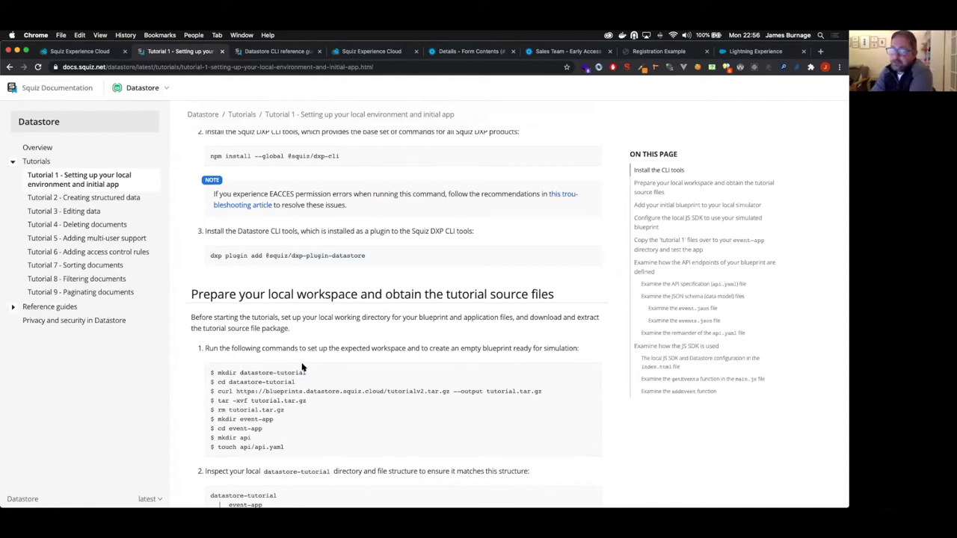
left_click_drag(236, 391, 536, 390)
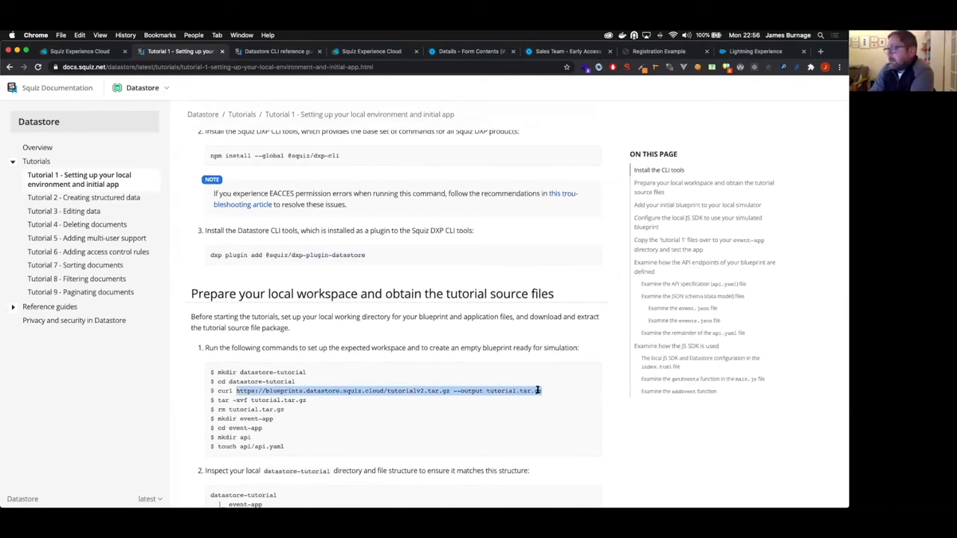
left_click(537, 390)
Step: Highlight the 'Add your initial blueprint' heading and the local simulator service URL
scroll(365, 337, "down", 1)
scroll(366, 340, "down", 10)
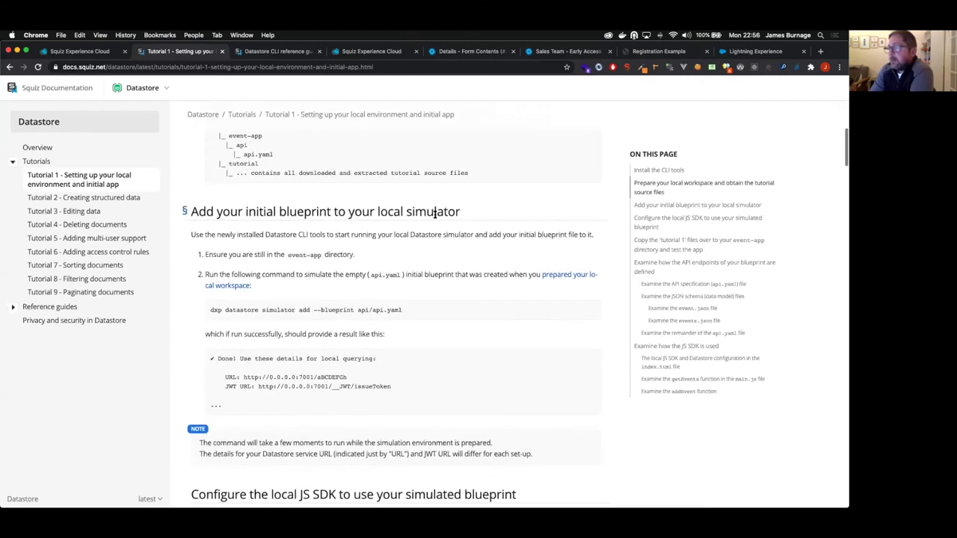
left_click_drag(245, 212, 459, 213)
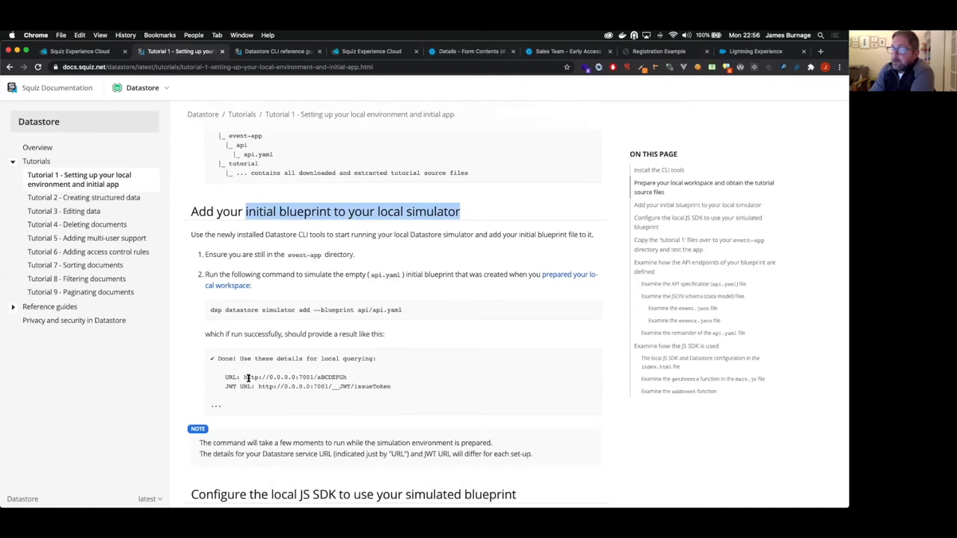
left_click_drag(245, 377, 366, 380)
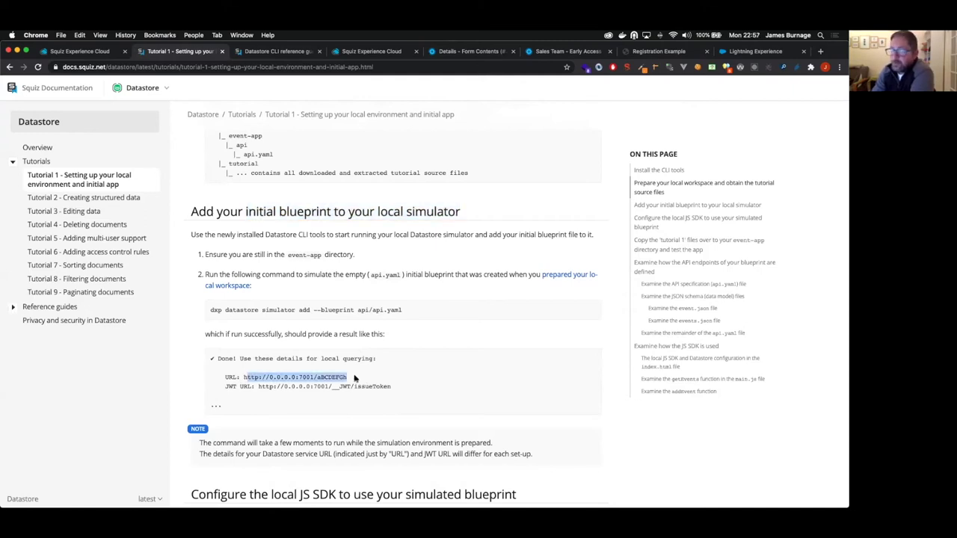
left_click(355, 377)
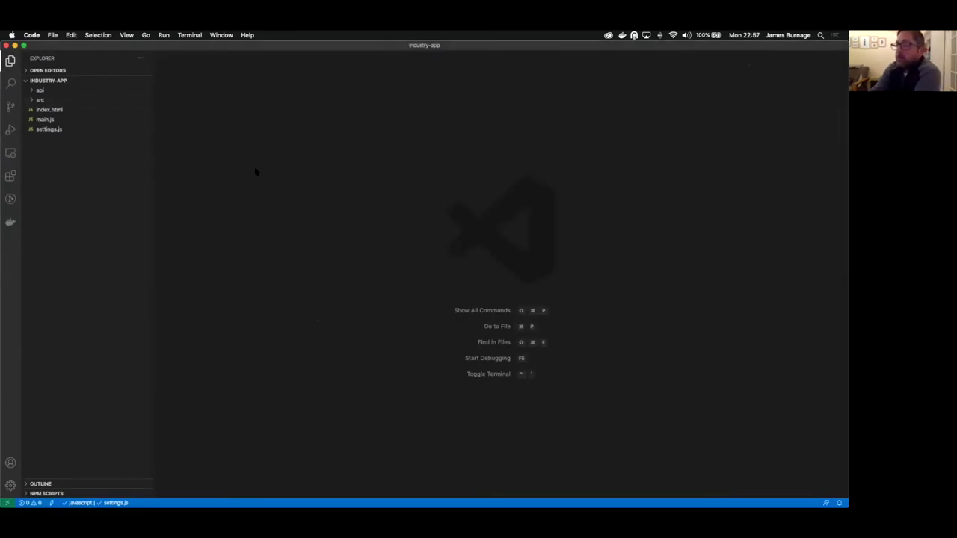
Step: Check the serviceURL setting in settings.js, then open api.yaml from the api folder
left_click(43, 131)
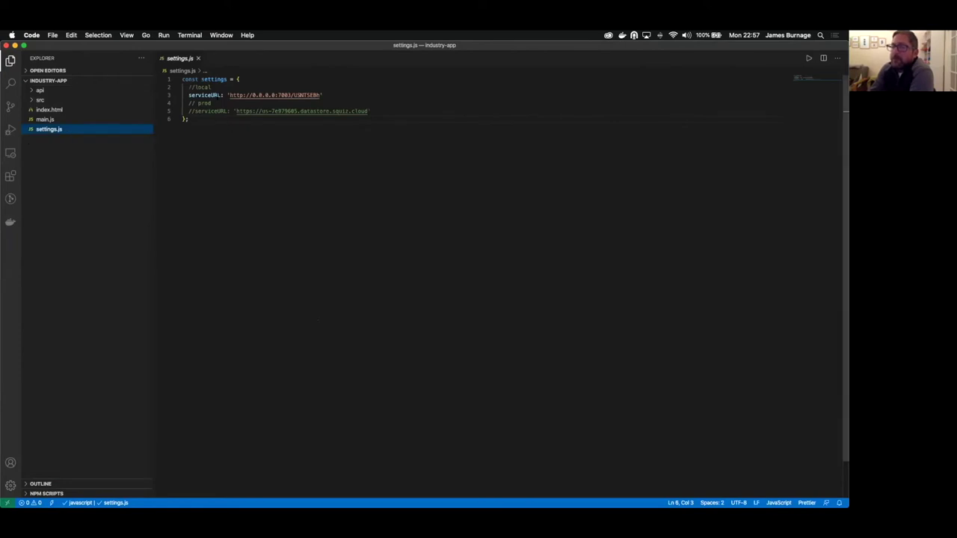
double_click(206, 95)
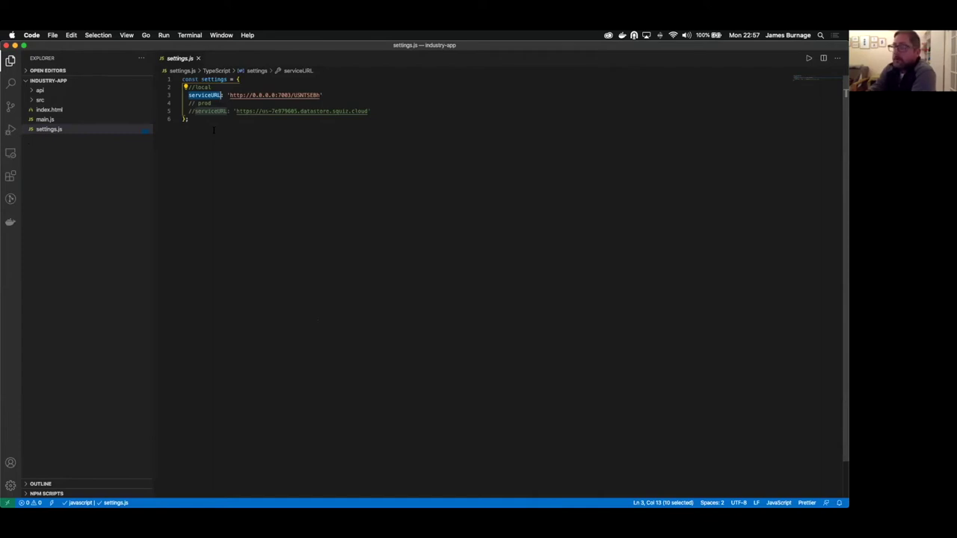
left_click(41, 90)
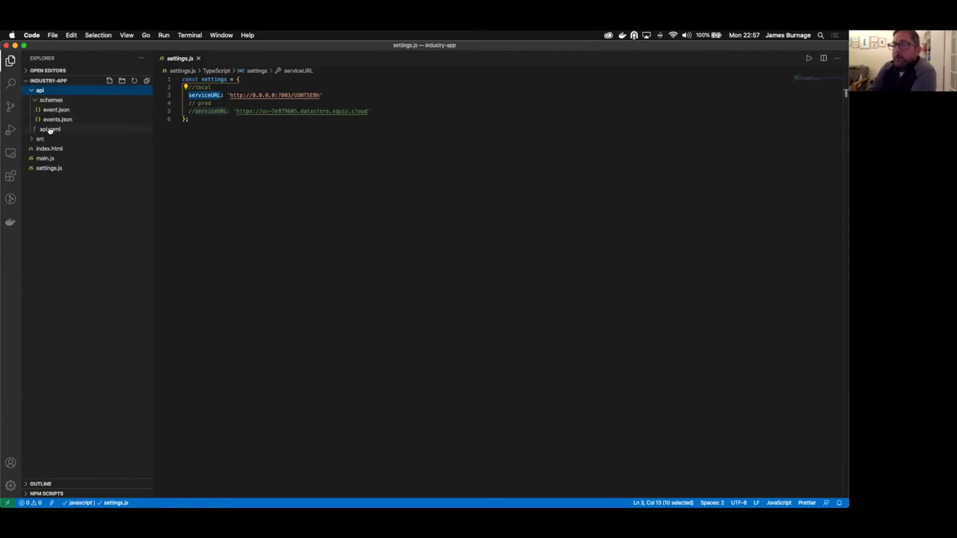
left_click(60, 130)
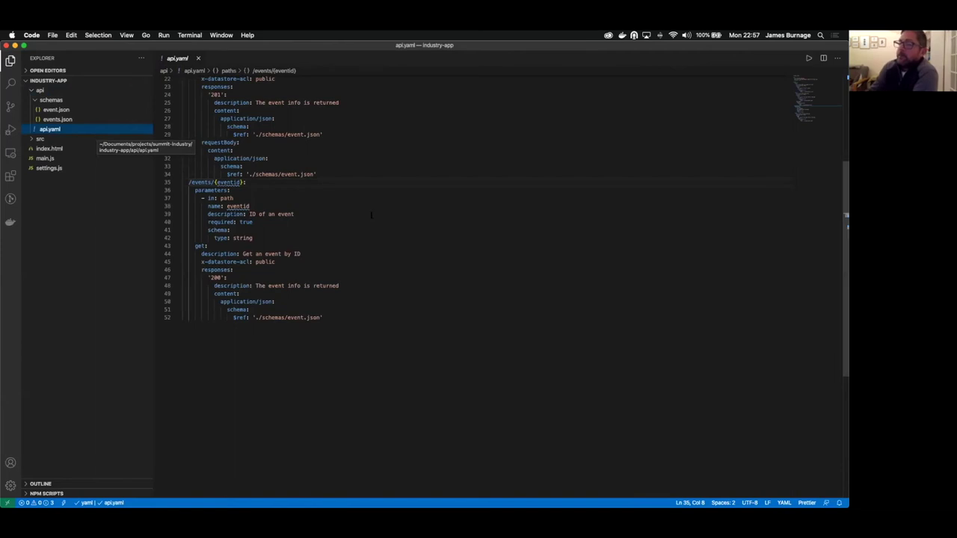
Step: Review the /events path with its post, and /events/{eventid} parameters and get, then open events.json
scroll(373, 223, "up", 7)
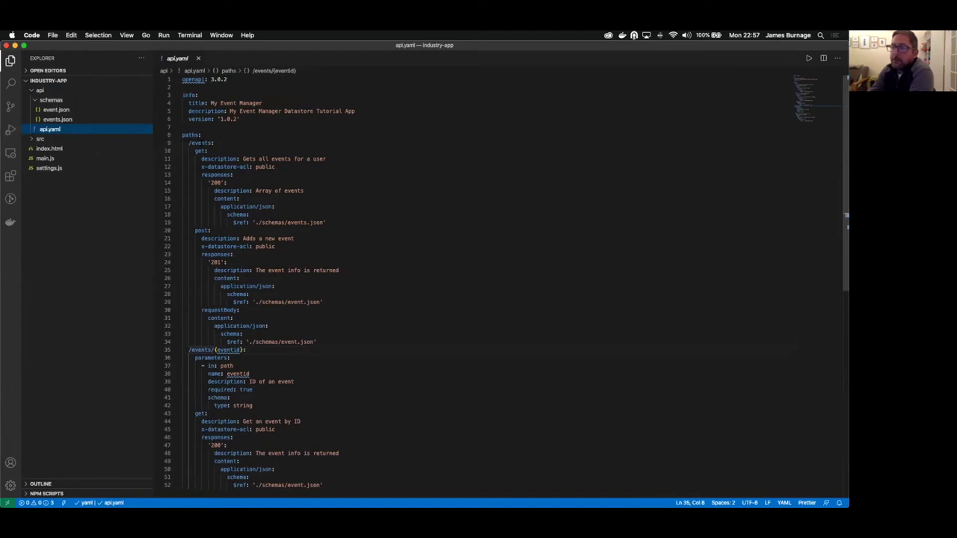
double_click(202, 143)
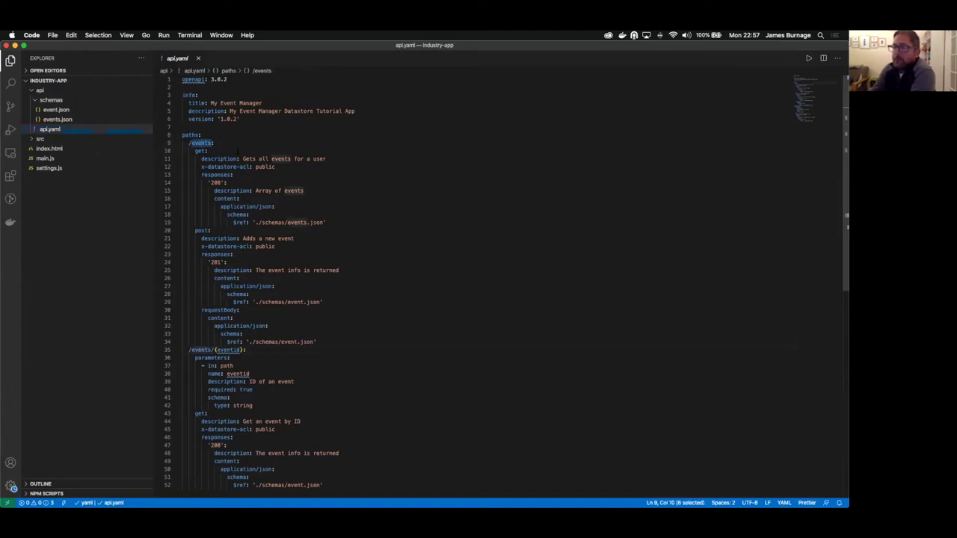
double_click(201, 231)
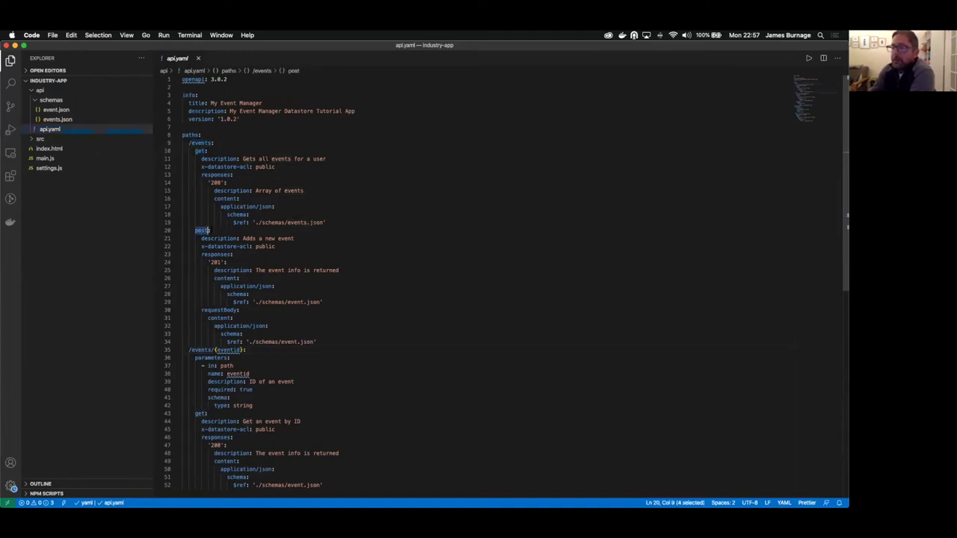
scroll(202, 231, "down", 4)
left_click_drag(192, 263, 242, 264)
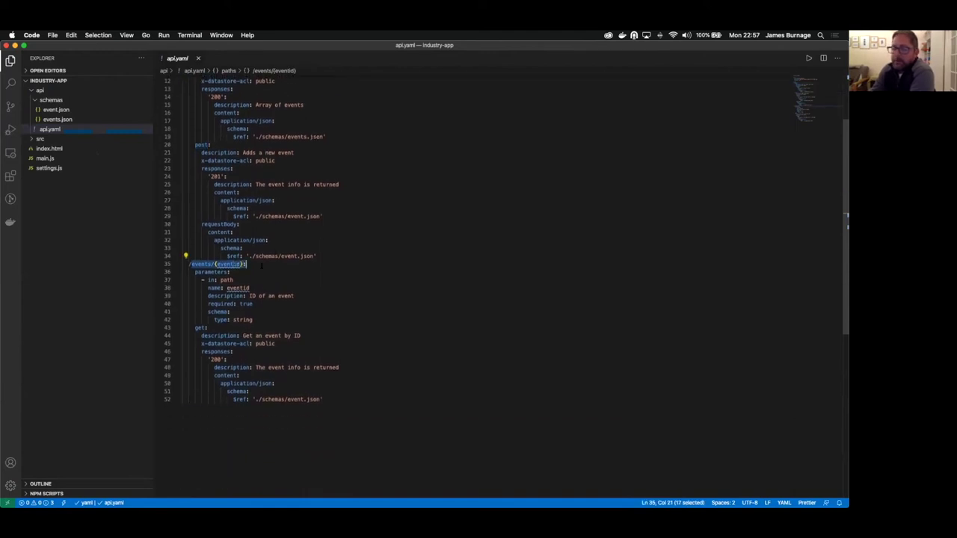
double_click(211, 271)
double_click(200, 327)
scroll(201, 327, "up", 4)
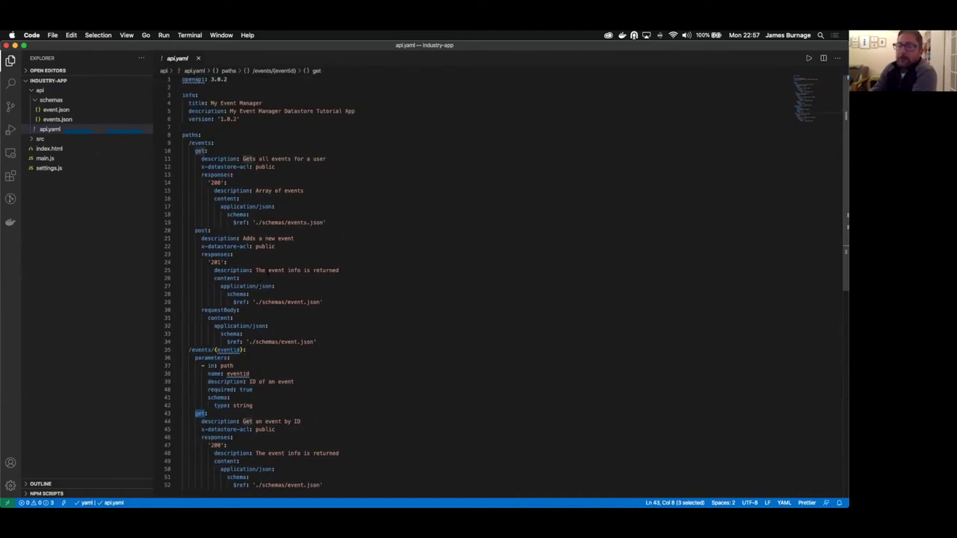
left_click(60, 120)
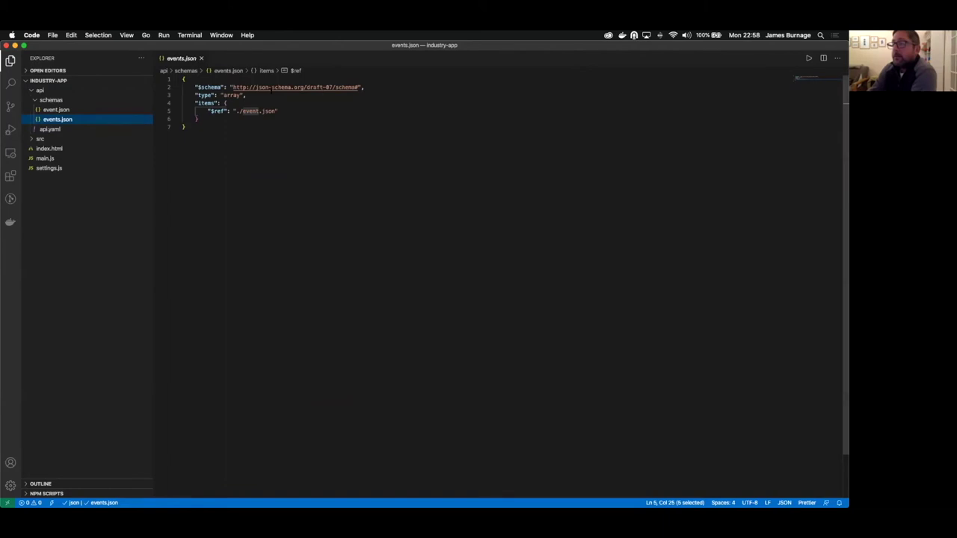
Step: Review events.json's schema reference, array type and items pointing to ./event.json
double_click(354, 86)
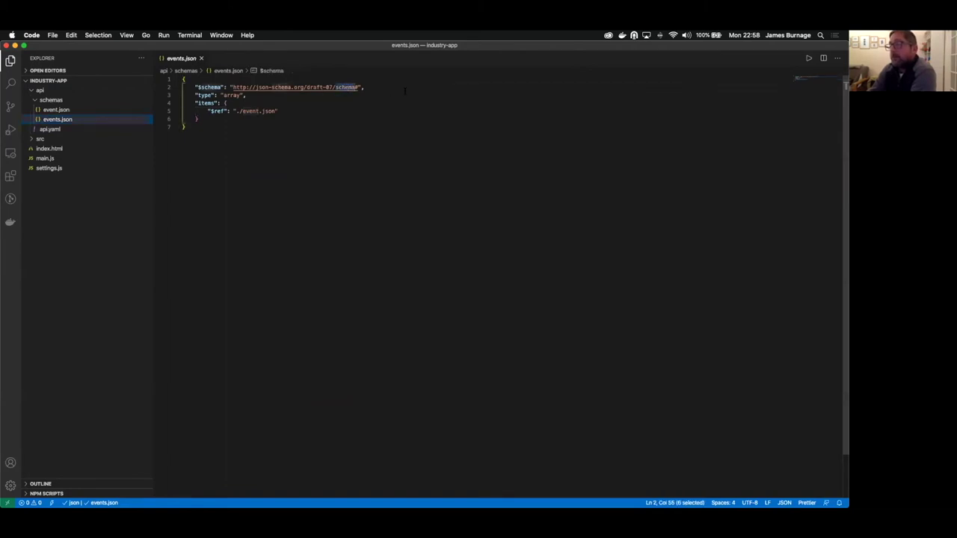
double_click(233, 95)
double_click(206, 103)
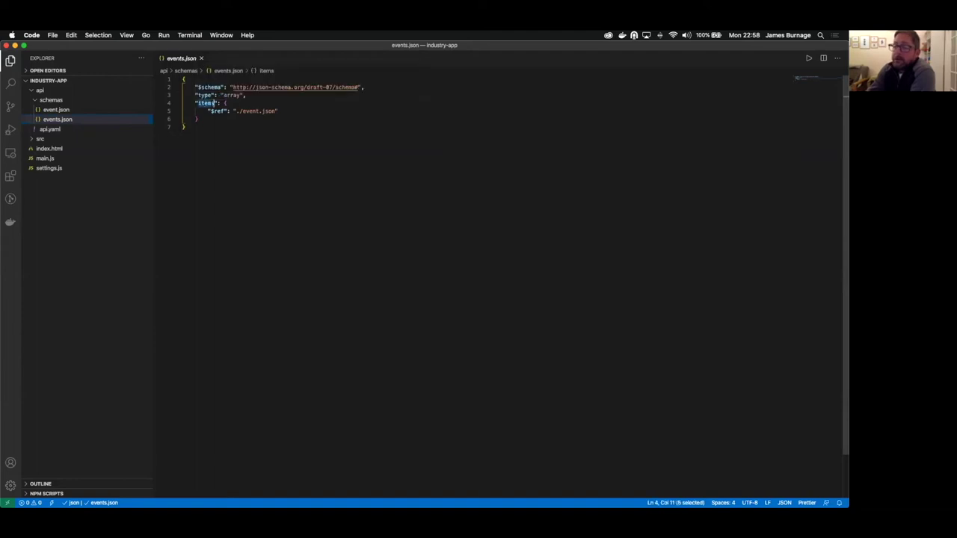
left_click_drag(241, 111, 276, 110)
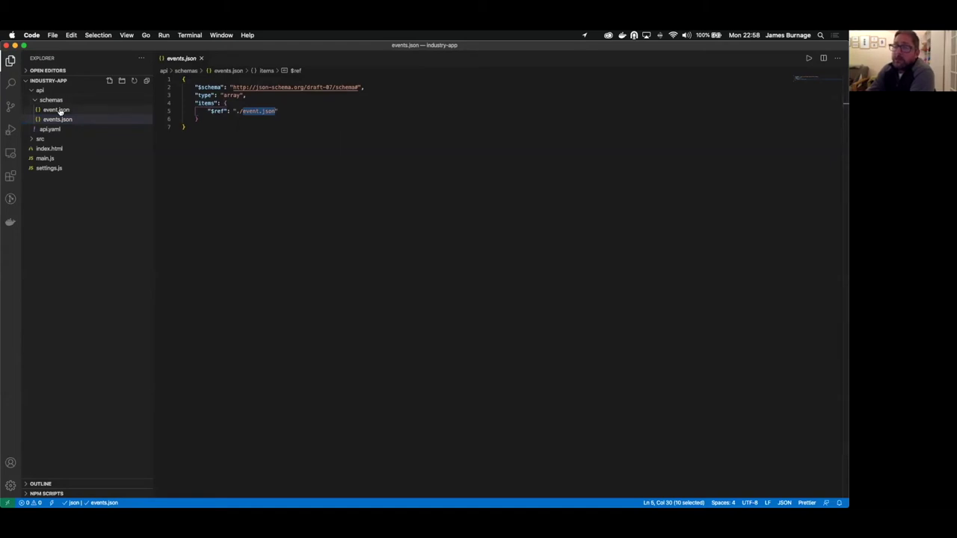
Step: Open event.json and review its name, description and industry string properties, with example Technology
left_click(59, 110)
double_click(345, 86)
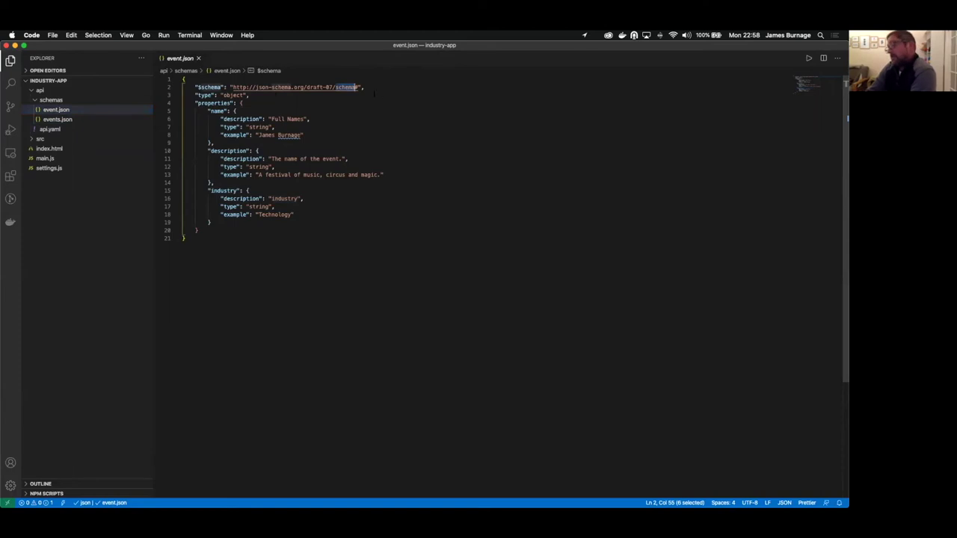
double_click(233, 94)
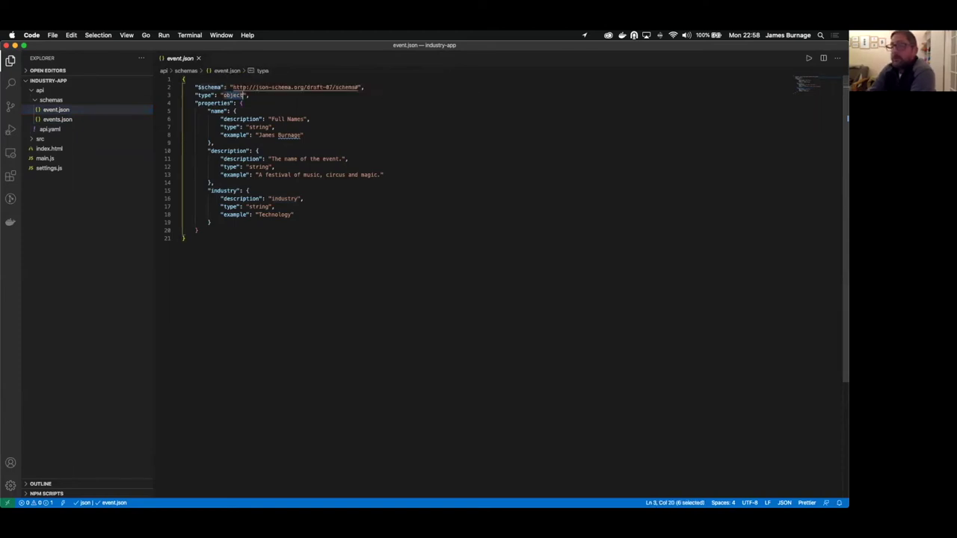
double_click(217, 102)
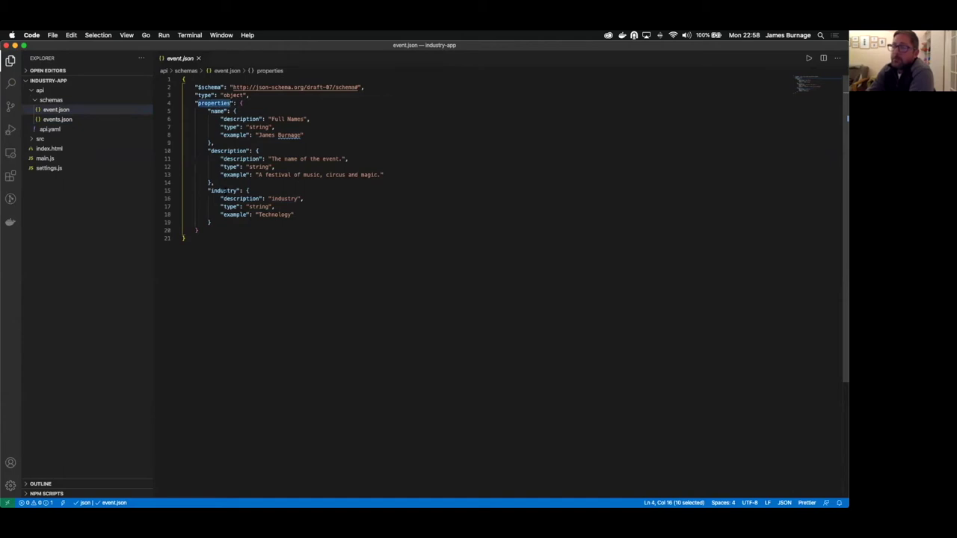
left_click_drag(221, 182, 170, 118)
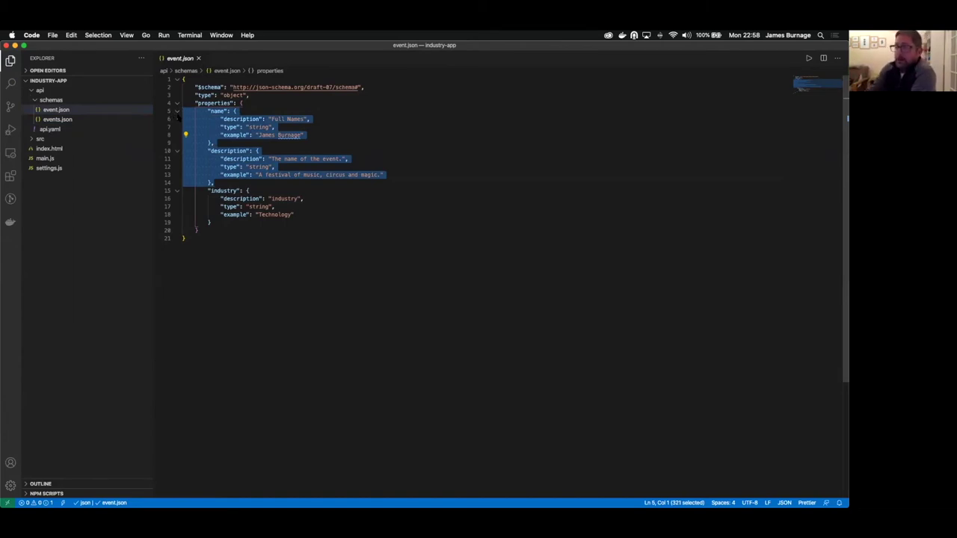
left_click(273, 198)
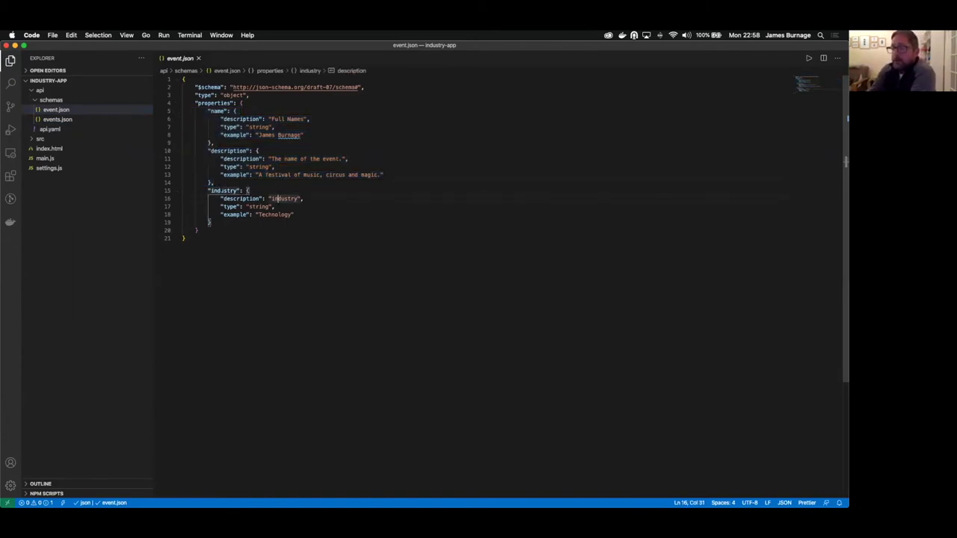
left_click_drag(207, 191, 198, 231)
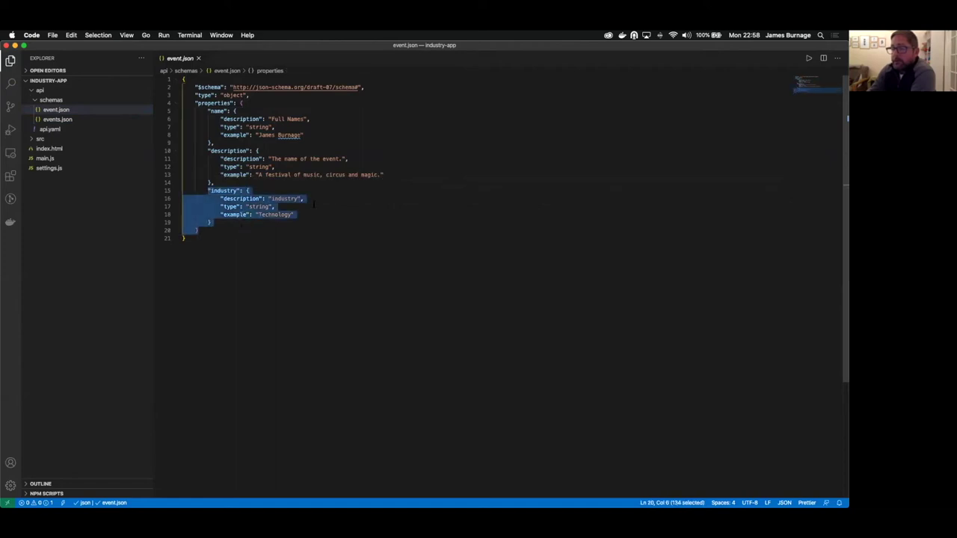
left_click(284, 198)
double_click(259, 206)
double_click(274, 214)
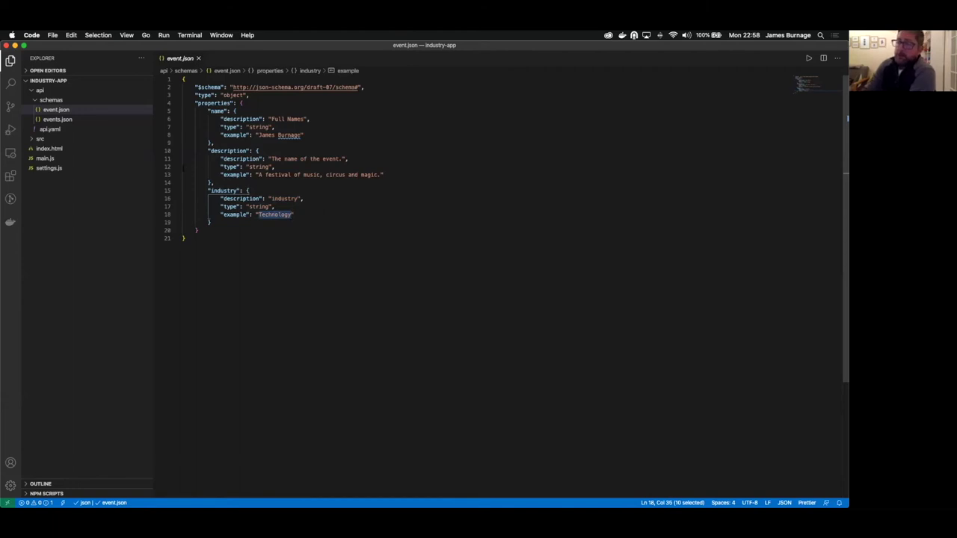
left_click(42, 160)
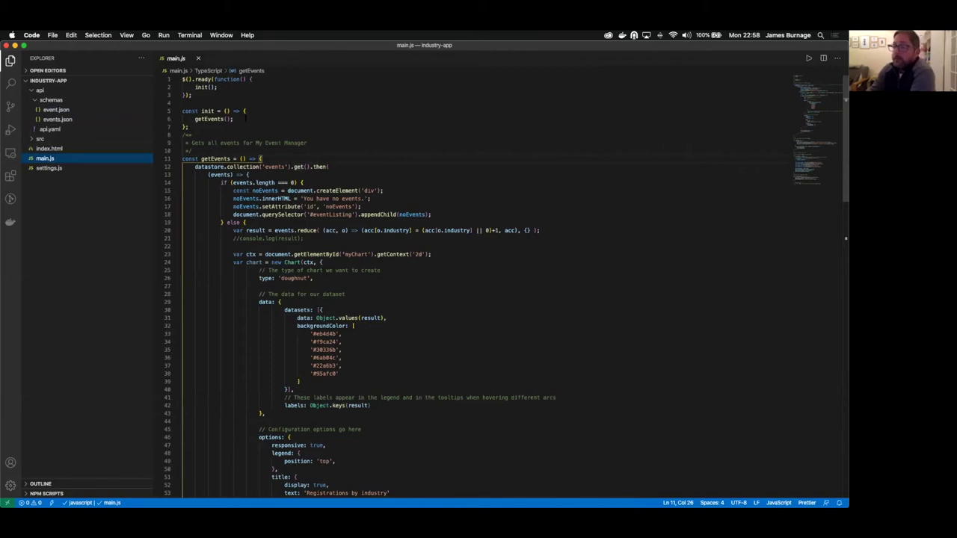
left_click_drag(233, 119, 197, 119)
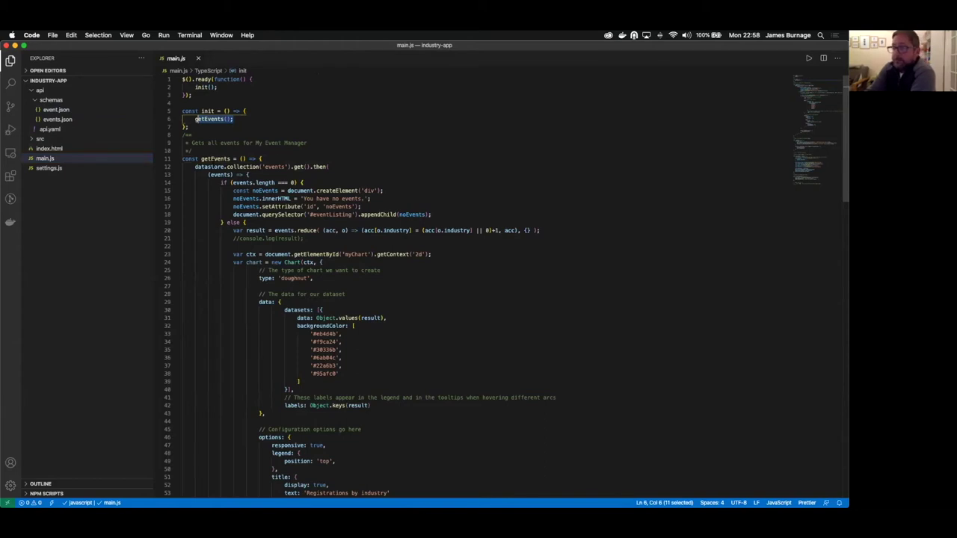
left_click_drag(195, 166, 329, 166)
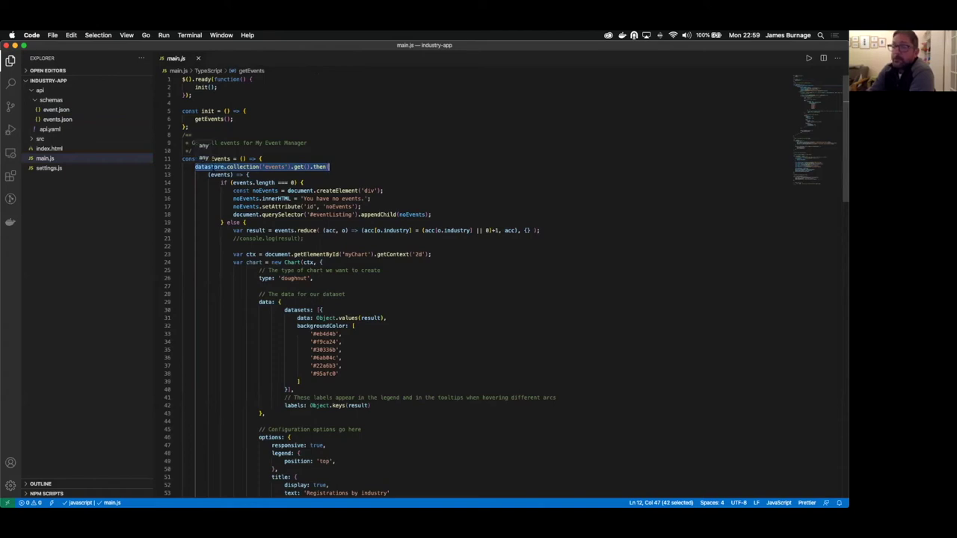
double_click(281, 167)
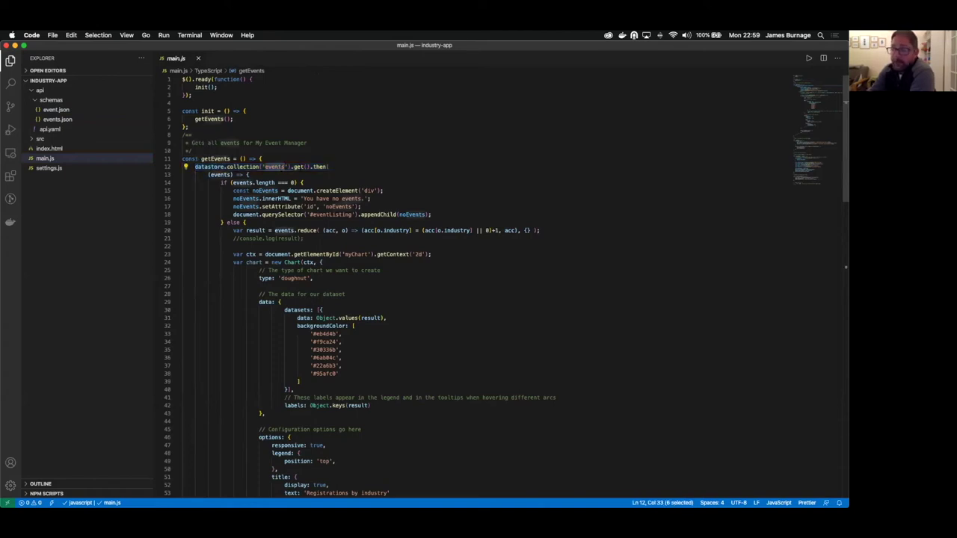
double_click(299, 166)
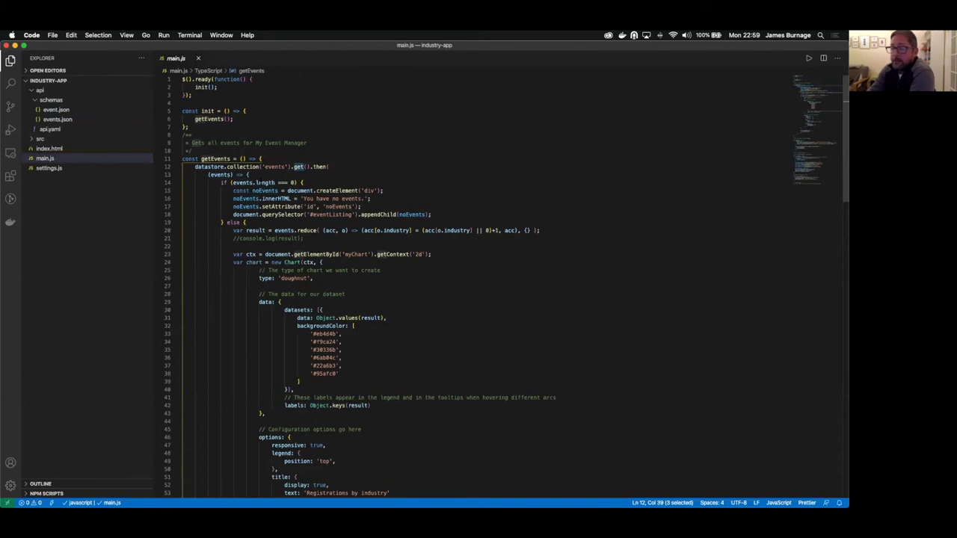
left_click_drag(304, 182, 221, 183)
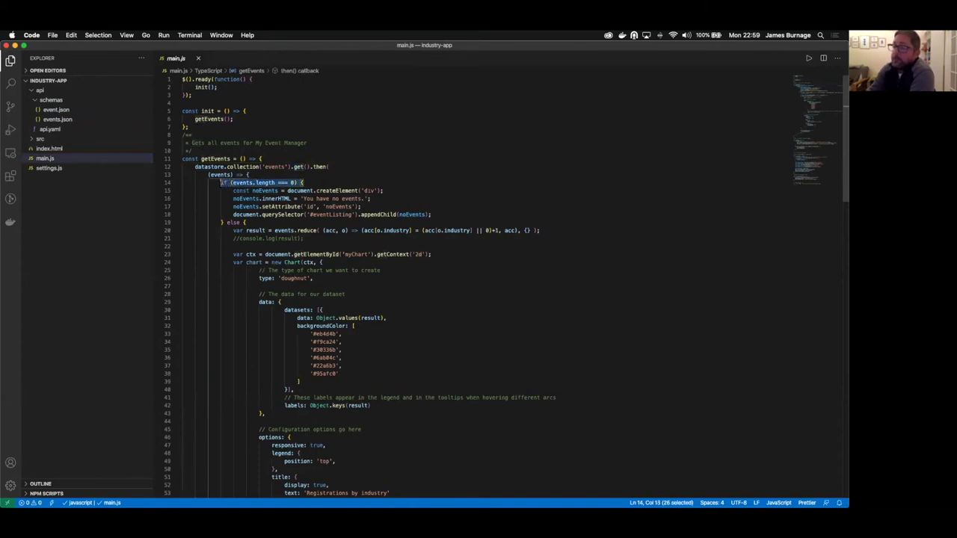
left_click(302, 182)
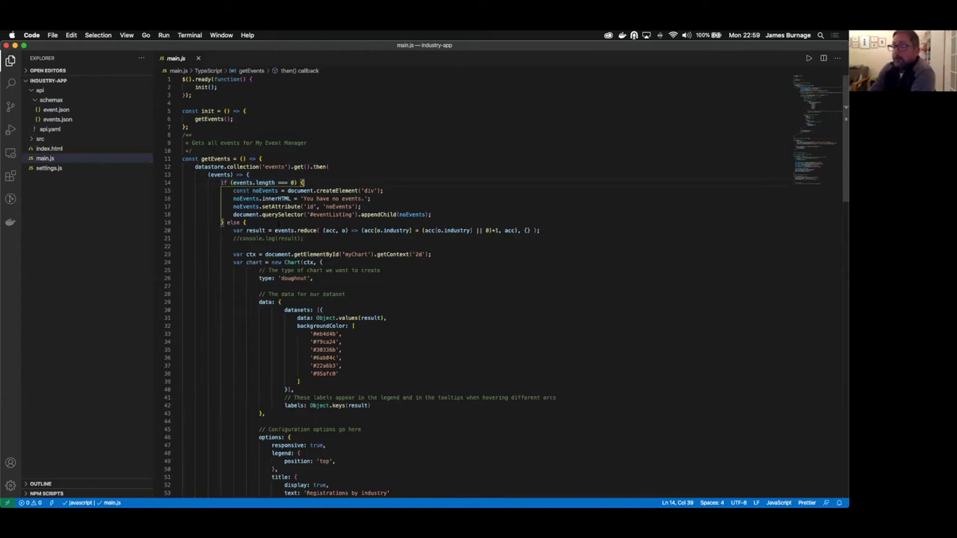
left_click(233, 230)
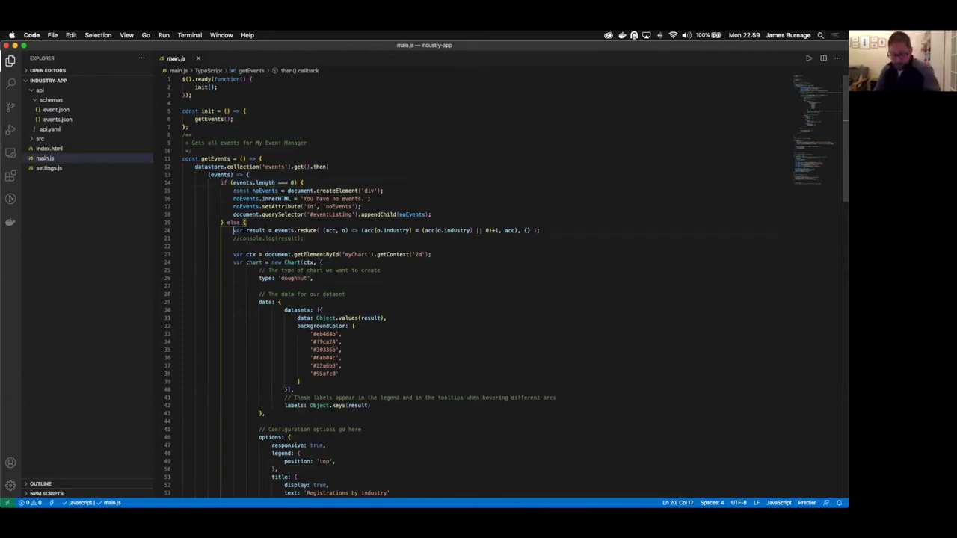
key("shift+End")
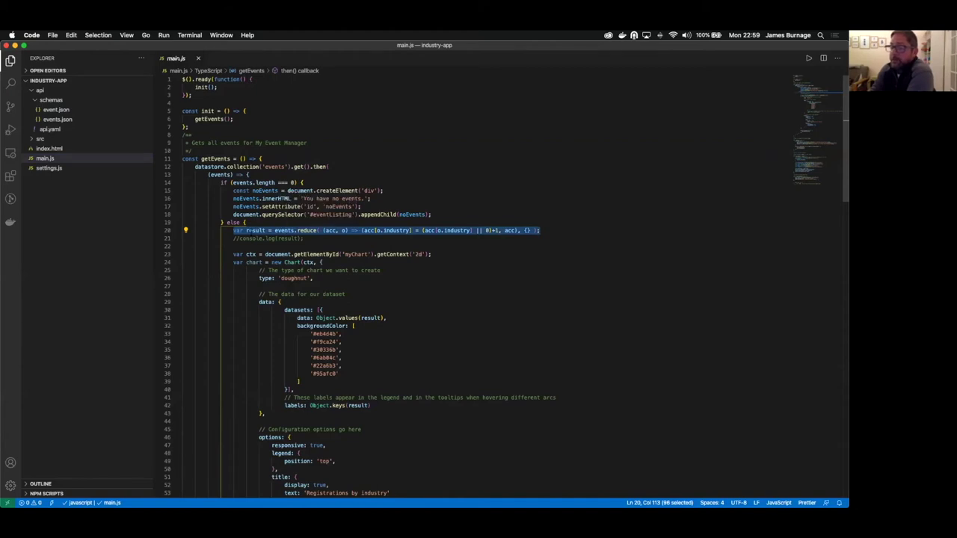
left_click(254, 230)
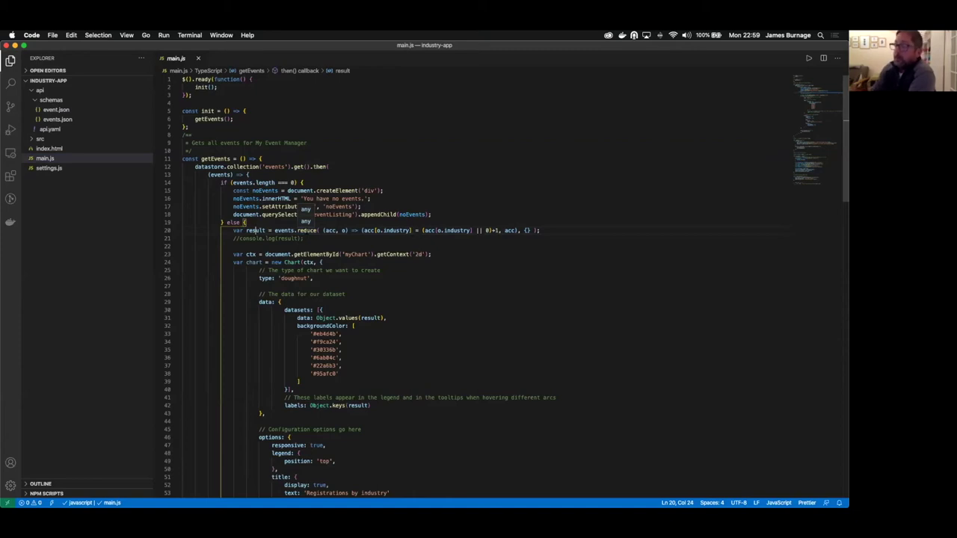
left_click_drag(322, 231, 539, 231)
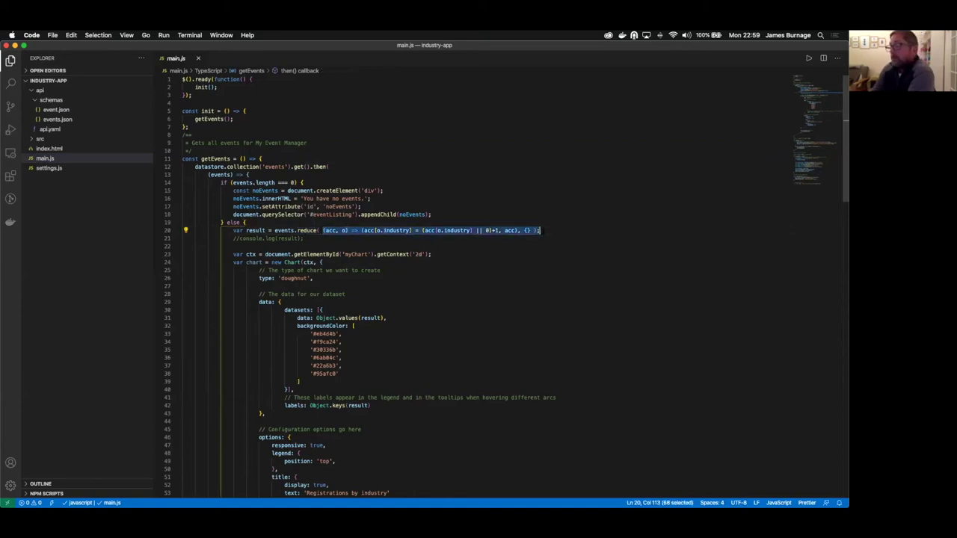
left_click(334, 254)
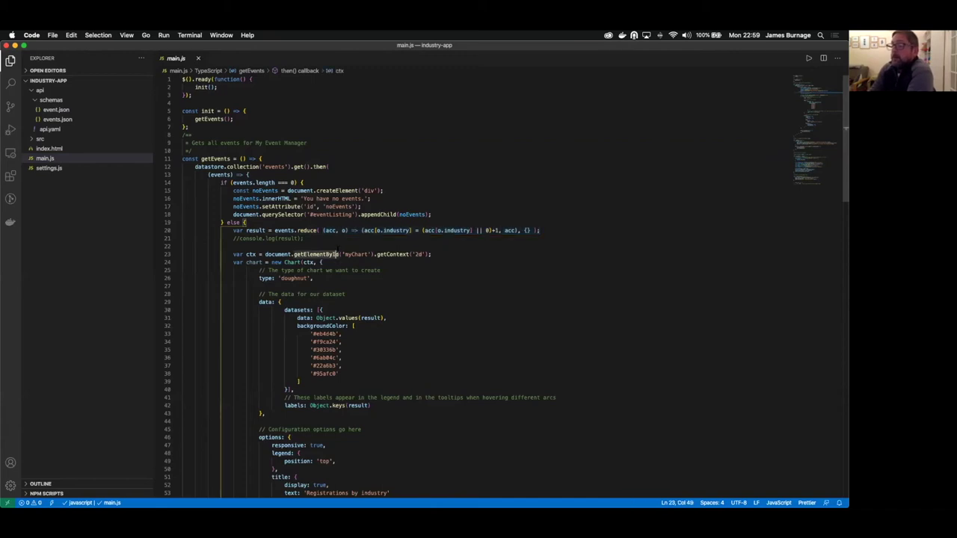
scroll(335, 263, "down", 1)
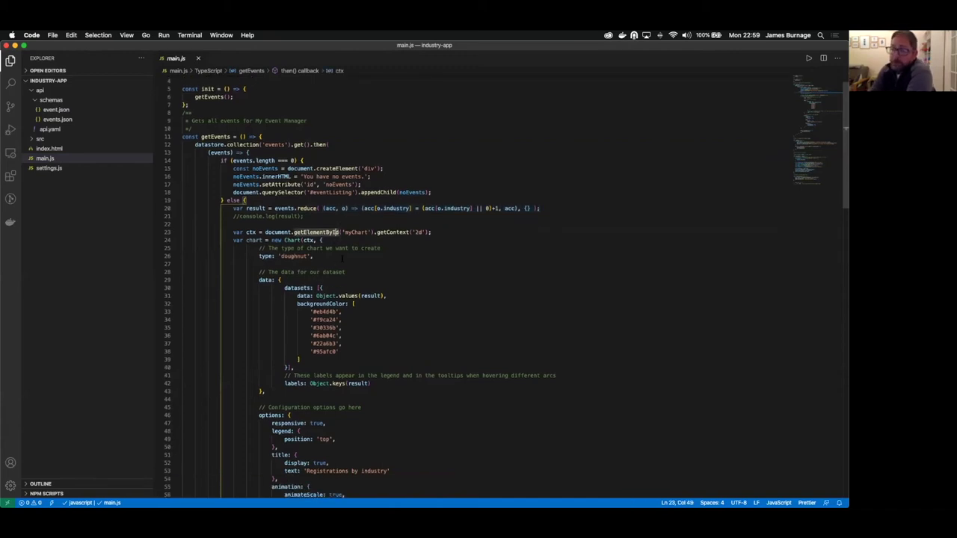
left_click_drag(233, 232, 432, 230)
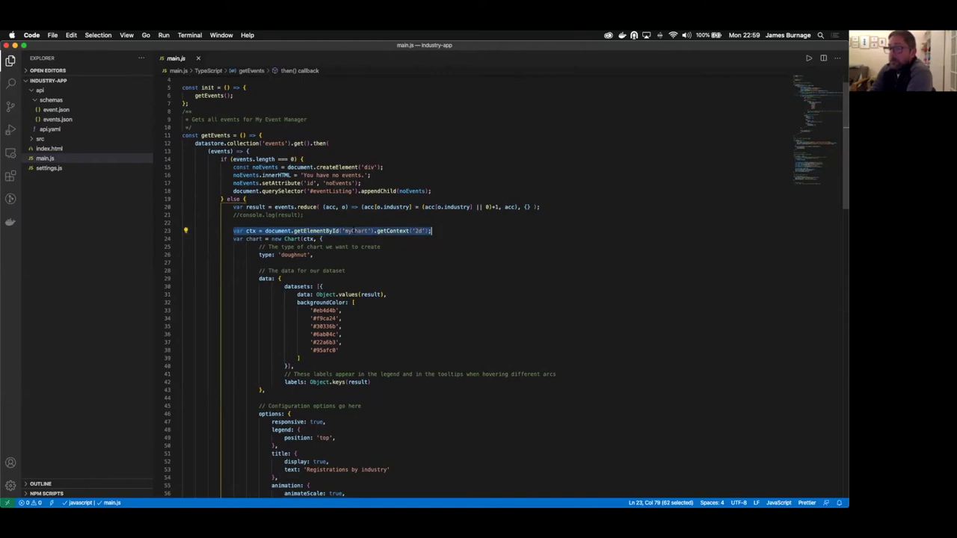
double_click(356, 231)
scroll(332, 259, "down", 2)
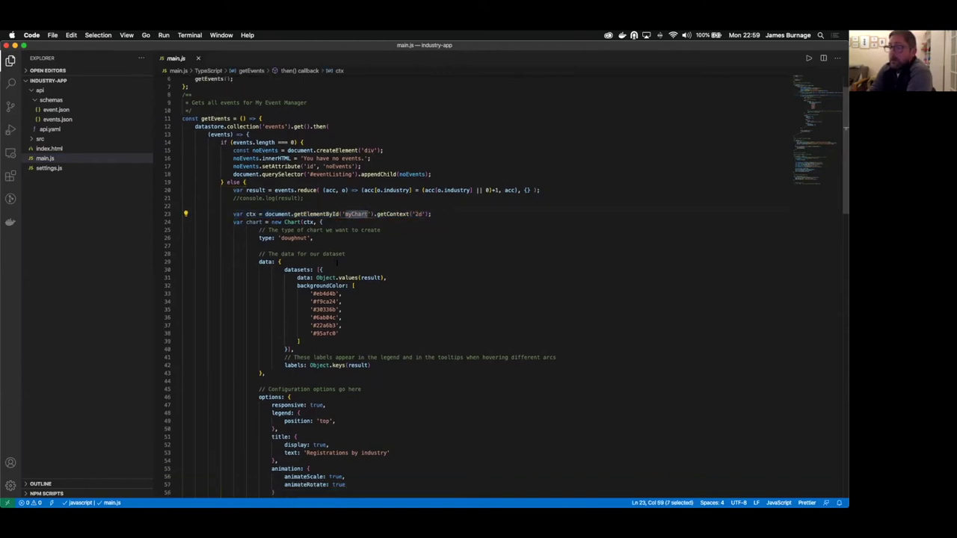
left_click_drag(233, 212, 323, 213)
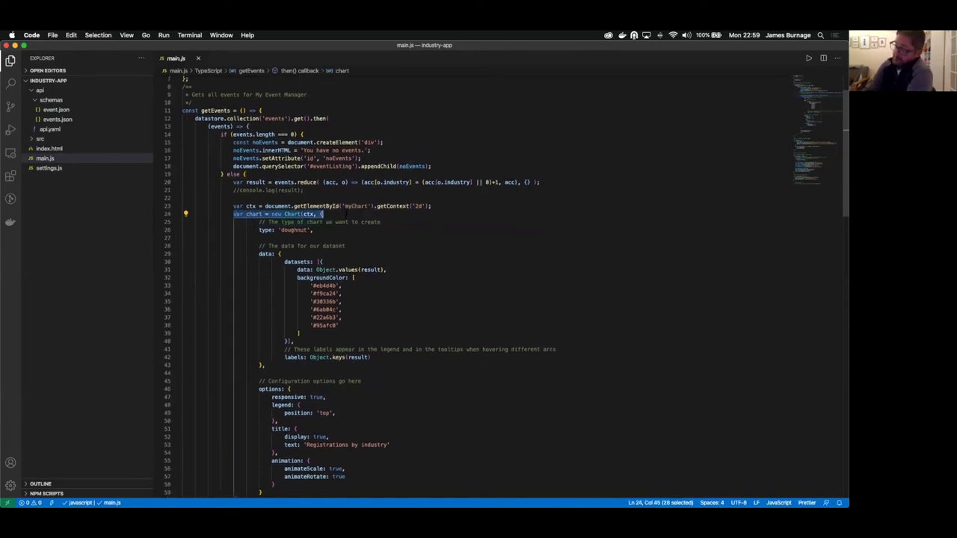
left_click(323, 214)
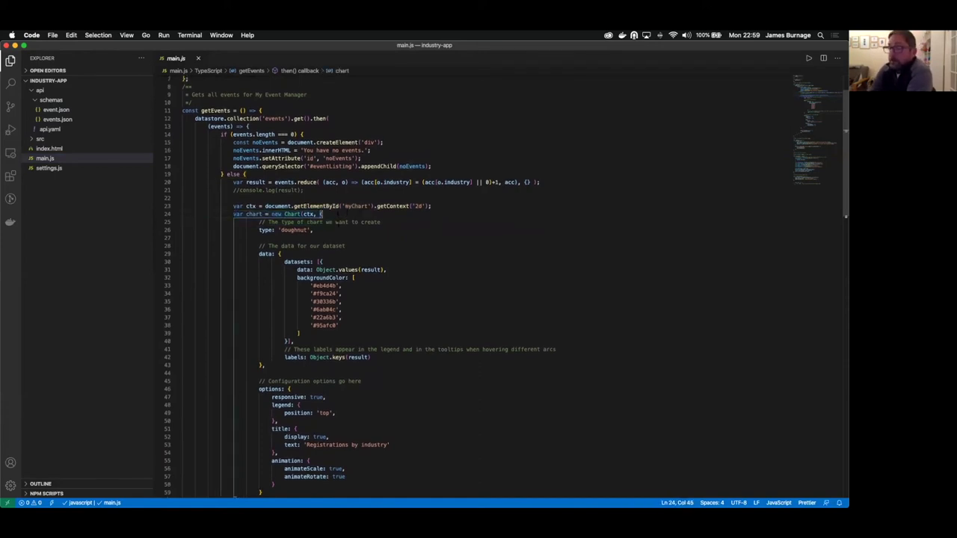
scroll(338, 217, "down", 2)
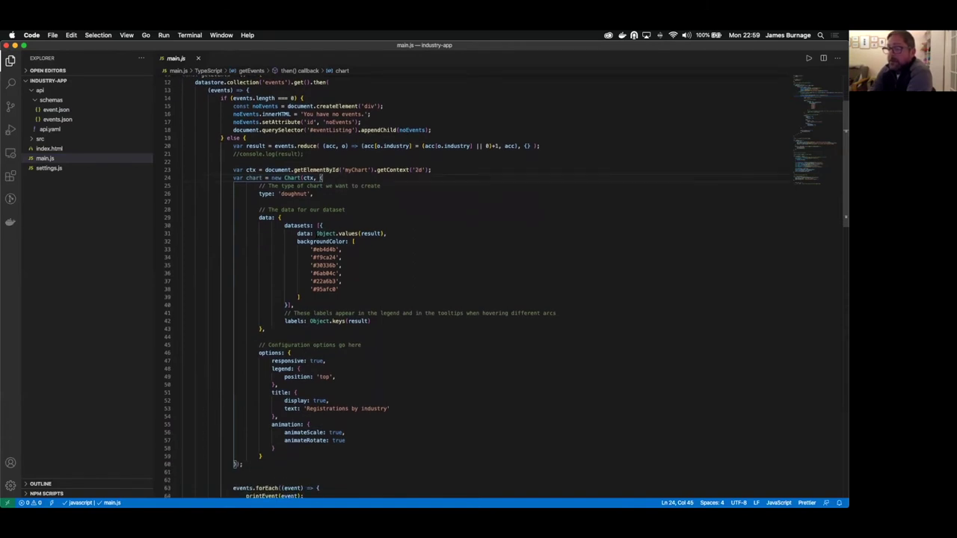
left_click_drag(315, 234, 340, 234)
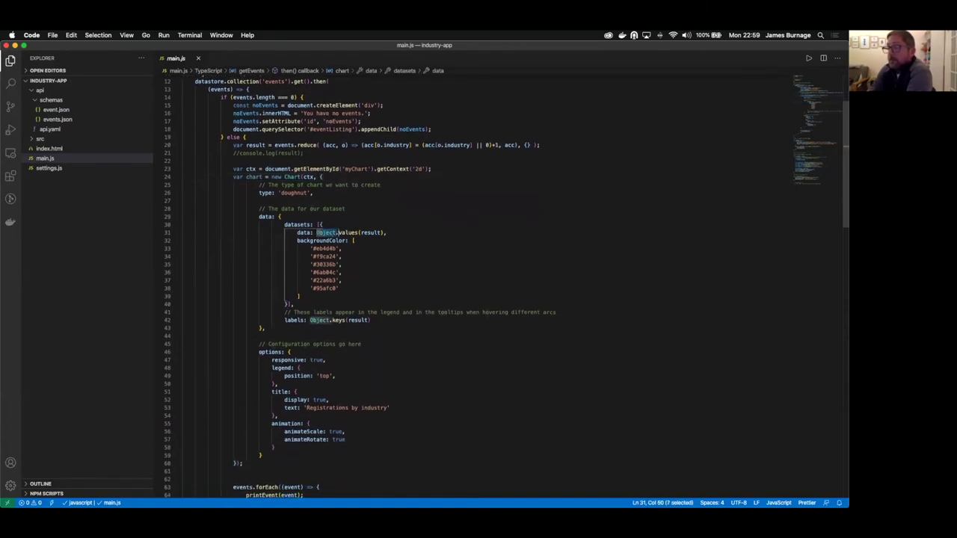
double_click(348, 234)
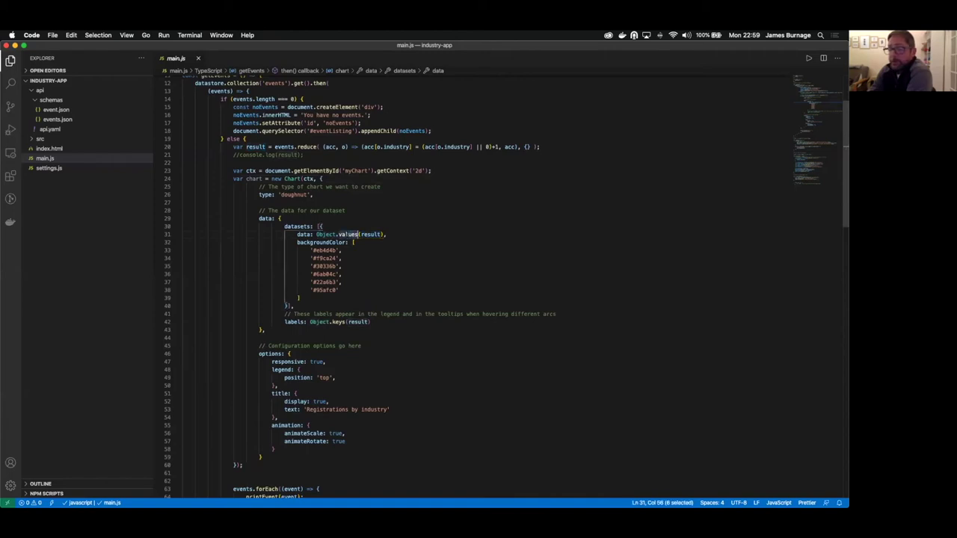
double_click(304, 234)
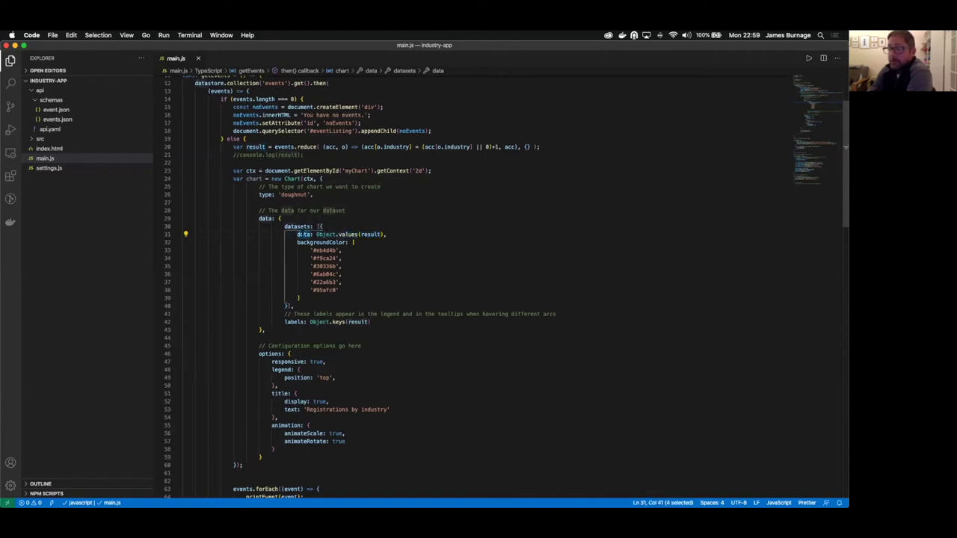
scroll(304, 234, "down", 3)
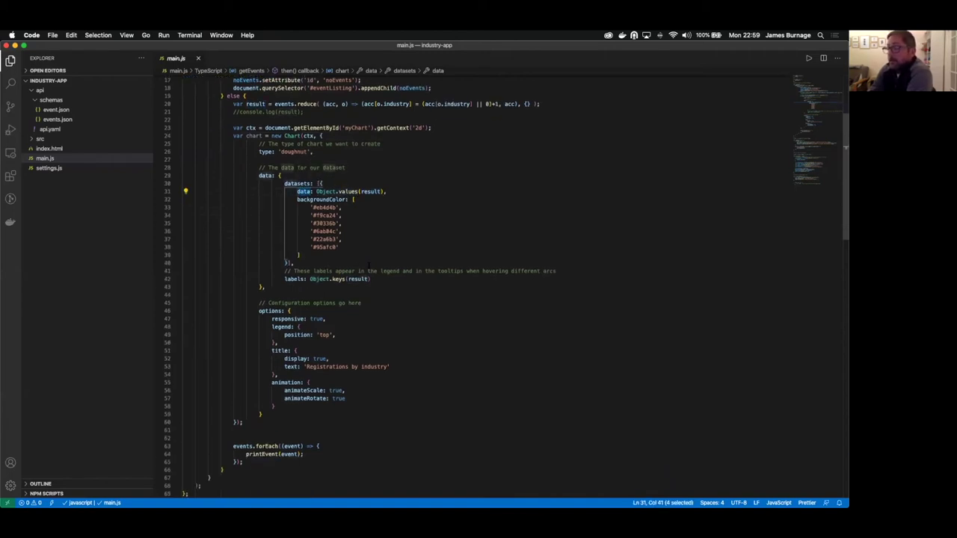
left_click(310, 278)
scroll(309, 275, "down", 1)
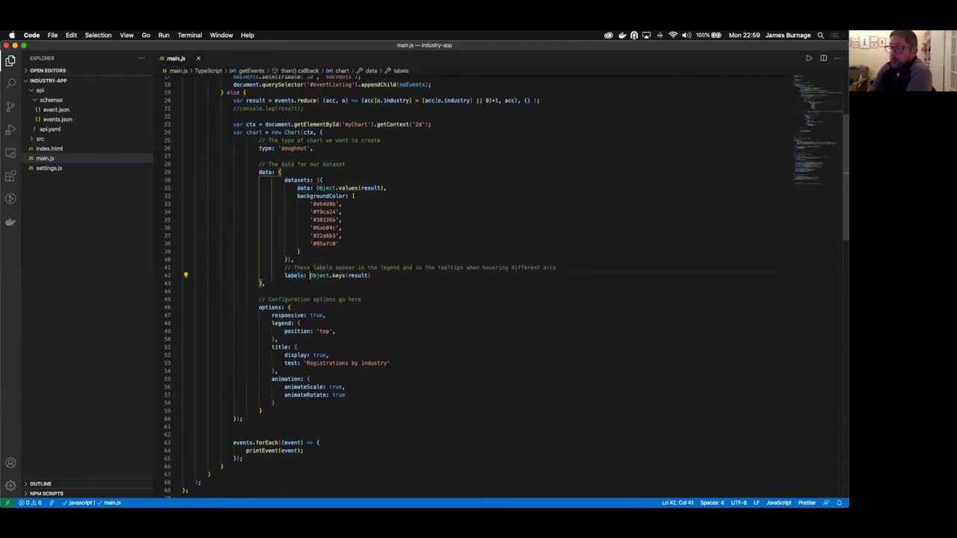
scroll(310, 275, "up", 1)
double_click(357, 275)
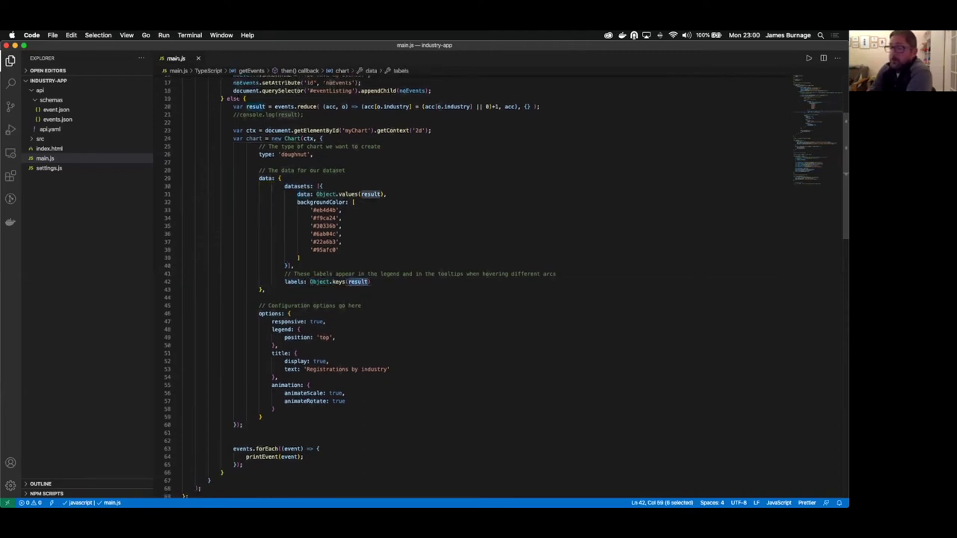
mouse_move(337, 282)
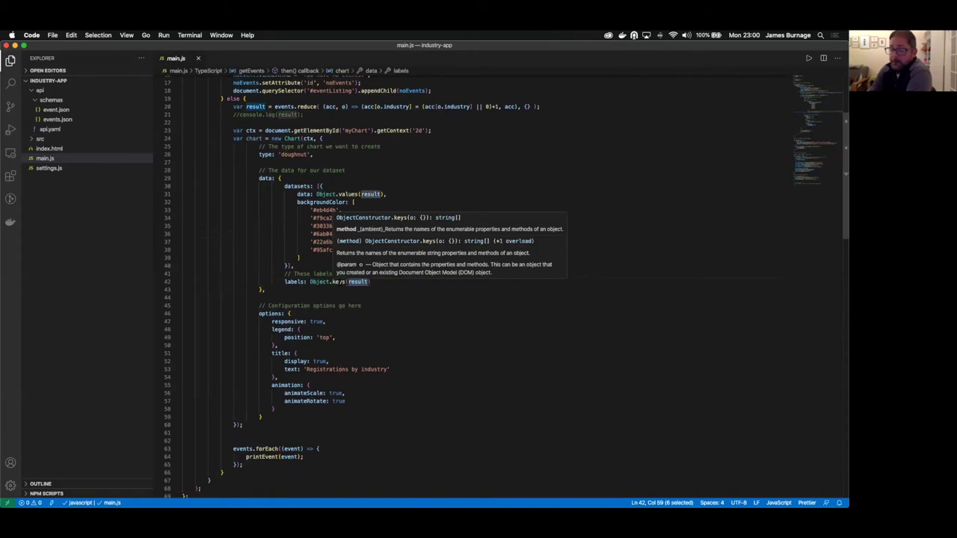
left_click_drag(339, 250, 293, 212)
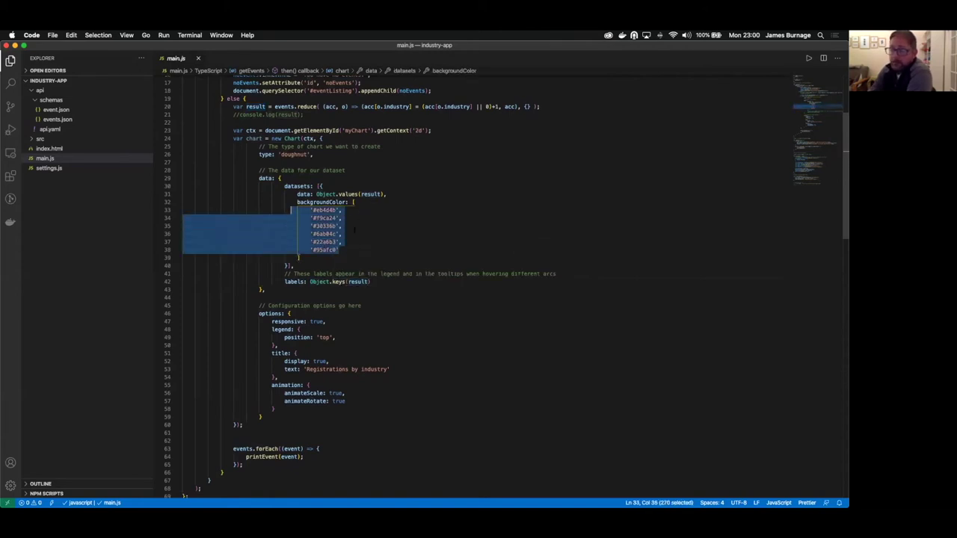
left_click(346, 250)
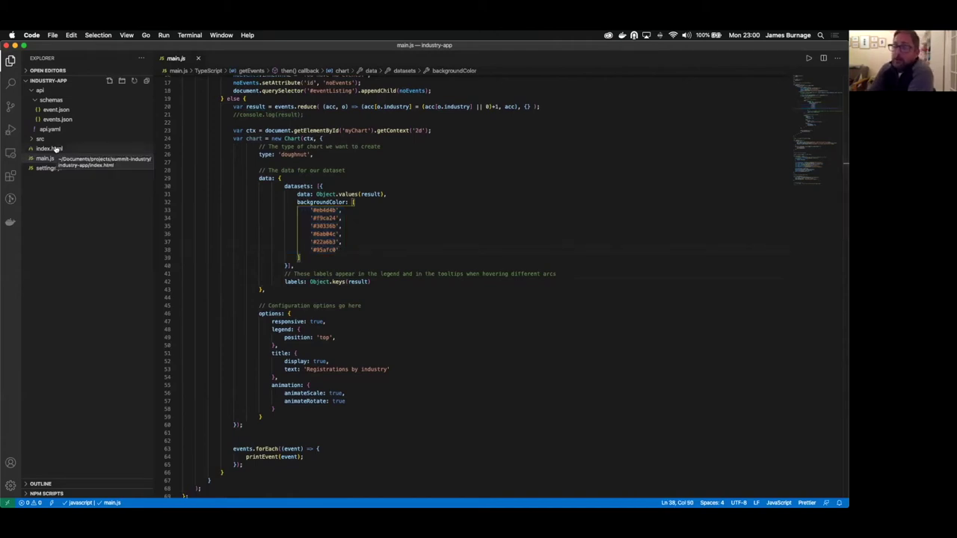
left_click(50, 149)
scroll(365, 175, "up", 20)
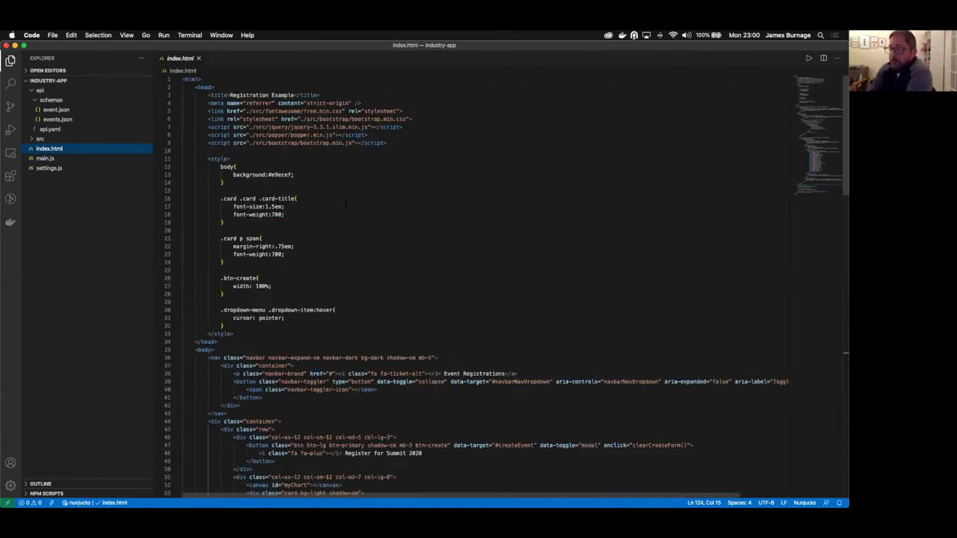
scroll(346, 202, "down", 5)
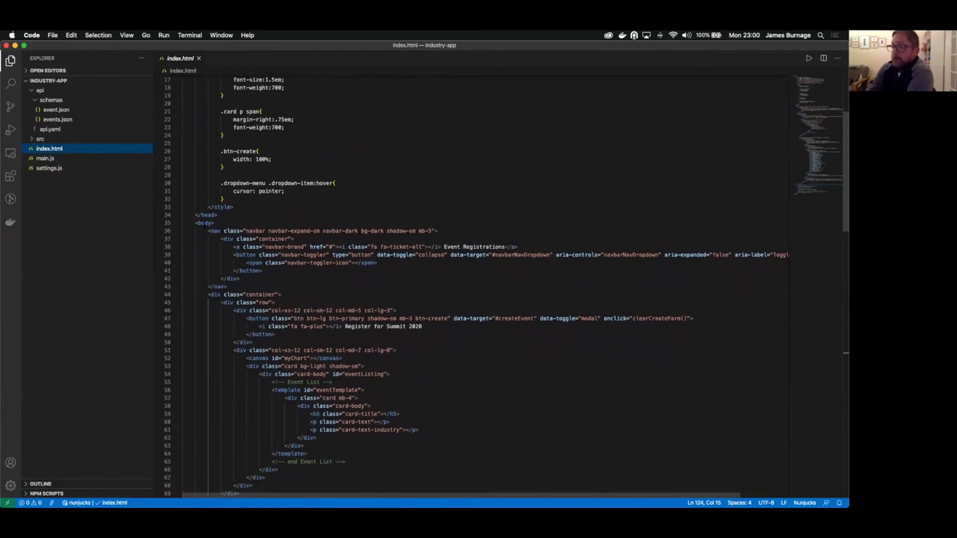
scroll(506, 287, "down", 2)
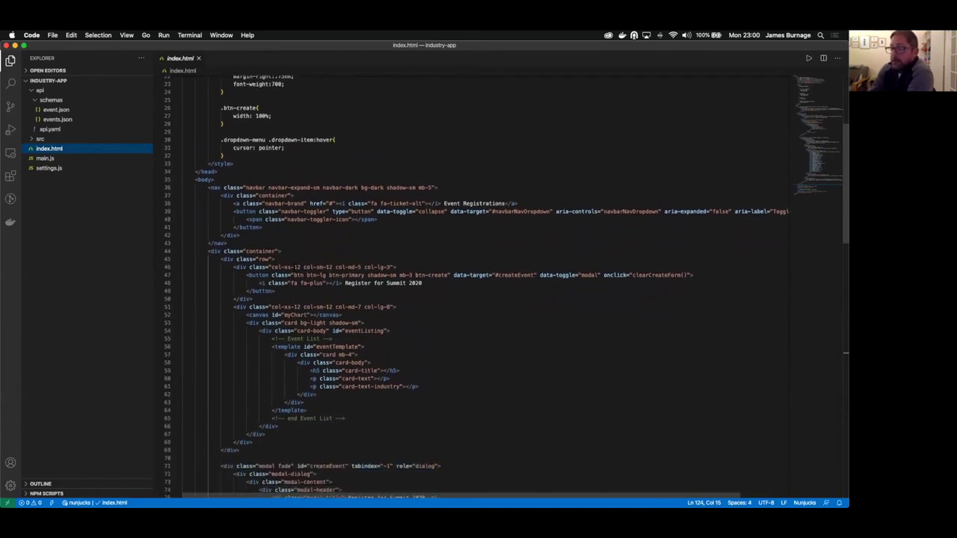
left_click_drag(208, 251, 266, 434)
scroll(301, 377, "down", 6)
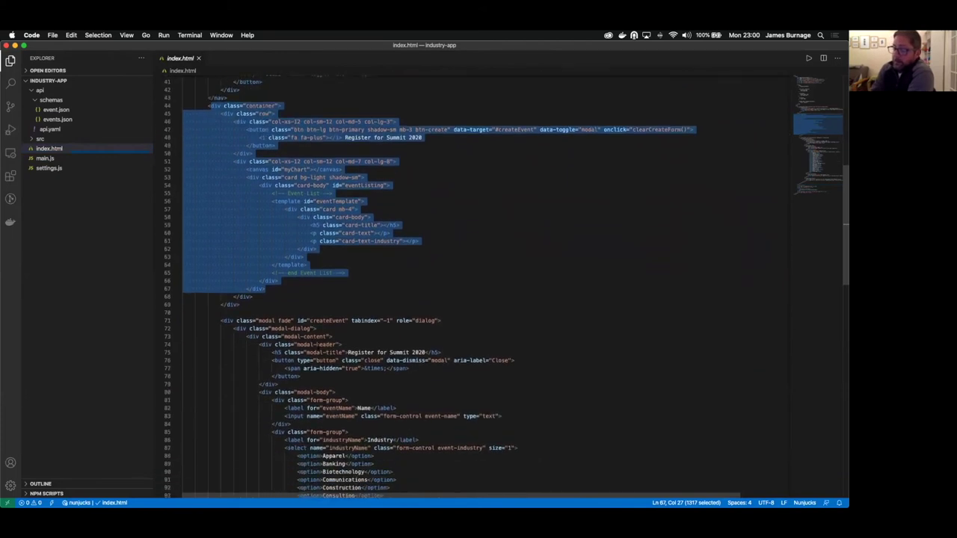
left_click_drag(221, 317, 276, 314)
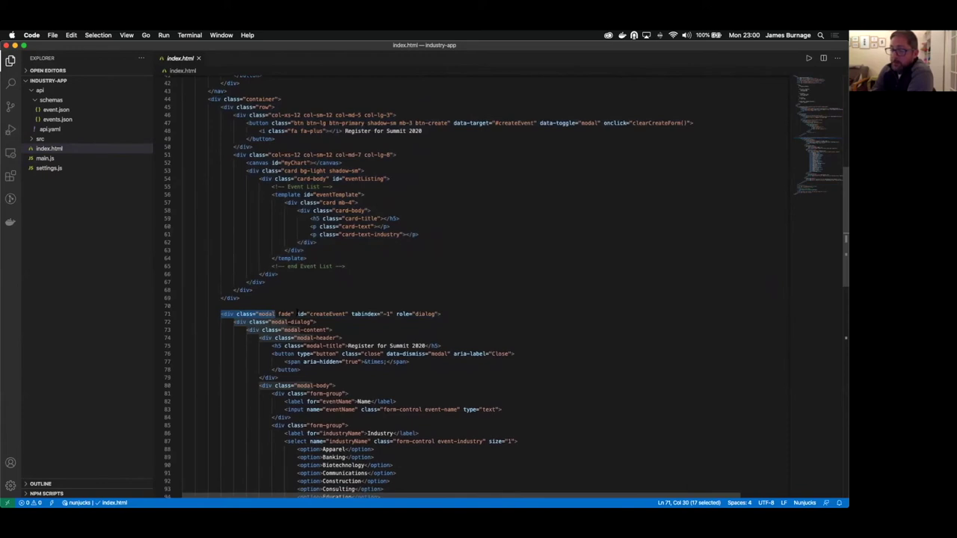
scroll(276, 313, "down", 3)
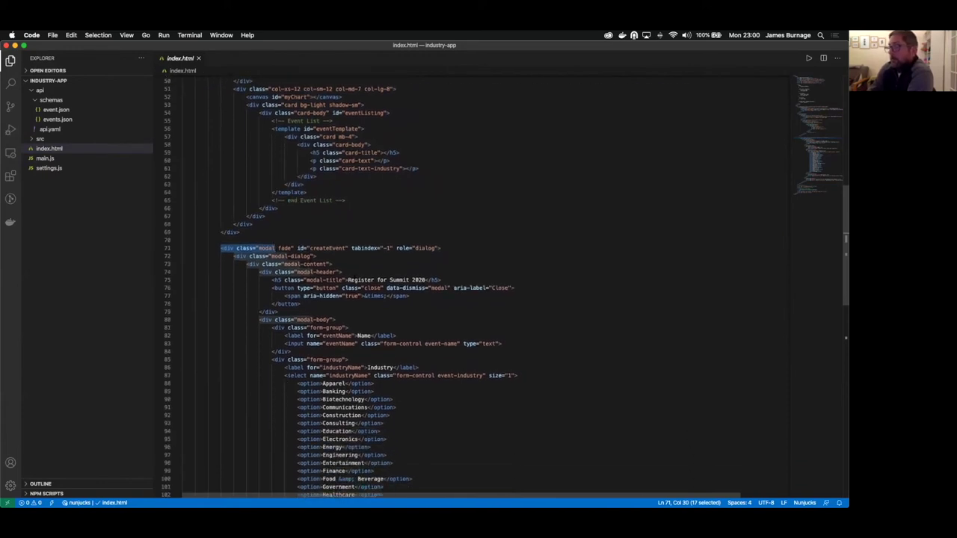
left_click_drag(349, 279, 396, 279)
scroll(397, 280, "down", 3)
left_click_drag(295, 254, 320, 255)
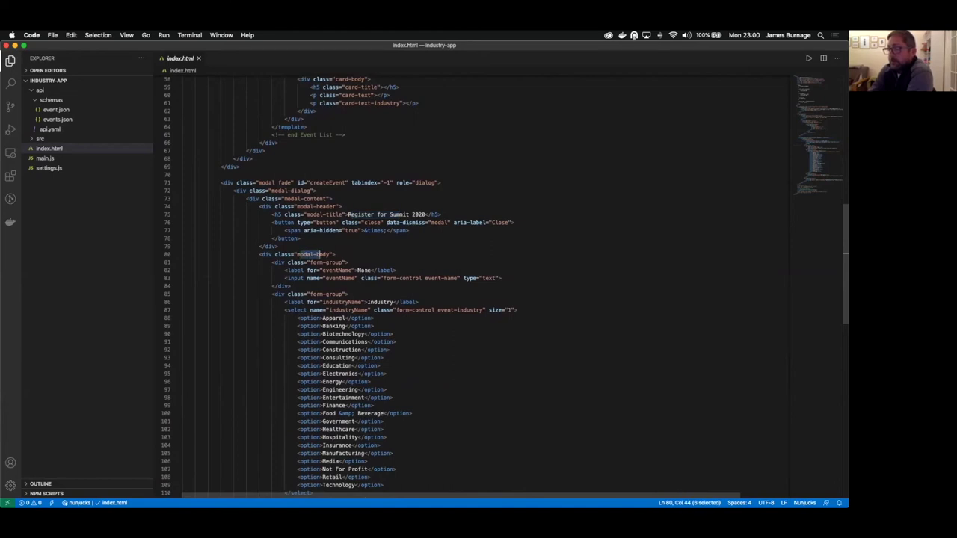
left_click(318, 254)
left_click_drag(357, 270, 395, 302)
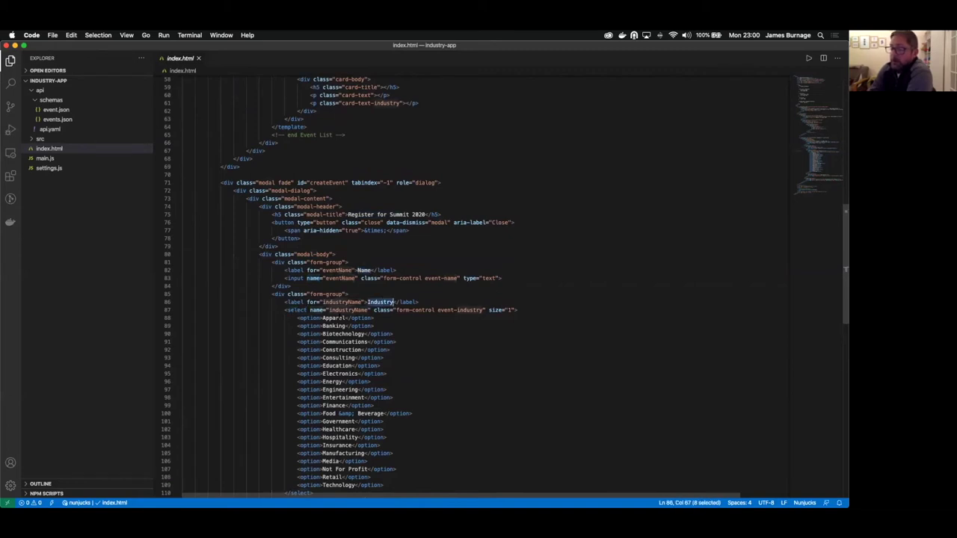
scroll(341, 319, "down", 5)
left_click_drag(384, 406, 181, 238)
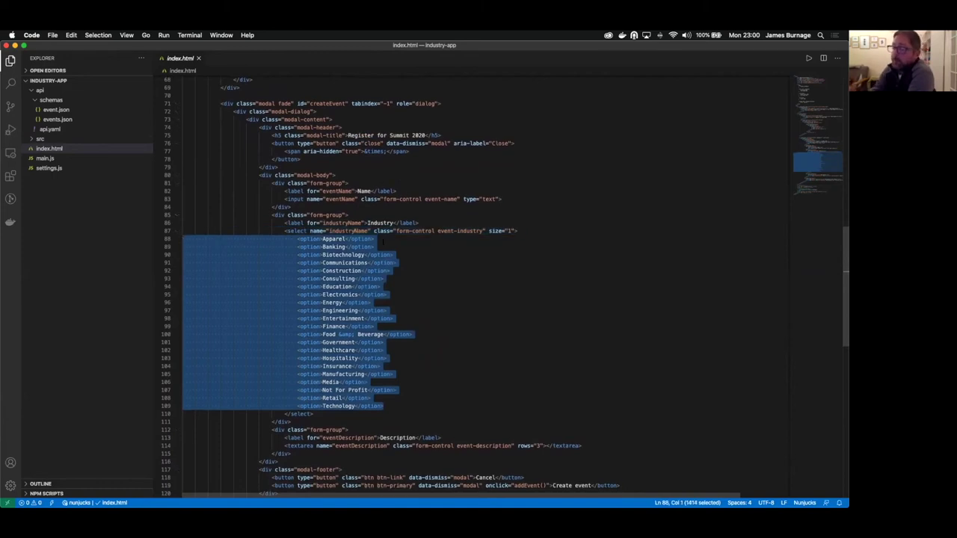
left_click(383, 241)
scroll(383, 241, "down", 5)
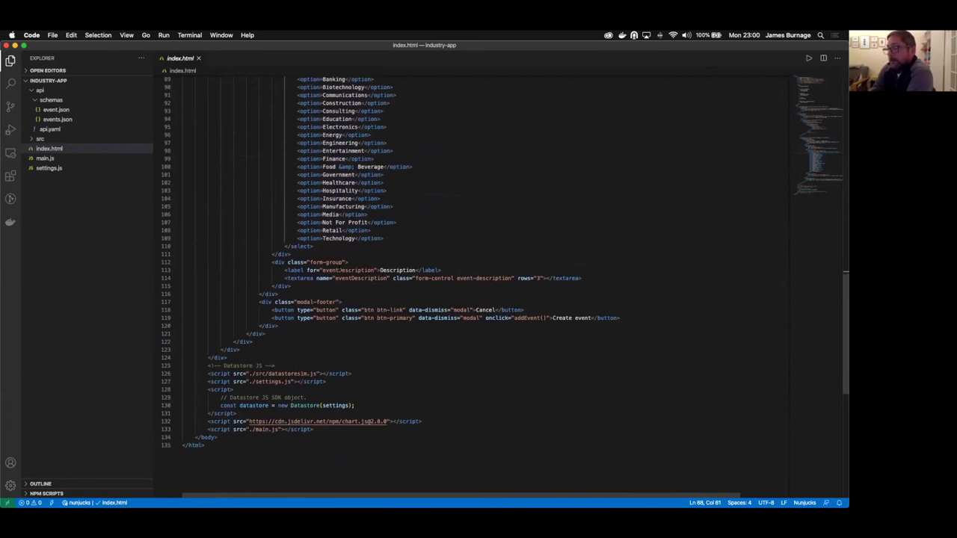
scroll(475, 262, "down", 1)
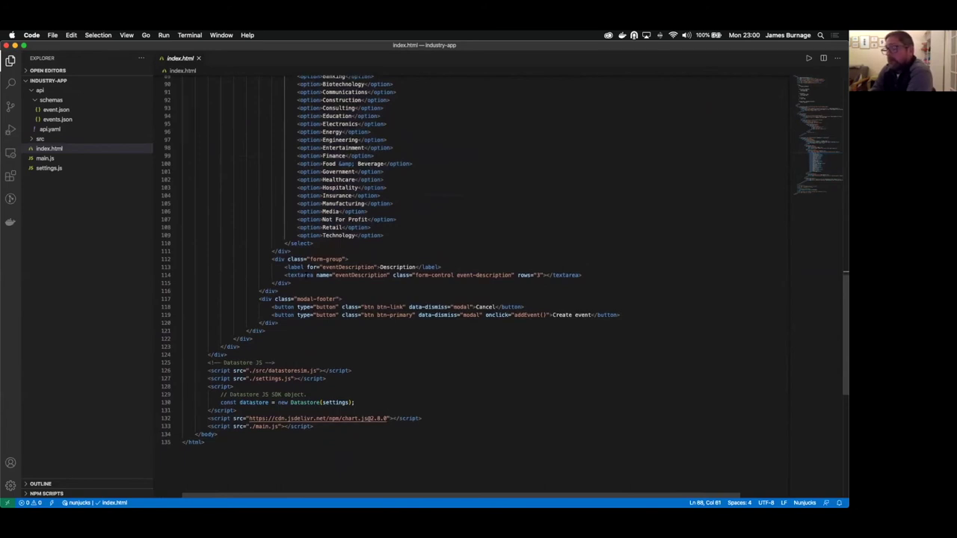
double_click(304, 275)
left_click(352, 267)
double_click(351, 267)
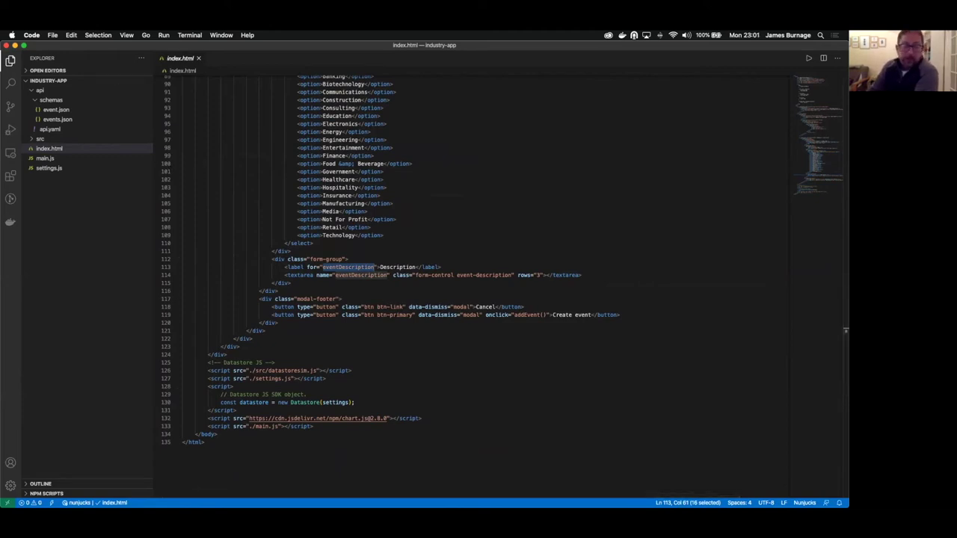
Step: Switch to the Registration Example tab in Chrome and look over the event cards and donut chart
key("super+Tab")
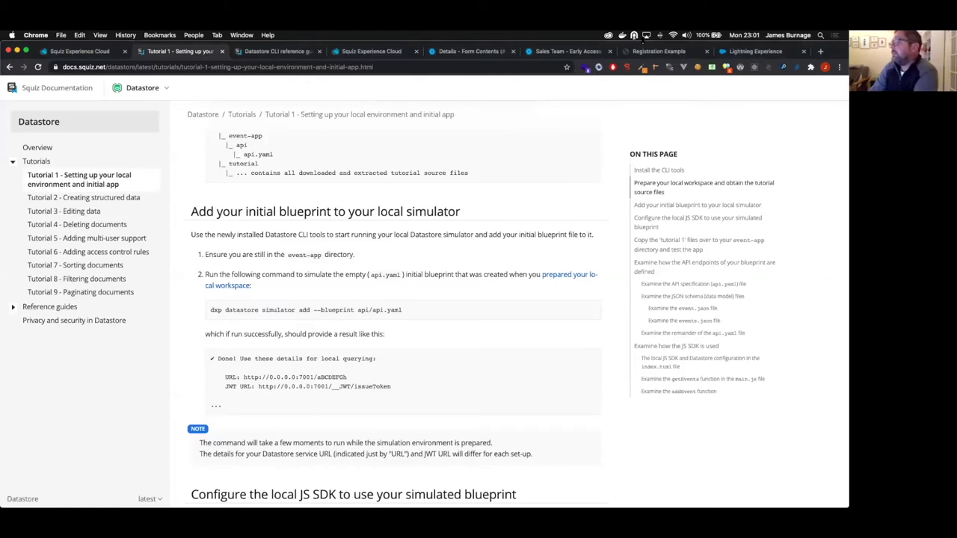
left_click(651, 50)
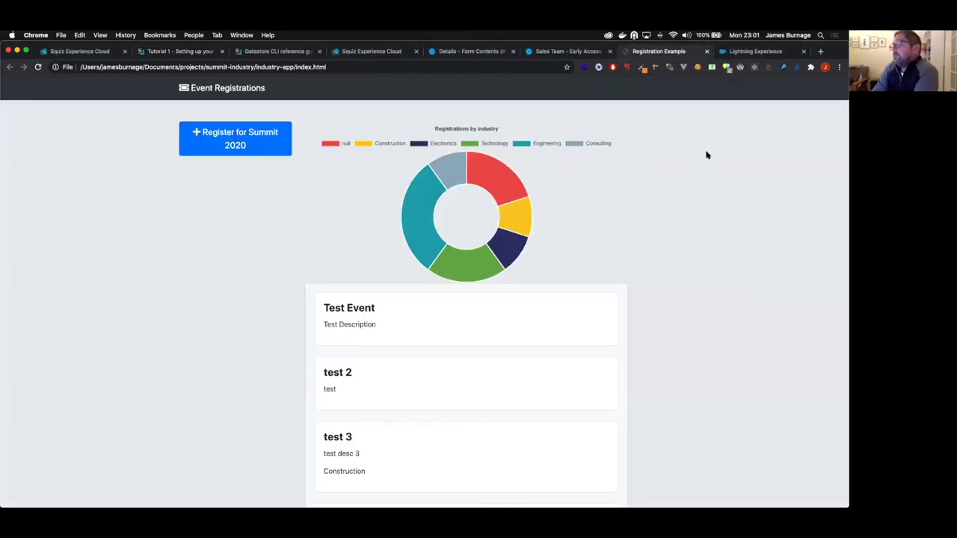
mouse_move(499, 254)
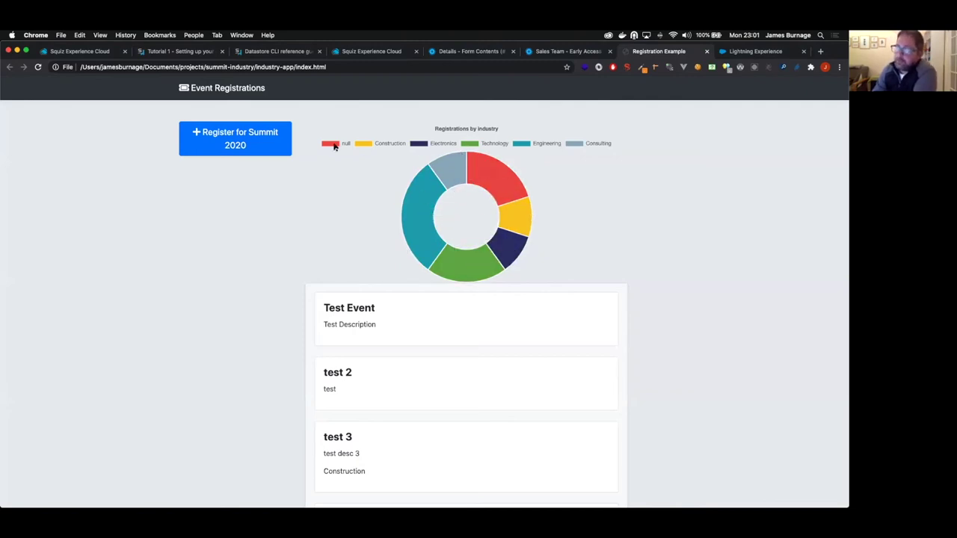
scroll(346, 202, "down", 2)
left_click_drag(325, 247, 410, 331)
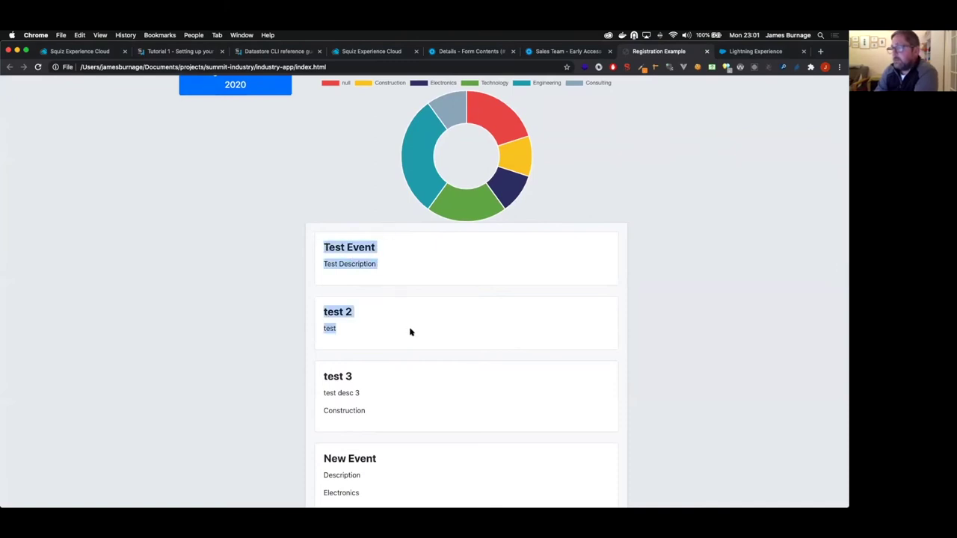
double_click(338, 410)
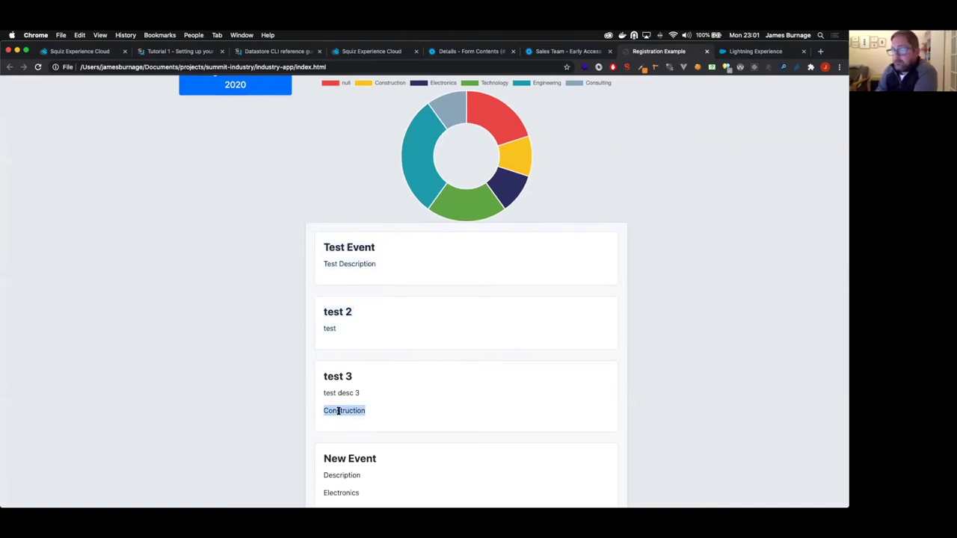
scroll(419, 157, "up", 1)
mouse_move(452, 129)
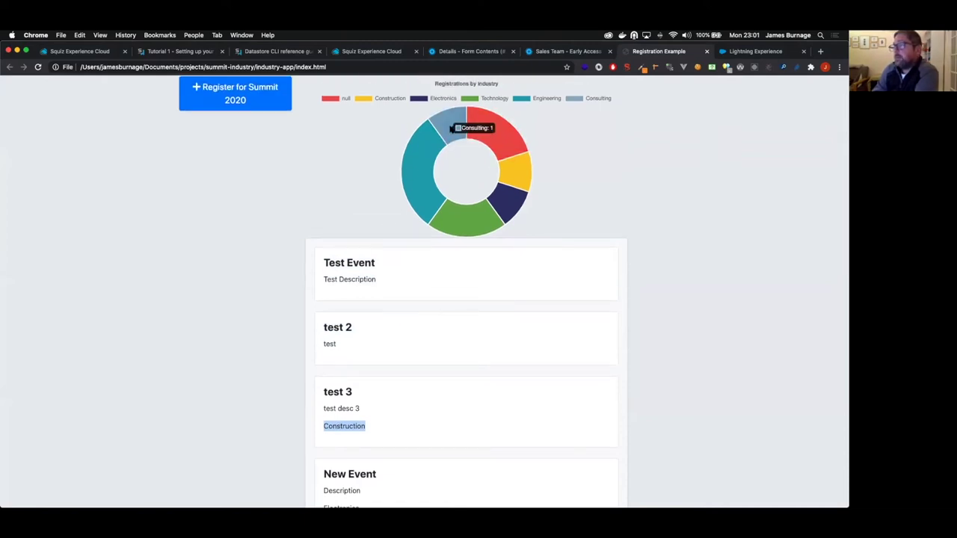
left_click(314, 183)
scroll(295, 187, "up", 2)
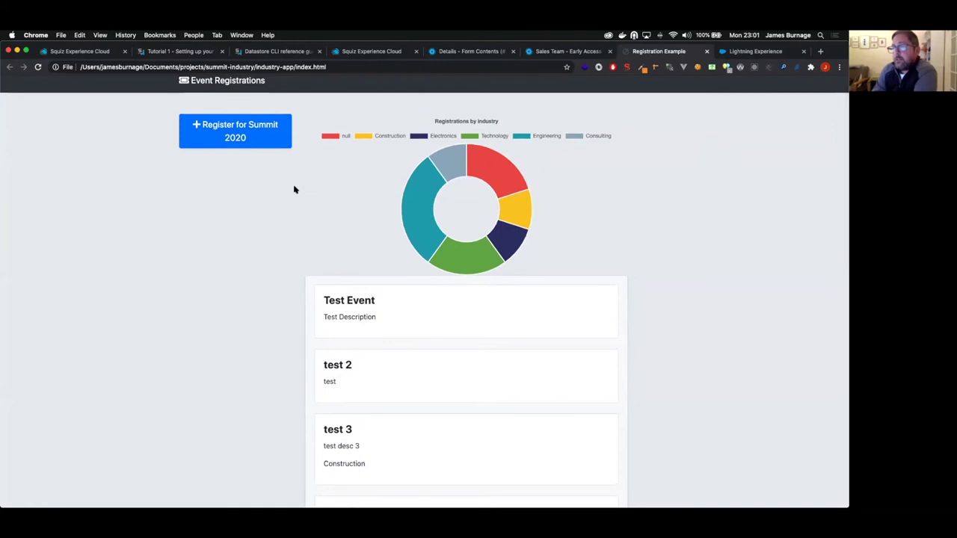
Step: Register 'another test resgstration' for Summit 2020 under Finance with description 'Some description'
left_click(242, 138)
left_click(360, 146)
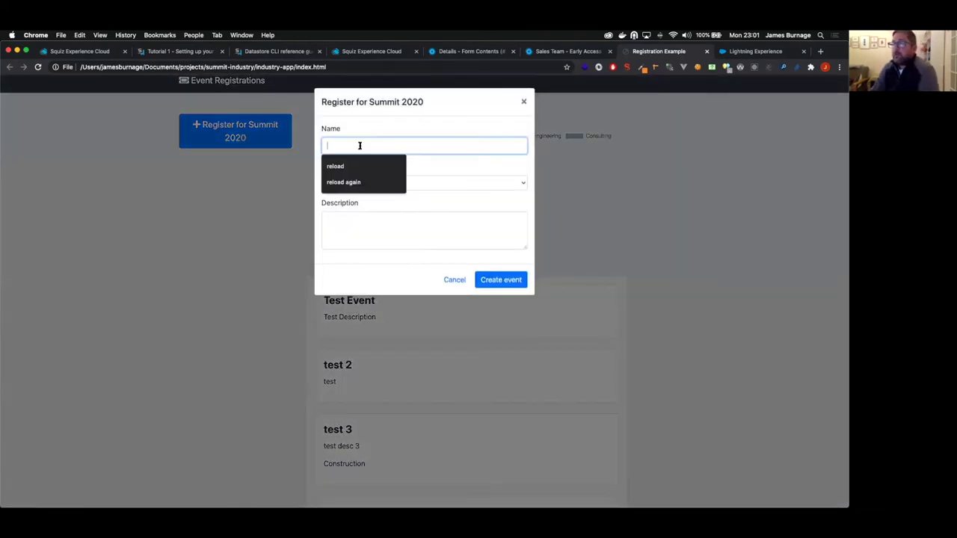
type("anot")
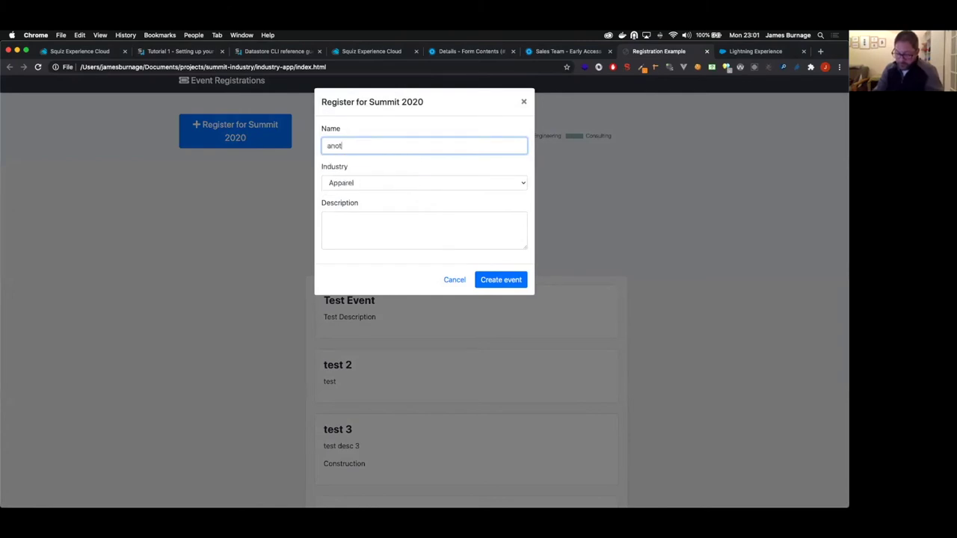
type("her test re")
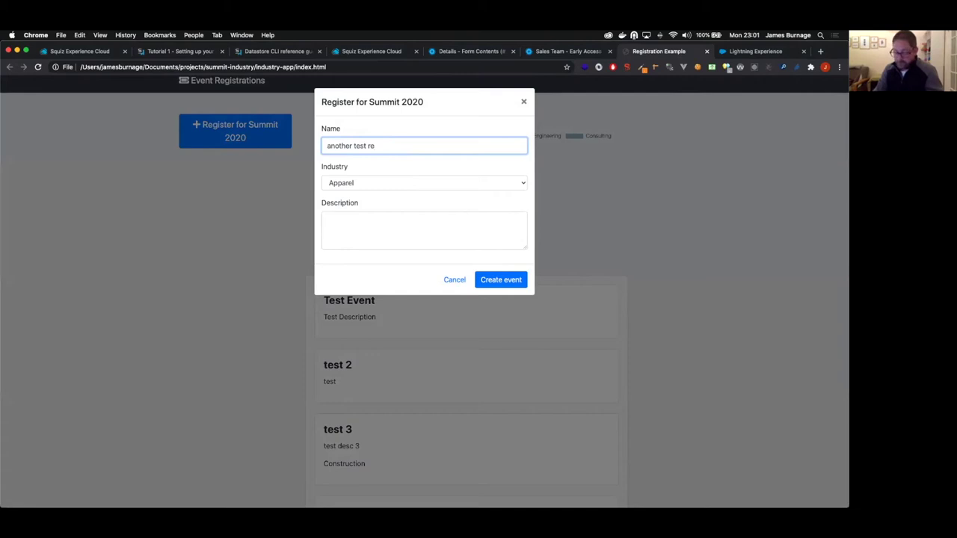
type("sgstration")
key("Tab")
left_click(387, 187)
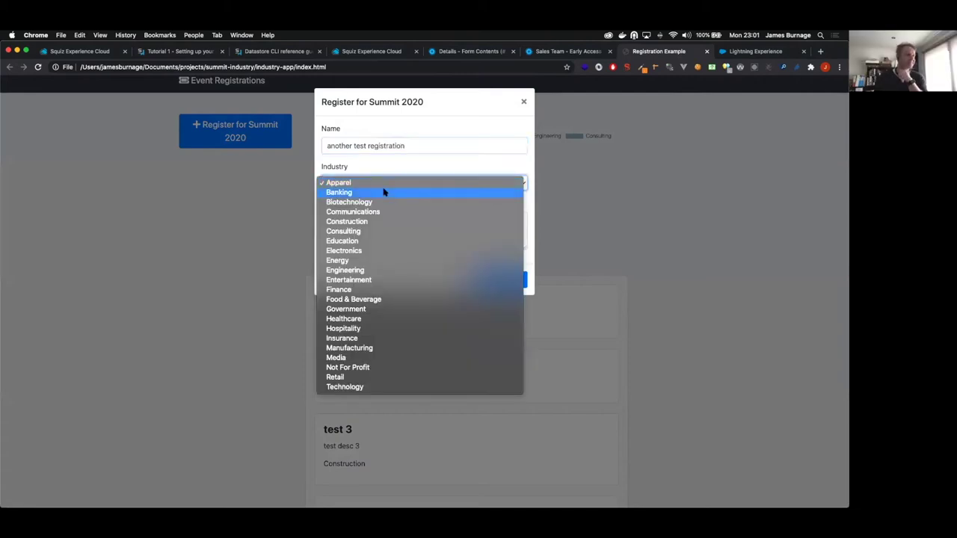
left_click(356, 289)
left_click(347, 228)
type("Some description")
left_click(504, 279)
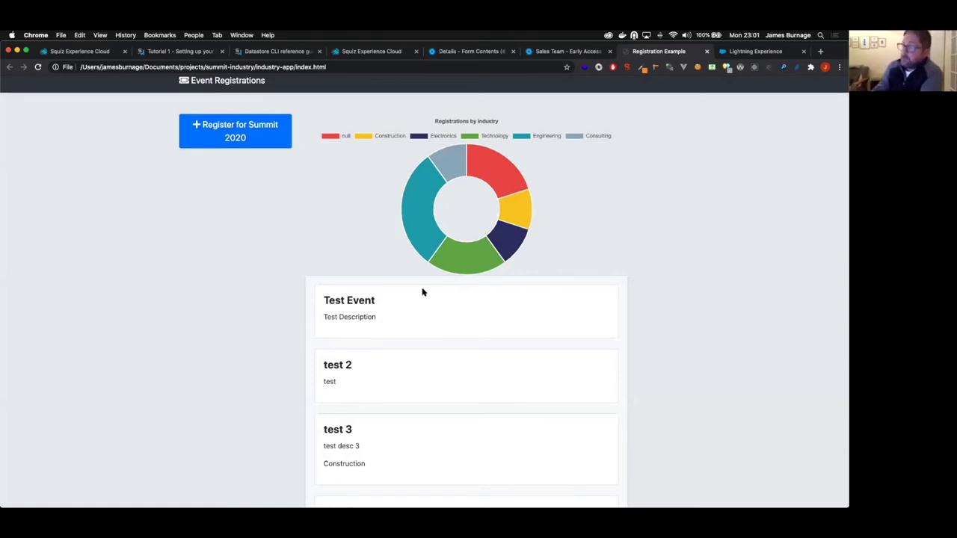
Step: Scroll to the new registration card and check its Finance industry
scroll(401, 319, "down", 8)
scroll(402, 319, "down", 3)
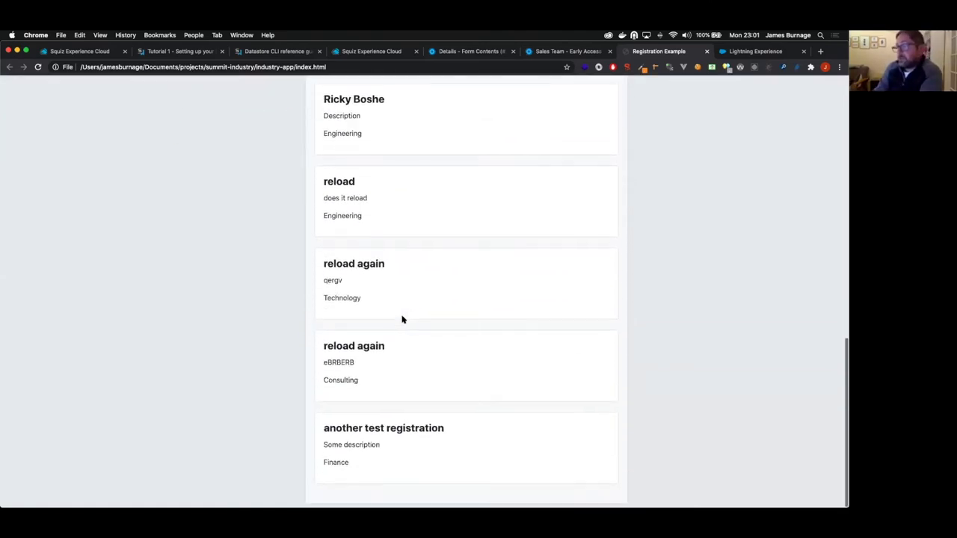
left_click_drag(323, 435, 446, 423)
left_click(446, 423)
scroll(376, 468, "up", 1)
double_click(326, 471)
left_click(342, 451)
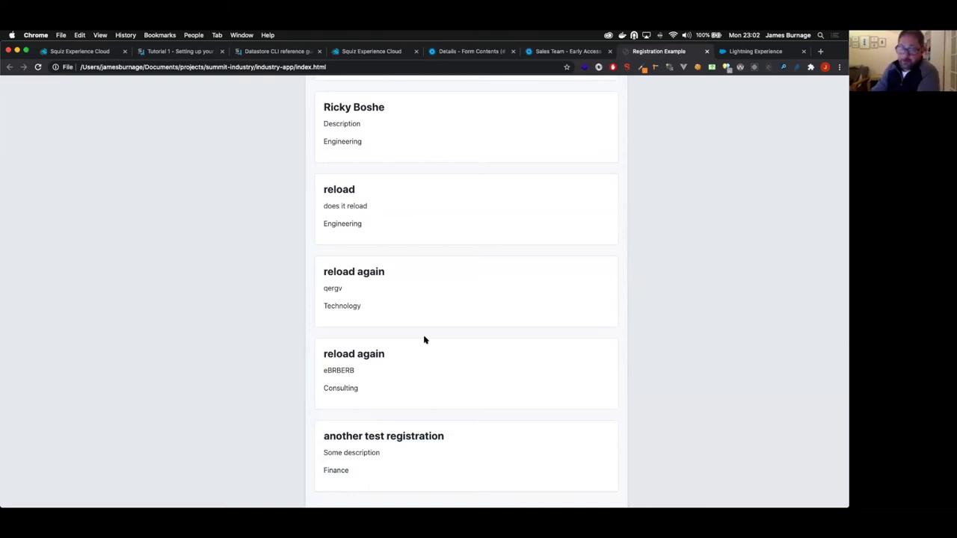
Step: Reload the page so the donut chart shows a Finance slice
key("super+r")
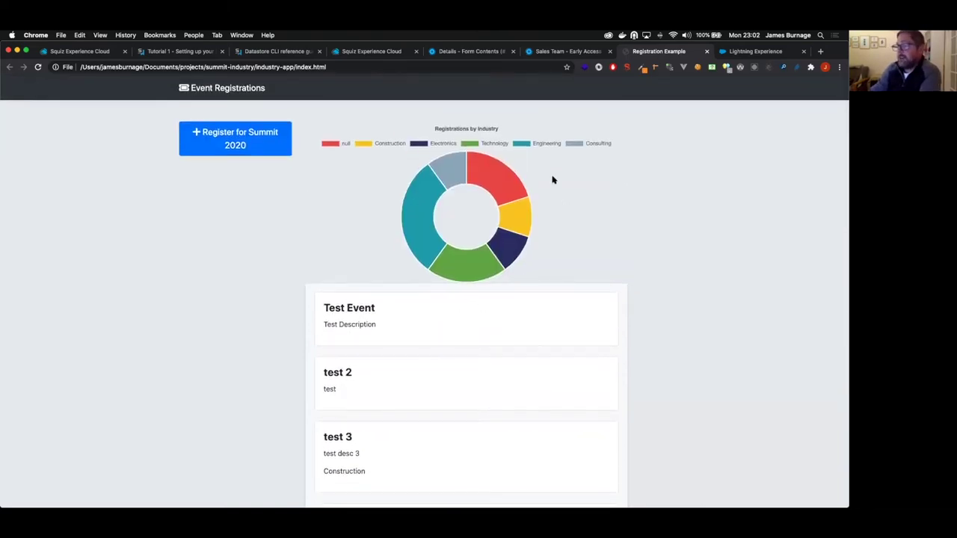
mouse_move(493, 166)
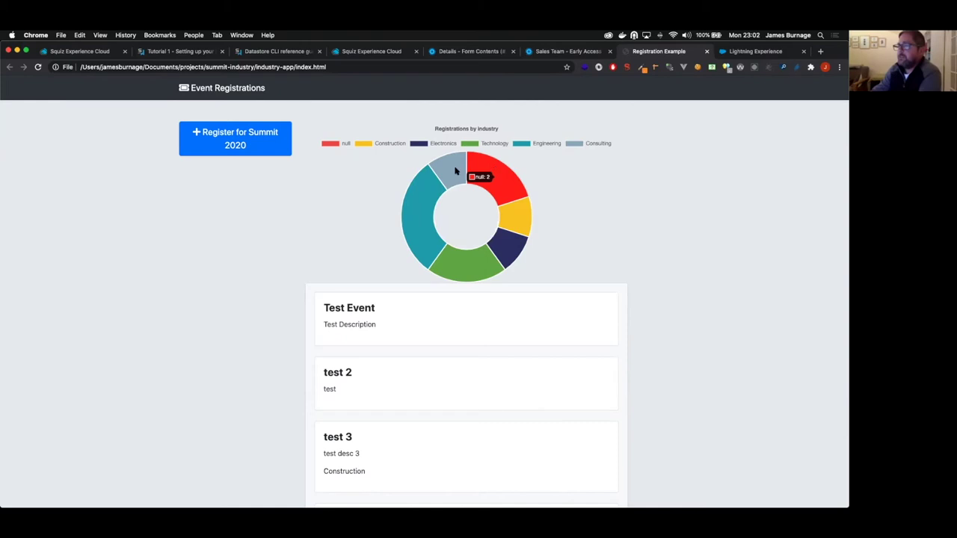
key("super+r")
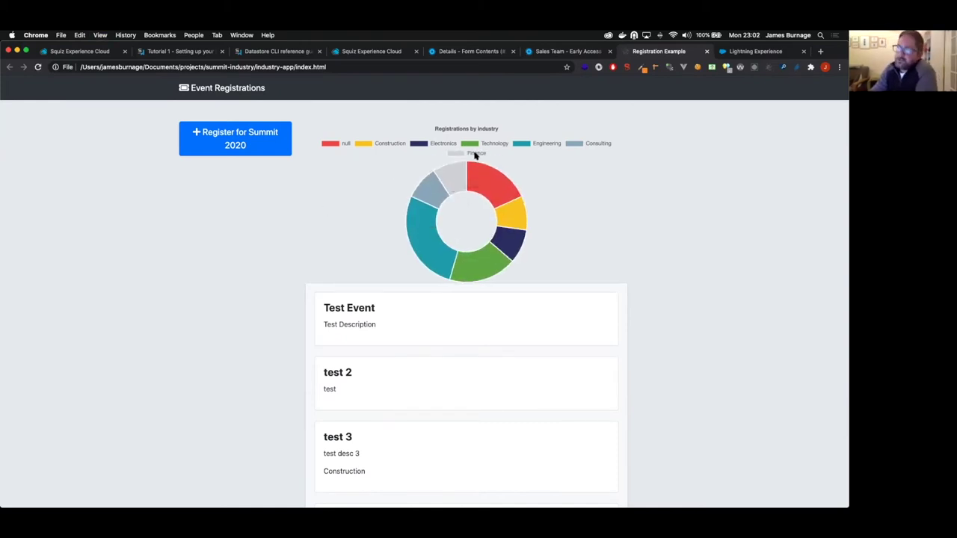
Step: Register a second attendee with a test name under Finance, described 'another summary'
left_click(239, 140)
left_click(342, 145)
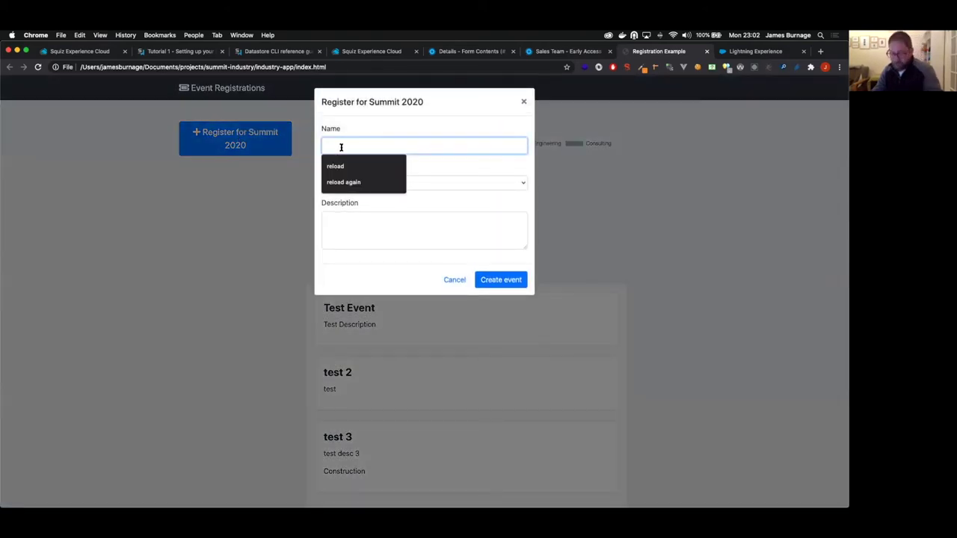
type("james Another test")
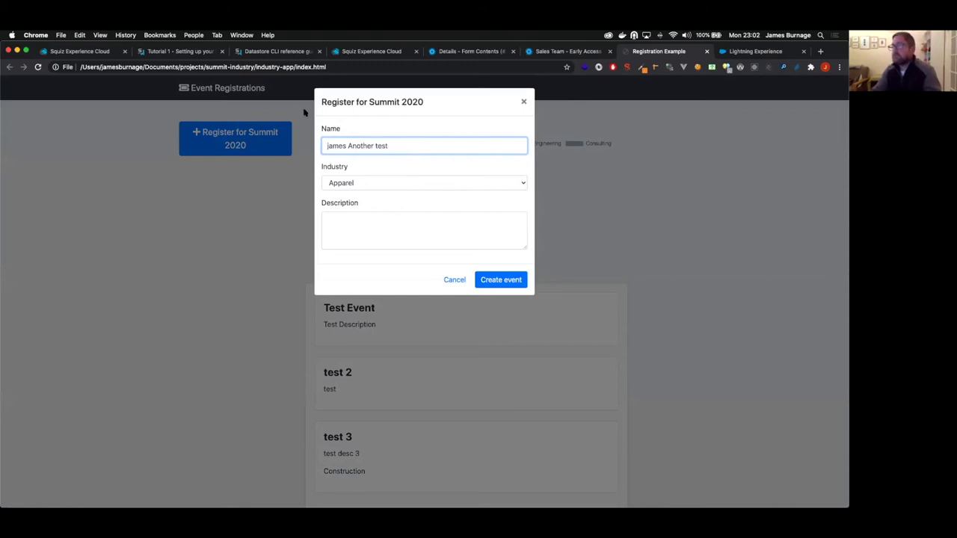
left_click(366, 183)
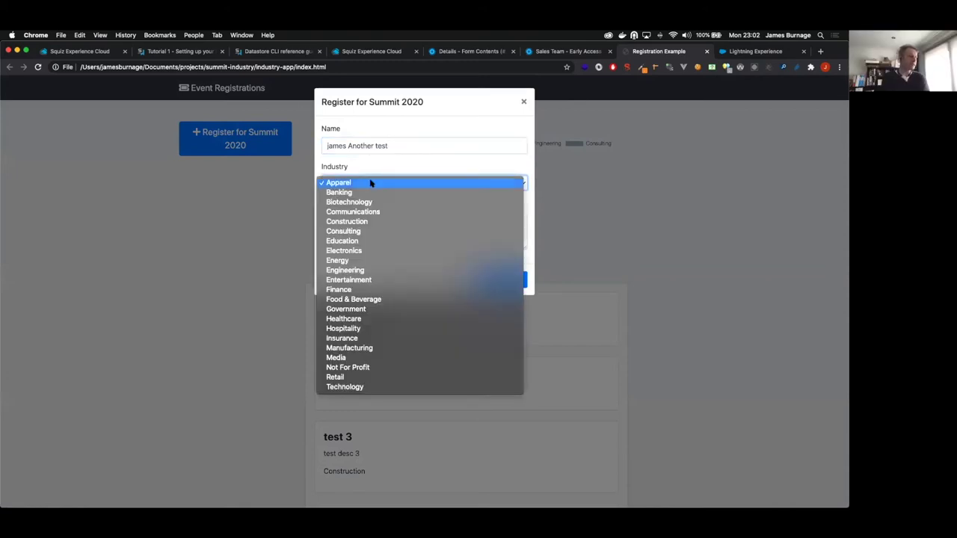
left_click(359, 290)
left_click(351, 226)
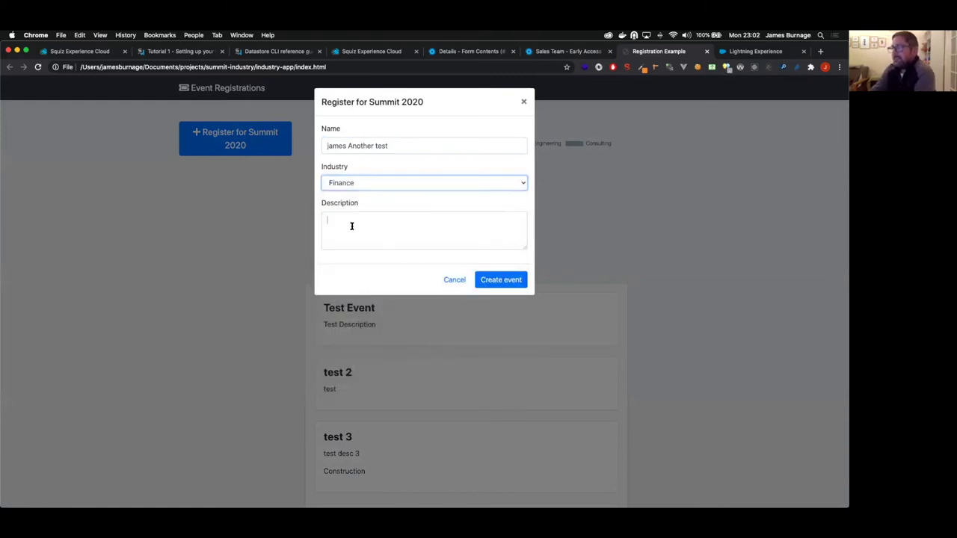
type("another")
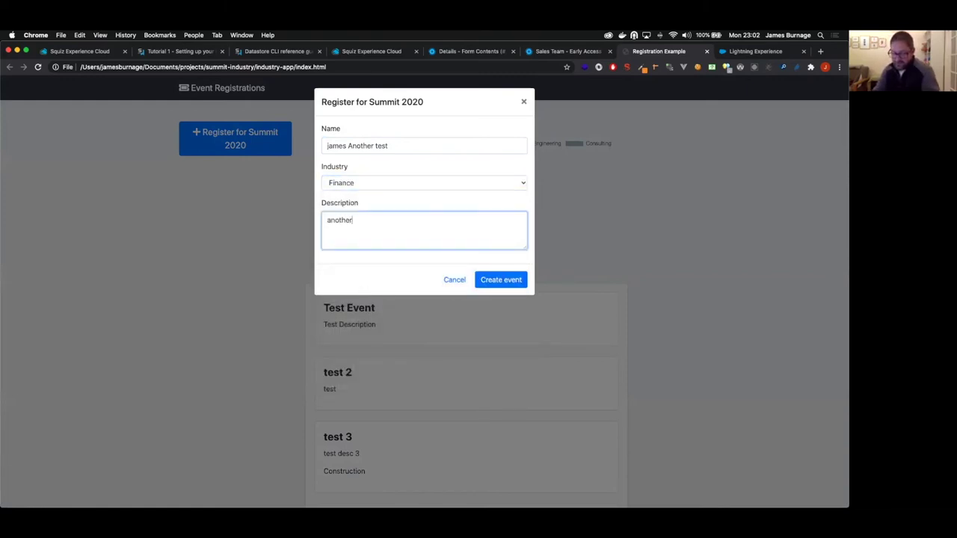
type(" summary")
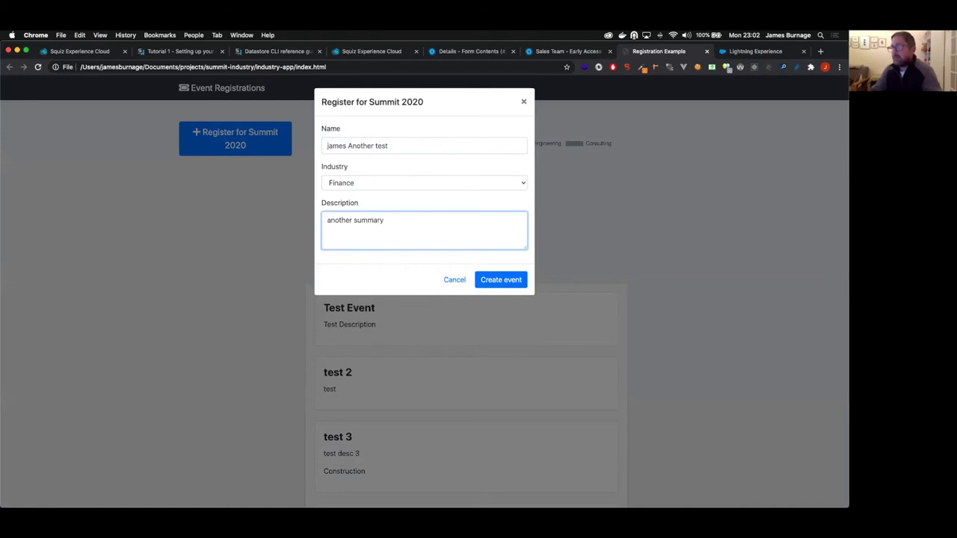
left_click(497, 280)
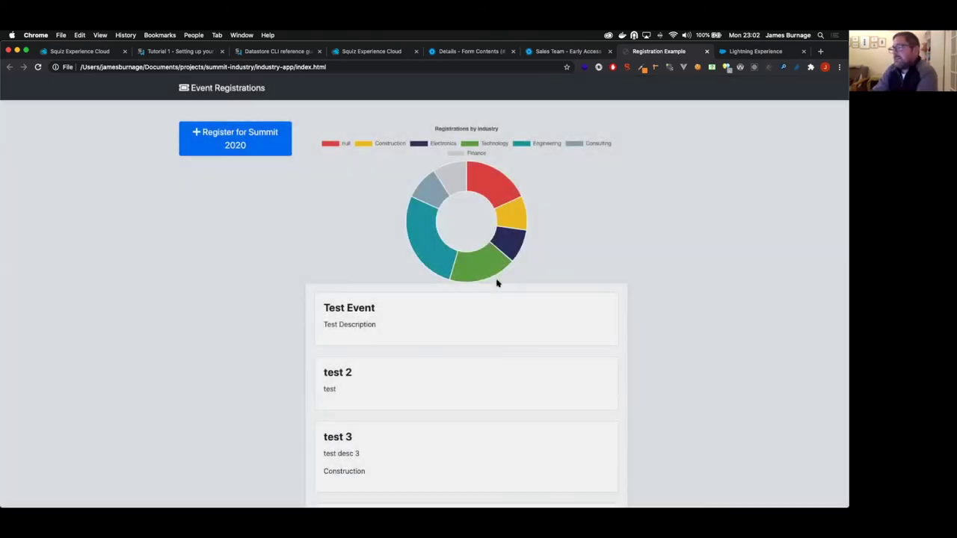
Step: Check the newly added card and confirm the donut chart's Finance slice now counts 2
scroll(603, 341, "down", 15)
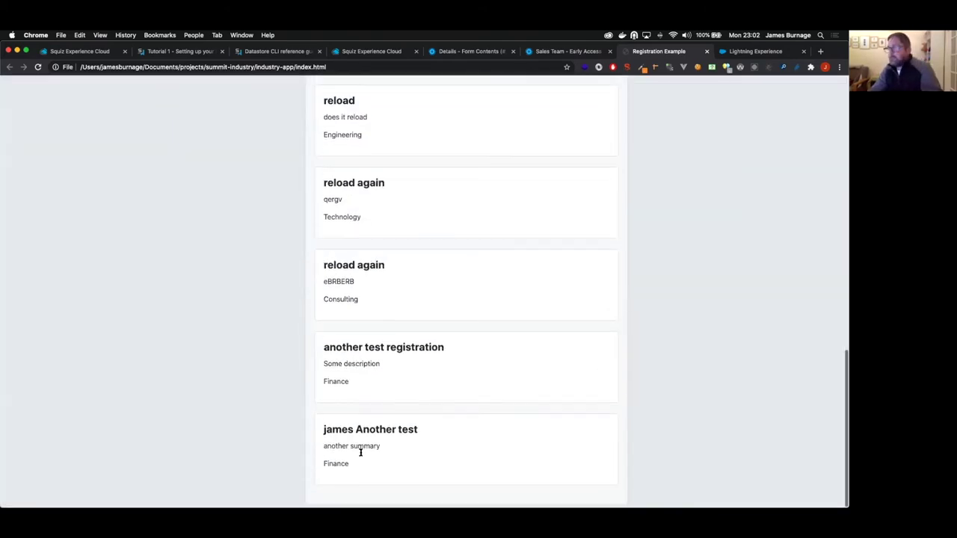
left_click_drag(323, 432, 373, 467)
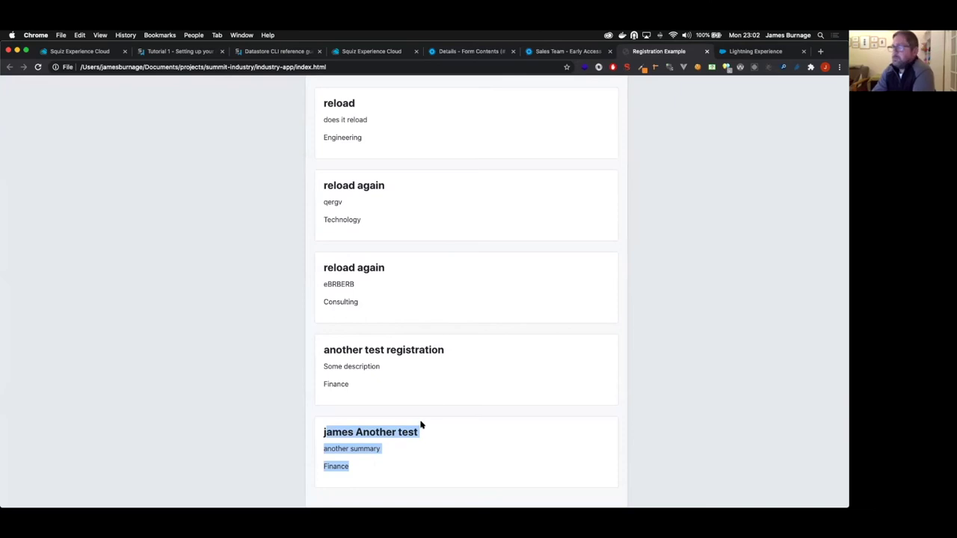
scroll(434, 395, "up", 15)
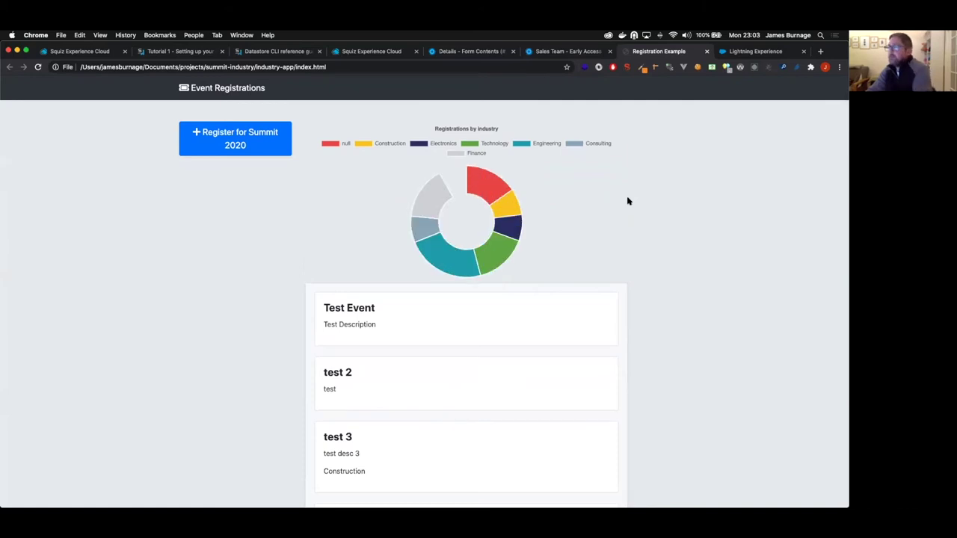
mouse_move(452, 182)
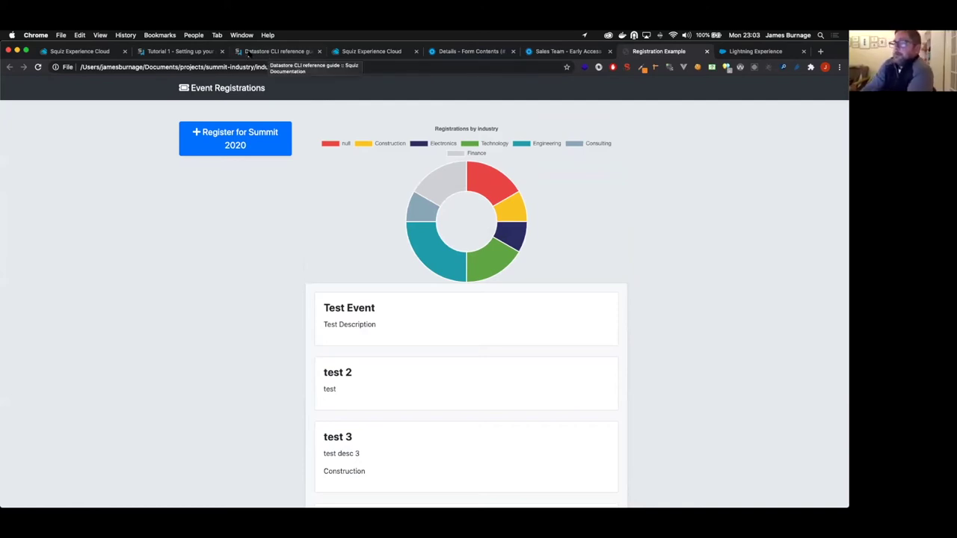
Step: Open the Datastore page and locate the CLI login and dxp datastore blueprint add commands
left_click(93, 54)
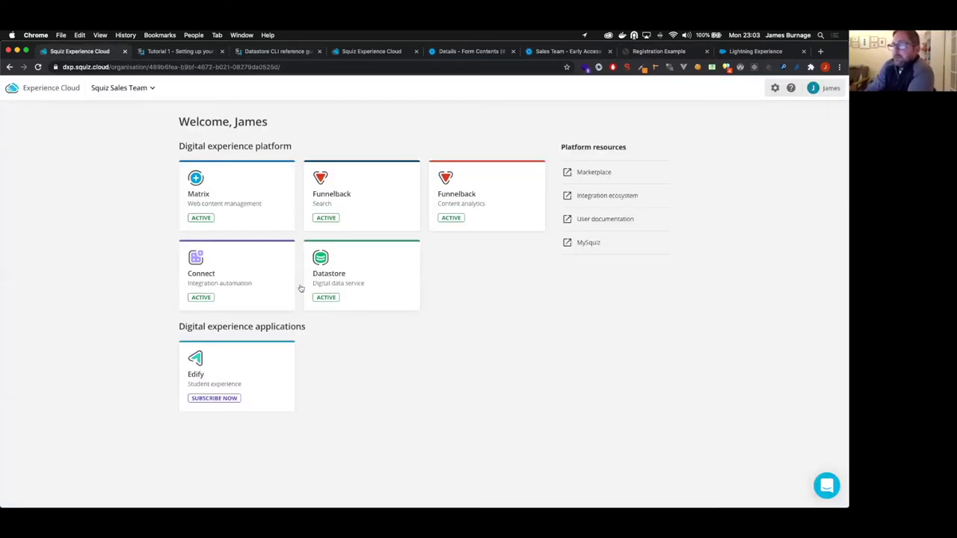
left_click(345, 280)
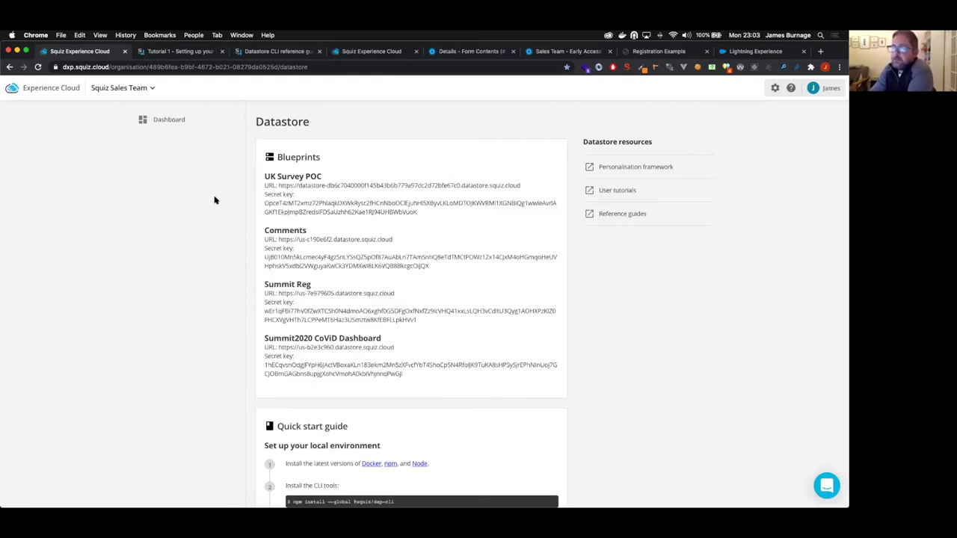
scroll(215, 200, "down", 6)
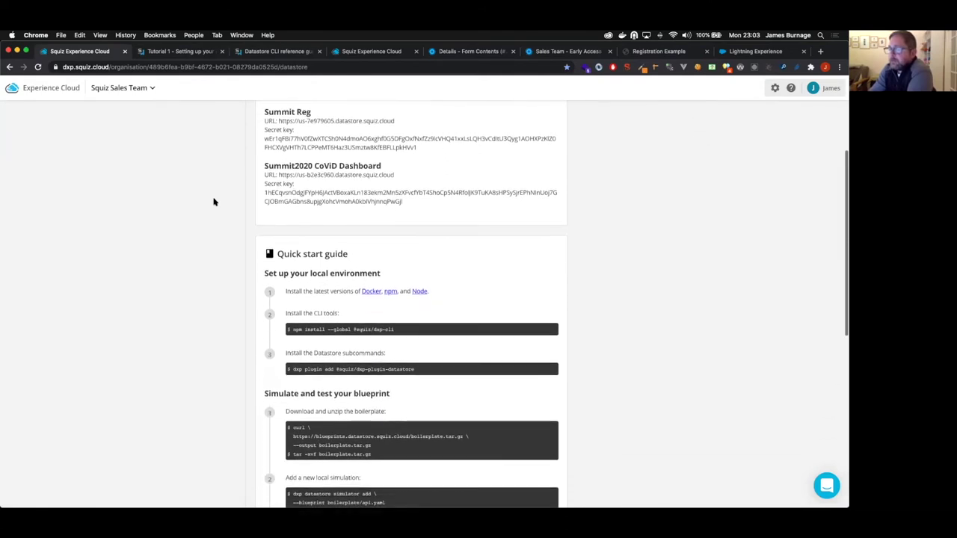
scroll(213, 202, "down", 3)
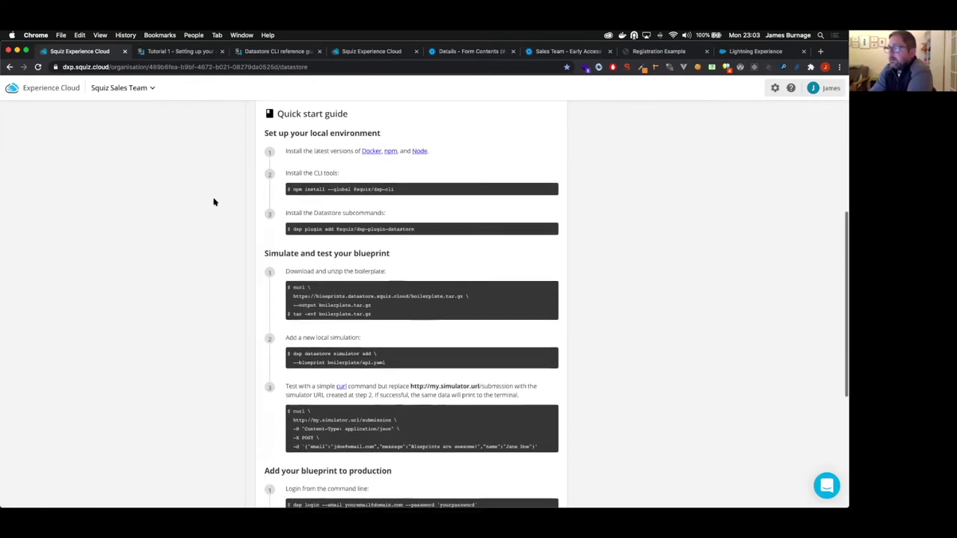
scroll(213, 202, "down", 5)
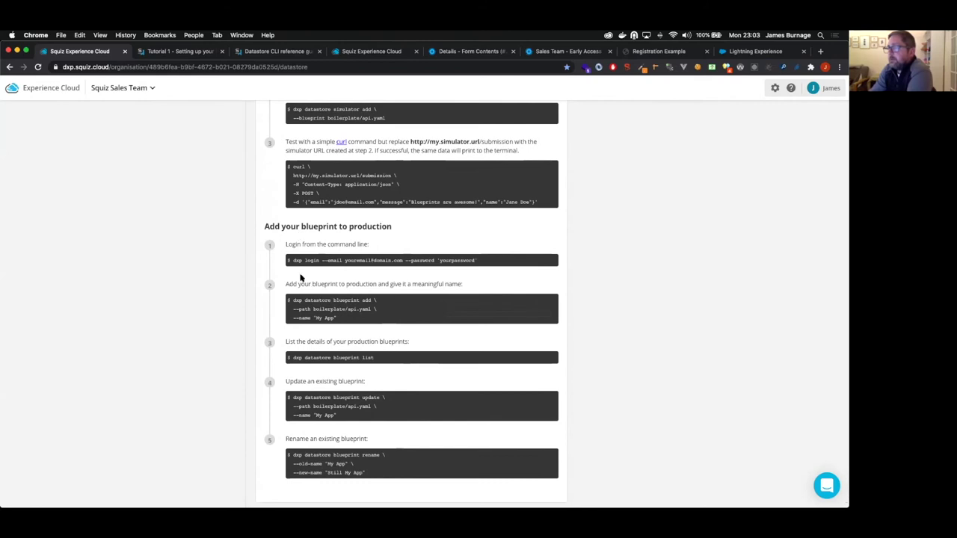
left_click_drag(295, 261, 493, 263)
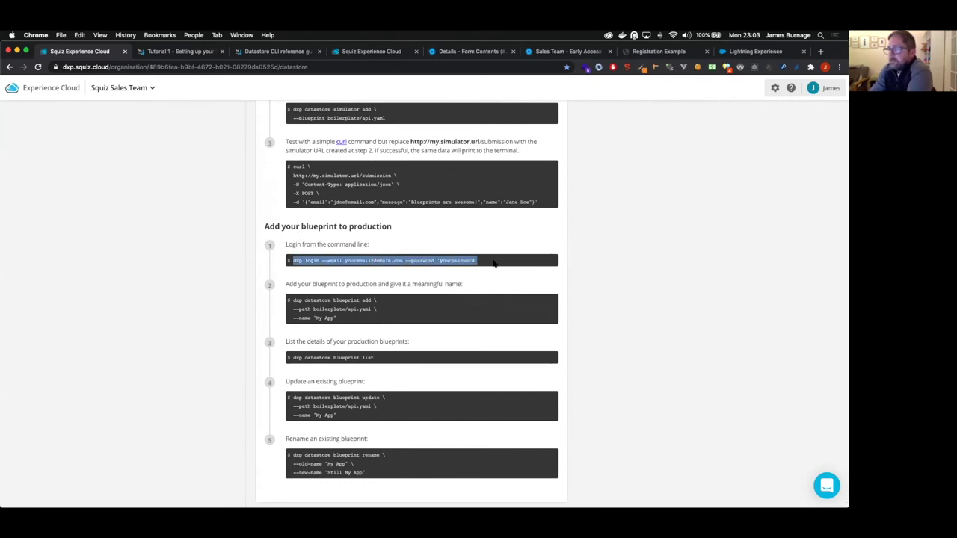
left_click(377, 300)
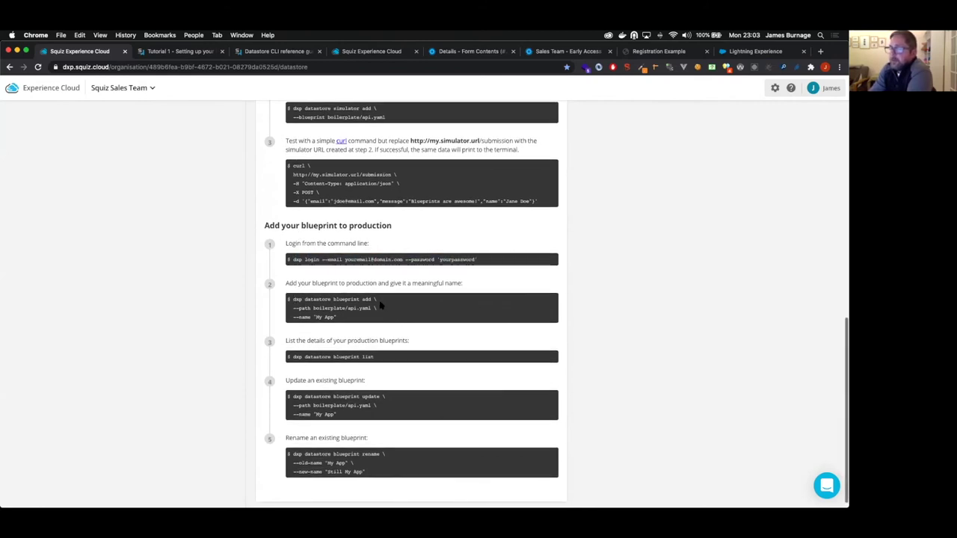
left_click_drag(294, 299, 340, 322)
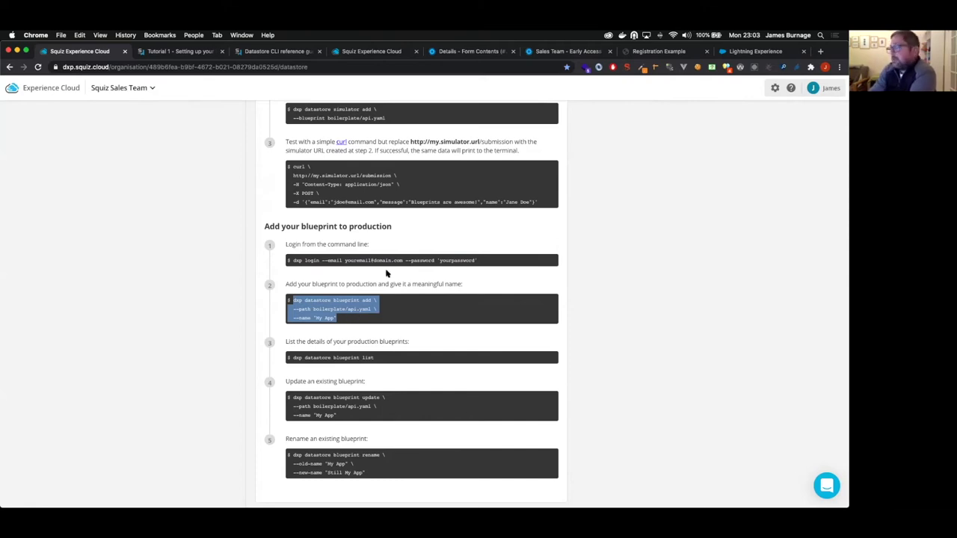
Step: Select the Summit Reg blueprint's datastore URL, then go to the Details - Form Contents page
scroll(384, 268, "up", 15)
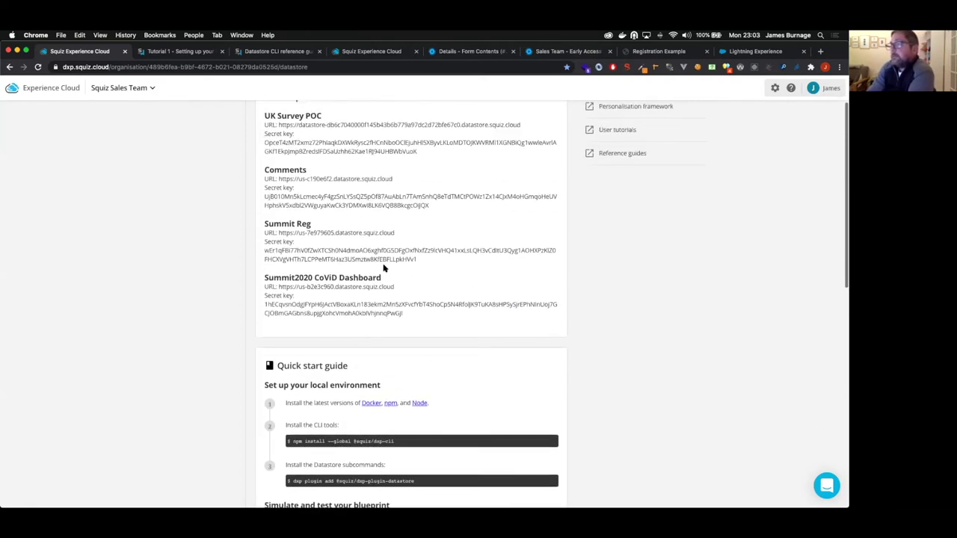
left_click_drag(264, 234, 314, 235)
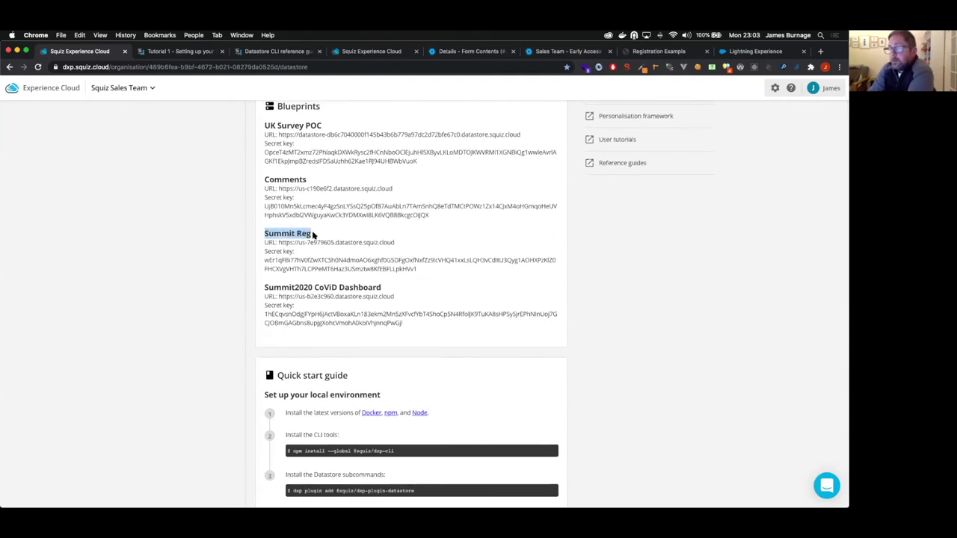
left_click(297, 236)
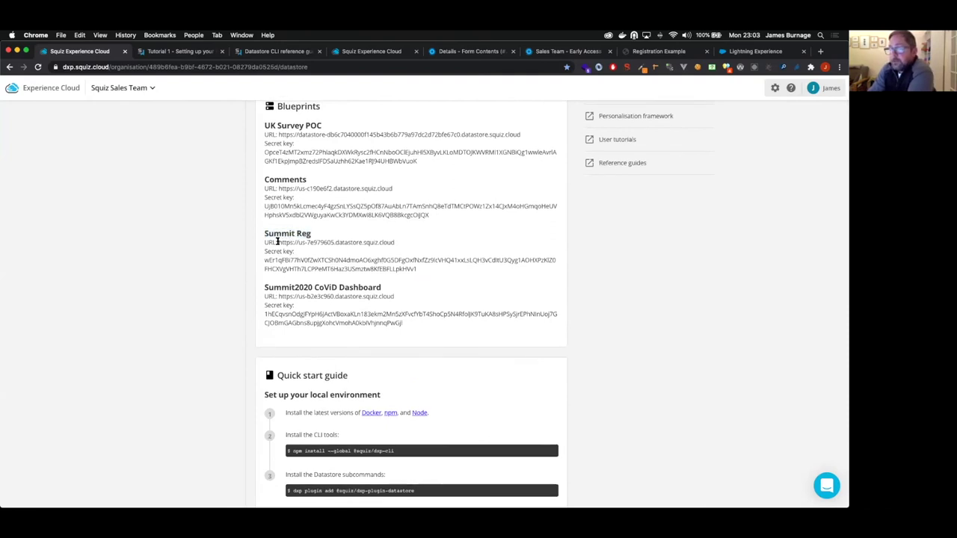
left_click_drag(278, 242, 402, 243)
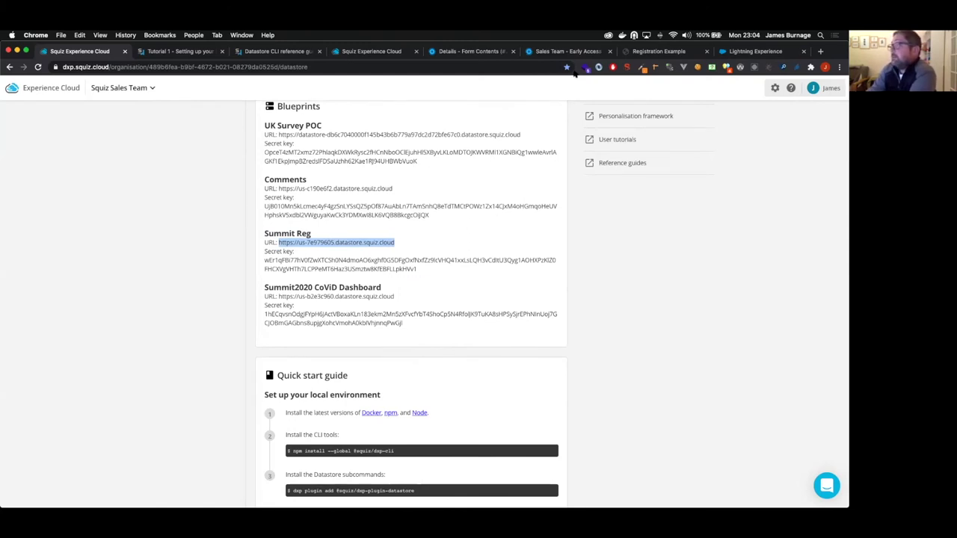
left_click(468, 51)
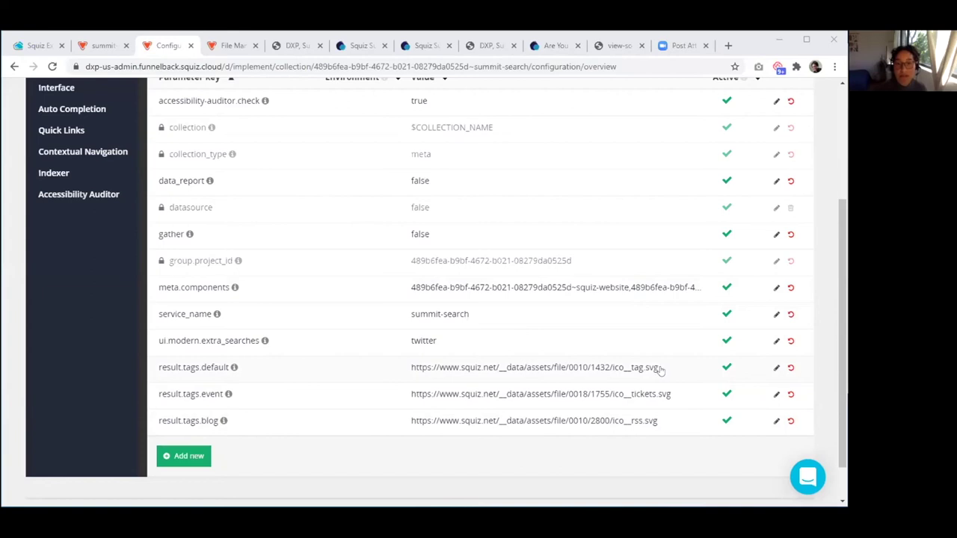
Step: Copy the result.tags.event icon URL and load the ticket icon in a new tab
left_click_drag(661, 370, 420, 367)
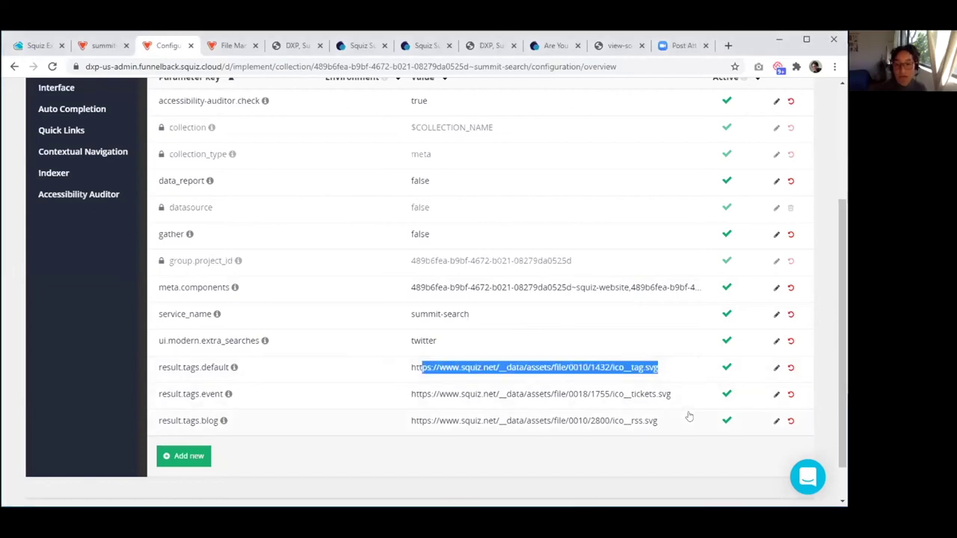
left_click_drag(671, 396, 412, 399)
triple_click(408, 401)
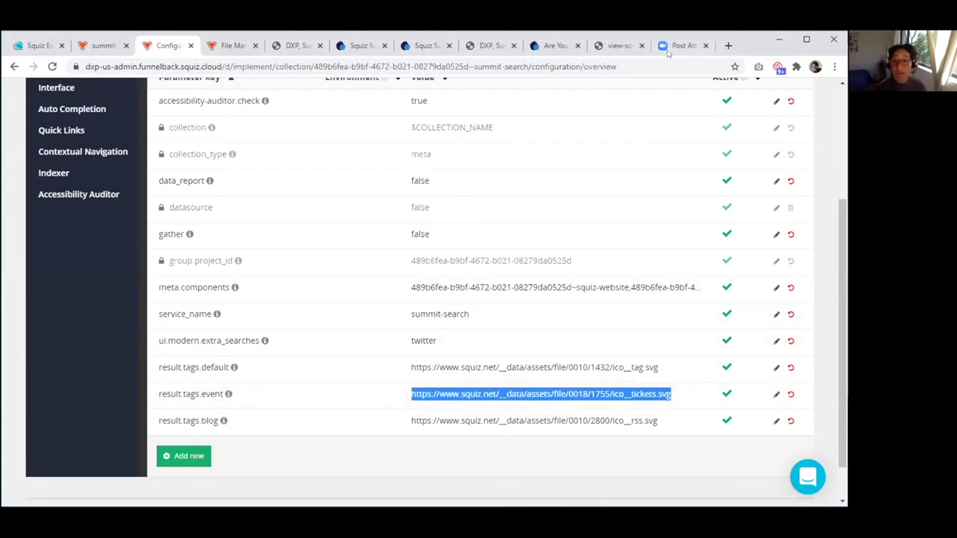
left_click(728, 45)
key("ctrl+v")
key("Return")
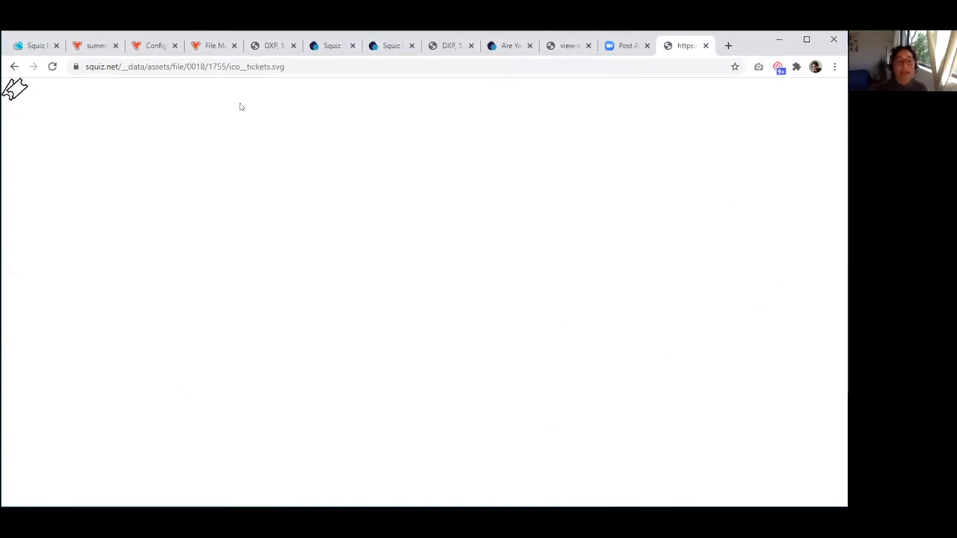
Step: Return to the summit-search search package dashboard
left_click(103, 46)
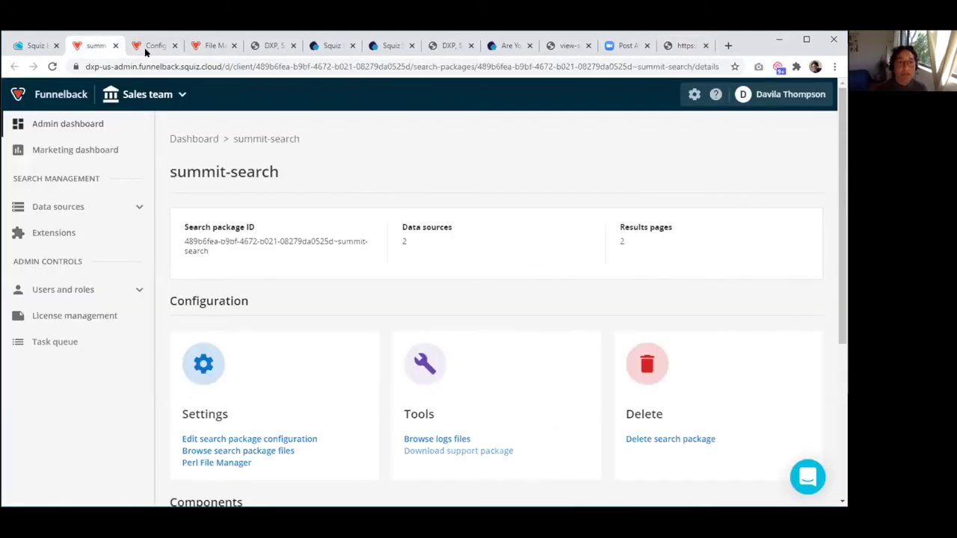
left_click(154, 47)
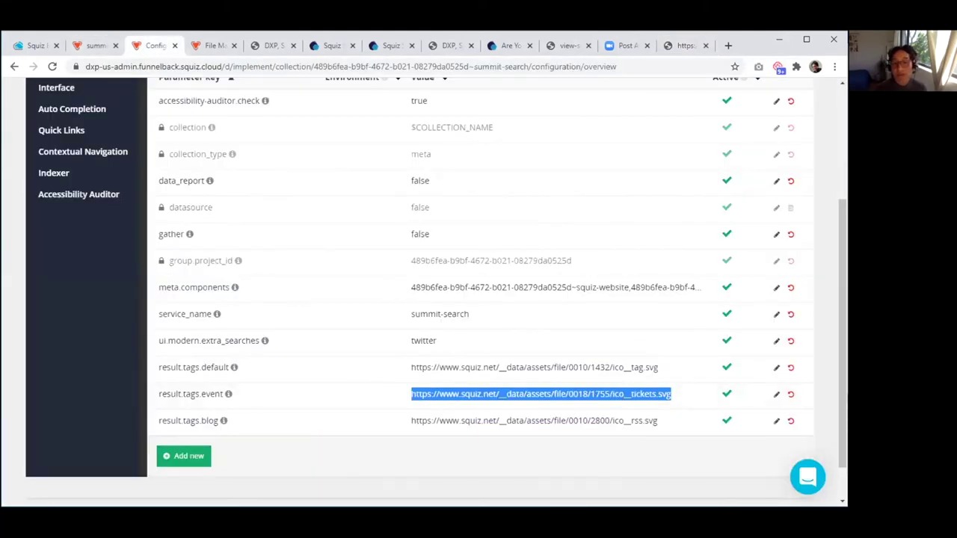
scroll(840, 381, "down", 1)
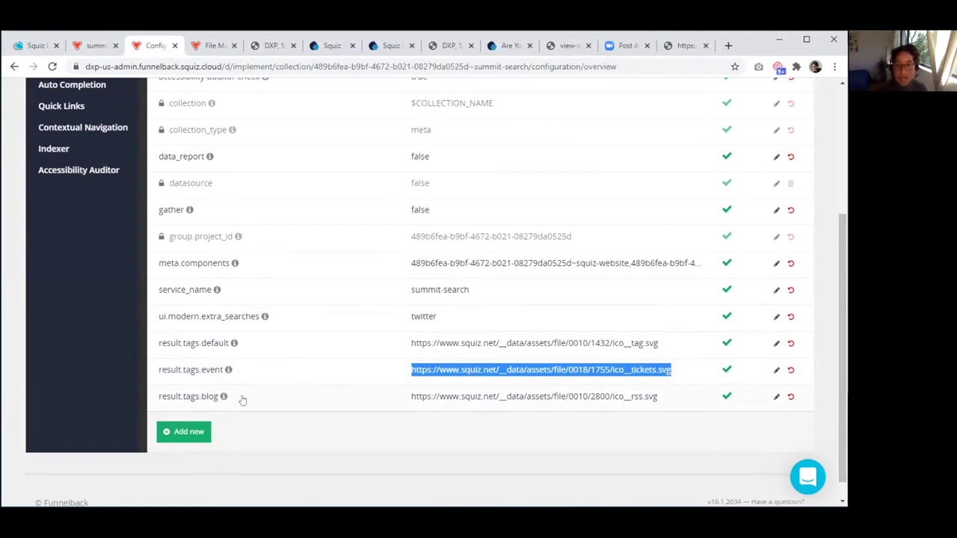
scroll(242, 399, "up", 2)
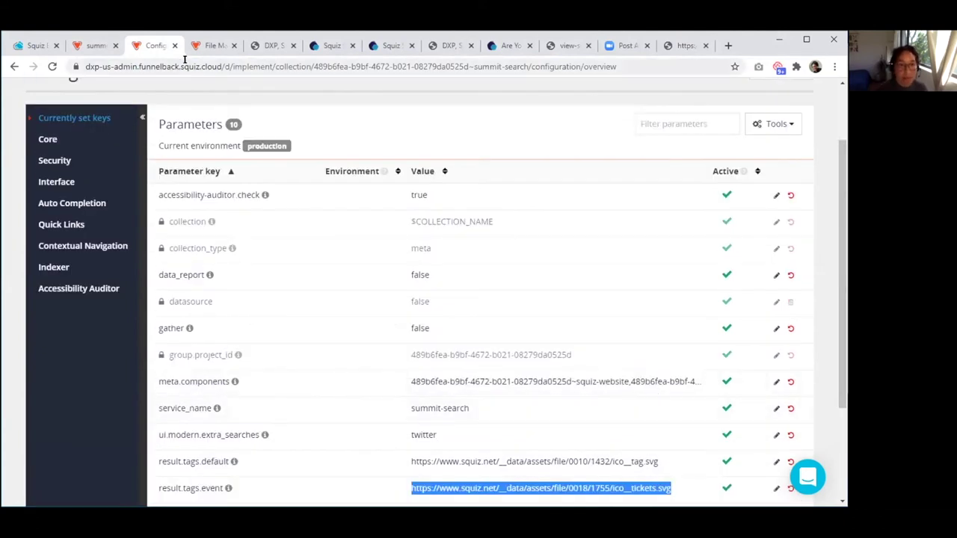
left_click(96, 46)
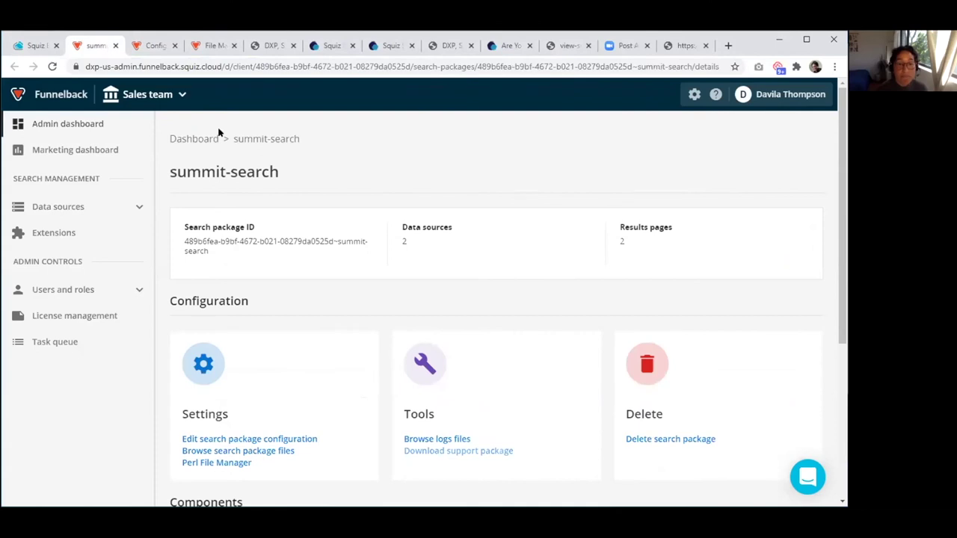
Step: Open the configuration parameters of the Summit Search results page
scroll(355, 216, "down", 3)
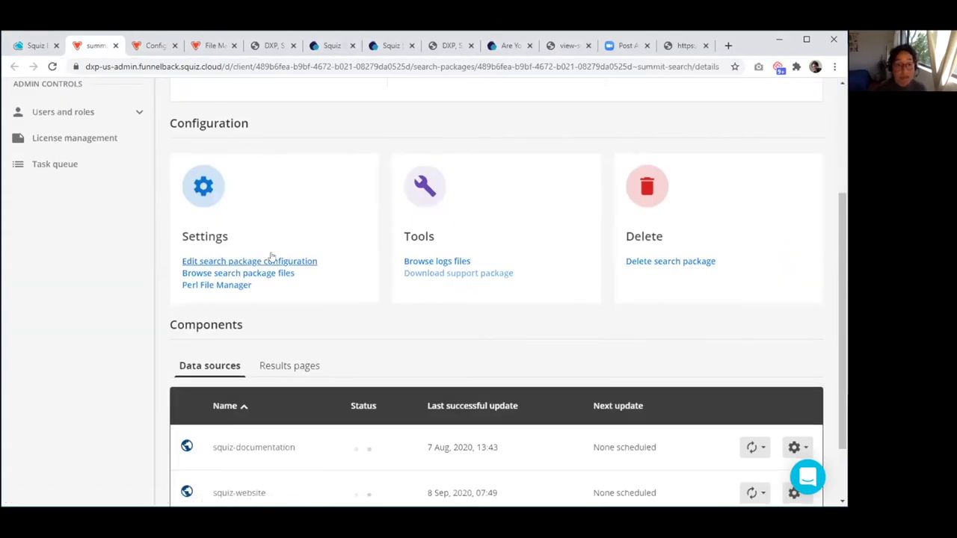
scroll(271, 257, "up", 3)
left_click(196, 141)
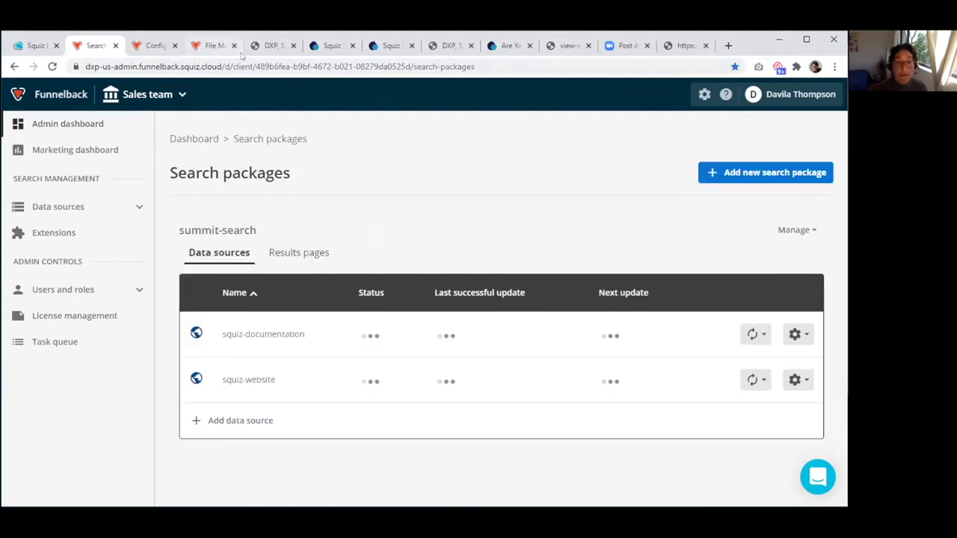
left_click(269, 45)
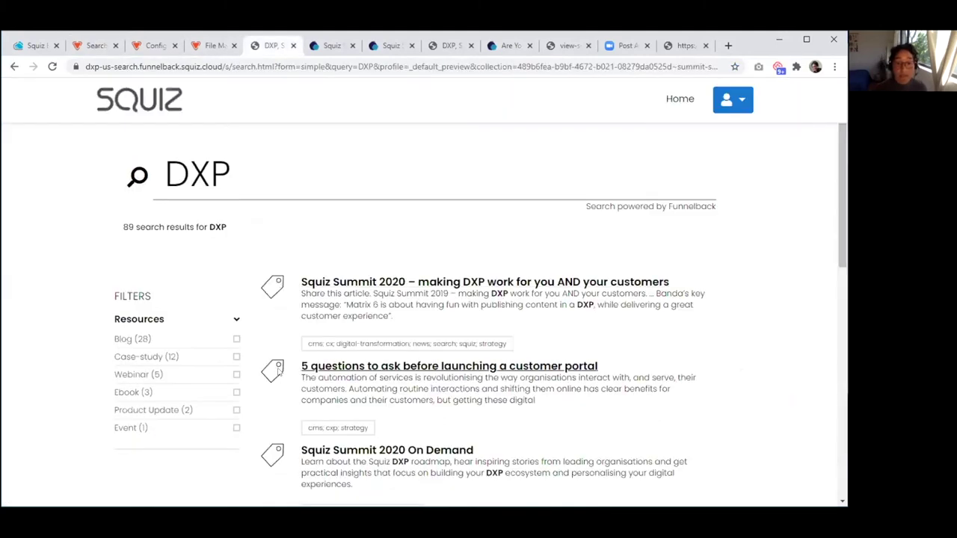
scroll(277, 369, "down", 2)
scroll(277, 299, "up", 3)
left_click(94, 46)
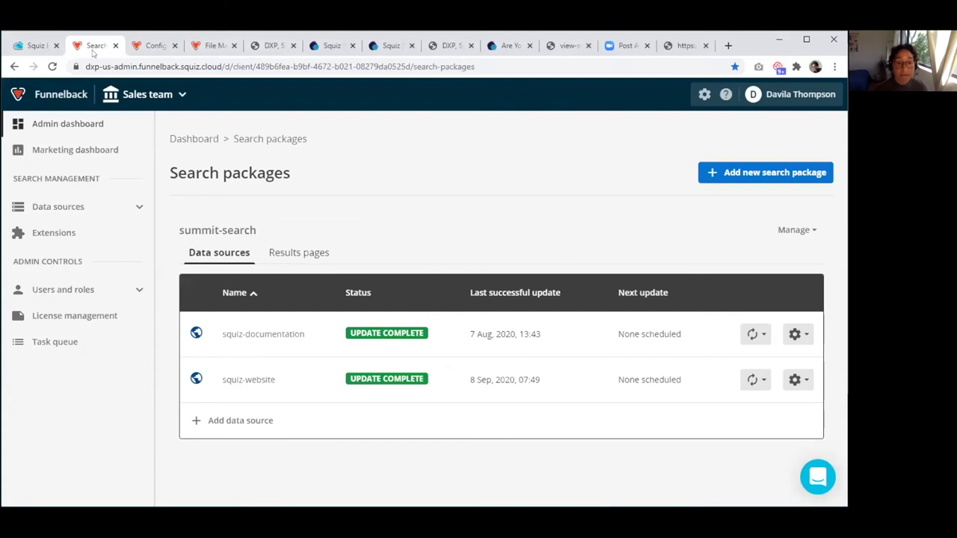
left_click(282, 250)
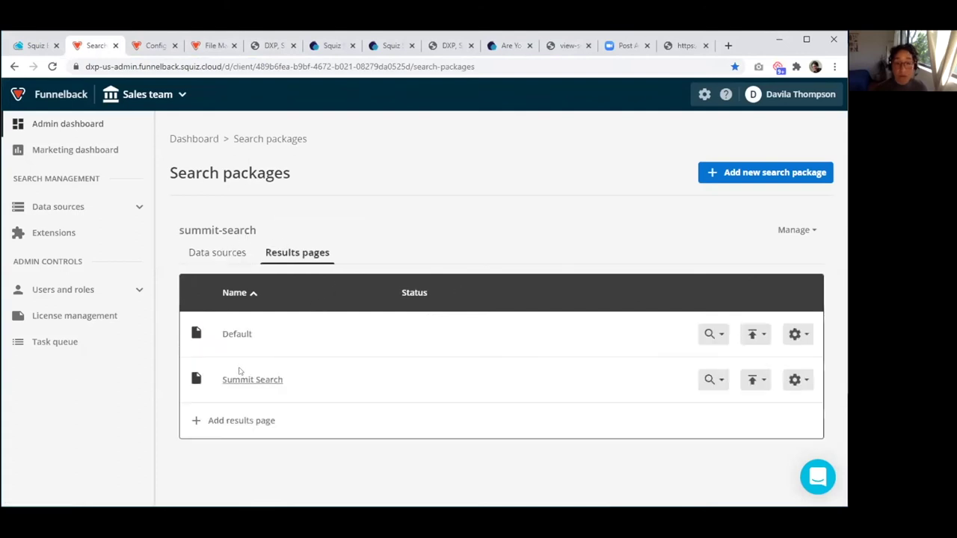
left_click(241, 381)
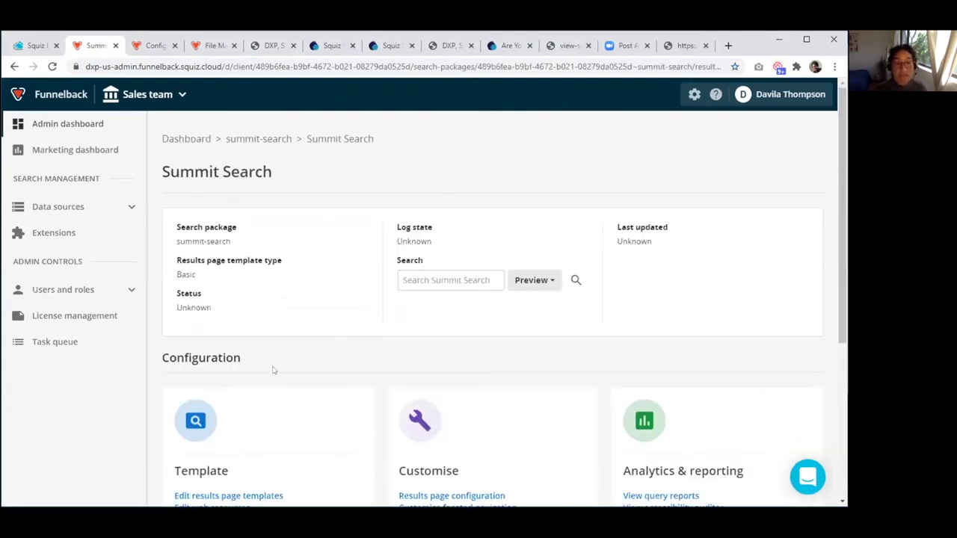
scroll(355, 295, "down", 2)
scroll(299, 314, "down", 1)
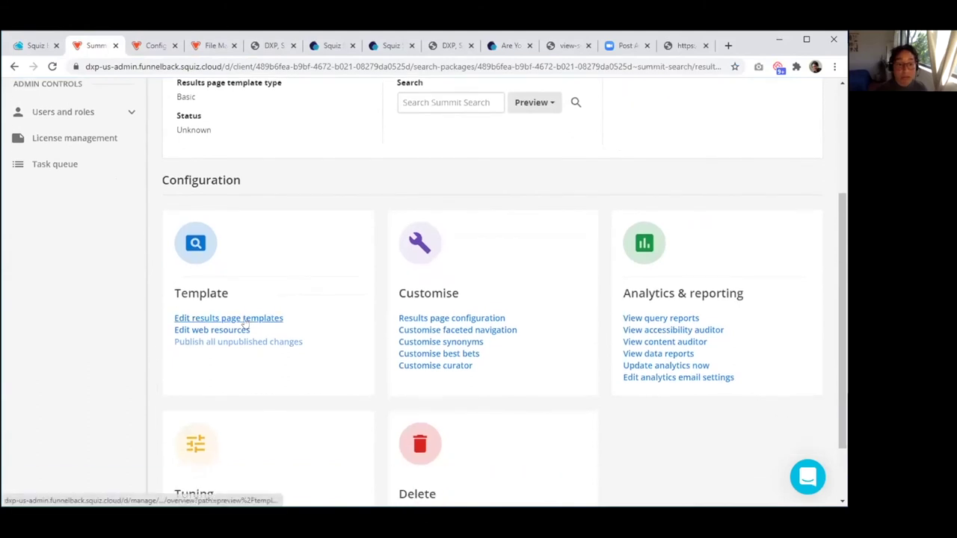
left_click(446, 320)
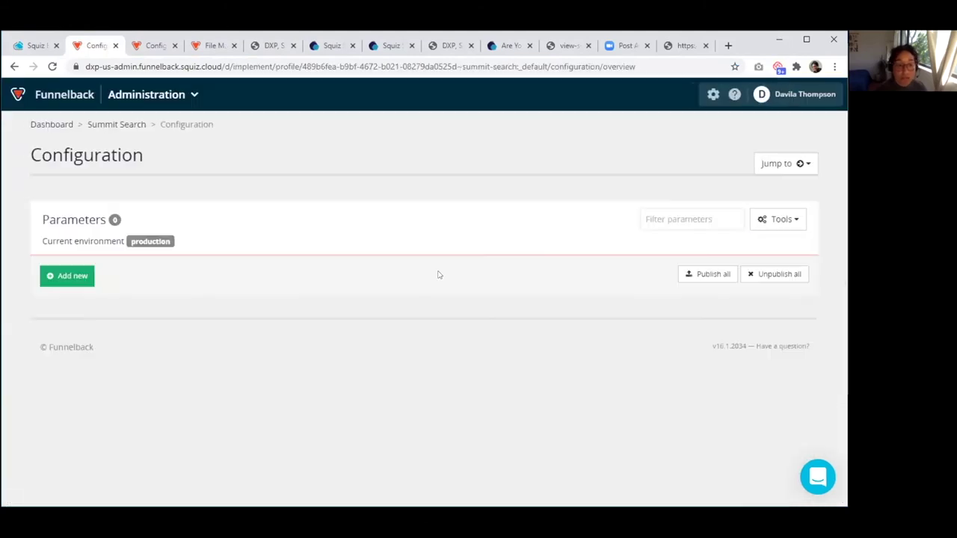
Step: Change query_processor_options to -SF=[c,category,squiz.+], publish it, and reload the DXP results
scroll(391, 224, "down", 1)
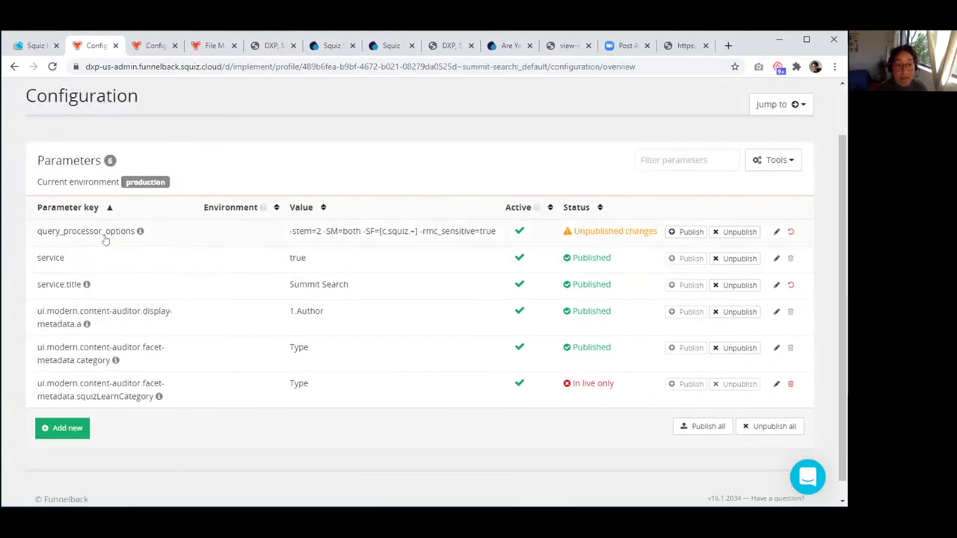
mouse_move(382, 241)
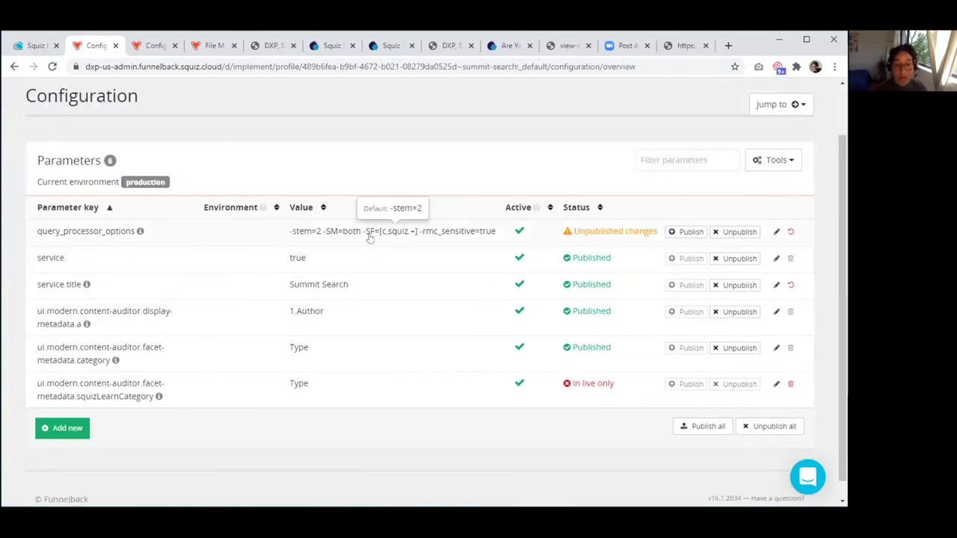
left_click(384, 231)
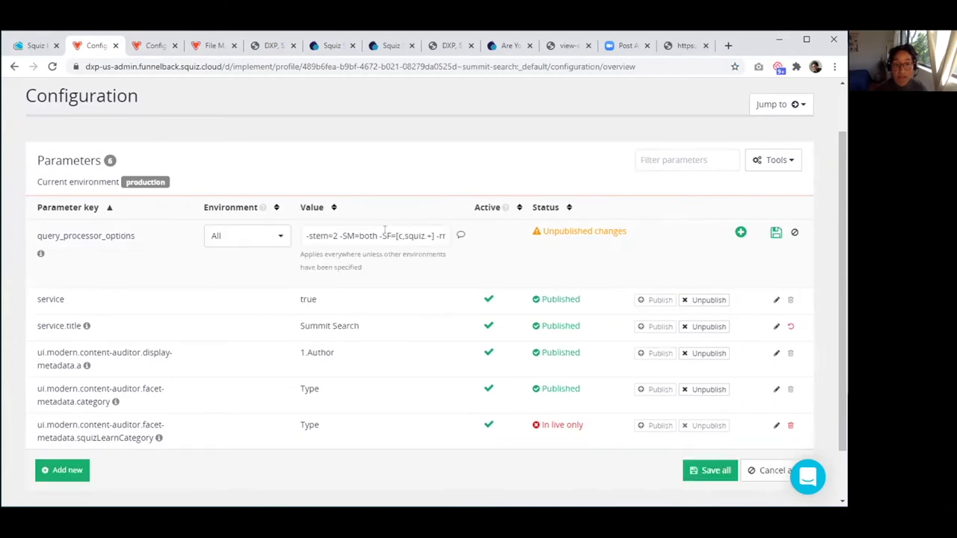
left_click(400, 235)
type(",categor")
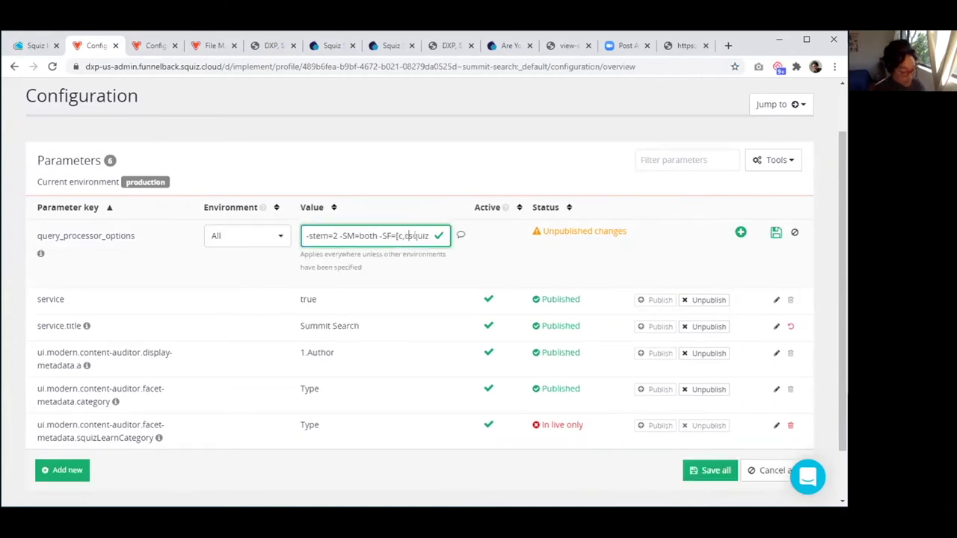
type("y,")
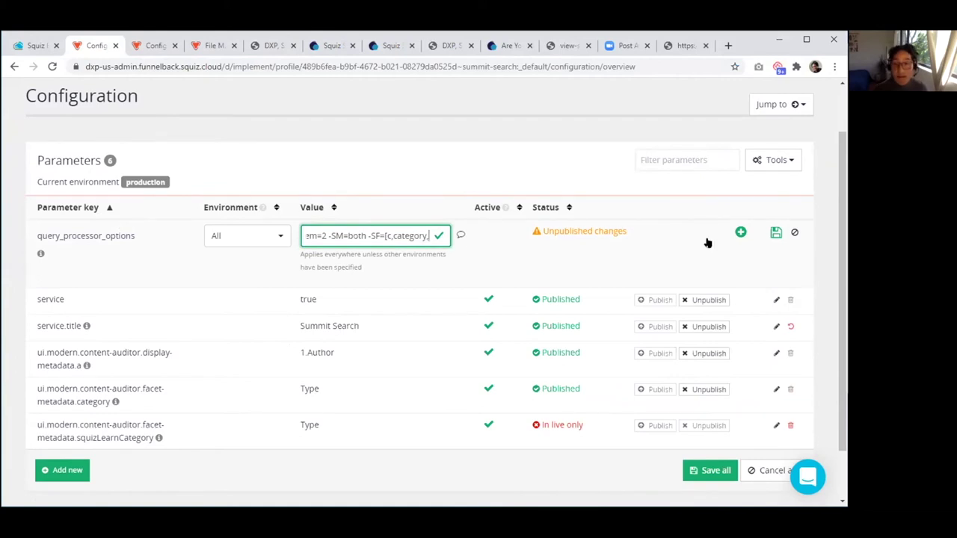
left_click(774, 232)
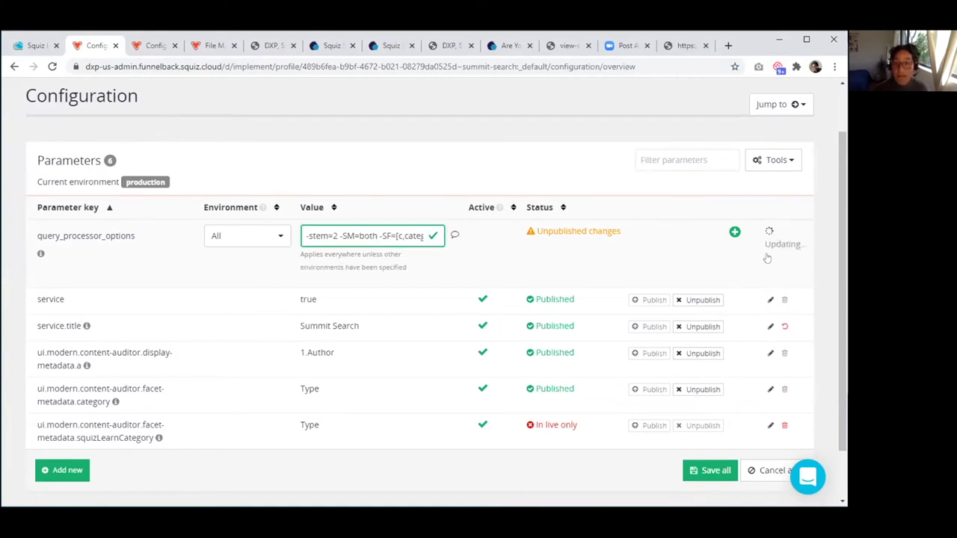
left_click(671, 252)
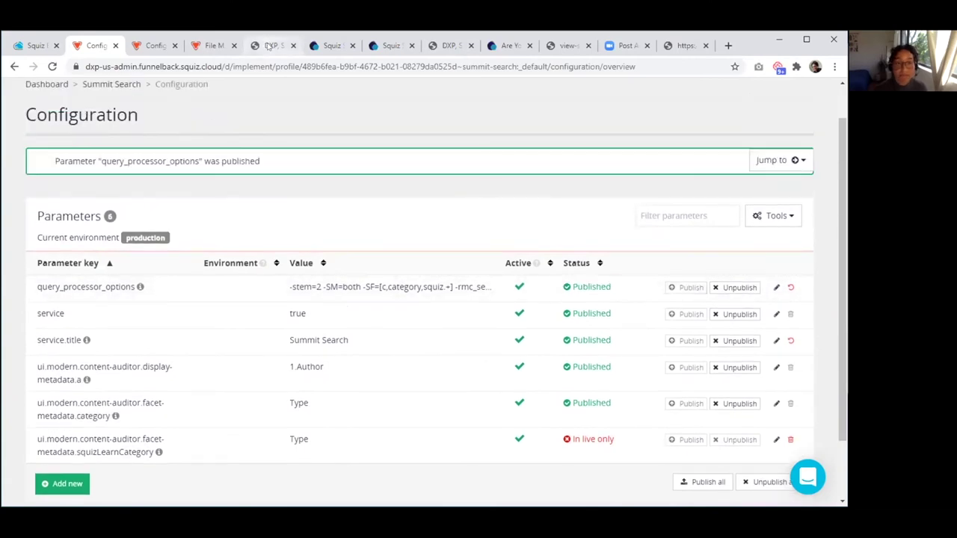
left_click(269, 45)
left_click(53, 66)
Step: Scroll through the refreshed DXP results, then return to the Summit Search Configuration tab
scroll(291, 219, "down", 3)
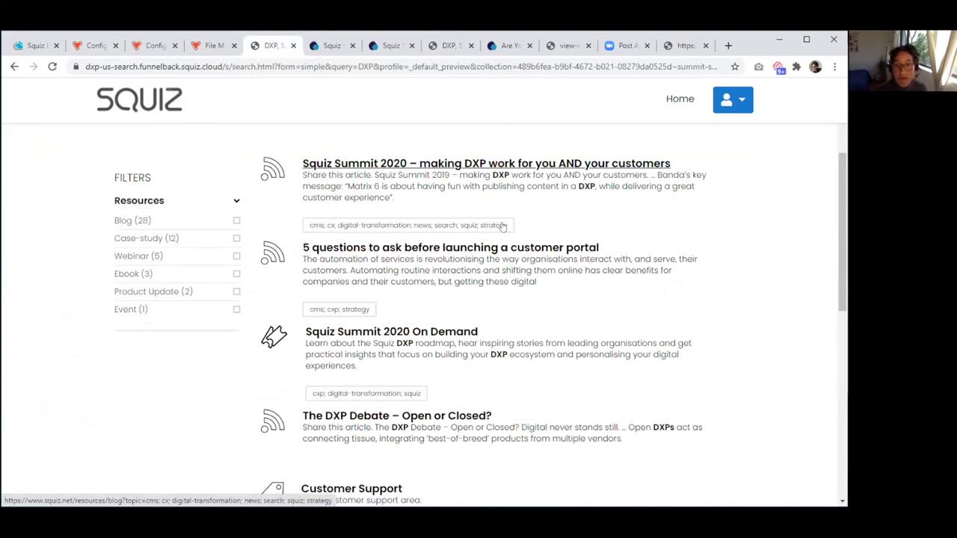
scroll(344, 295, "down", 1)
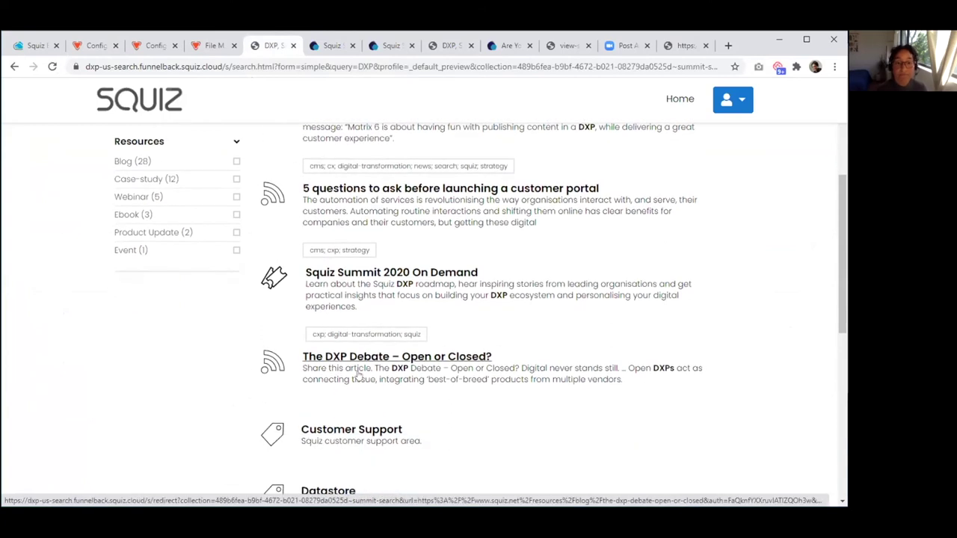
scroll(348, 352, "up", 2)
scroll(348, 351, "up", 2)
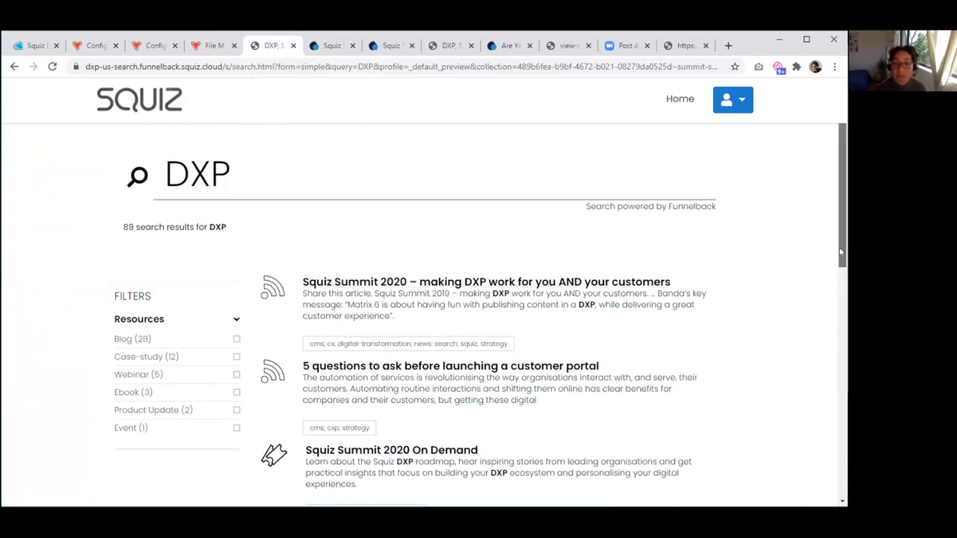
scroll(836, 196, "down", 3)
scroll(837, 195, "up", 3)
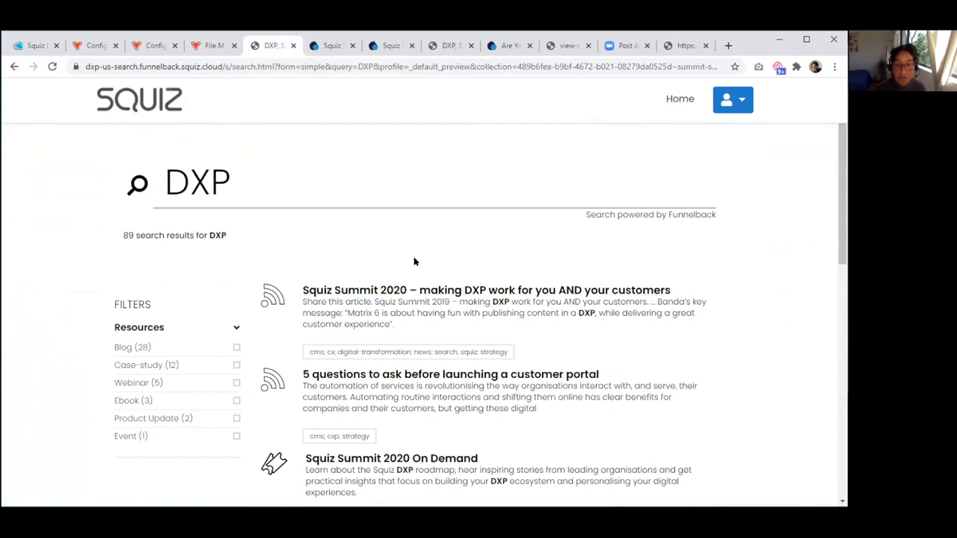
key("ctrl+2")
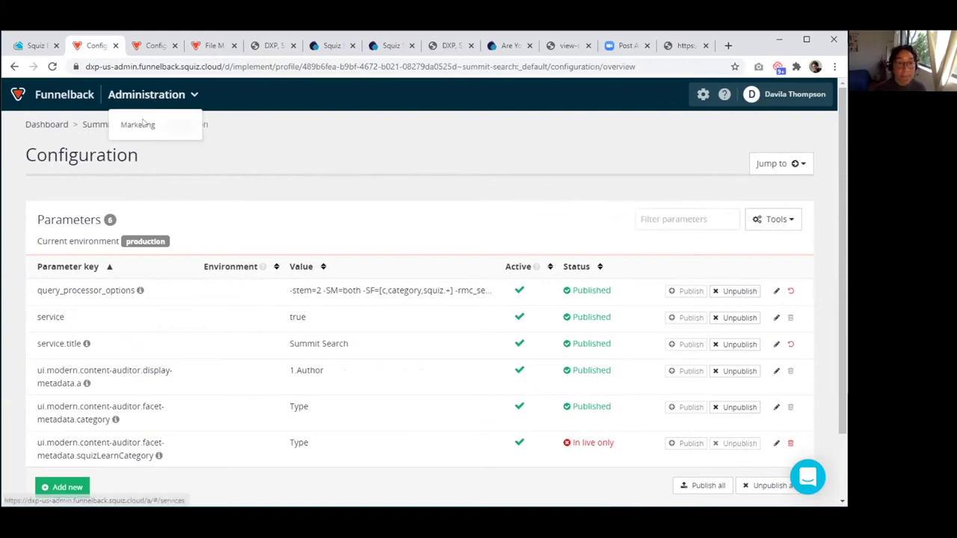
Step: From Marketing, open Summit Search's Curator rules and add a rule named 'Promote registration'
left_click(137, 124)
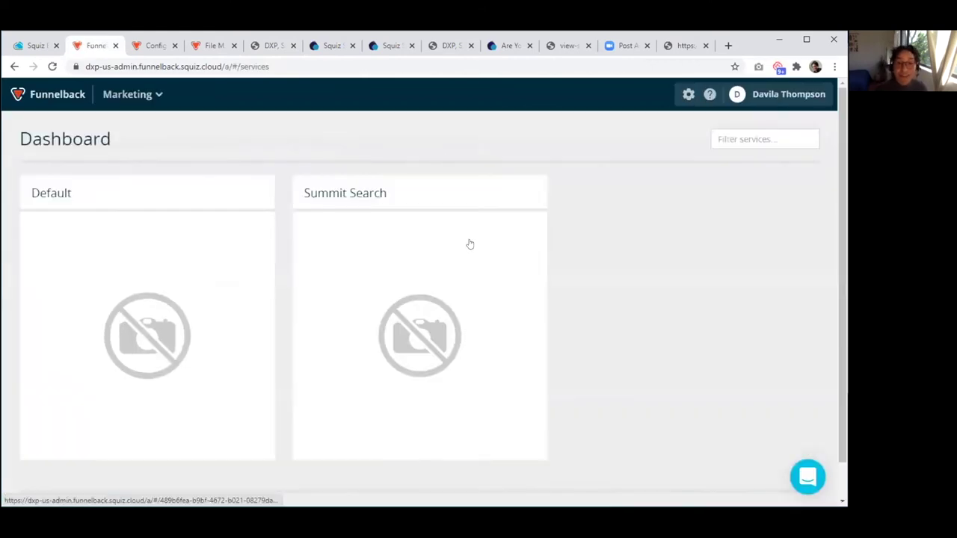
left_click(403, 271)
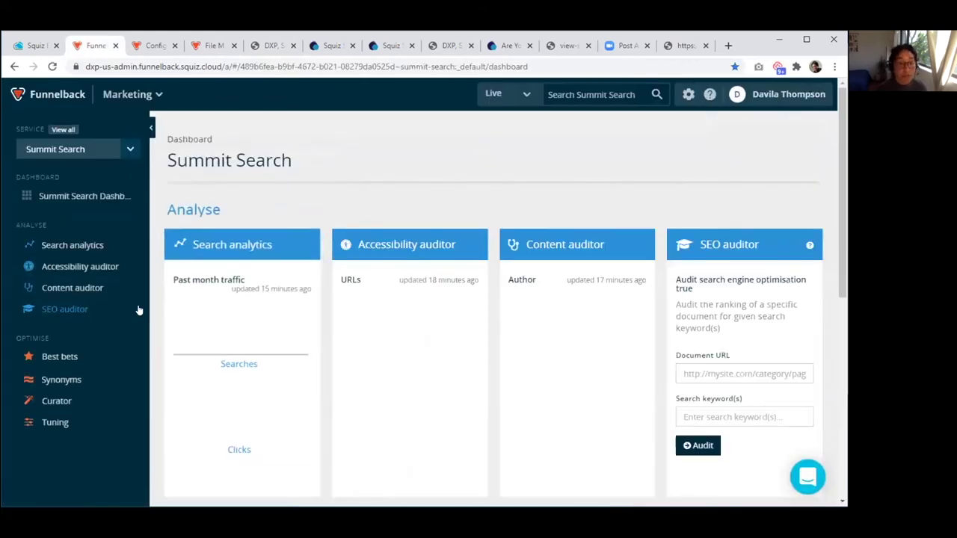
scroll(168, 187, "down", 4)
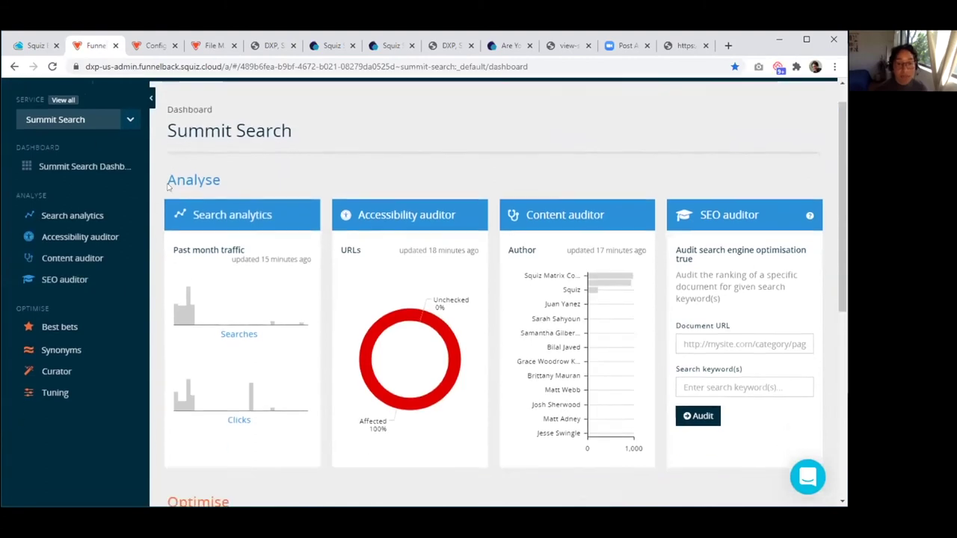
scroll(168, 191, "down", 2)
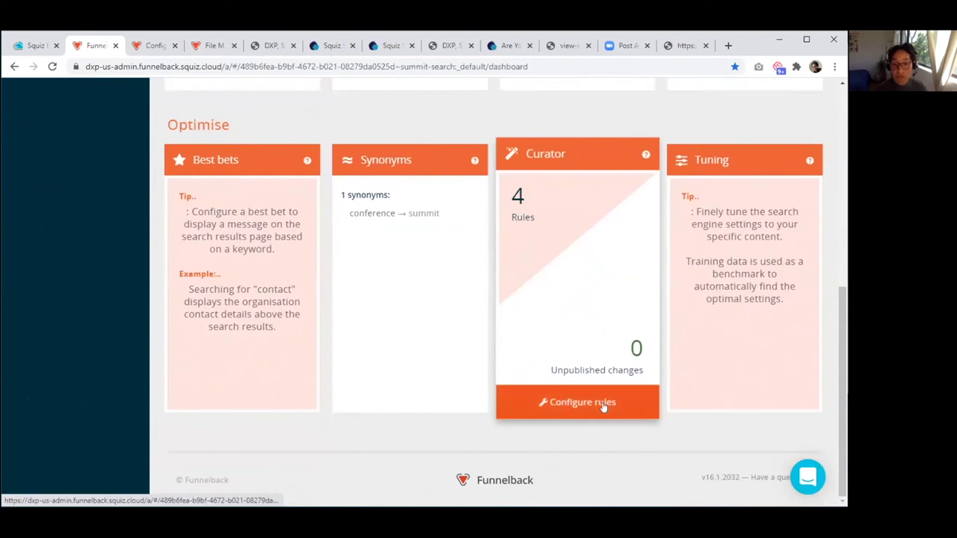
left_click(603, 403)
scroll(172, 314, "down", 1)
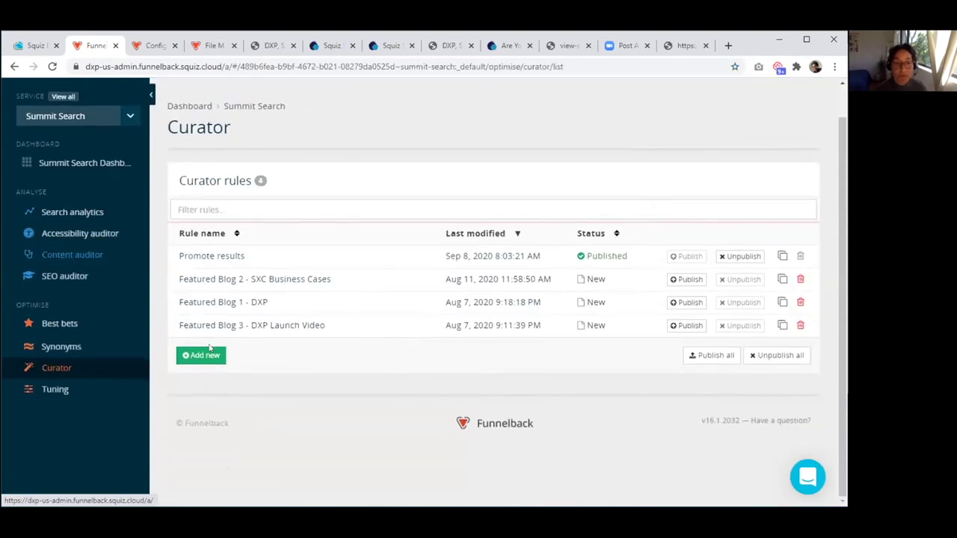
left_click(201, 356)
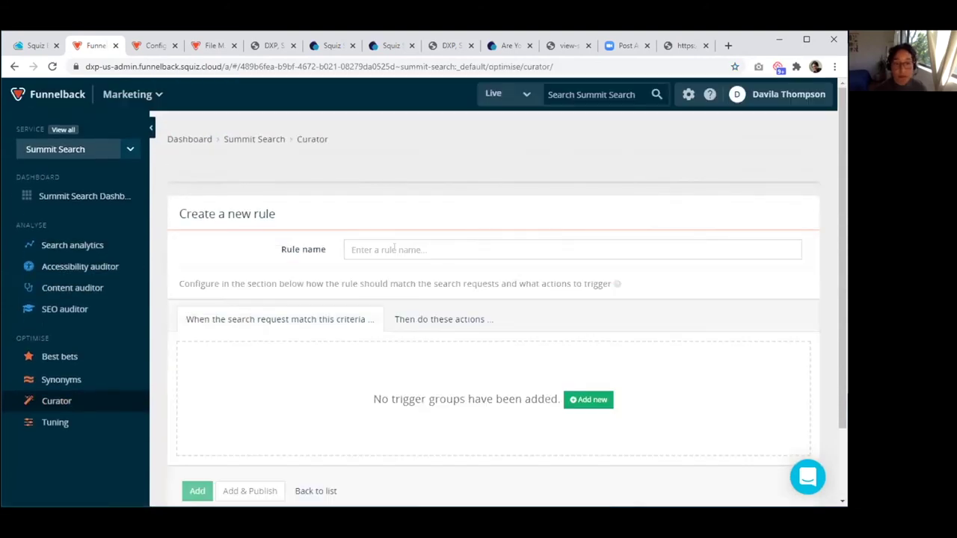
left_click(394, 248)
type("Promo")
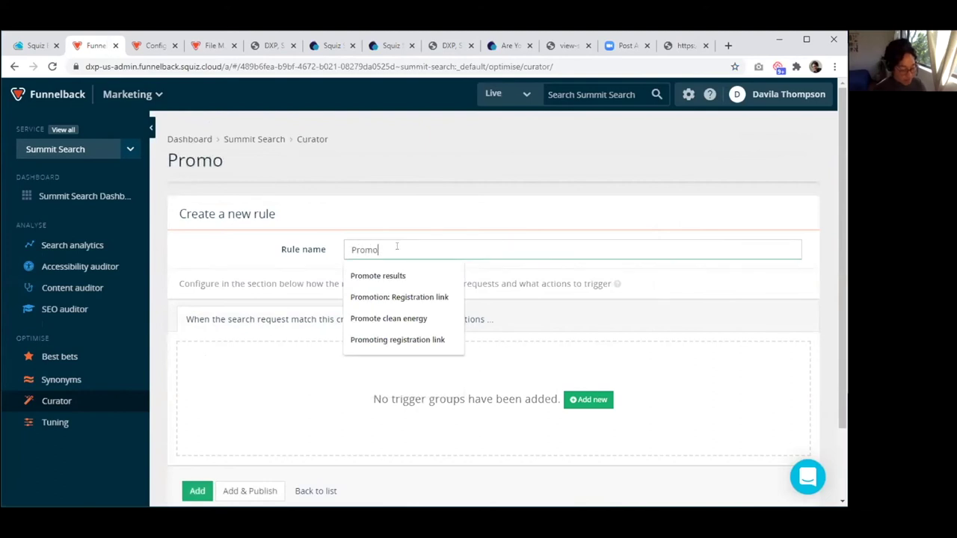
type("te registration")
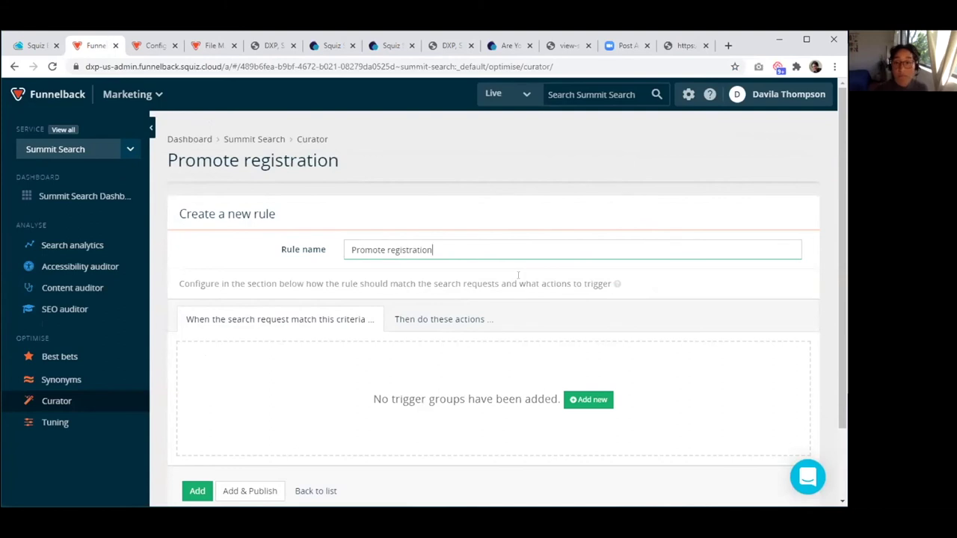
scroll(565, 300, "down", 2)
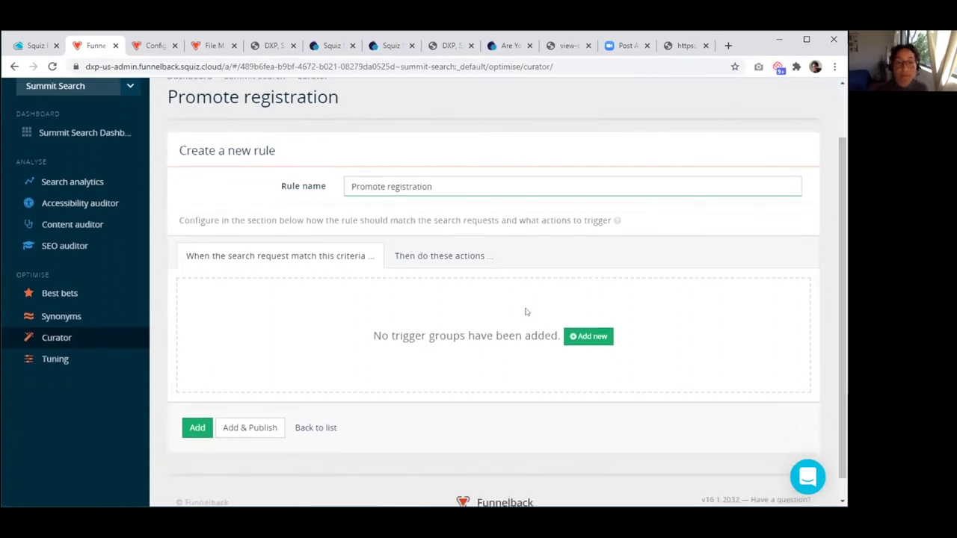
Step: Add a 'Search is made within a date range' trigger from Jul 1, 2020 to Sep 17, 2020
left_click(585, 337)
left_click(336, 329)
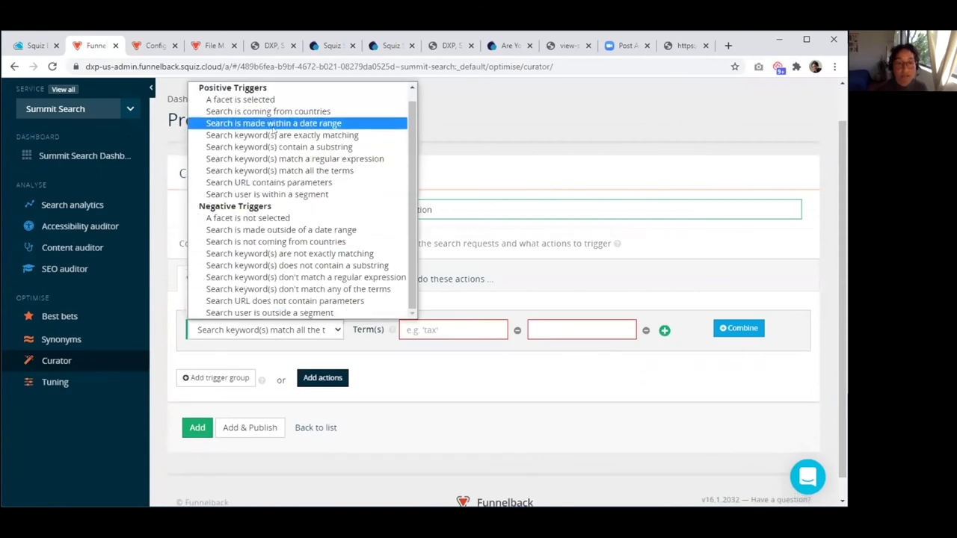
left_click(277, 124)
scroll(277, 129, "down", 1)
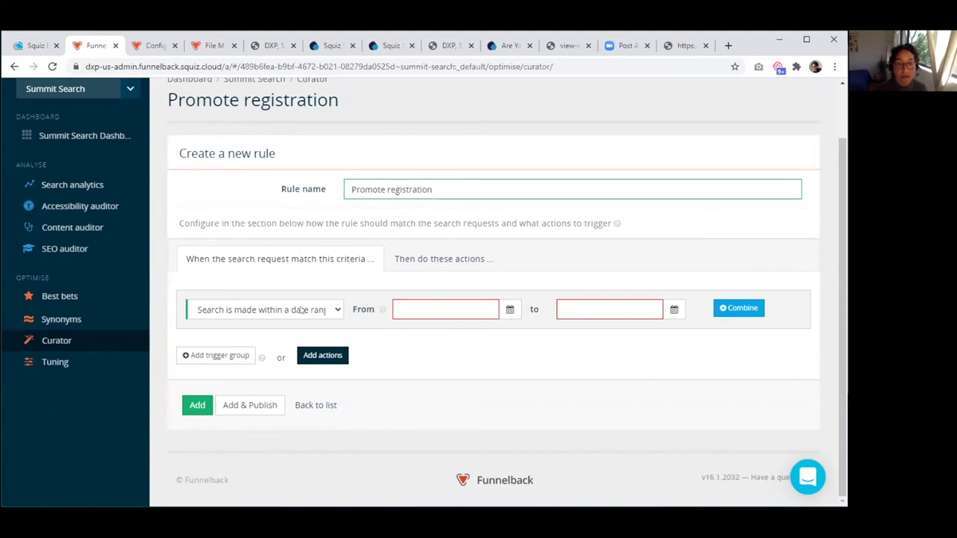
left_click(513, 312)
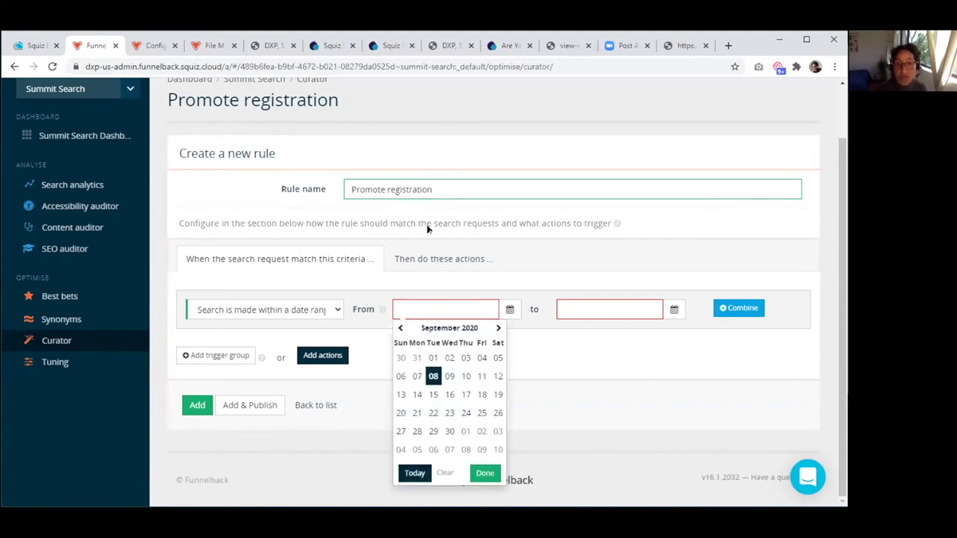
left_click(405, 330)
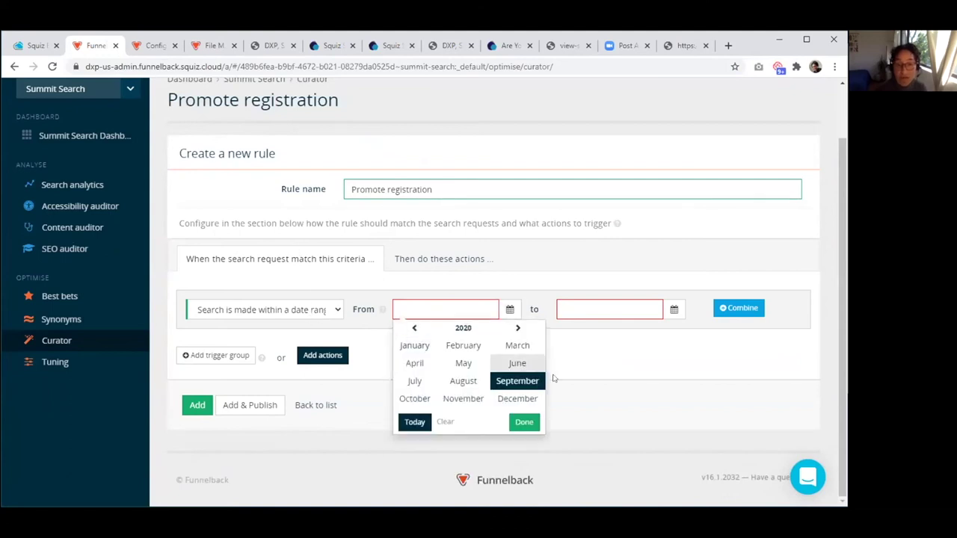
left_click(413, 380)
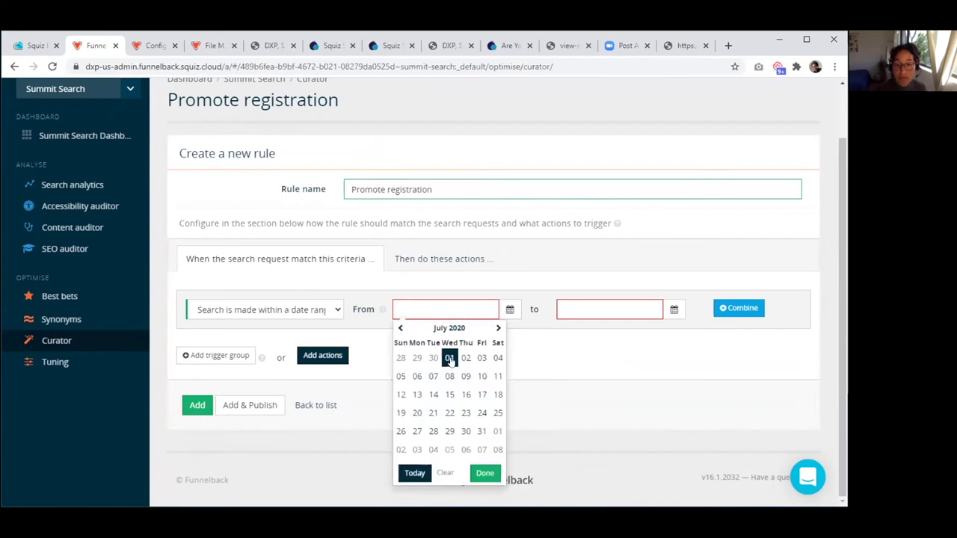
left_click(449, 358)
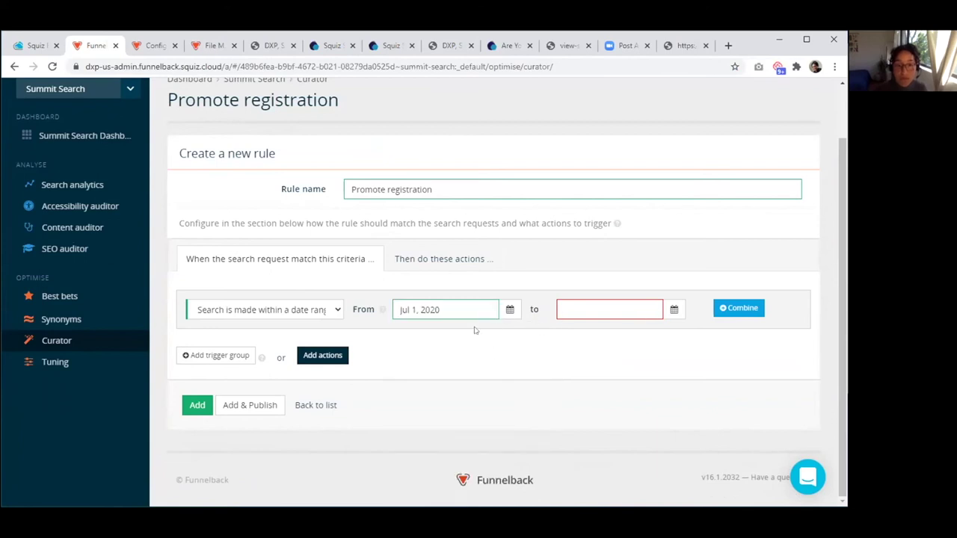
left_click(672, 310)
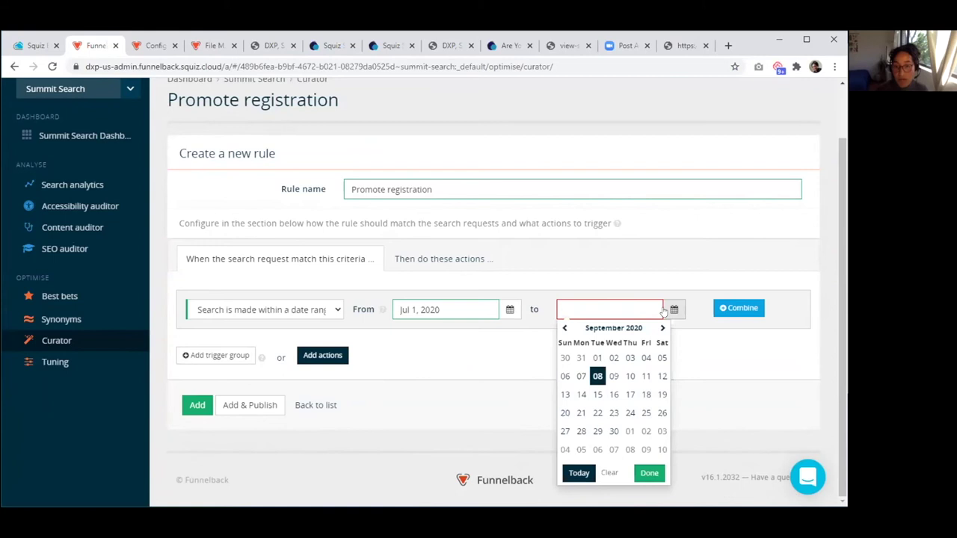
left_click(628, 395)
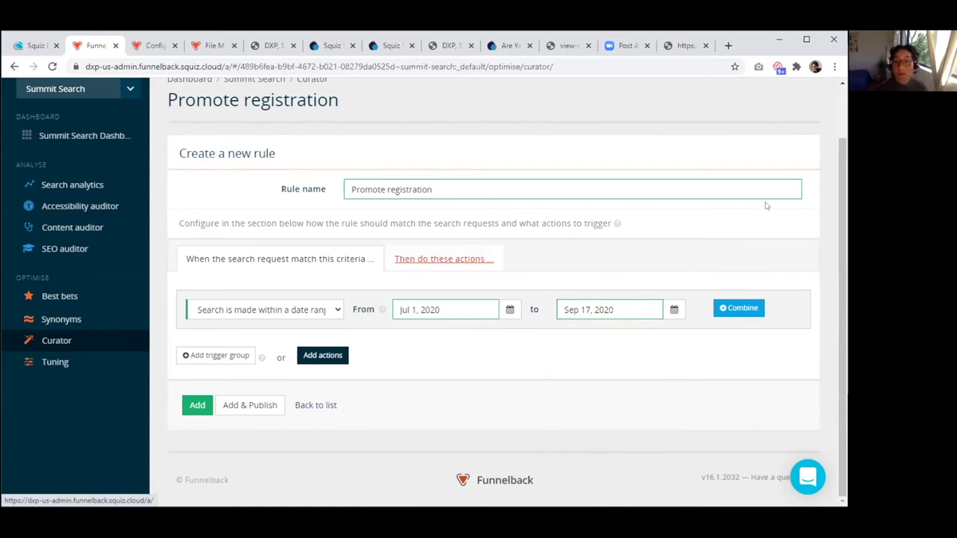
left_click(443, 259)
Step: Add a simple message action to the Promote registration rule
scroll(486, 336, "down", 1)
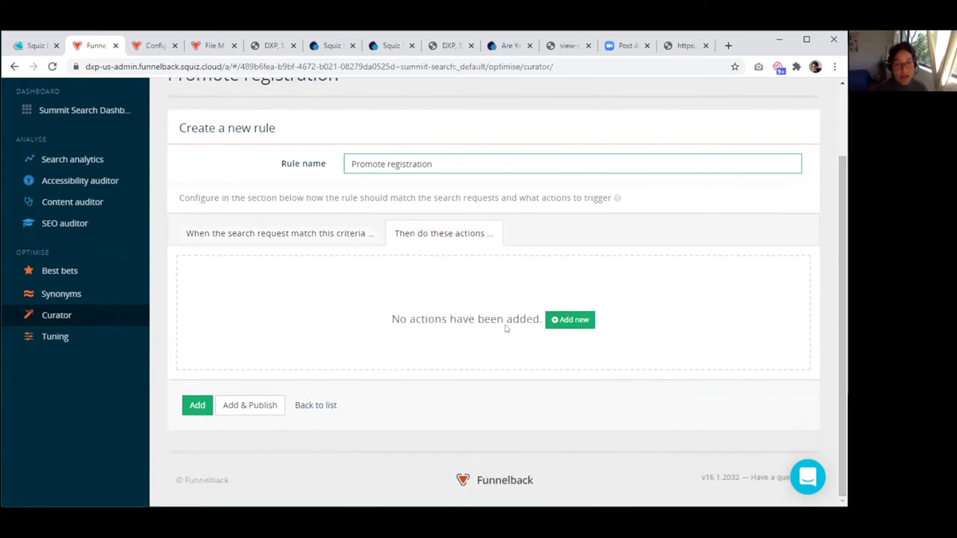
left_click(580, 320)
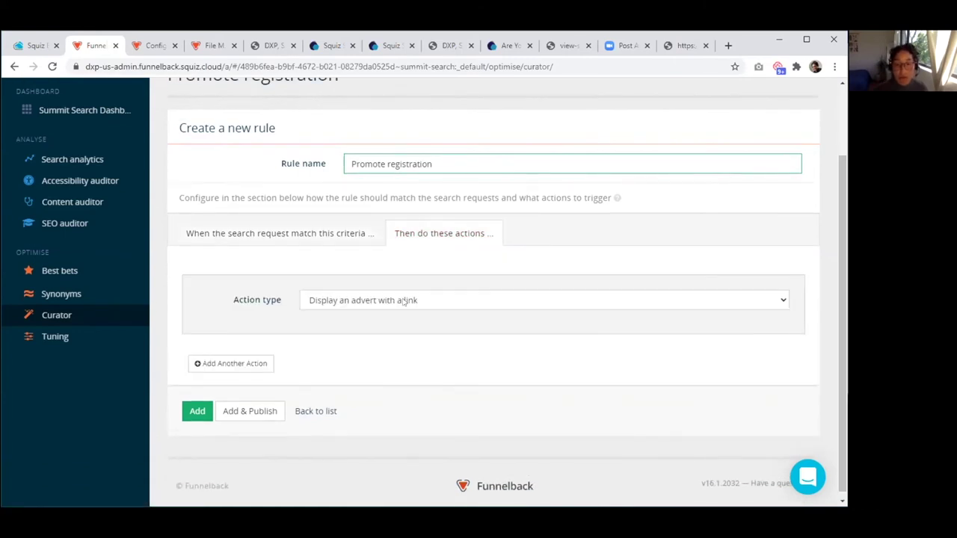
left_click(407, 302)
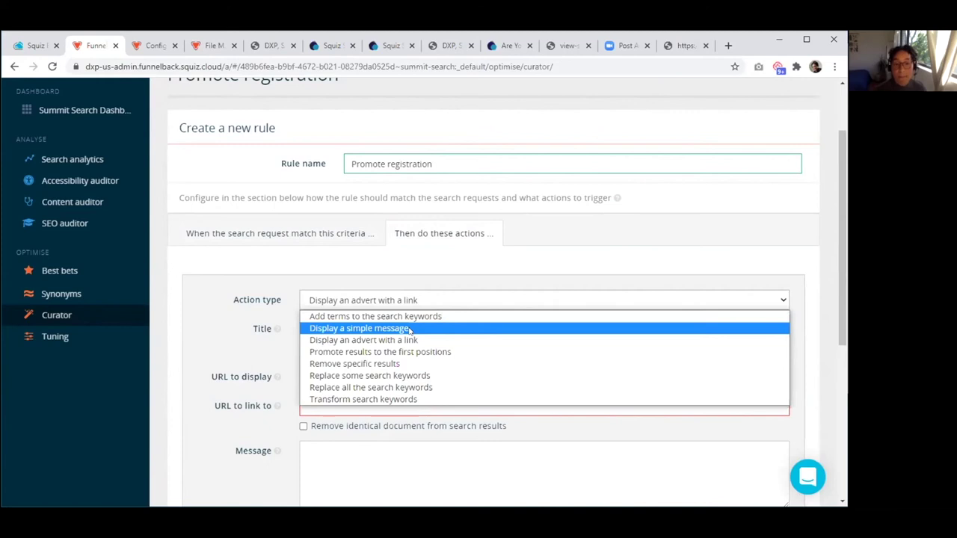
left_click(410, 329)
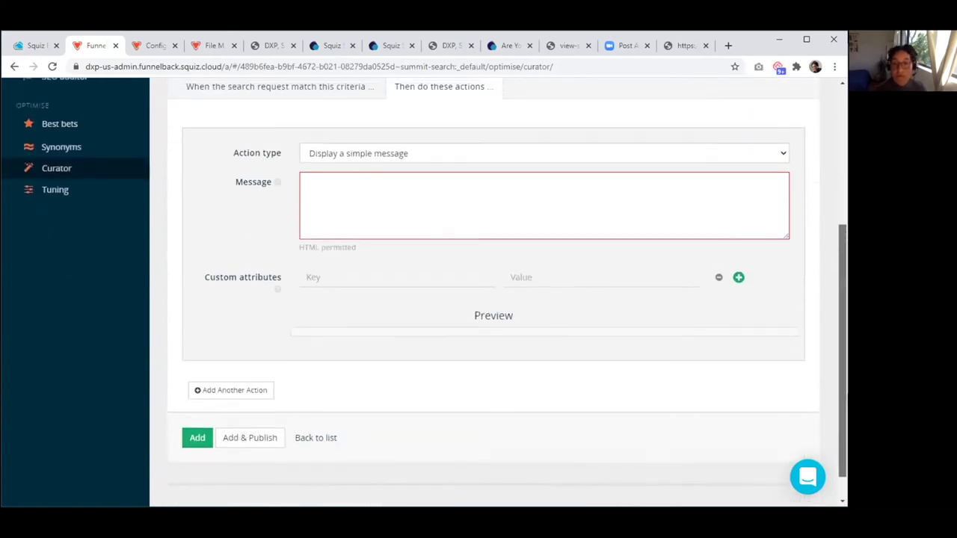
Step: Paste the Squiz Summit ANZ banner HTML as the message, check the preview, and Add & Publish
scroll(494, 292, "up", 1)
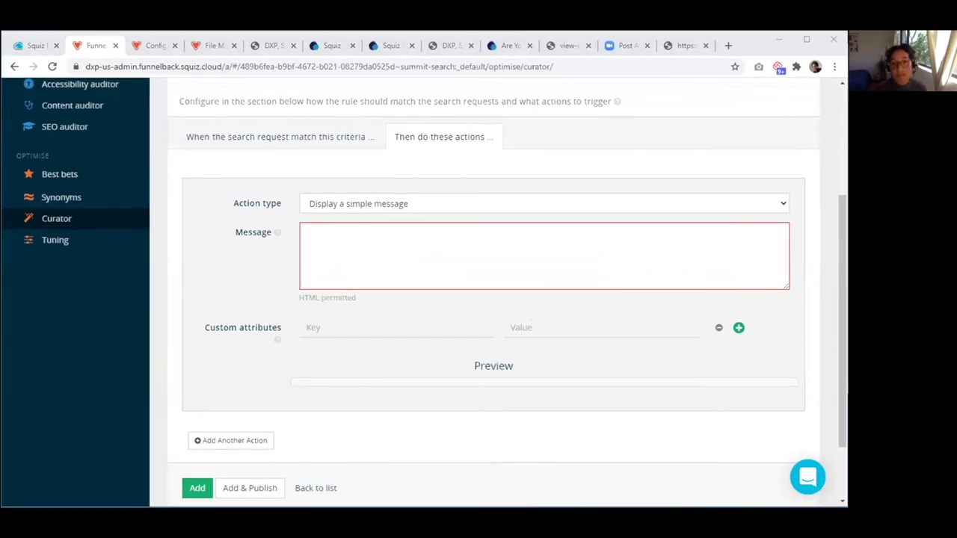
left_click(471, 262)
key("ctrl+v")
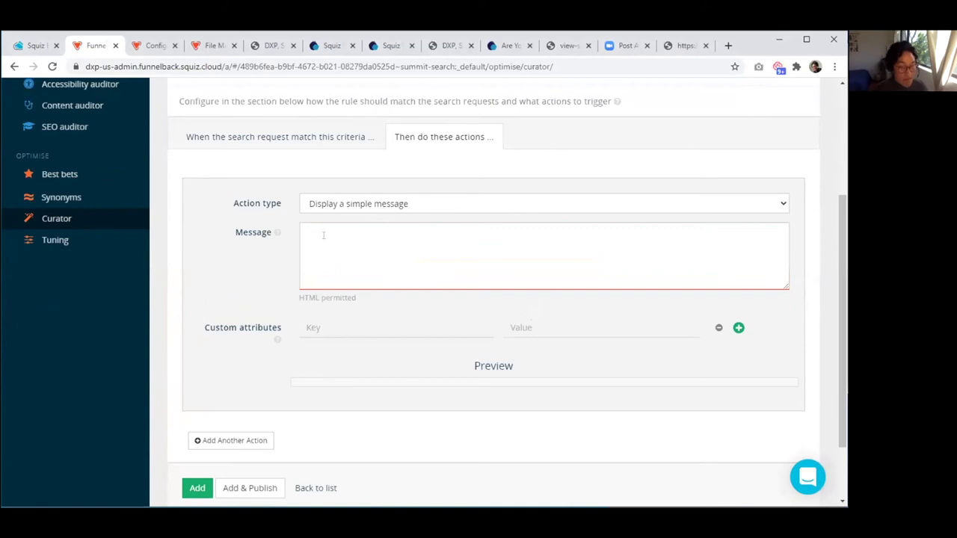
left_click_drag(843, 304, 842, 360)
scroll(328, 265, "down", 1)
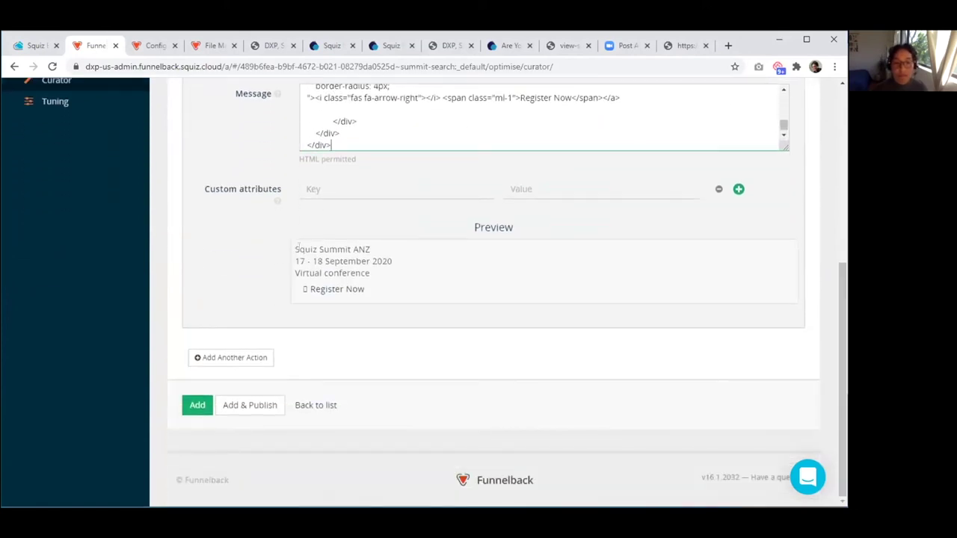
left_click_drag(292, 249, 367, 250)
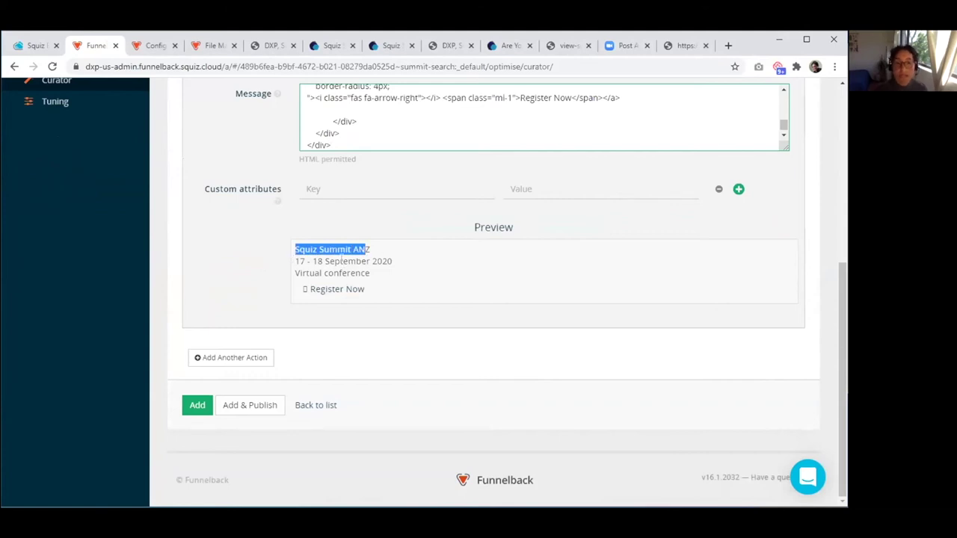
left_click_drag(842, 295, 839, 264)
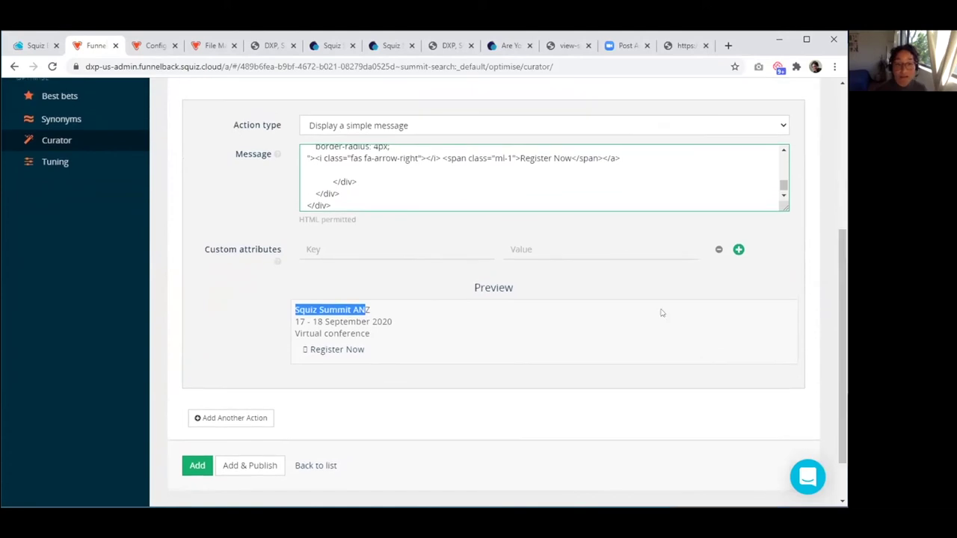
left_click(254, 465)
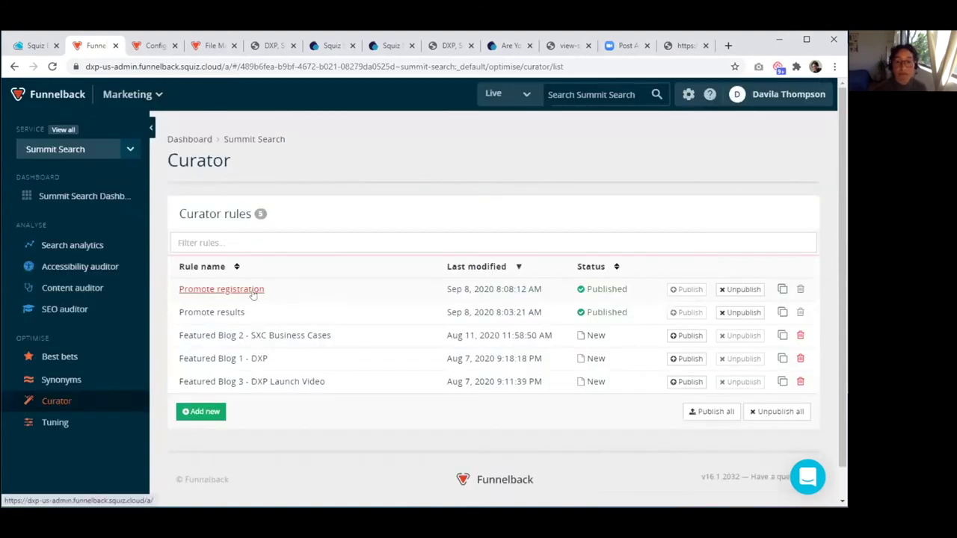
Step: Reload the DXP search results to pick up the new banner
left_click(265, 45)
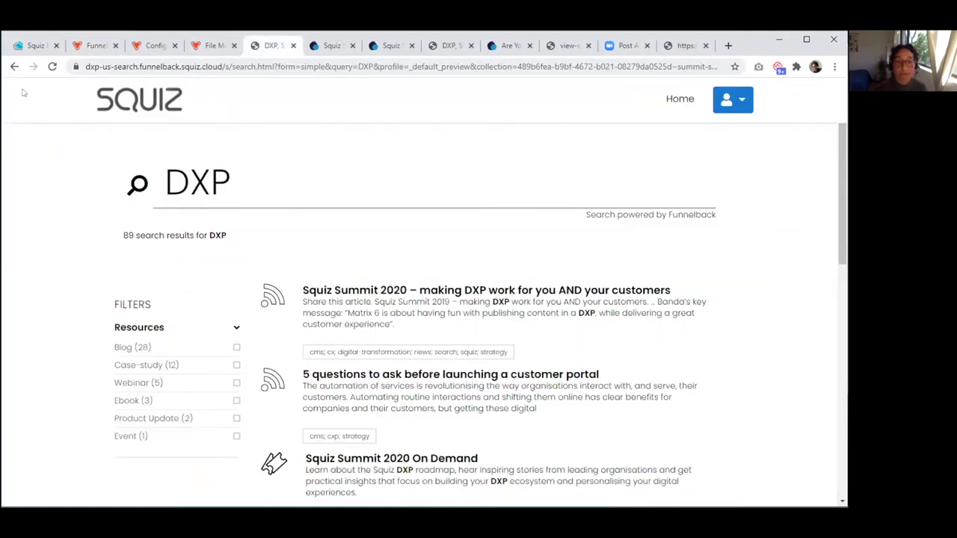
left_click(51, 66)
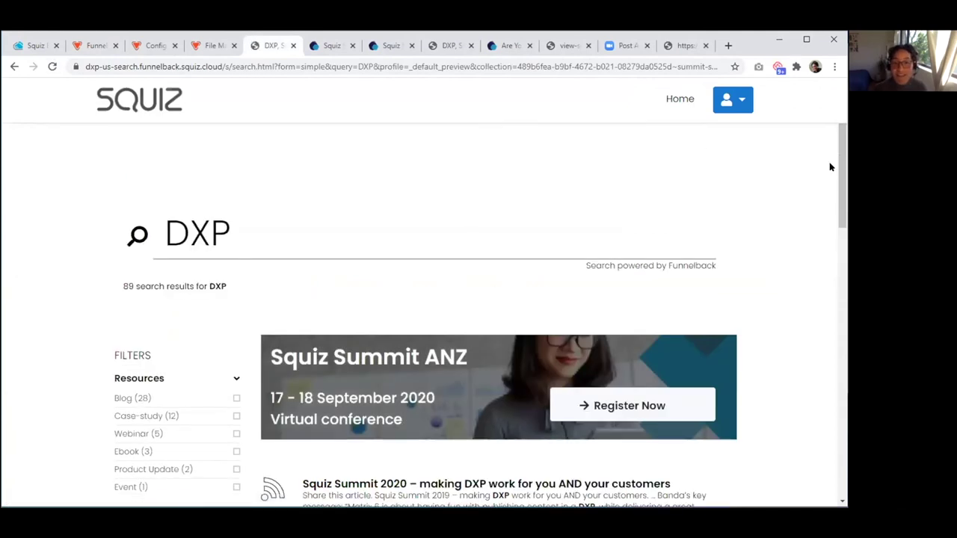
scroll(839, 180, "down", 3)
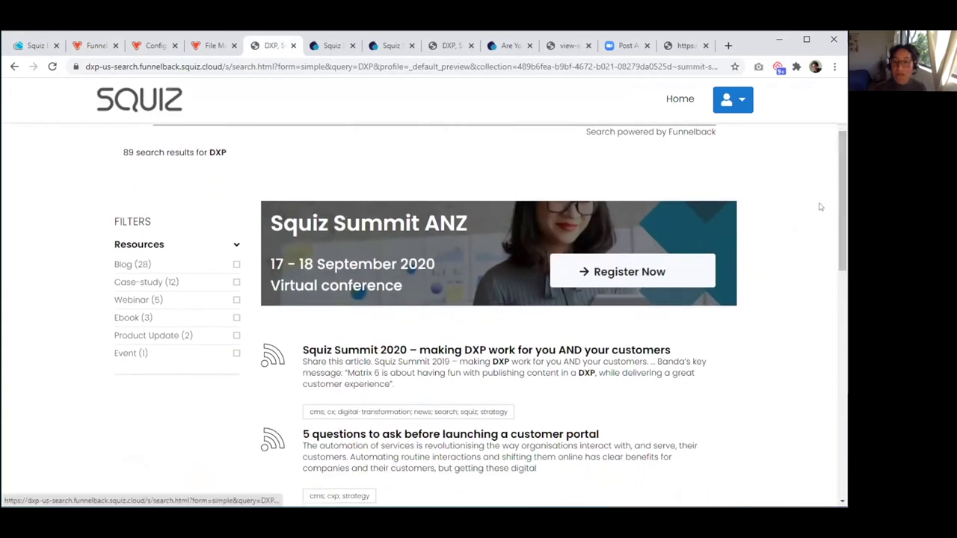
scroll(242, 211, "up", 2)
Step: Search for 'Workplace' and confirm the Squiz Summit ANZ banner above the 290 results
left_click(160, 167)
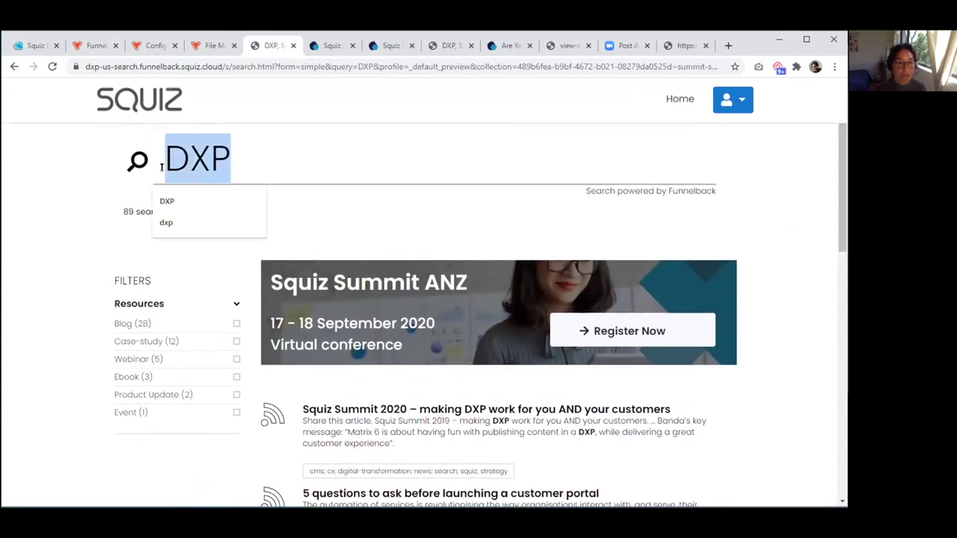
type("Workplace")
key("Return")
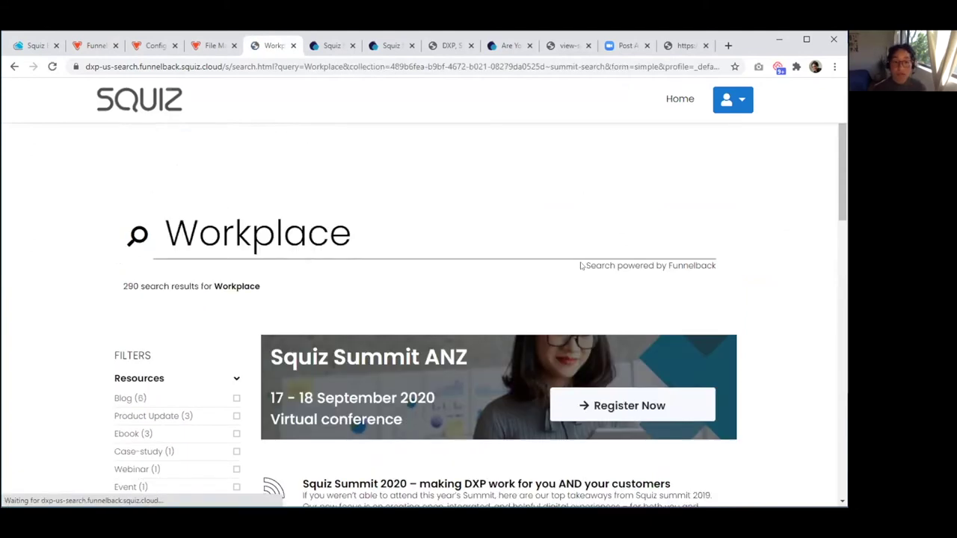
scroll(560, 264, "down", 2)
scroll(399, 257, "up", 1)
scroll(411, 277, "down", 1)
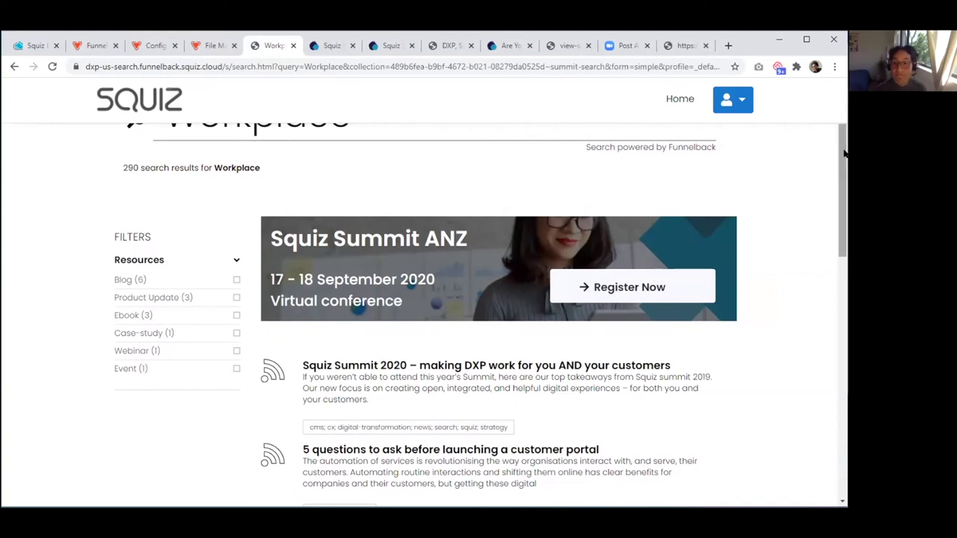
left_click_drag(843, 152, 845, 132)
scroll(844, 132, "up", 2)
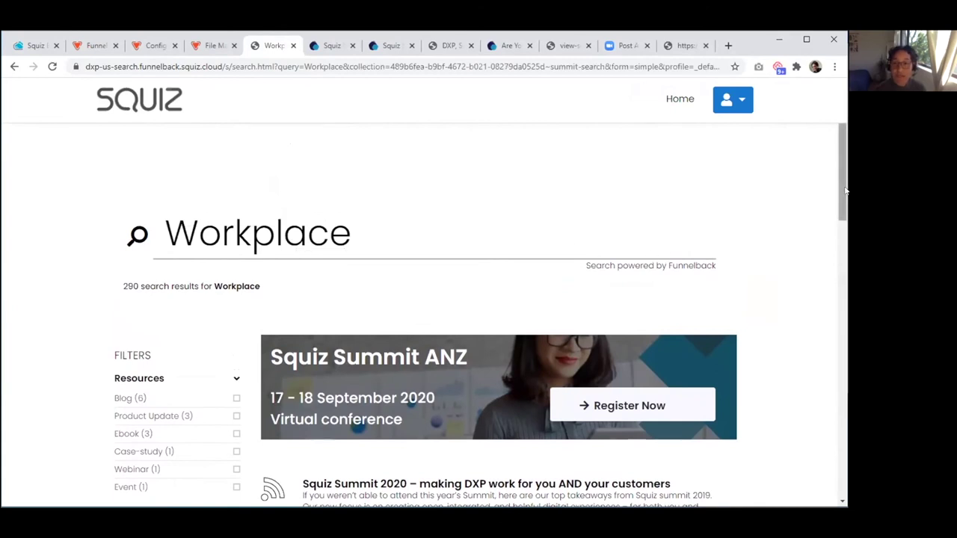
scroll(845, 185, "down", 2)
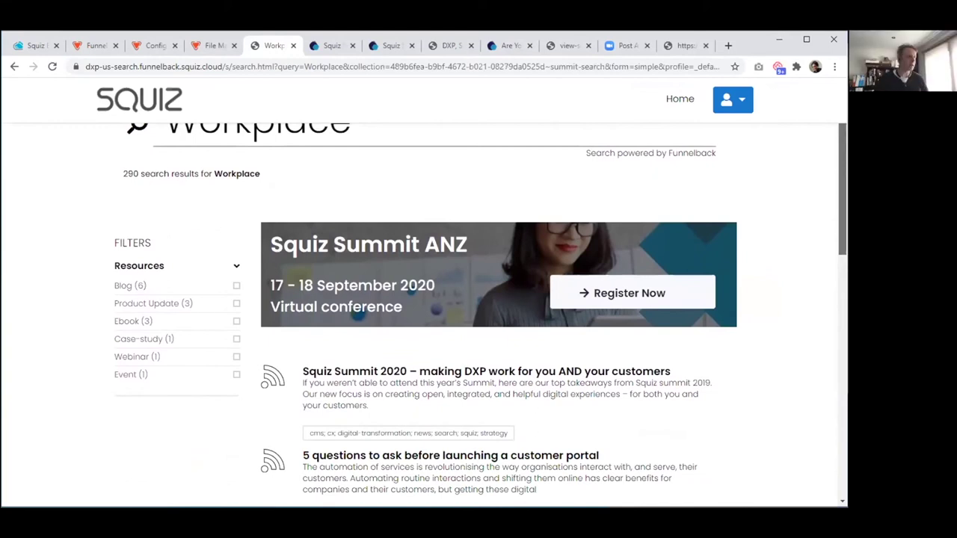
scroll(416, 195, "up", 2)
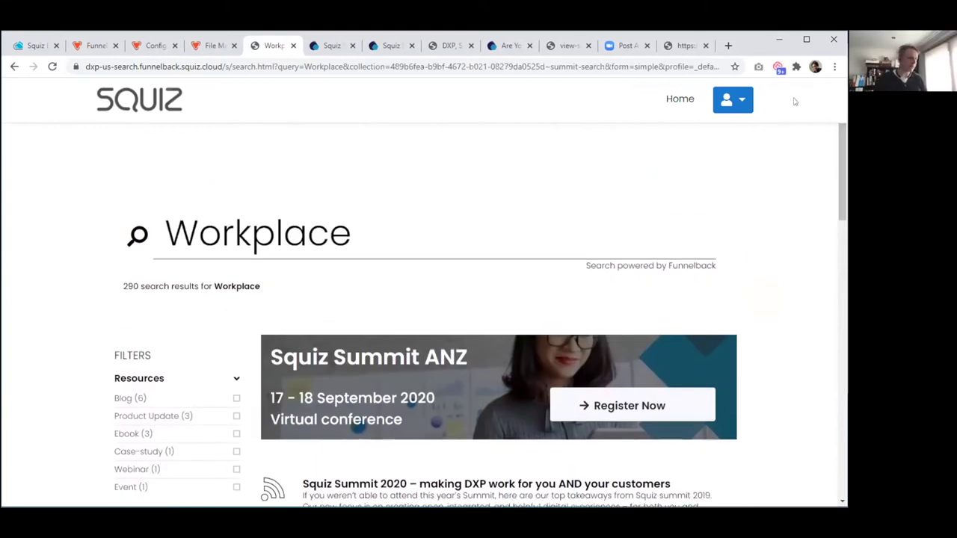
scroll(839, 158, "down", 1)
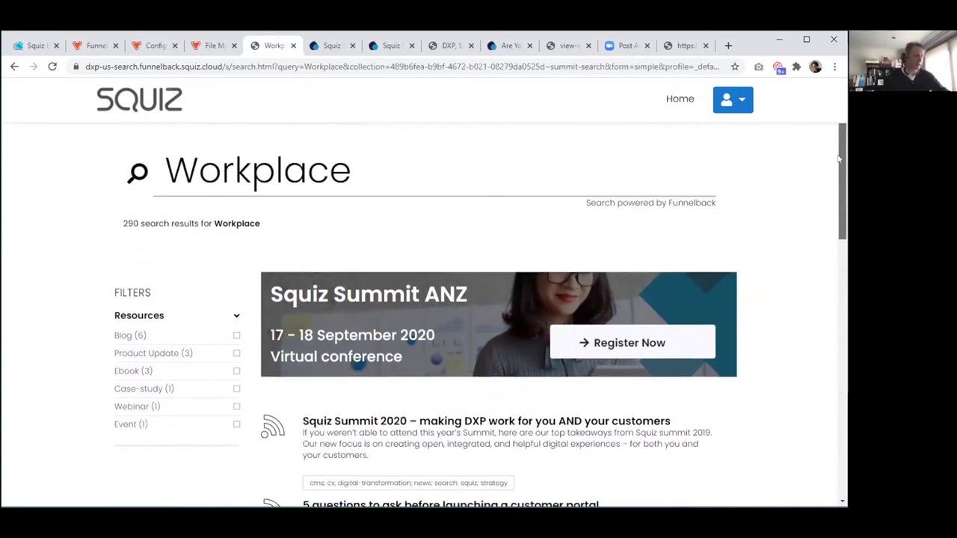
scroll(838, 158, "down", 1)
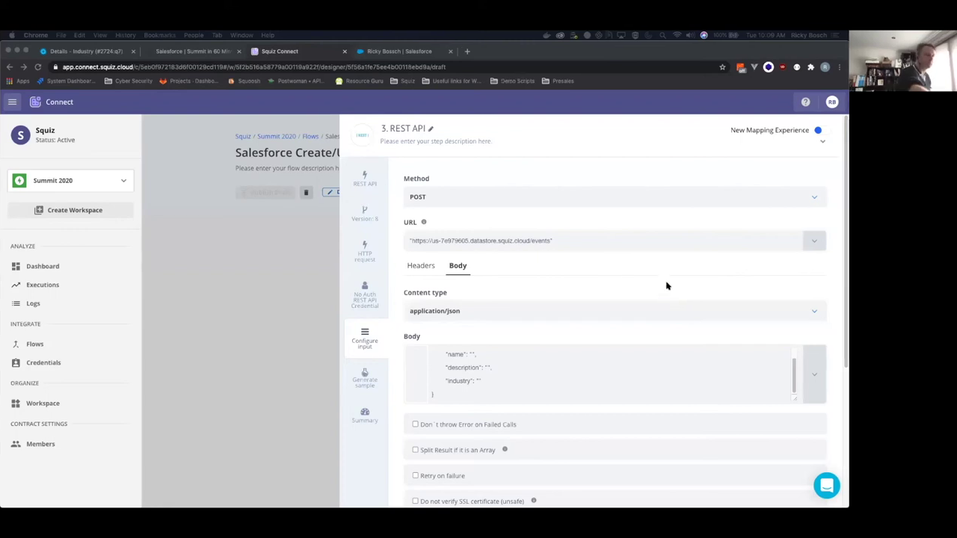
Step: View the REST API step's request headers, then close its settings panel
left_click(422, 267)
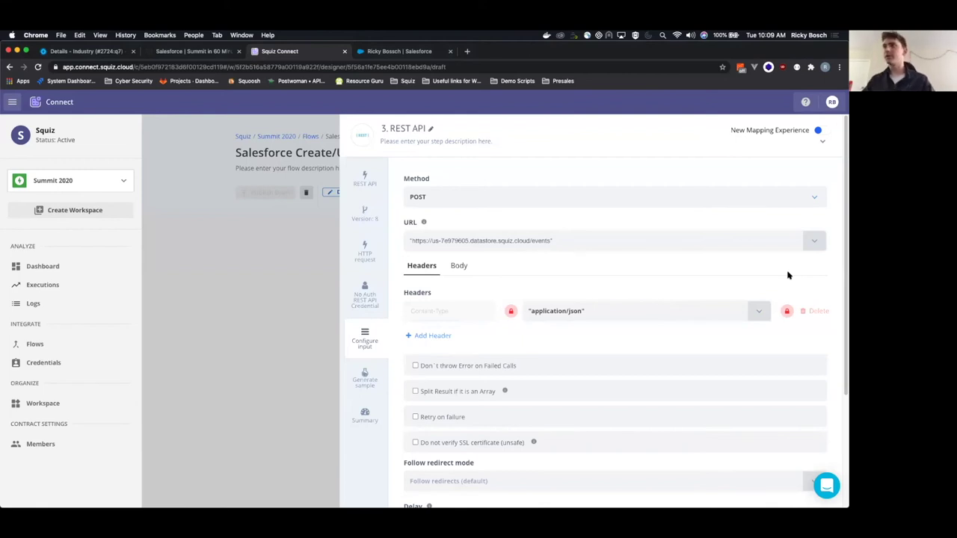
left_click(244, 328)
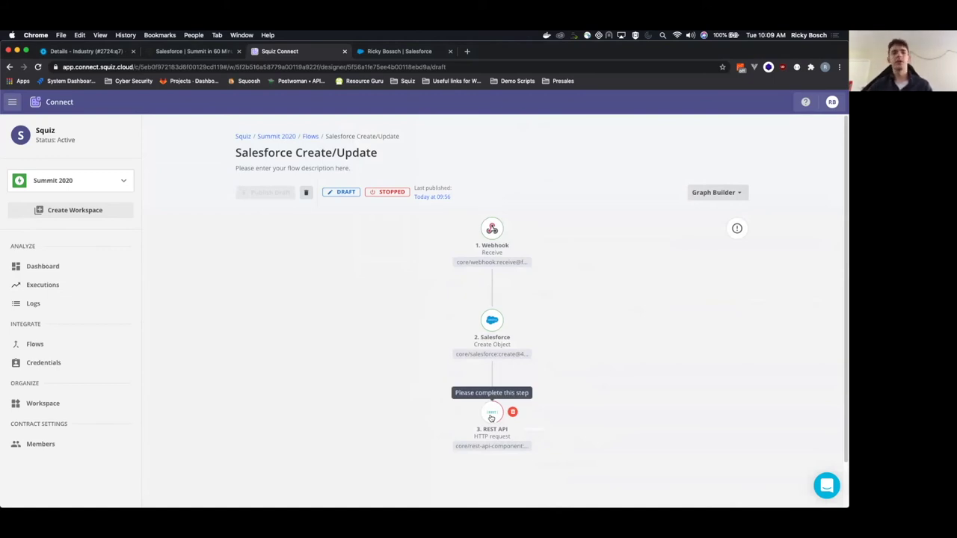
Step: Open the REST API step's input configuration, select its request URL, and scroll through the settings
left_click(491, 415)
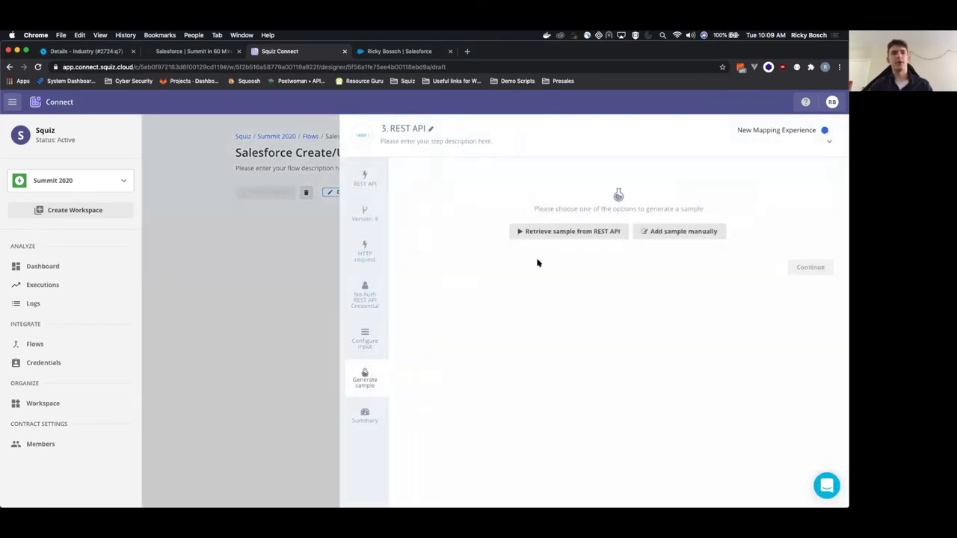
left_click(365, 338)
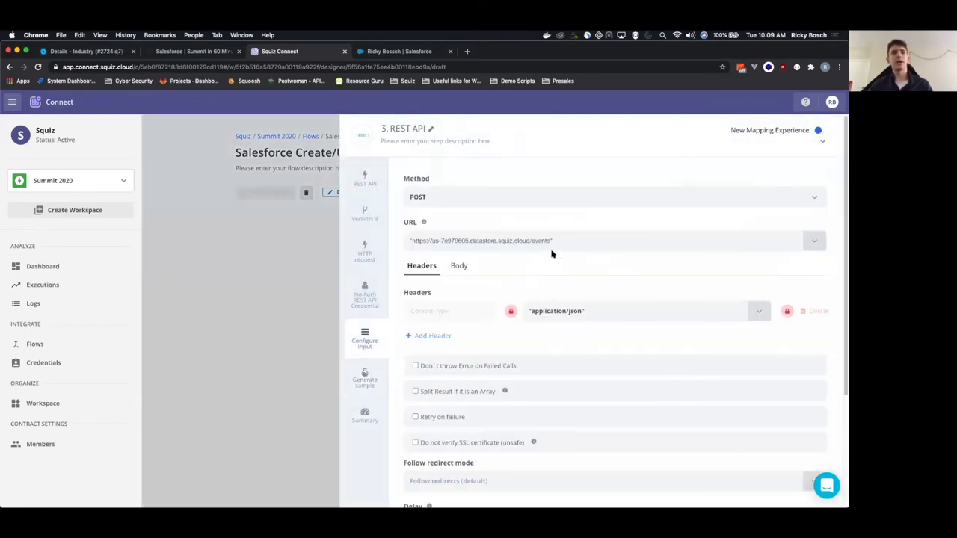
left_click_drag(562, 240, 419, 242)
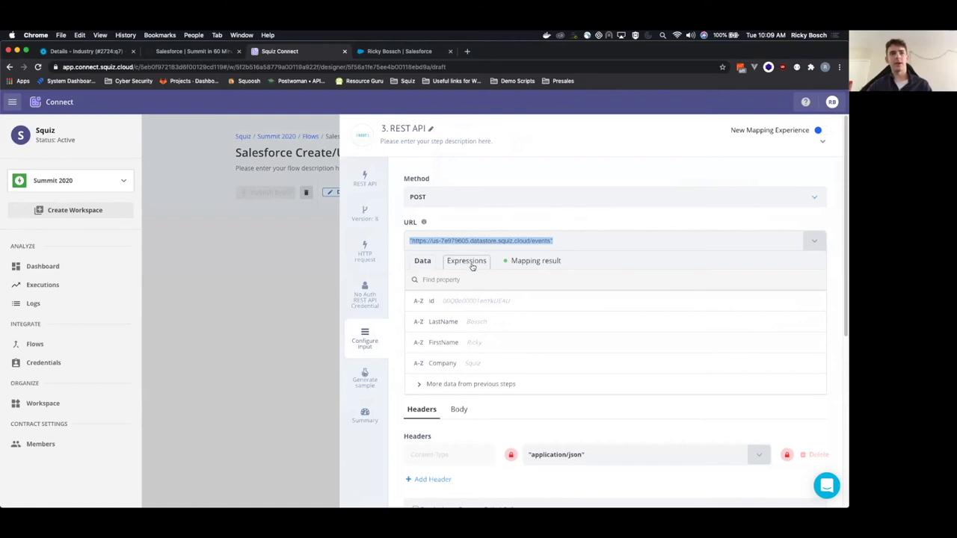
scroll(511, 400, "down", 3)
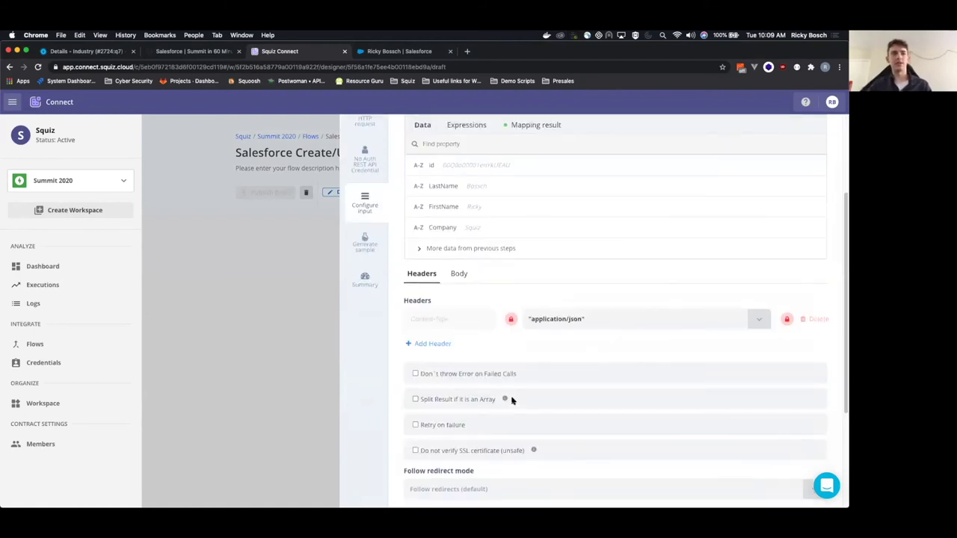
scroll(512, 400, "down", 2)
scroll(617, 322, "up", 2)
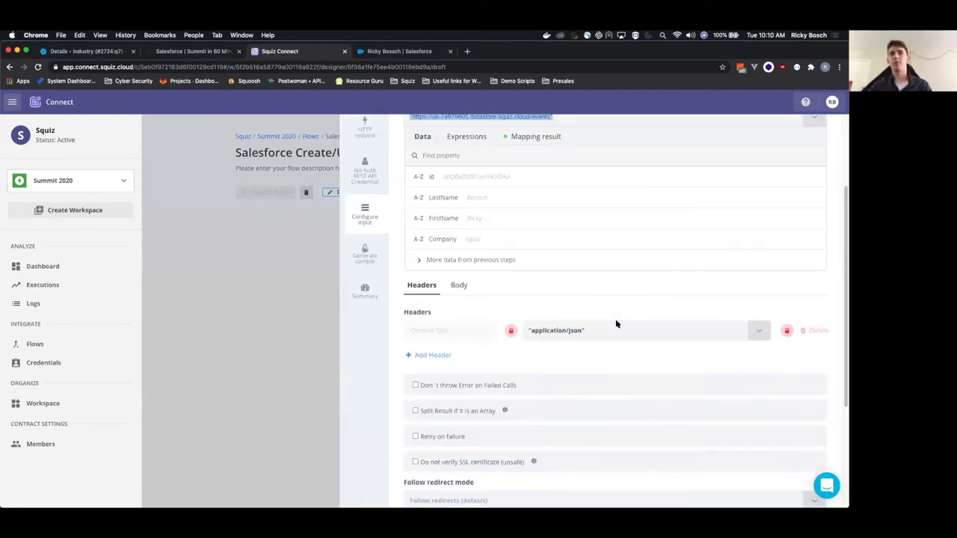
scroll(568, 321, "down", 1)
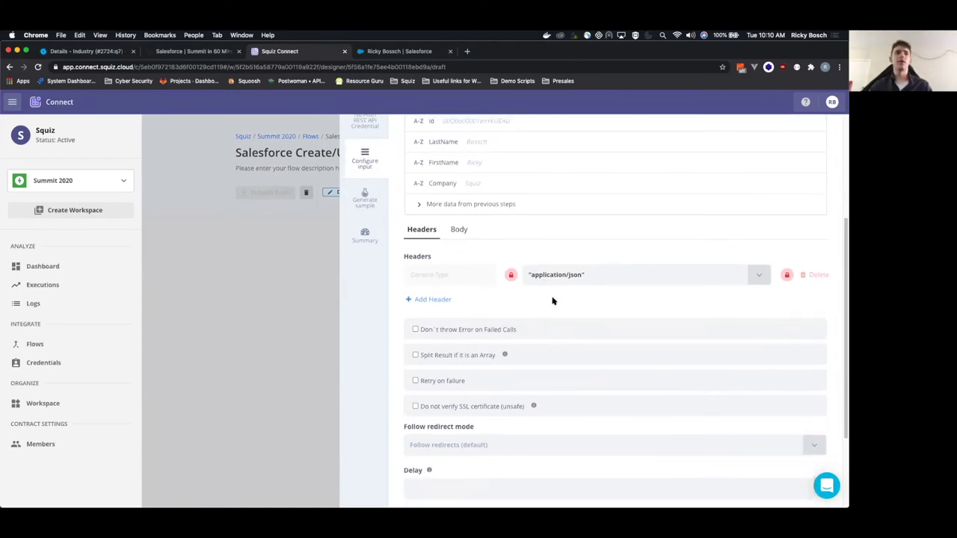
scroll(582, 387, "down", 1)
scroll(586, 383, "down", 1)
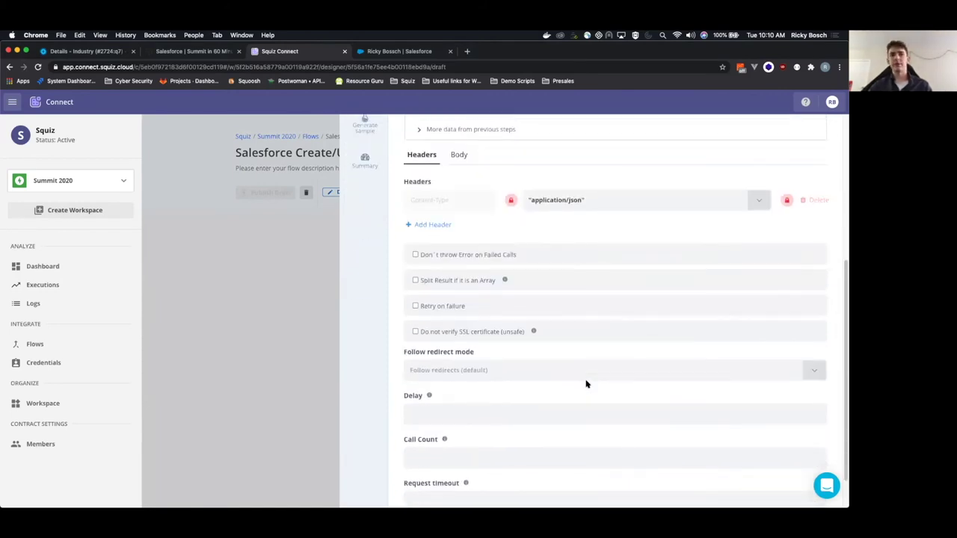
scroll(585, 383, "down", 1)
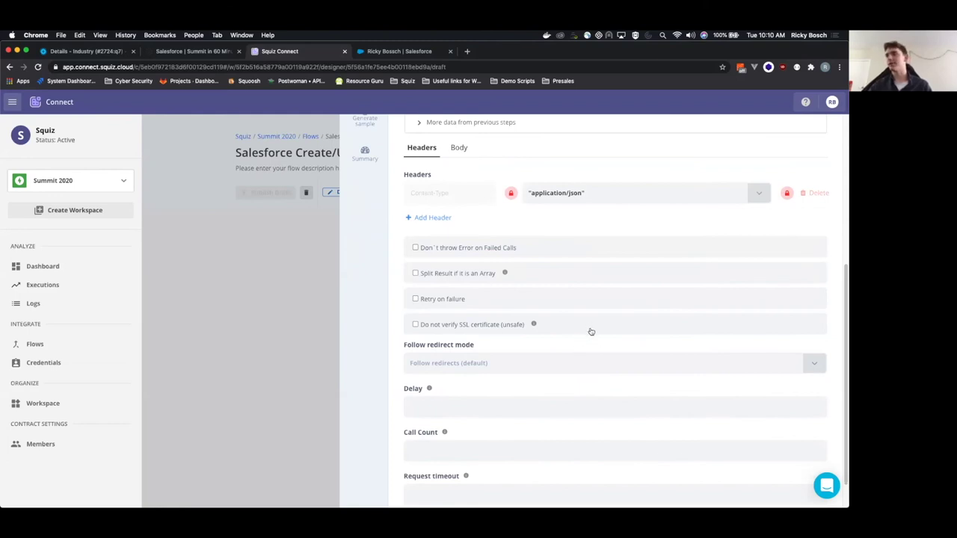
Step: Show the JSON Body with its empty name, description and industry fields
scroll(628, 373, "up", 2)
scroll(632, 379, "down", 3)
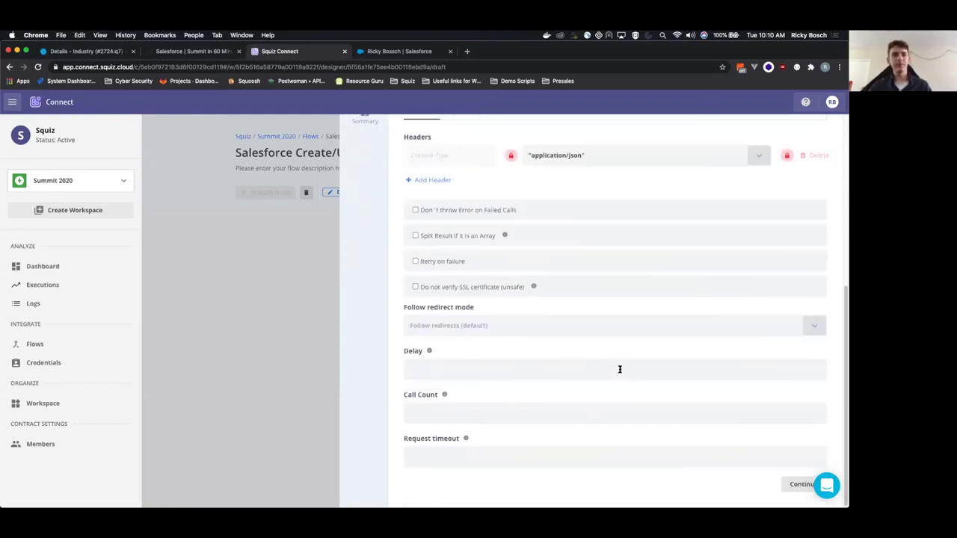
scroll(619, 369, "up", 10)
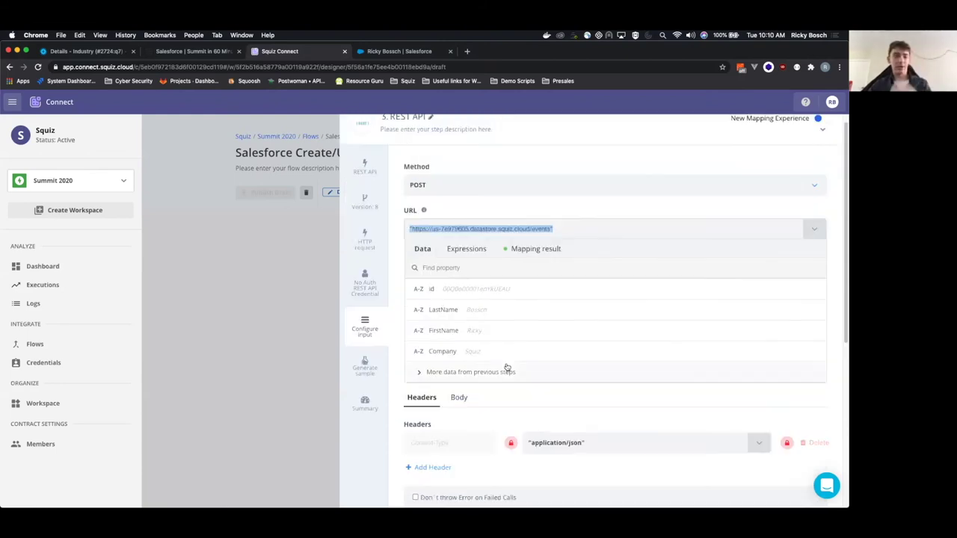
scroll(473, 393, "down", 1)
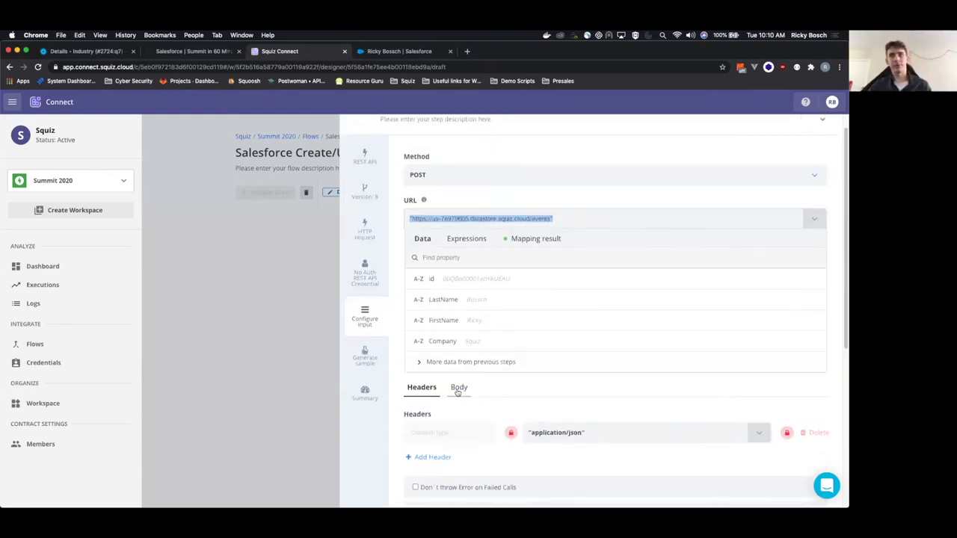
scroll(506, 385, "down", 3)
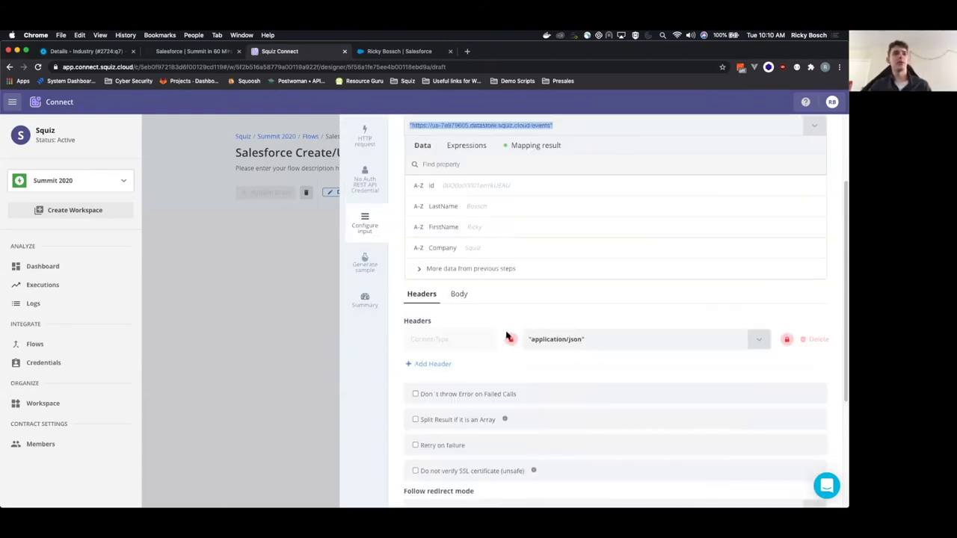
scroll(527, 233, "up", 1)
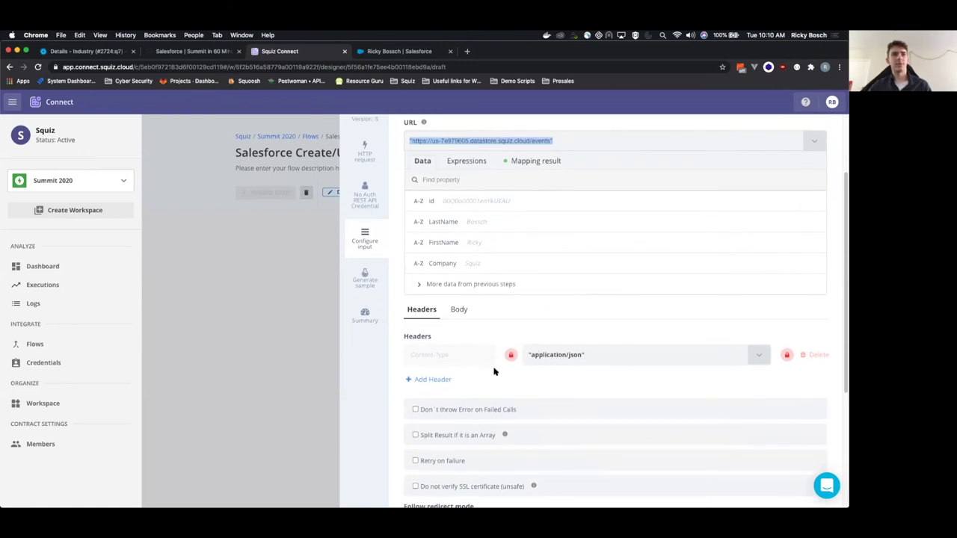
scroll(493, 371, "down", 2)
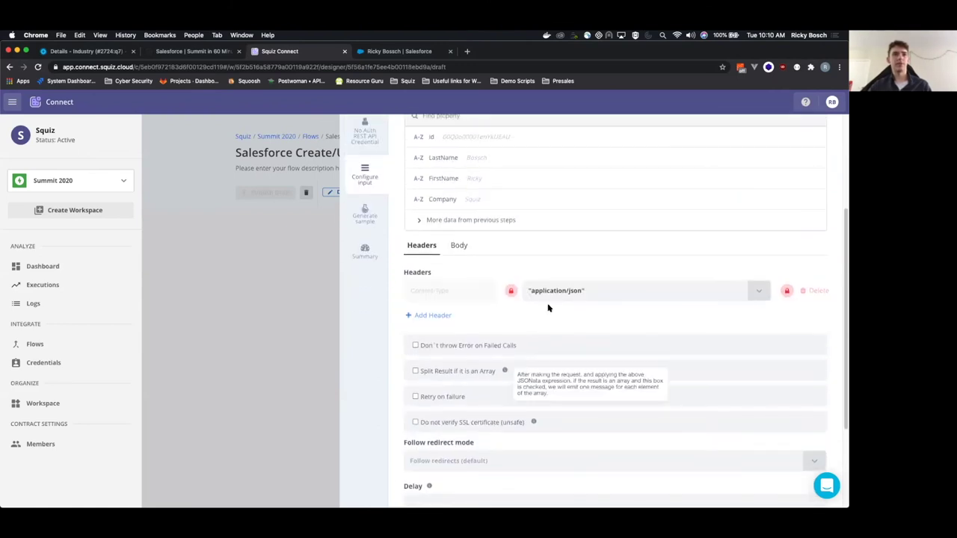
scroll(529, 326, "up", 1)
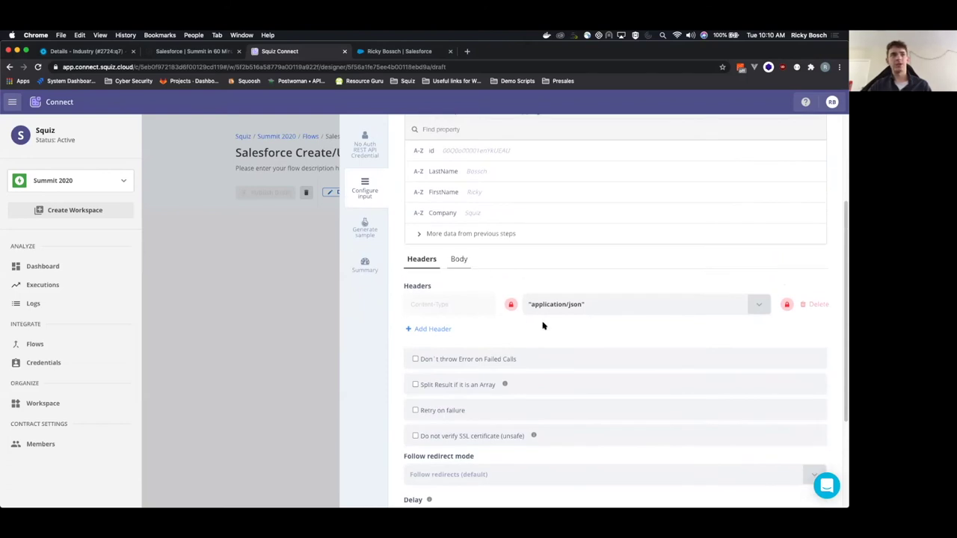
left_click(459, 259)
scroll(611, 419, "up", 3)
Step: Set the body's name value to FirstName
left_click(468, 334)
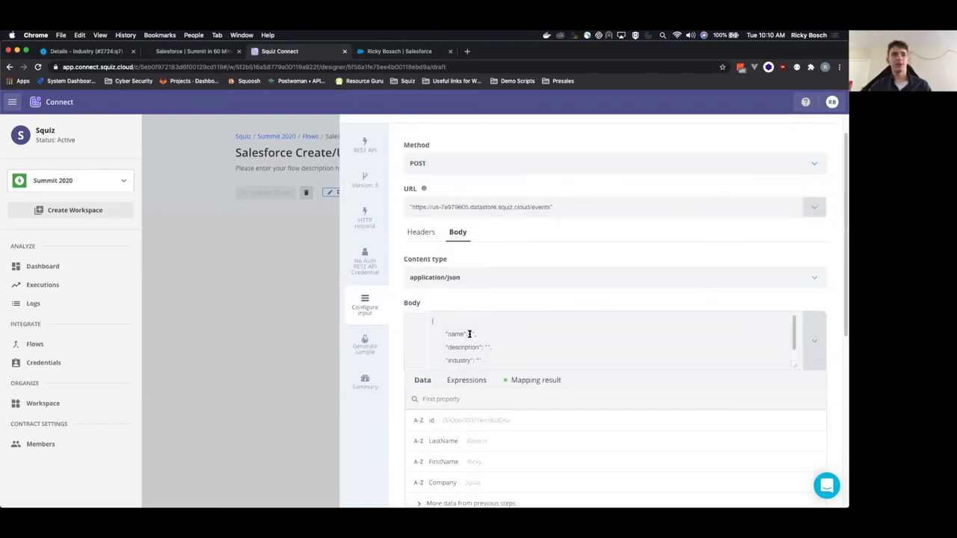
scroll(497, 411, "down", 3)
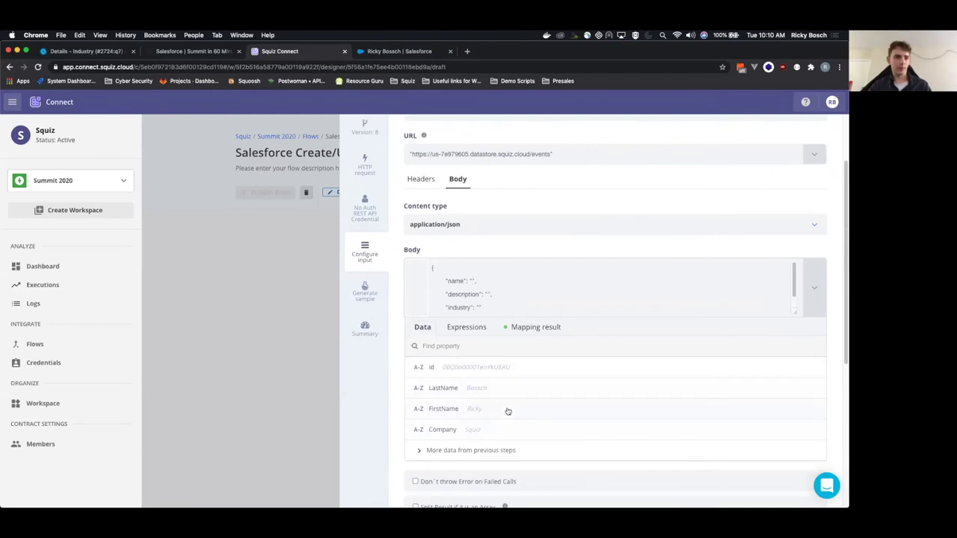
left_click(467, 410)
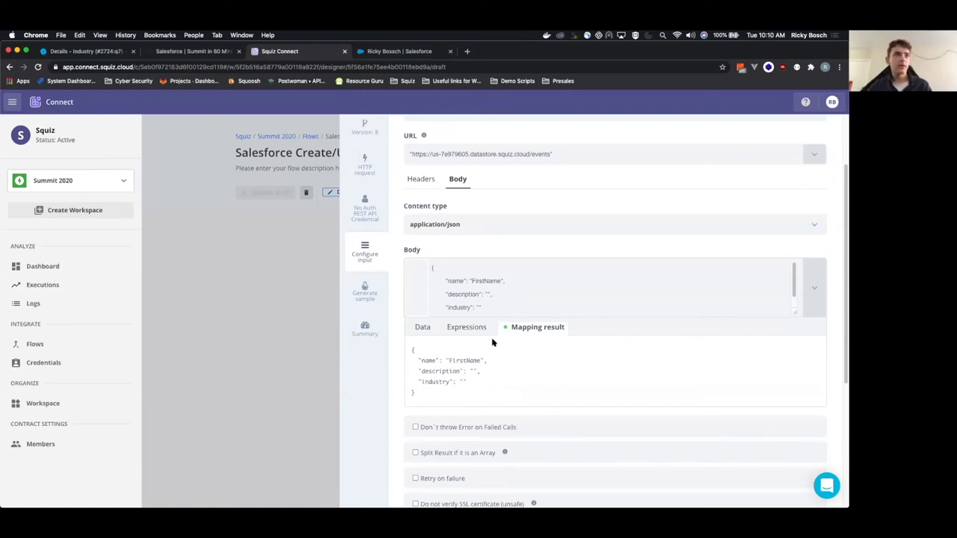
Step: Insert the webhook's description attribute as the body's description value and adjust its quotes
left_click(421, 328)
scroll(493, 406, "down", 3)
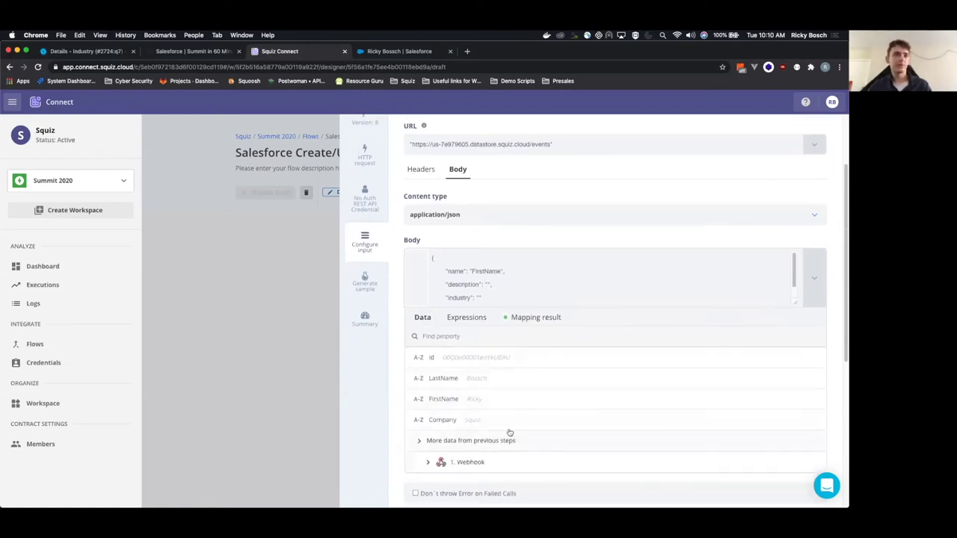
left_click(467, 386)
scroll(523, 365, "down", 1)
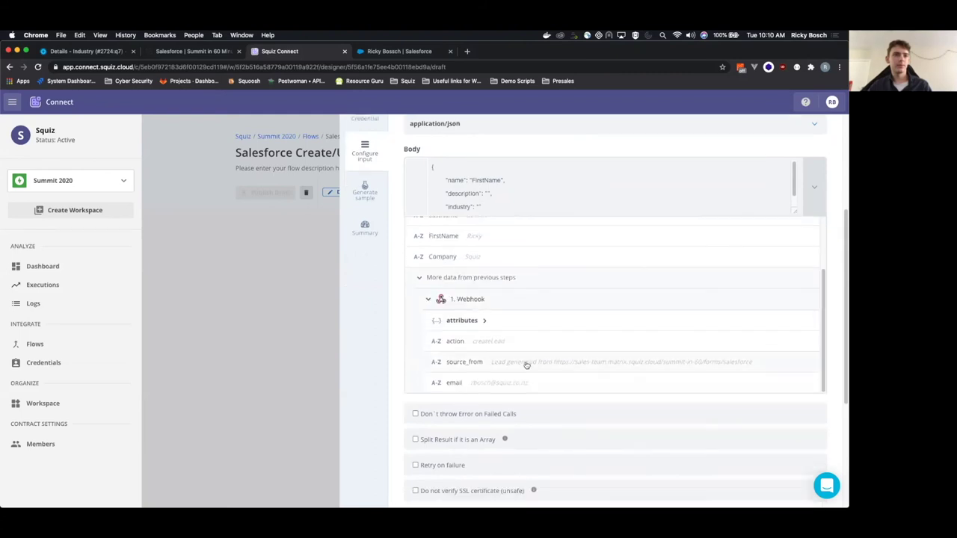
left_click(481, 328)
scroll(538, 359, "down", 2)
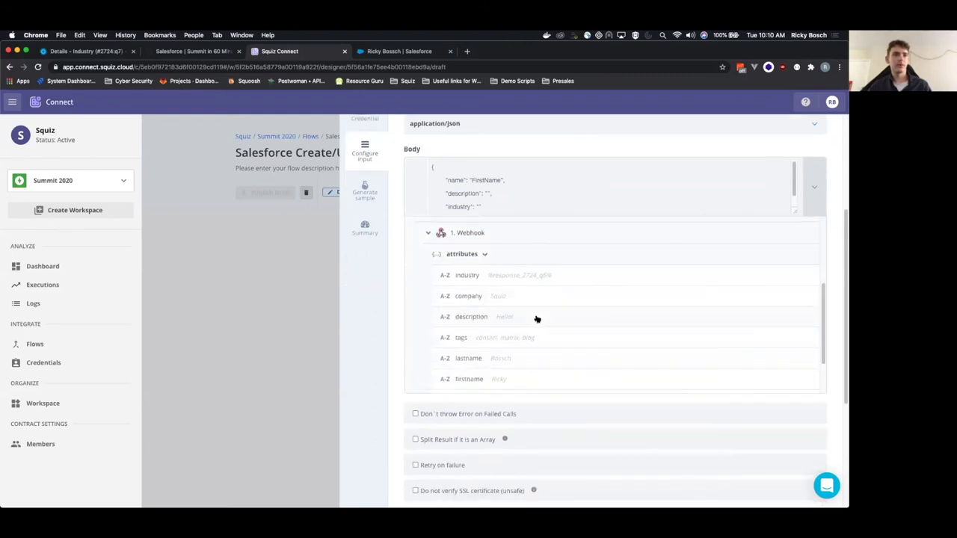
left_click(536, 319)
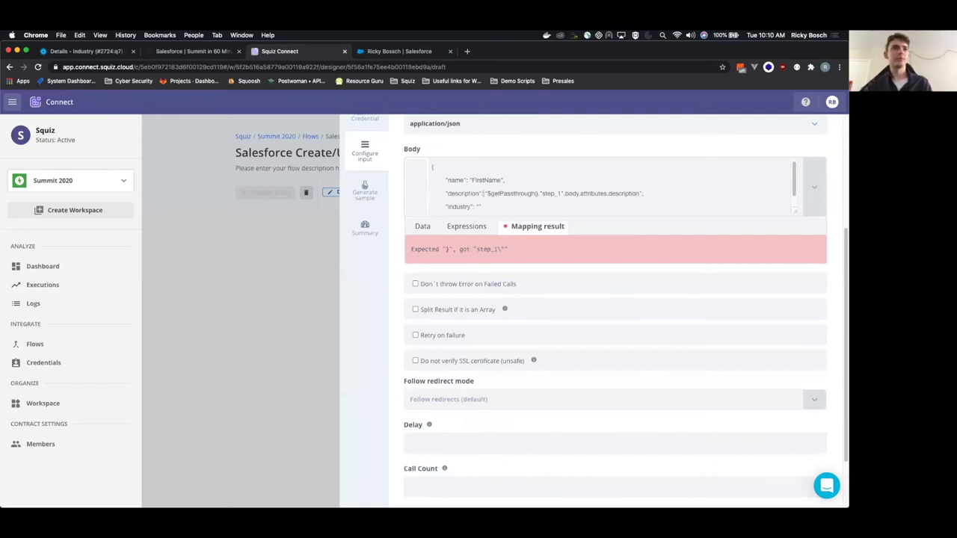
type("\"&")
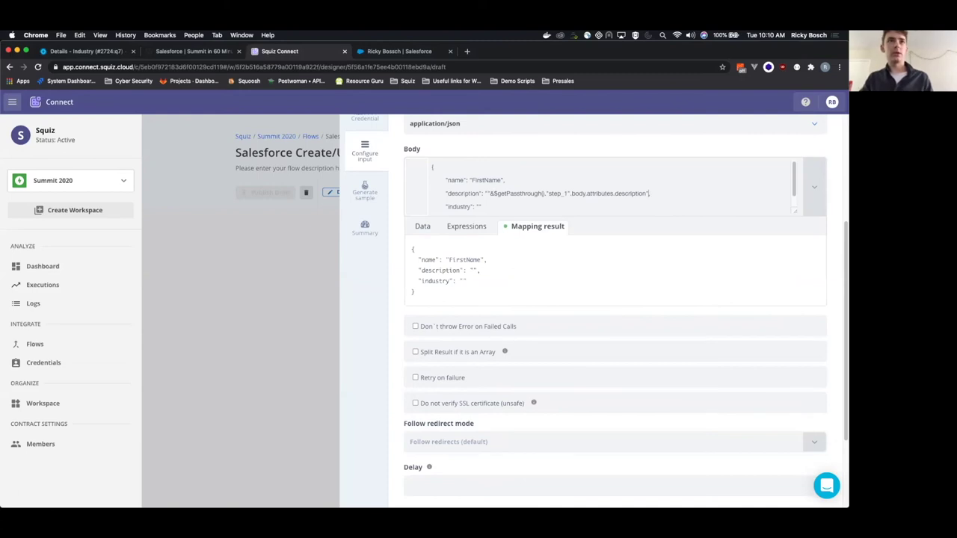
type("&\"")
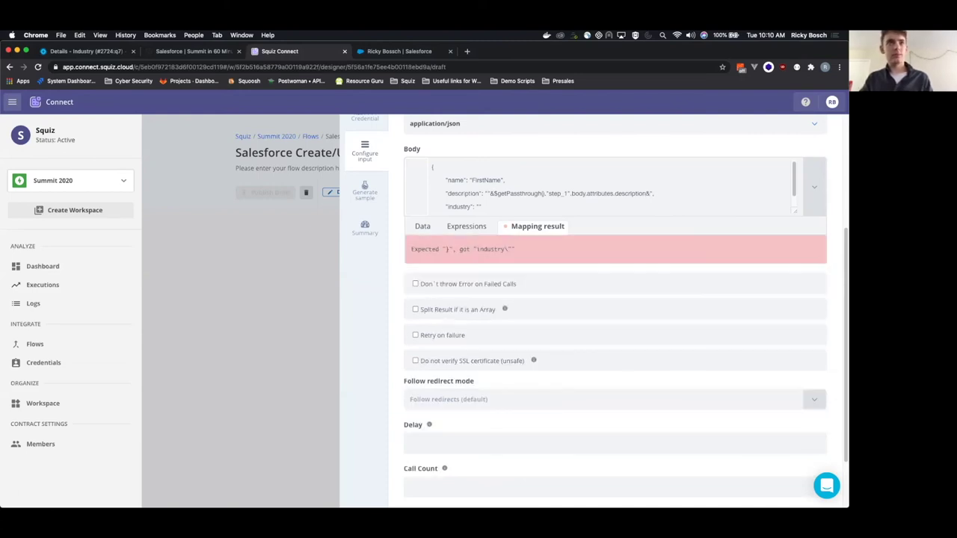
type("&\"")
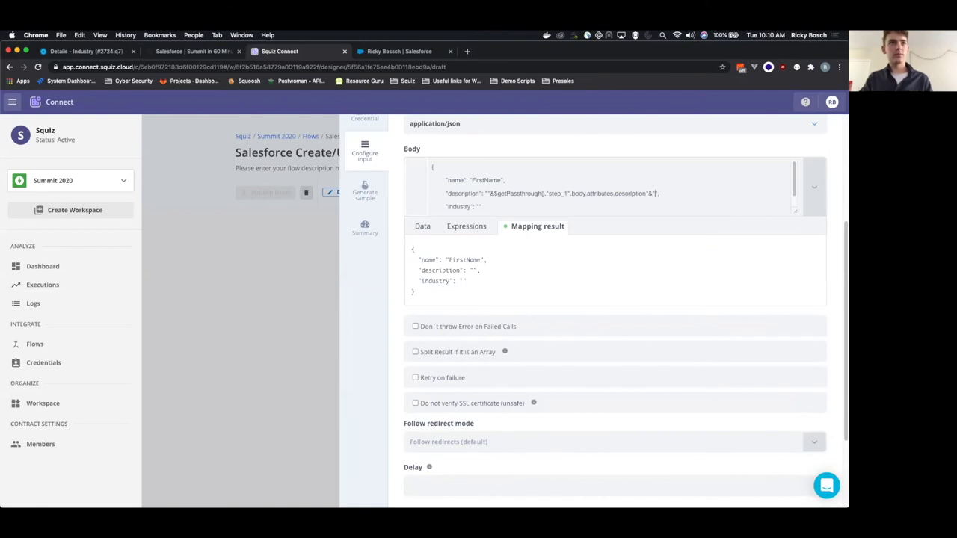
Step: Map the industry value to the webhook's industry attribute and fix the quotes for valid JSON
left_click(486, 208)
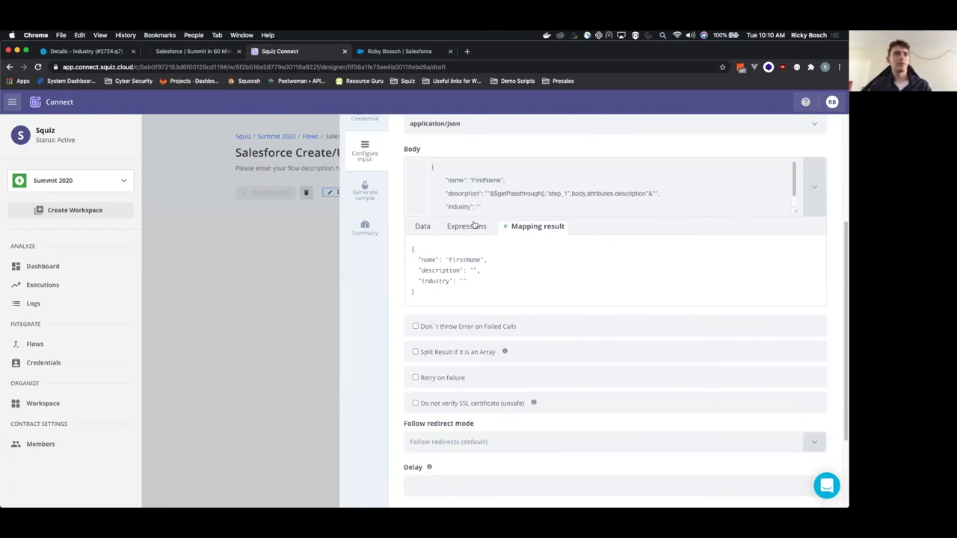
left_click(473, 226)
scroll(499, 352, "down", 5)
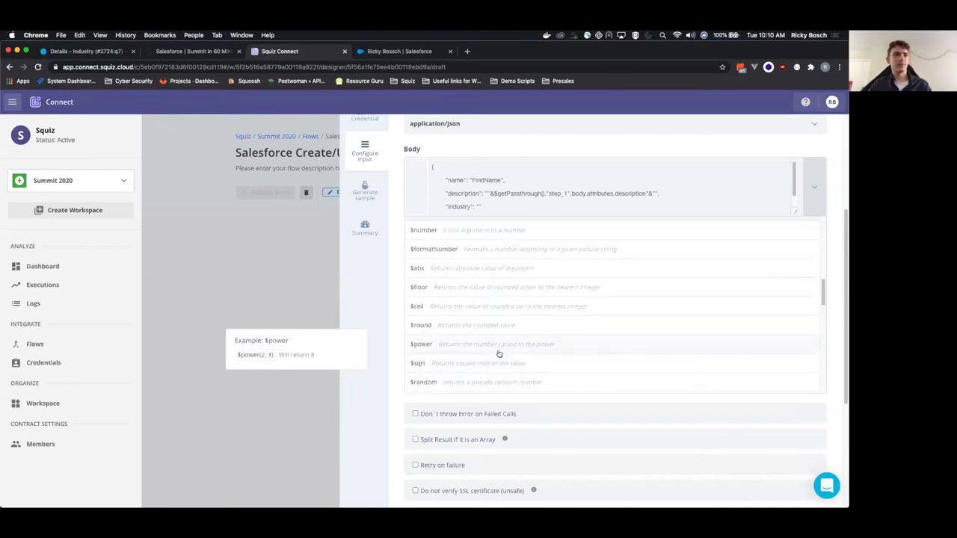
scroll(499, 354, "up", 5)
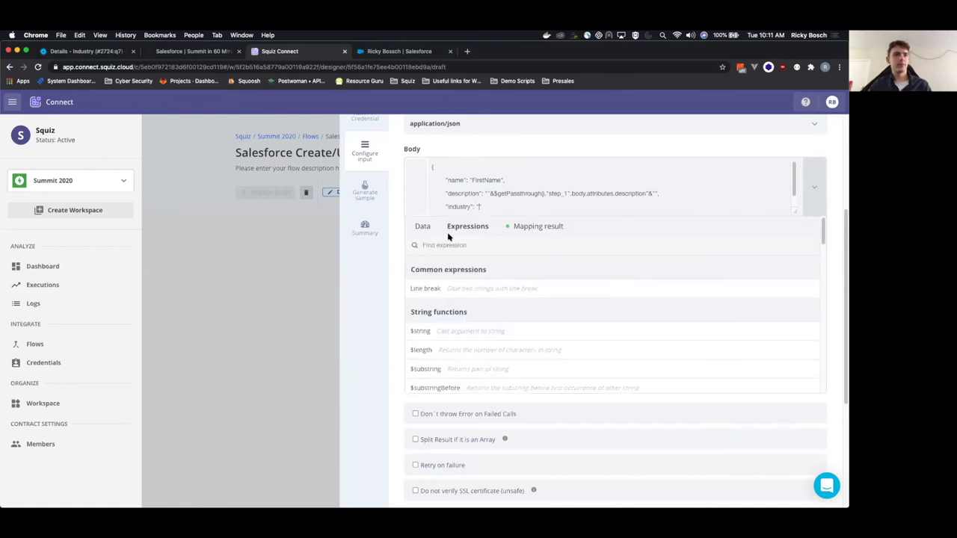
left_click(422, 225)
scroll(516, 336, "down", 3)
scroll(512, 295, "up", 1)
left_click(533, 245)
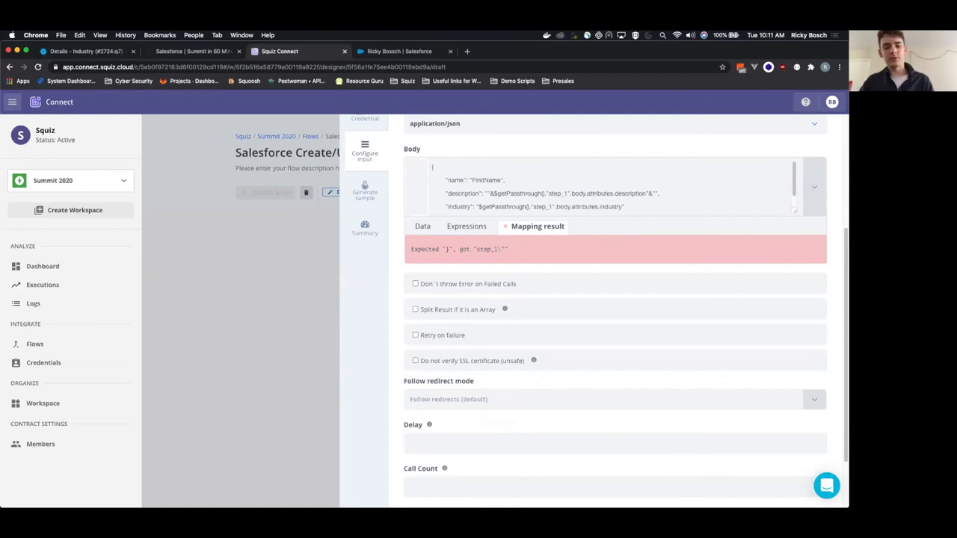
type("{")
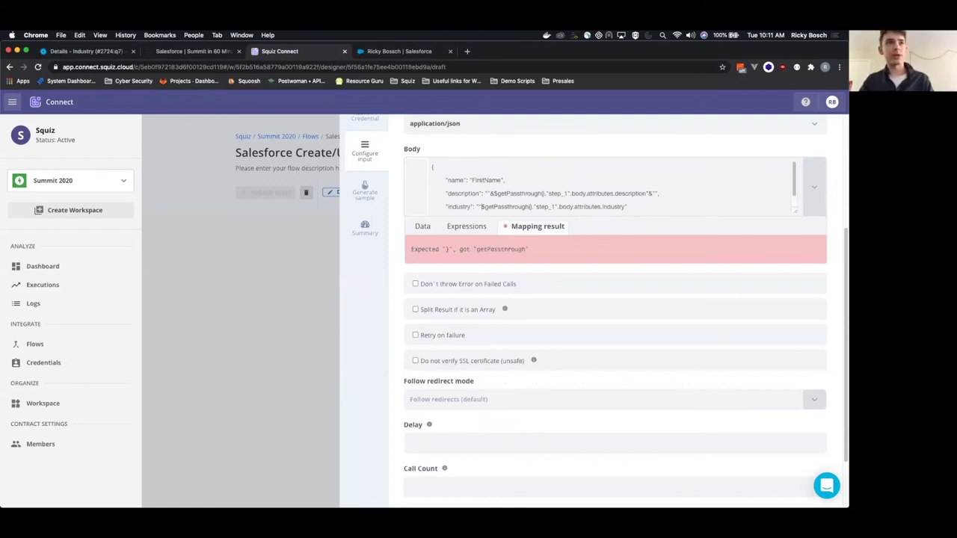
type("&")
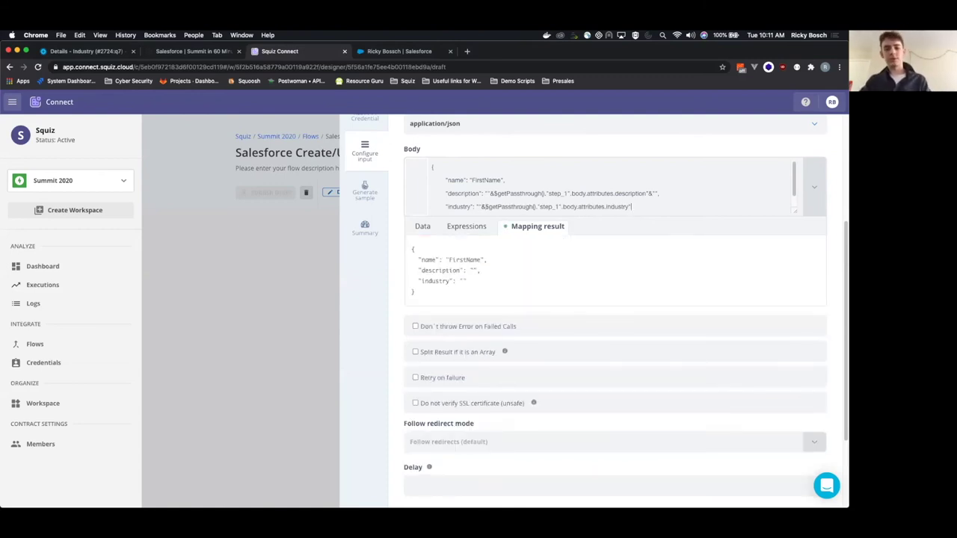
type("\"&")
key("BackSpace")
key("BackSpace")
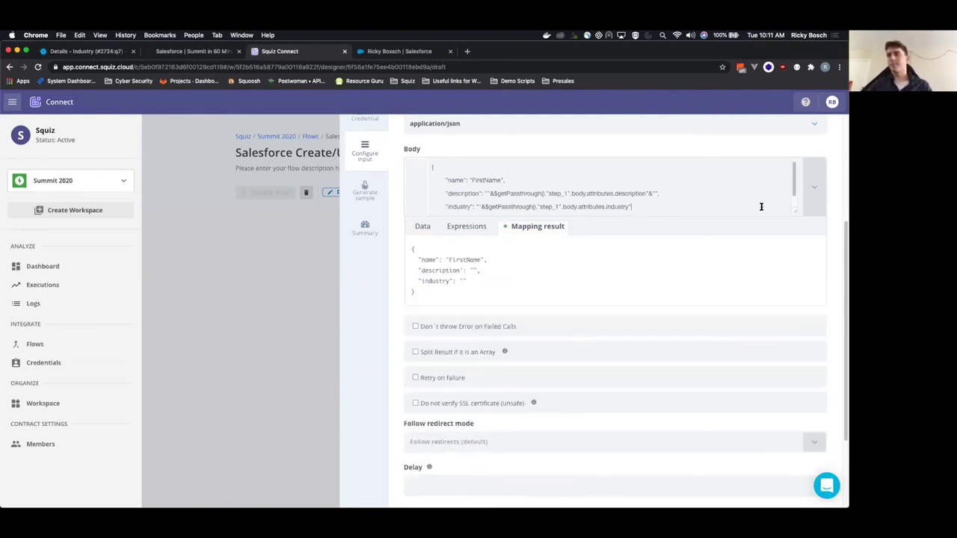
left_click(837, 215)
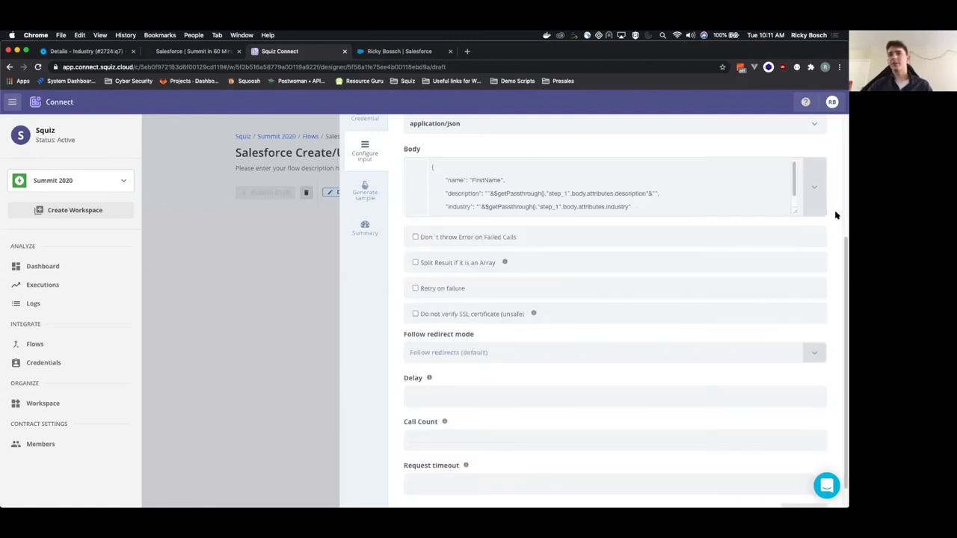
key("super+Tab")
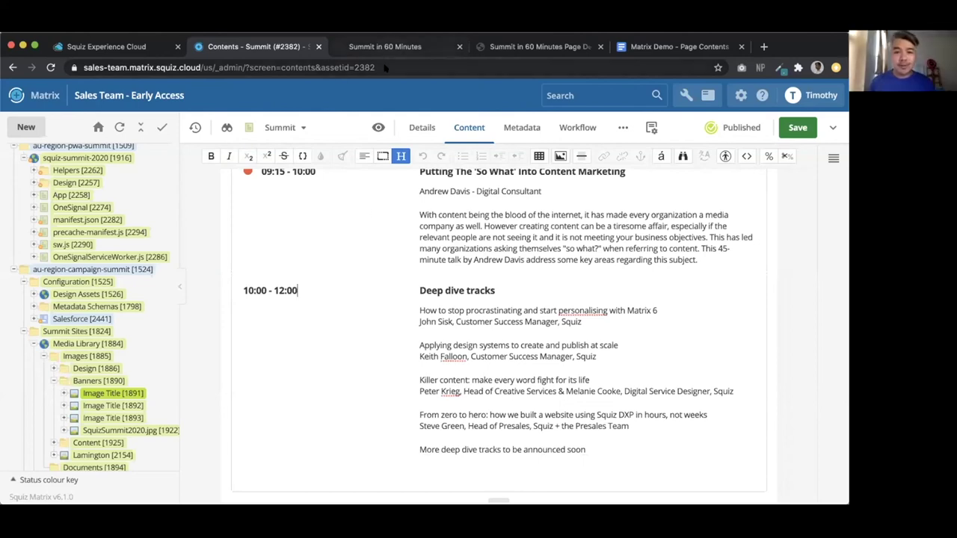
Step: Select the 10:00 - 12:00 Deep dive tracks time heading
scroll(441, 285, "down", 5)
scroll(440, 287, "down", 10)
scroll(440, 287, "up", 9)
scroll(440, 287, "up", 7)
scroll(440, 285, "down", 1)
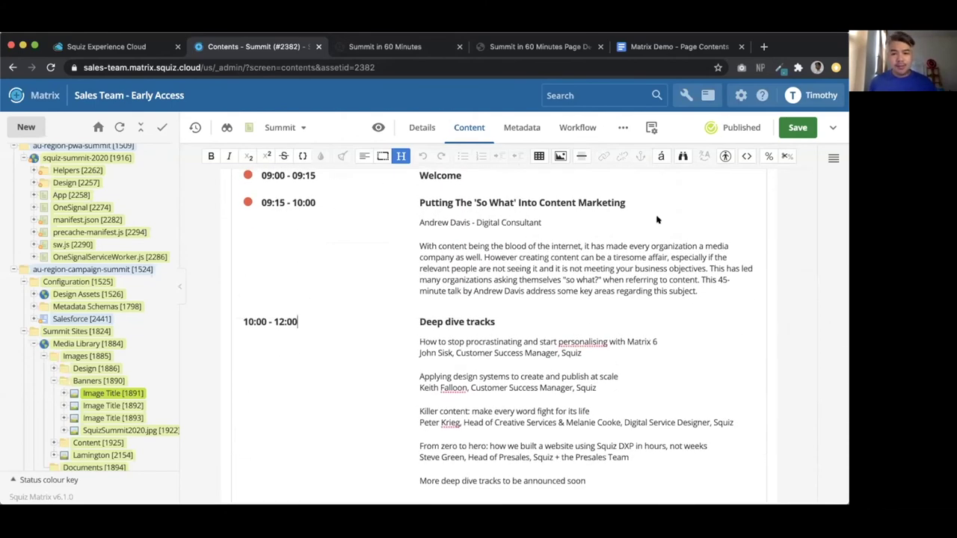
triple_click(303, 320)
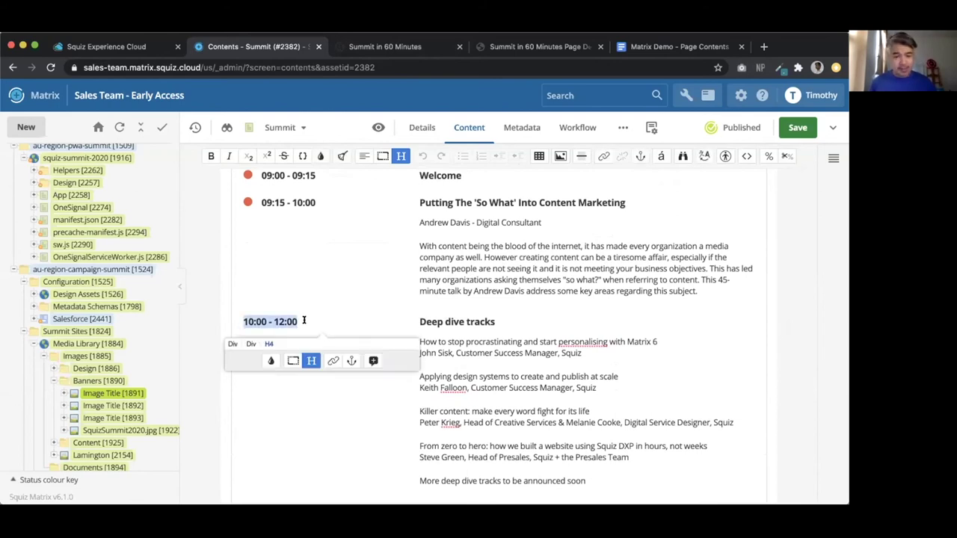
Step: Apply the Orange Bullet Point style to the 10:00 - 12:00 heading
scroll(309, 329, "down", 2)
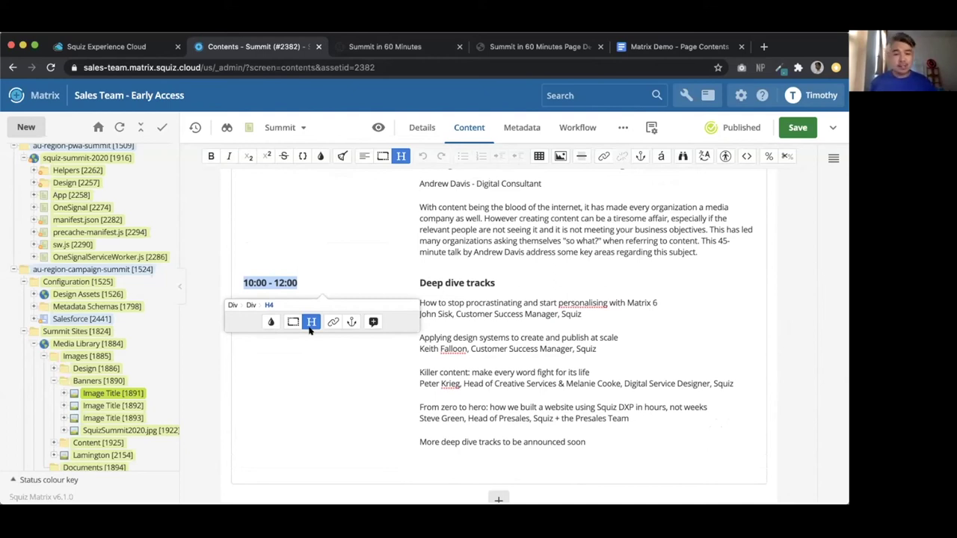
scroll(359, 283, "up", 5)
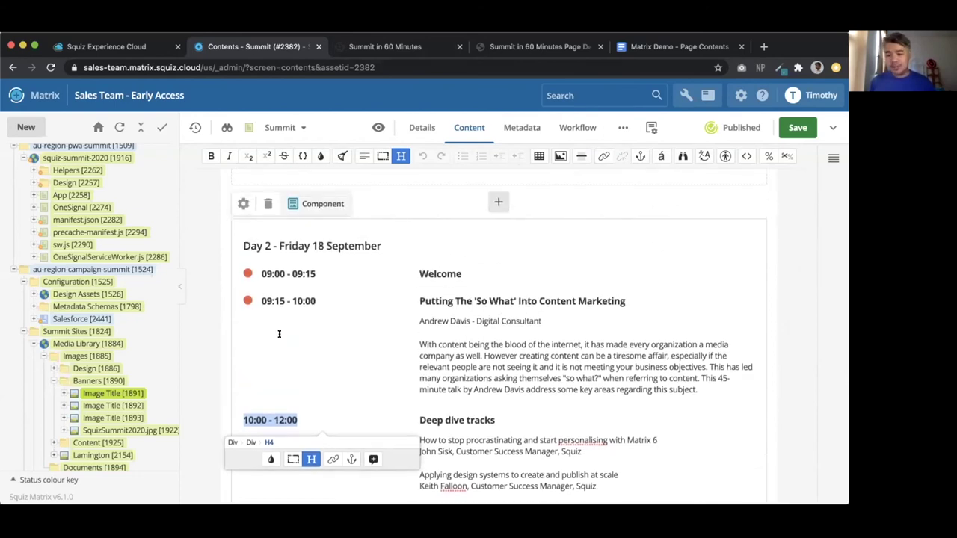
scroll(285, 351, "down", 3)
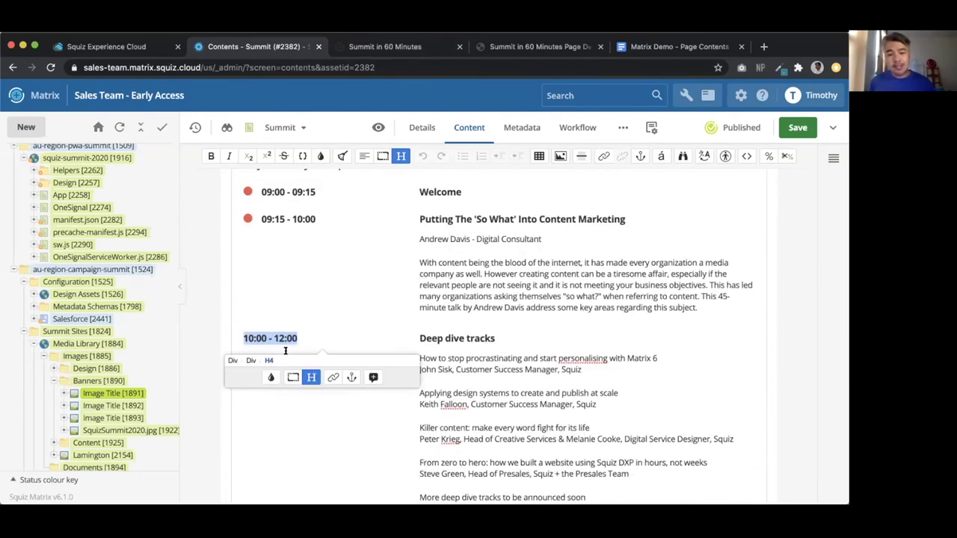
scroll(285, 350, "down", 1)
left_click(270, 337)
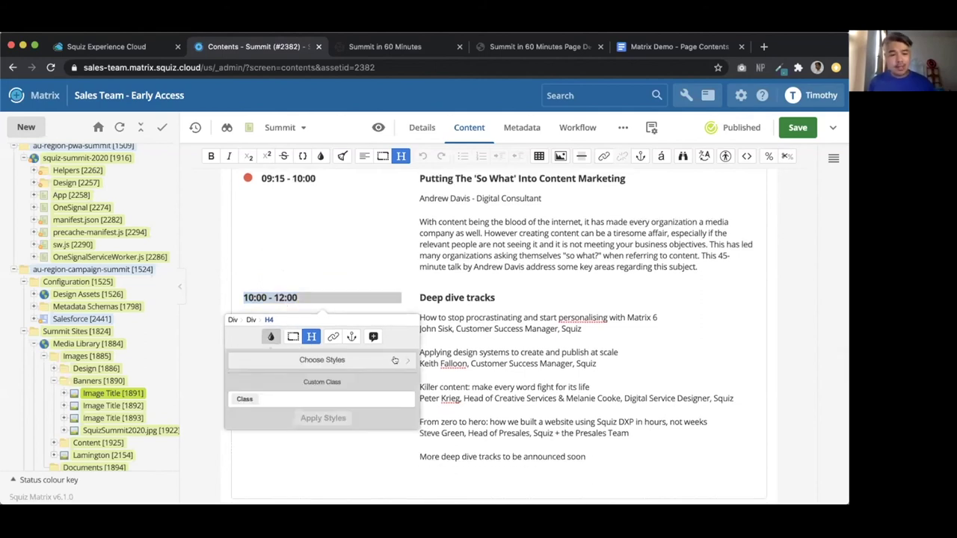
left_click(367, 360)
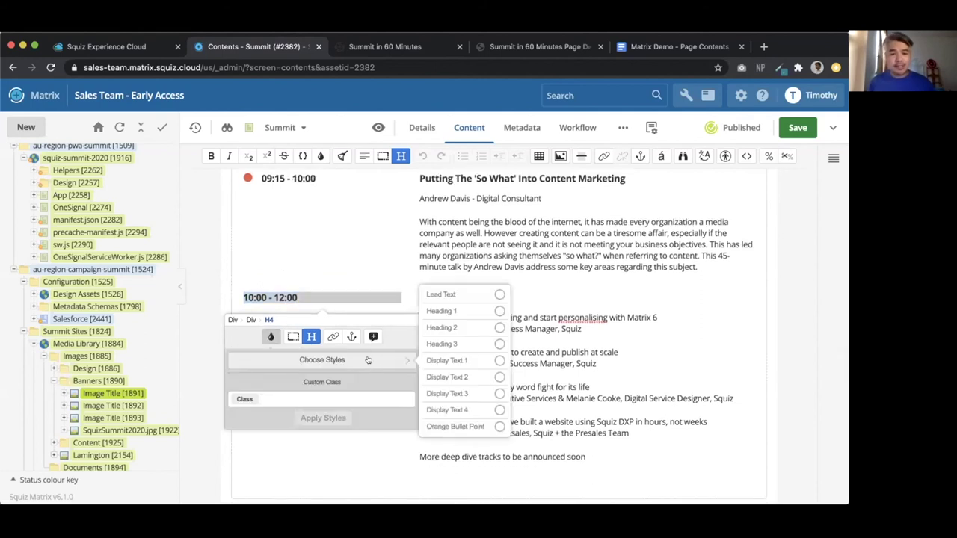
left_click(498, 426)
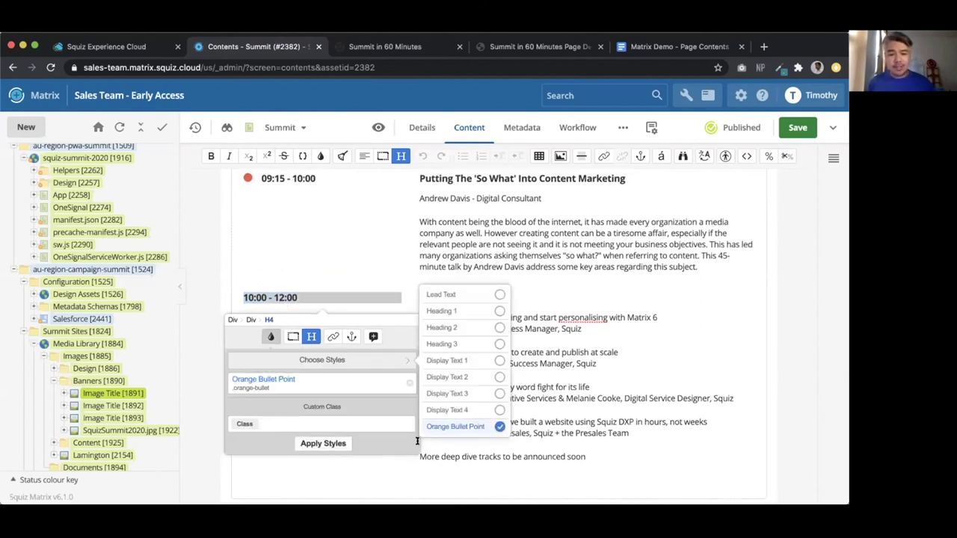
left_click(334, 443)
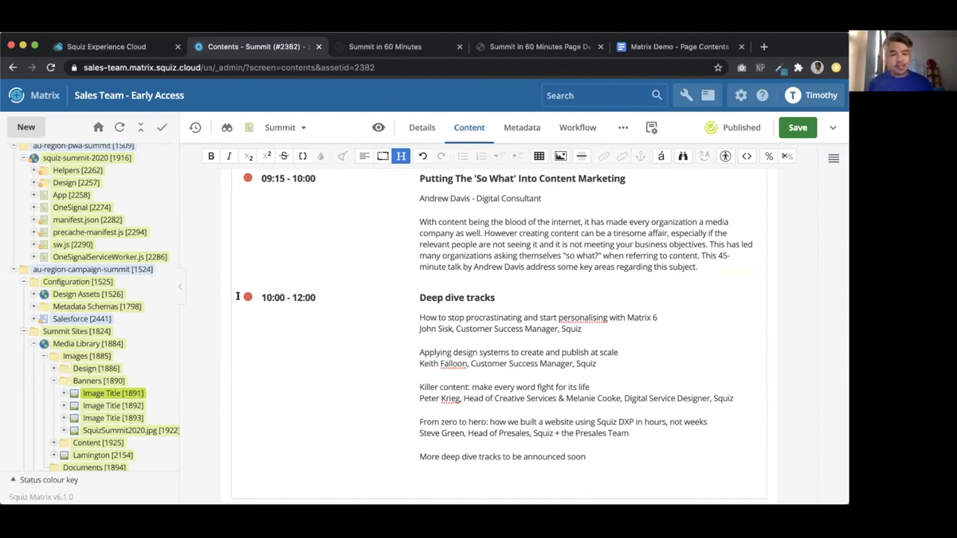
scroll(403, 327, "down", 3)
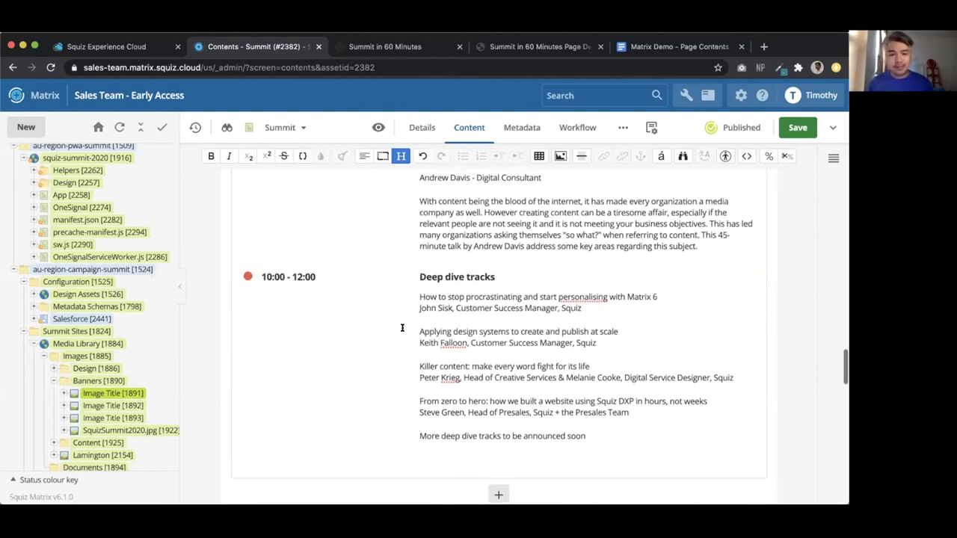
scroll(400, 327, "up", 3)
scroll(370, 330, "down", 2)
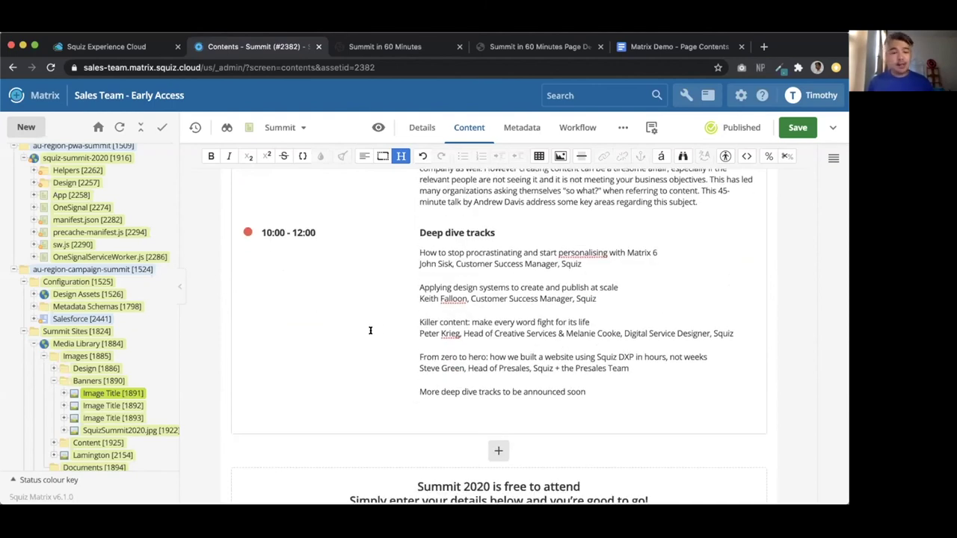
scroll(370, 330, "down", 8)
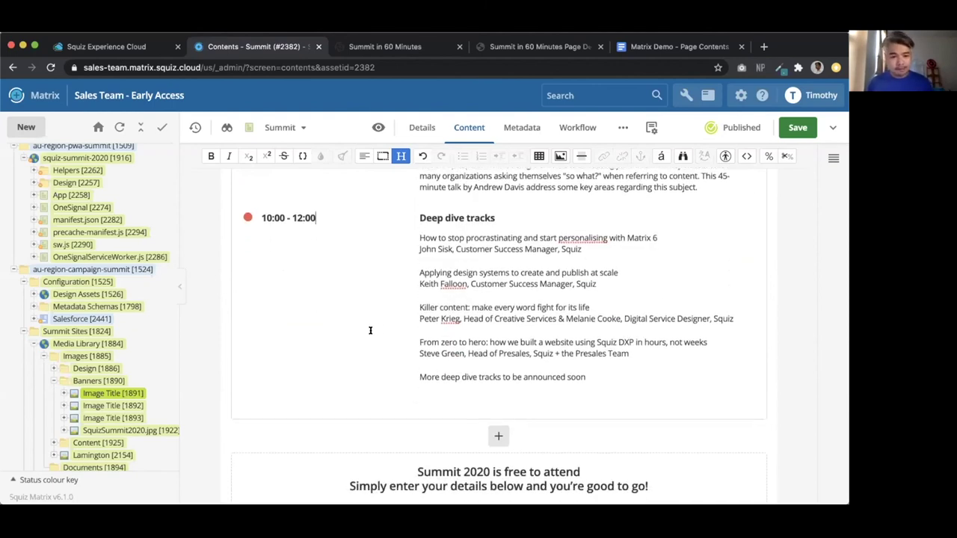
scroll(370, 330, "down", 2)
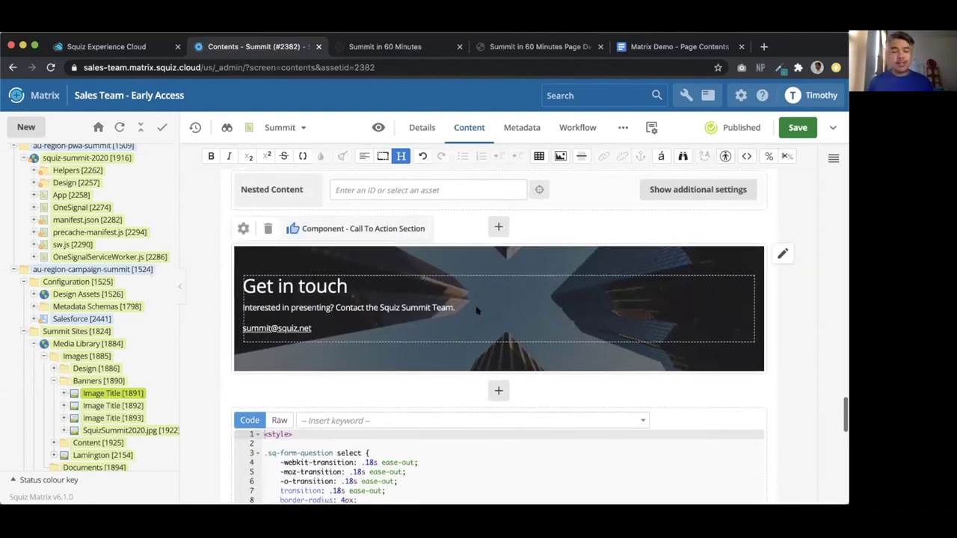
Step: Apply the Lead Text style to the 'Interested in presenting?' line
left_click(477, 310)
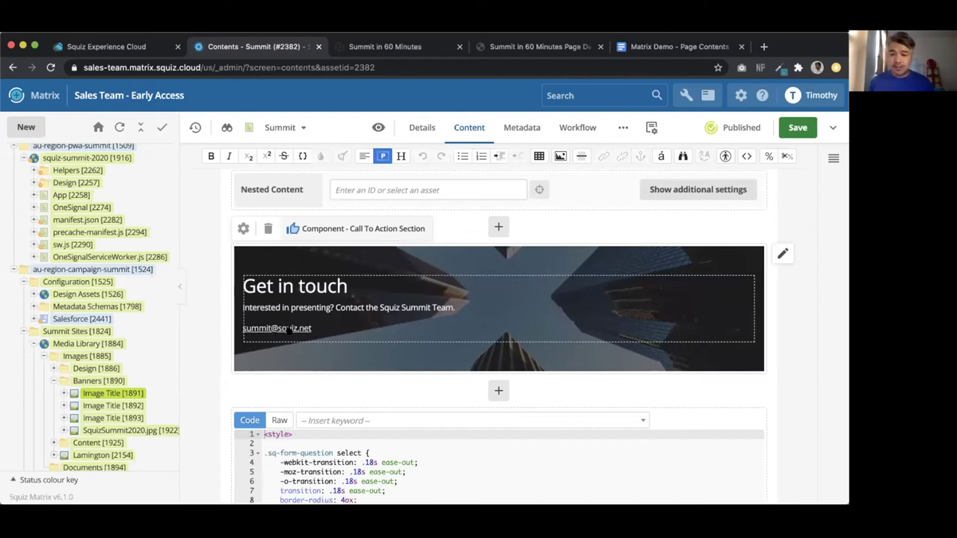
left_click_drag(456, 305, 240, 304)
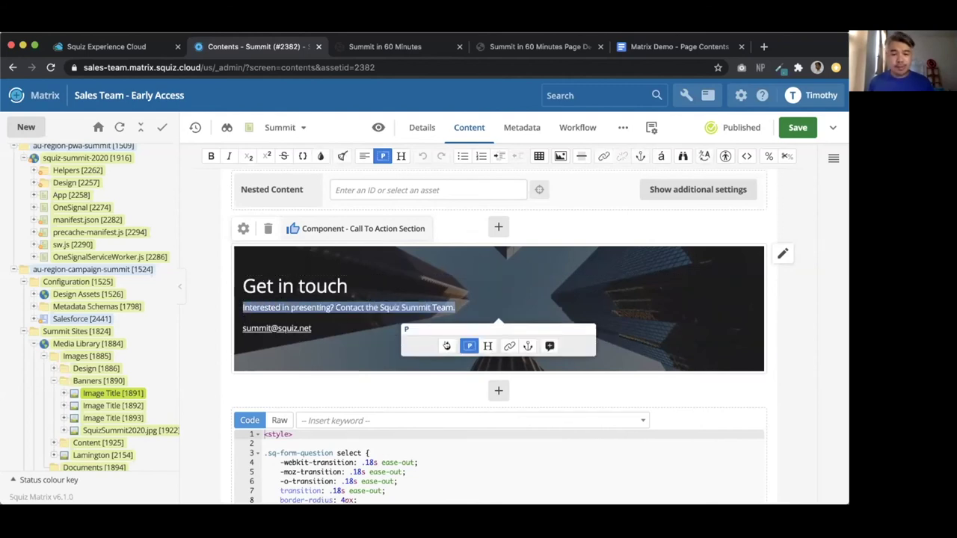
left_click(446, 345)
left_click(535, 369)
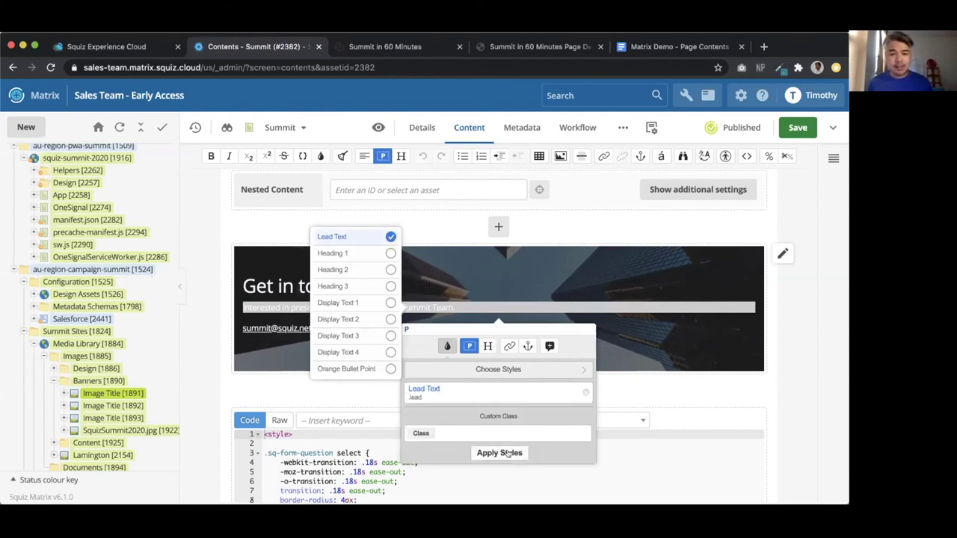
left_click(509, 454)
left_click(568, 305)
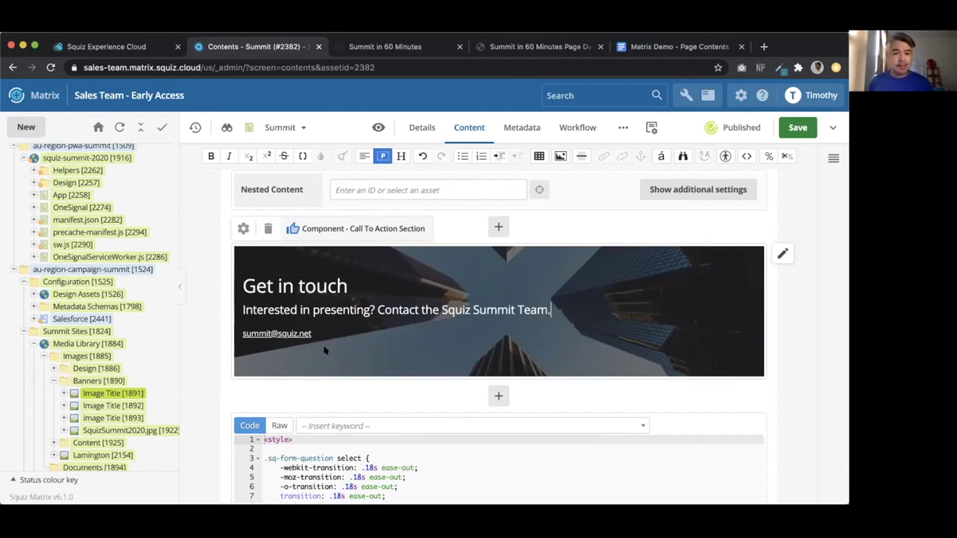
Step: Select the contact email link and add the Lead Text style to it
left_click_drag(311, 334, 209, 335)
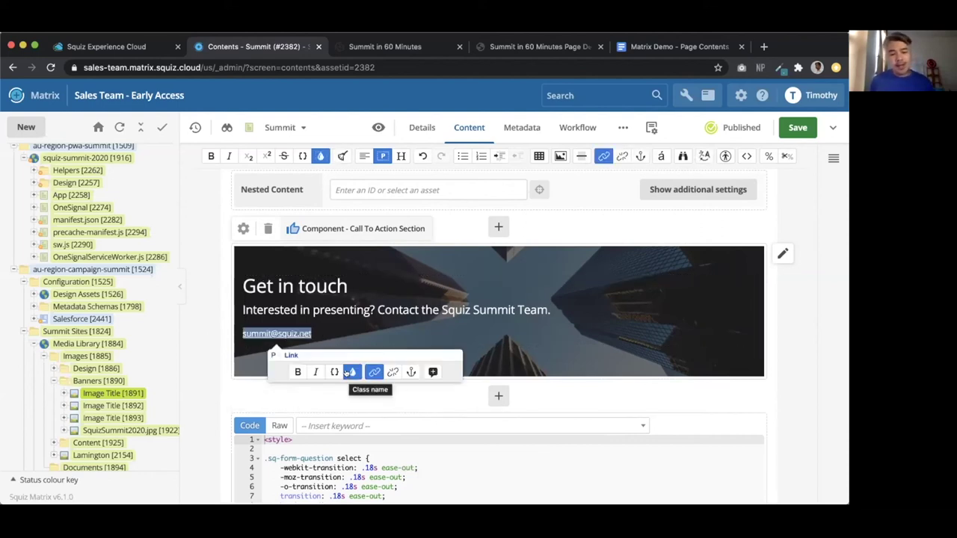
left_click(349, 372)
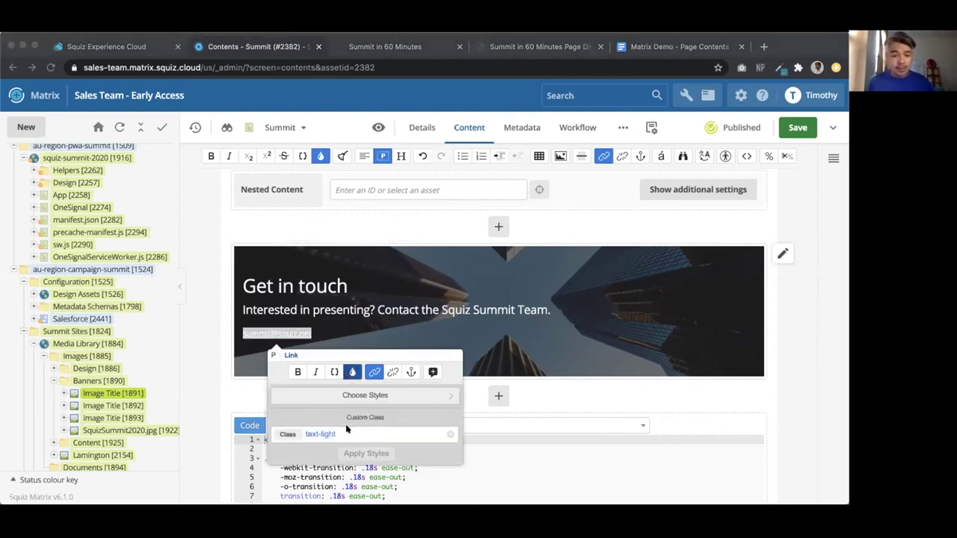
left_click(353, 424)
right_click(375, 395)
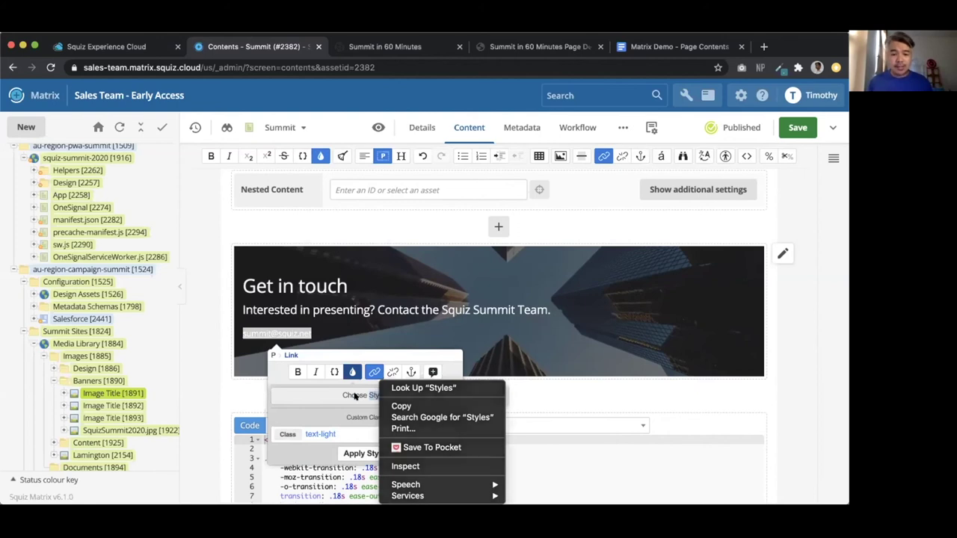
left_click(367, 395)
left_click(366, 395)
scroll(525, 279, "up", 2)
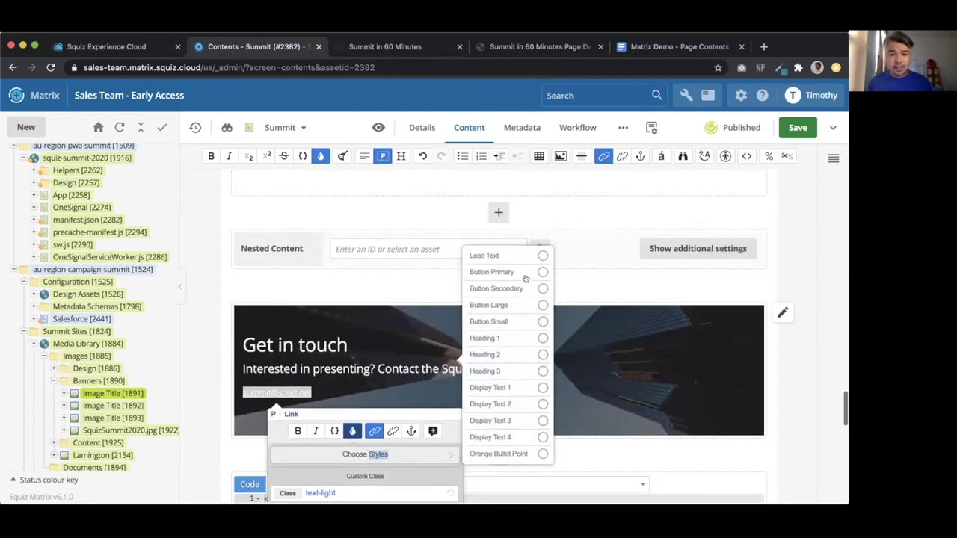
left_click(542, 255)
Step: Add Button Primary to the email link, apply the styles, and save the page
scroll(518, 307, "down", 2)
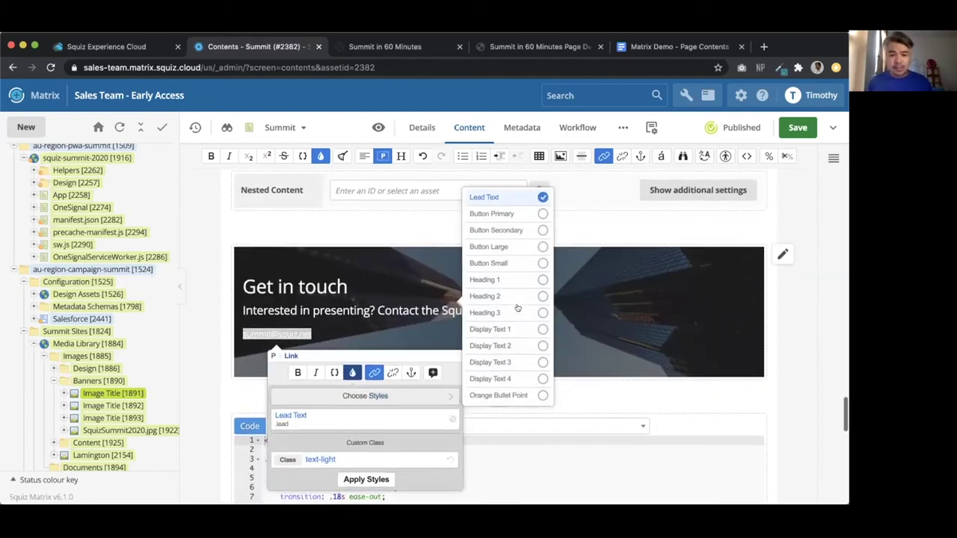
scroll(535, 273, "up", 1)
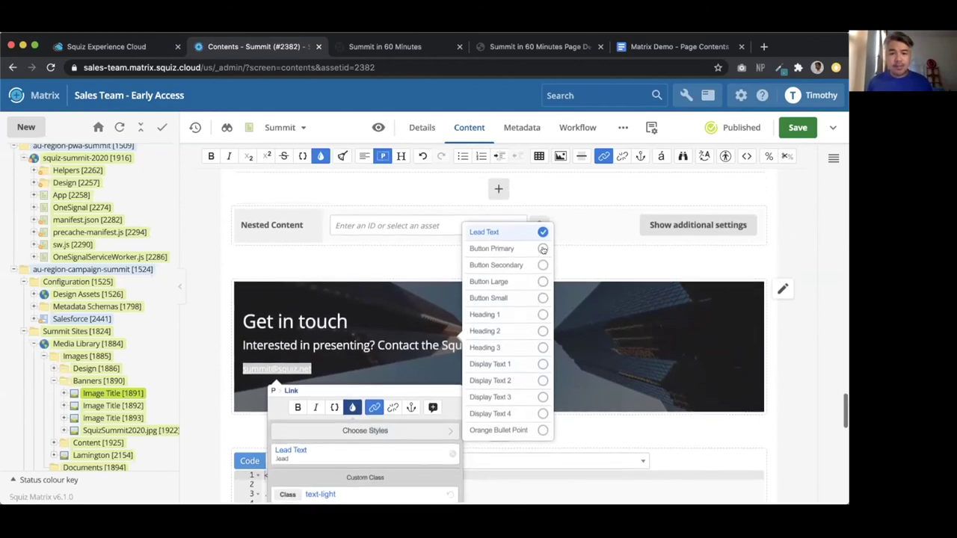
left_click(541, 249)
scroll(396, 435, "down", 1)
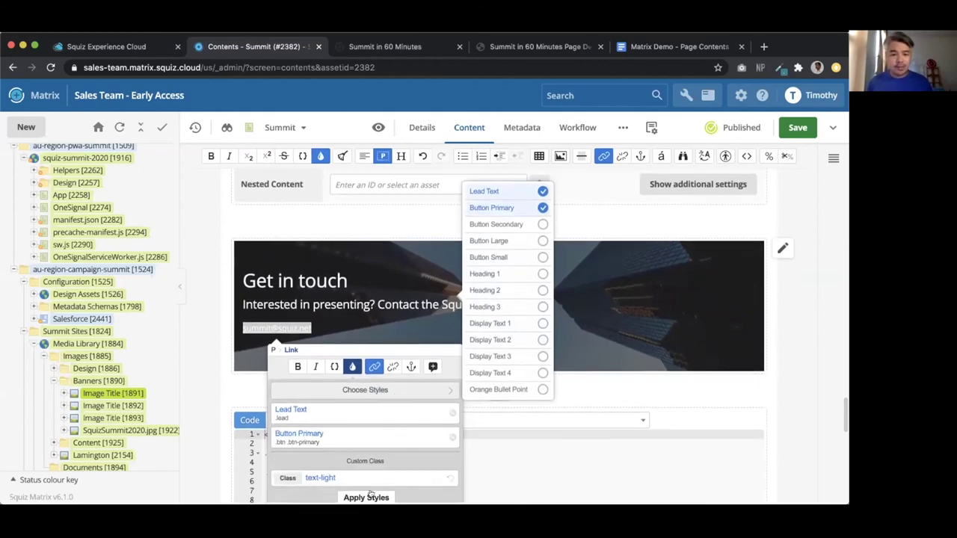
left_click(373, 493)
left_click(387, 336)
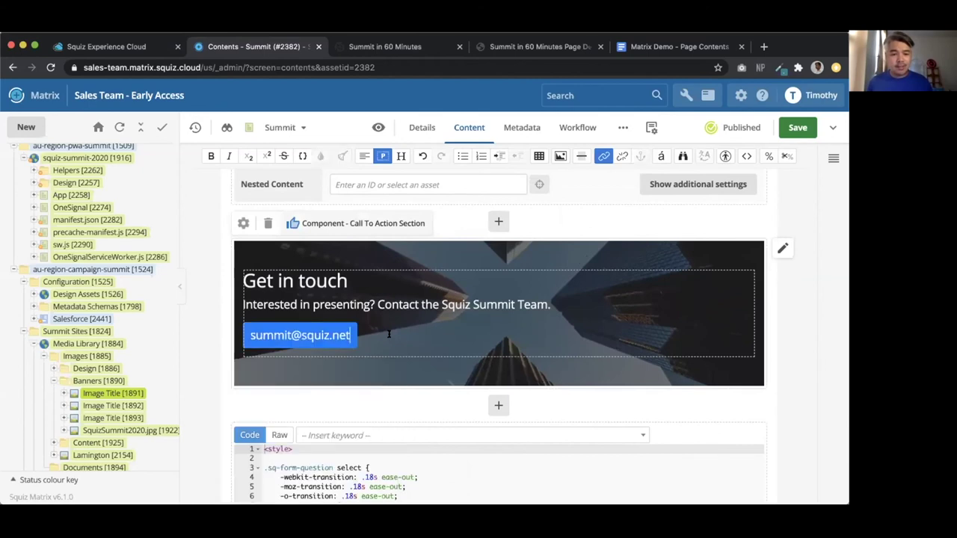
left_click(550, 304)
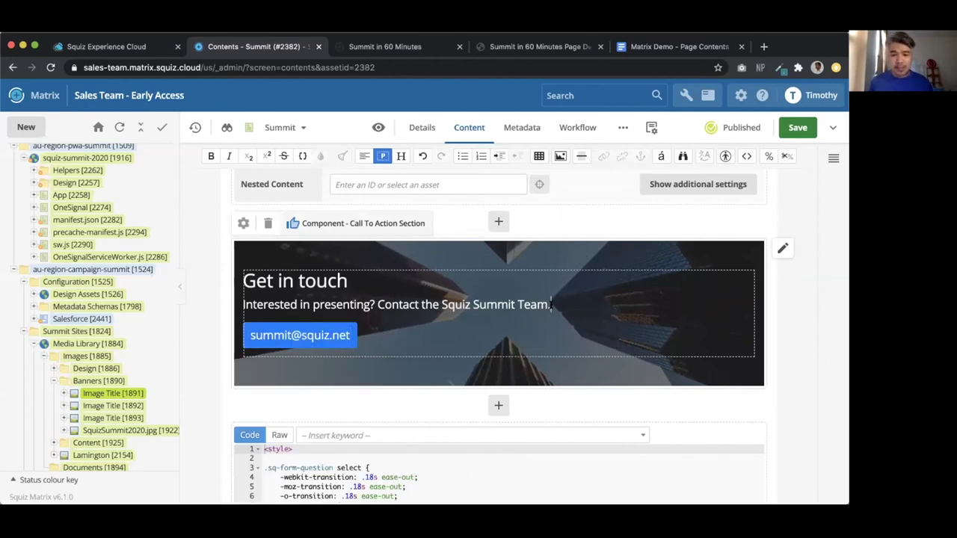
left_click(797, 127)
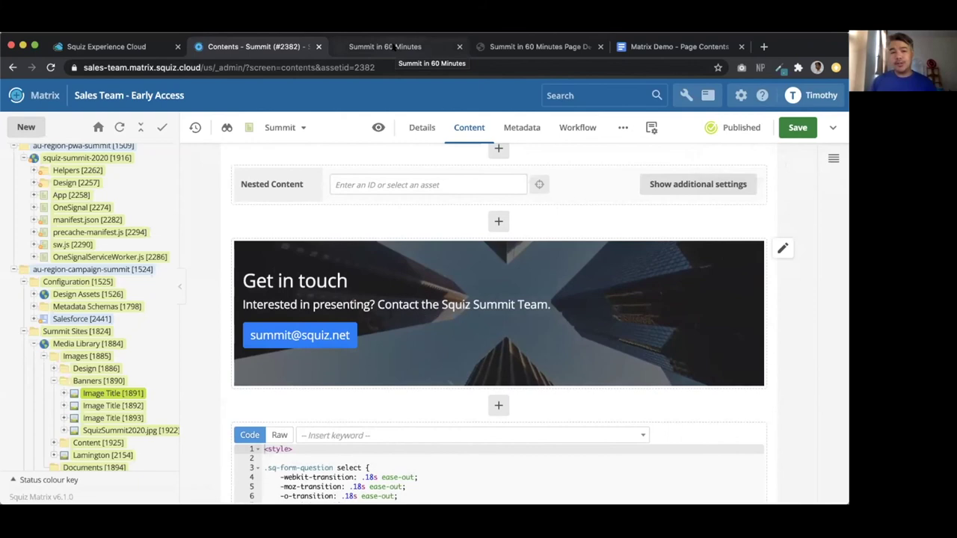
left_click(389, 47)
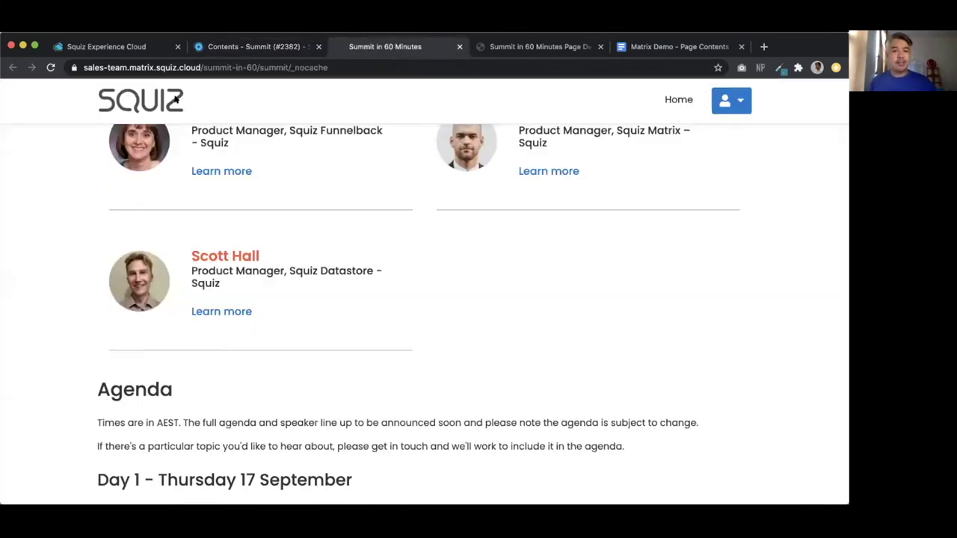
key("super+r")
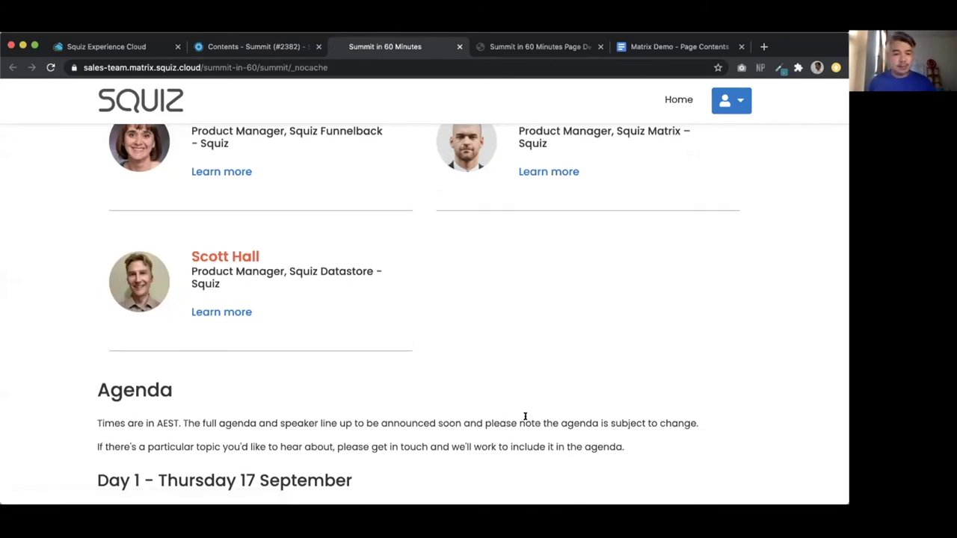
scroll(524, 416, "down", 9)
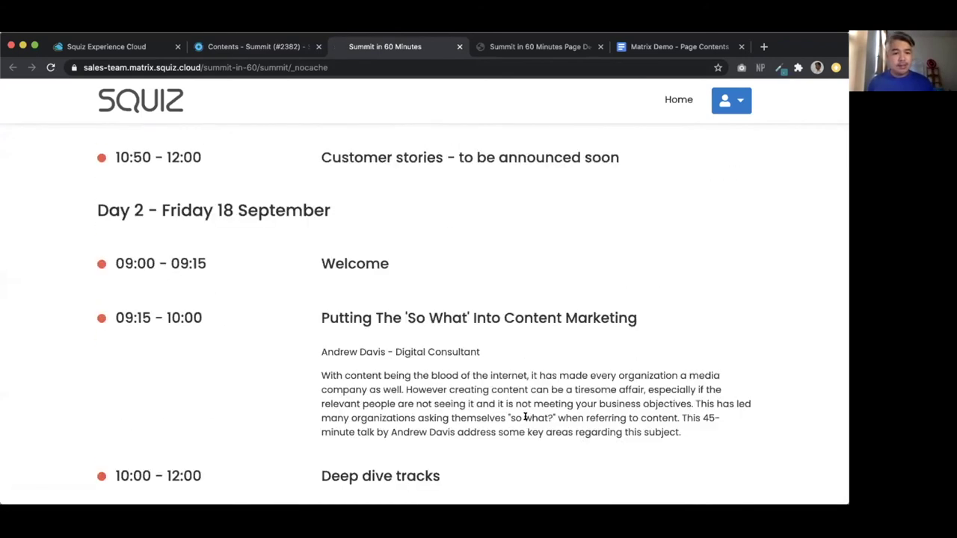
scroll(525, 416, "down", 2)
left_click_drag(97, 329, 163, 325)
left_click(200, 351)
scroll(200, 351, "down", 6)
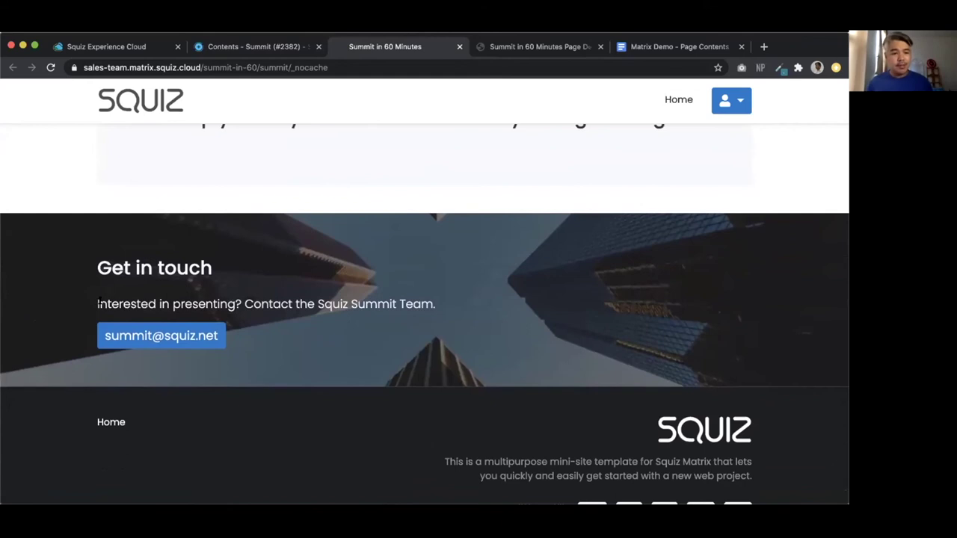
left_click_drag(99, 304, 365, 305)
left_click(314, 342)
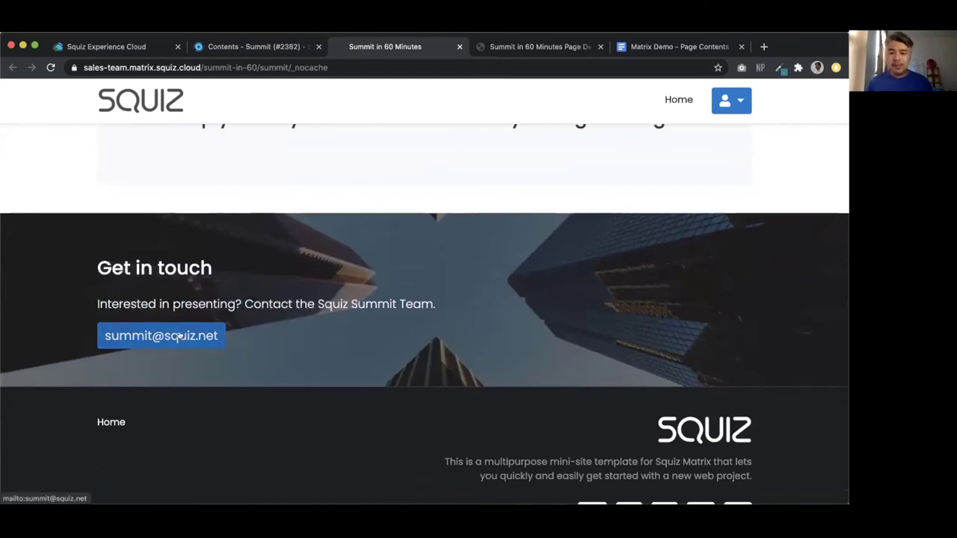
scroll(399, 329, "up", 1)
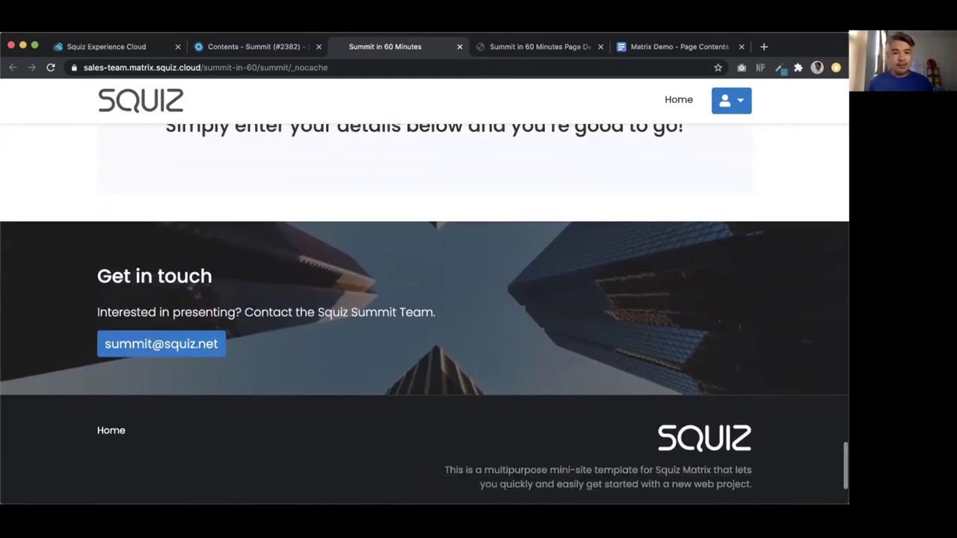
left_click(280, 47)
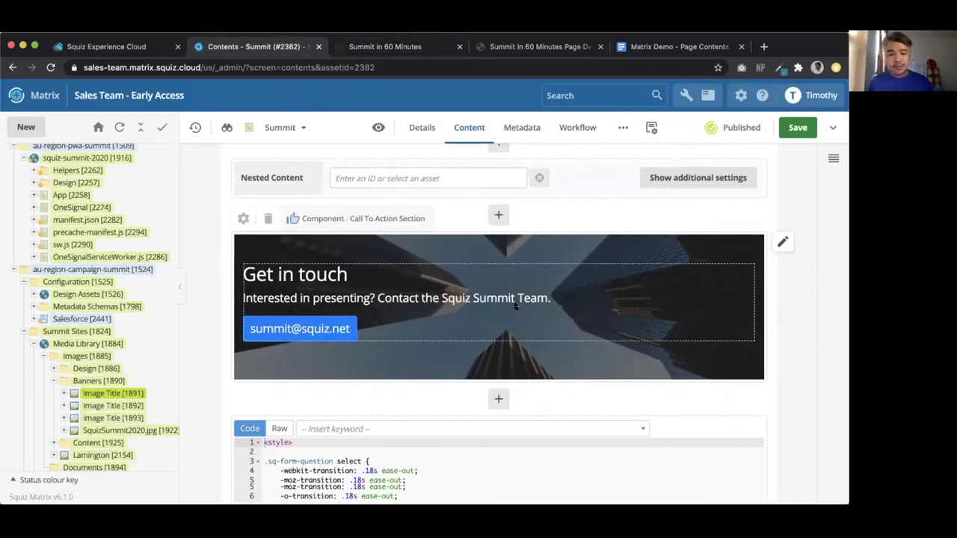
scroll(514, 303, "down", 5)
scroll(514, 304, "down", 1)
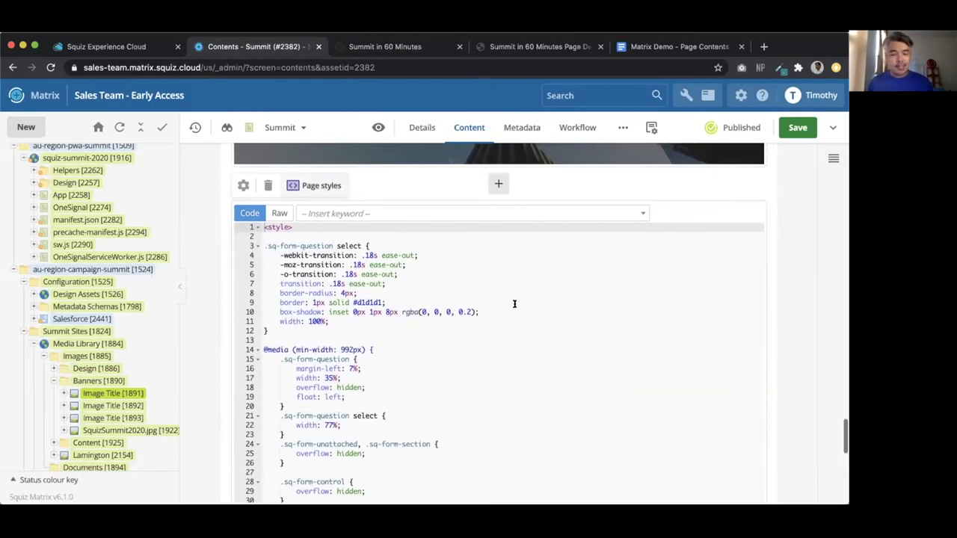
scroll(514, 304, "up", 2)
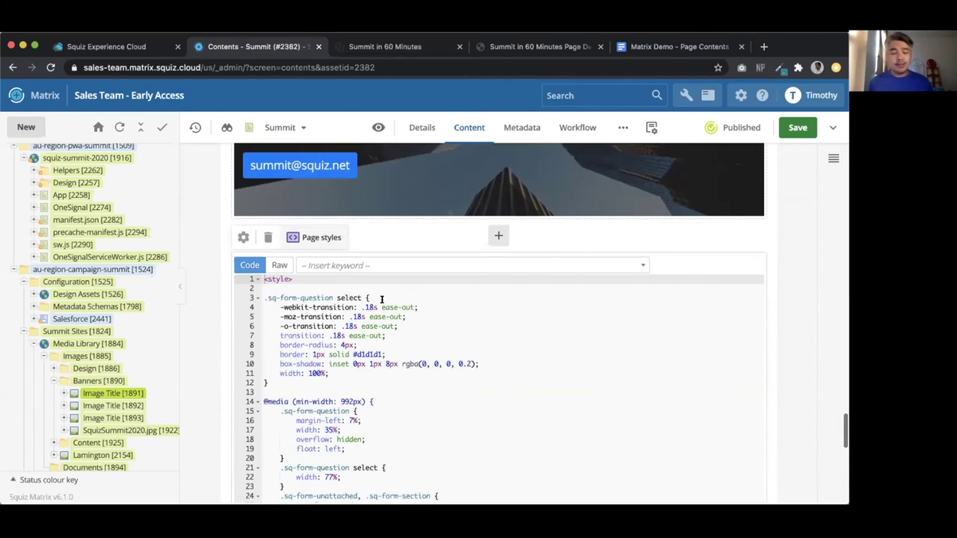
left_click_drag(259, 280, 422, 416)
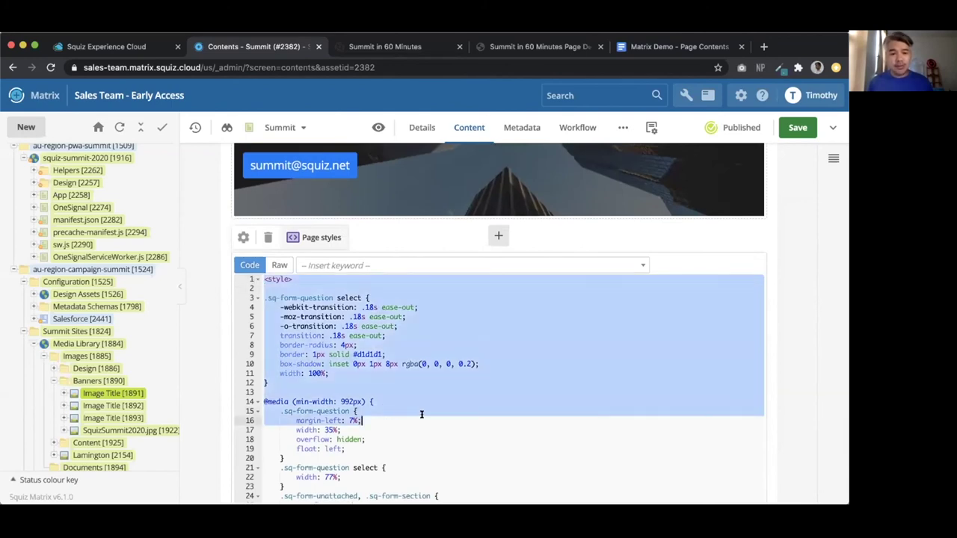
left_click(421, 416)
scroll(422, 414, "down", 5)
scroll(421, 414, "up", 7)
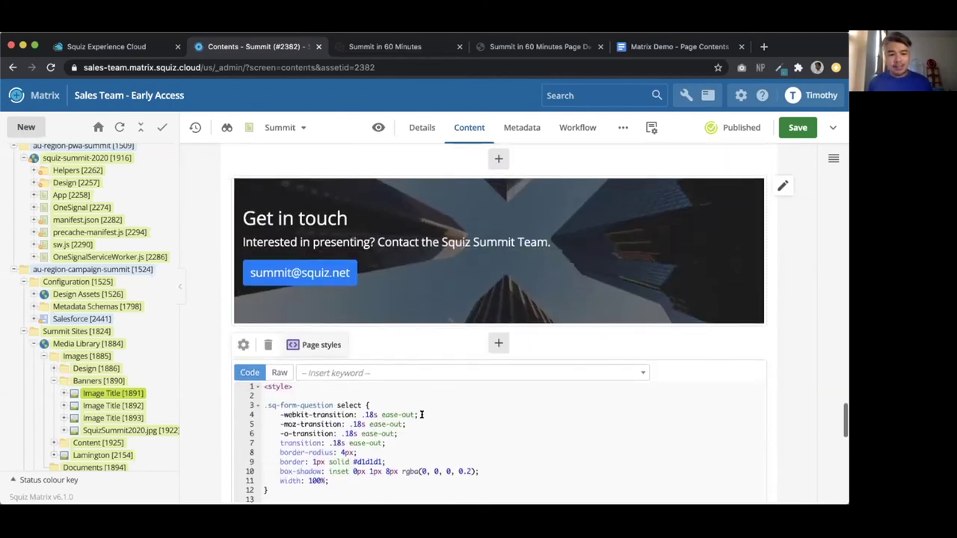
scroll(422, 416, "up", 1)
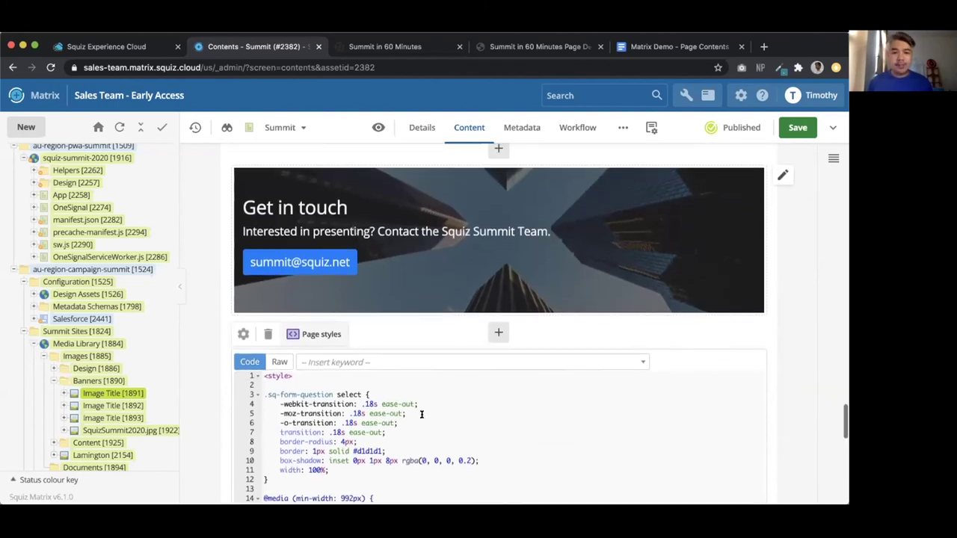
scroll(421, 415, "up", 4)
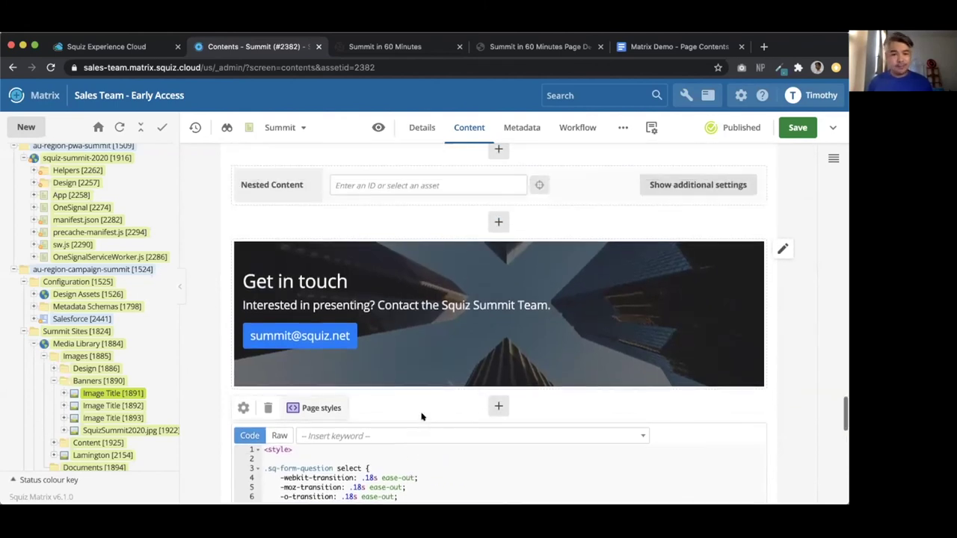
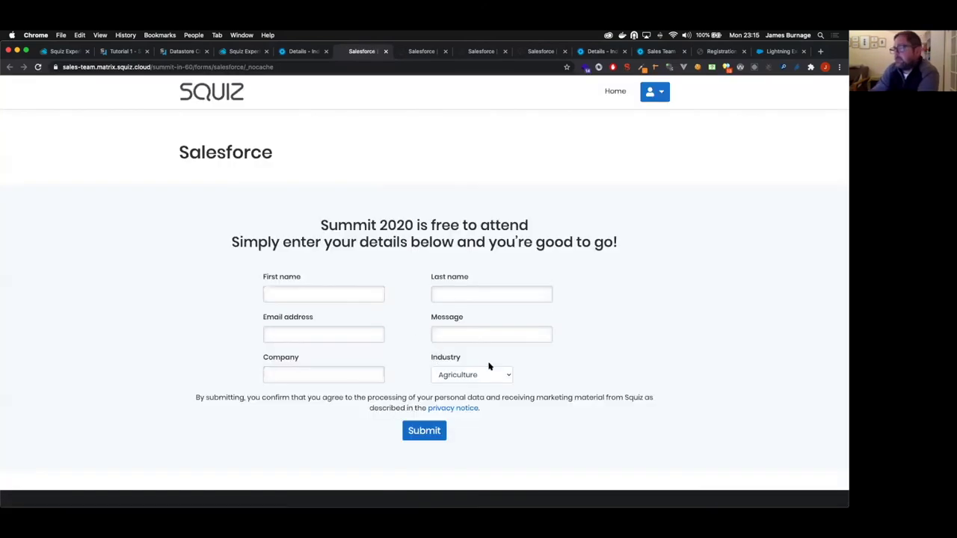
Step: Enter the registrant's first name, last name, email, message and company Squiz
left_click(288, 295)
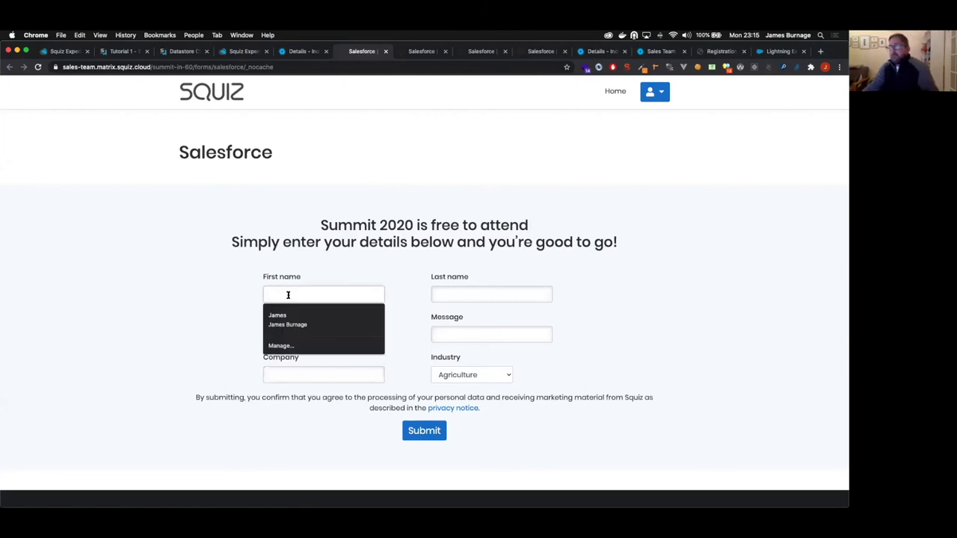
type("Derek")
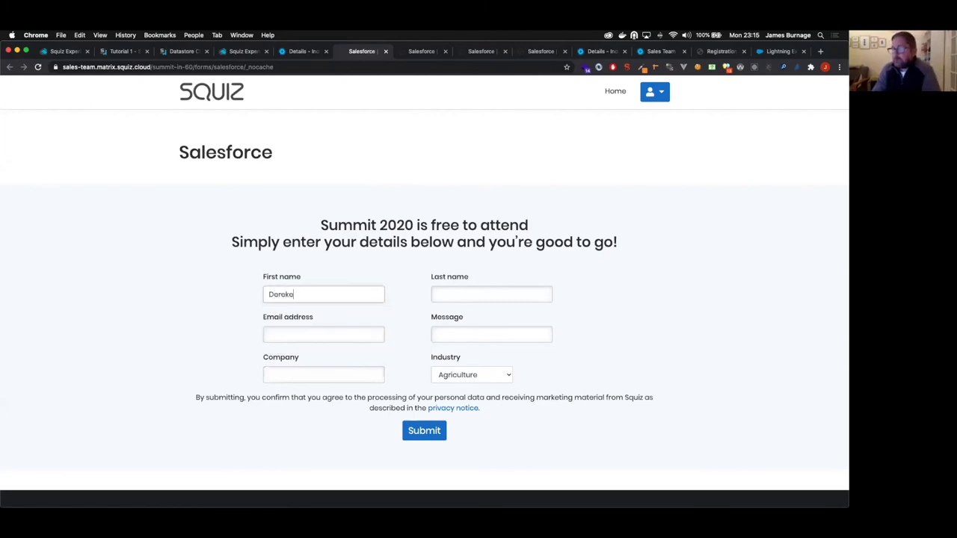
left_click(463, 294)
left_click(323, 335)
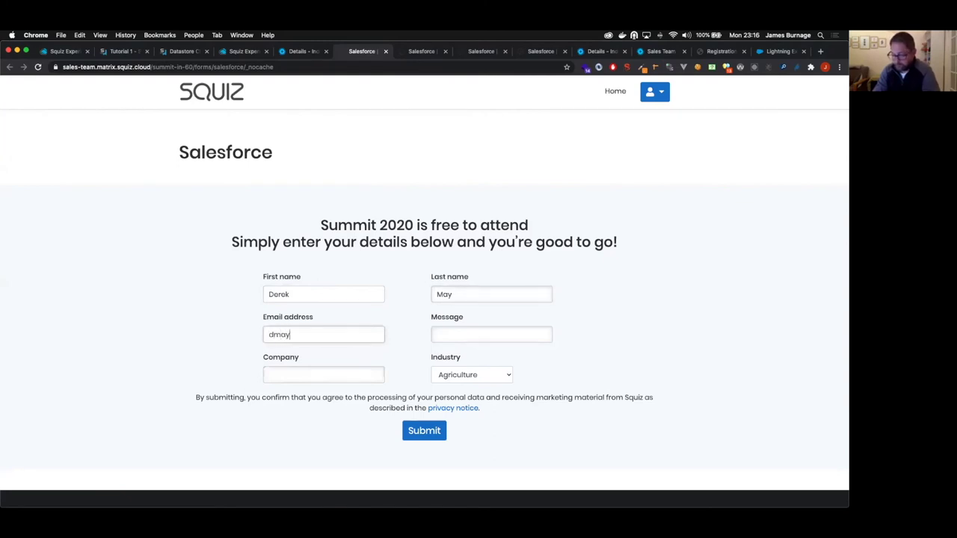
type("Message")
key("Tab")
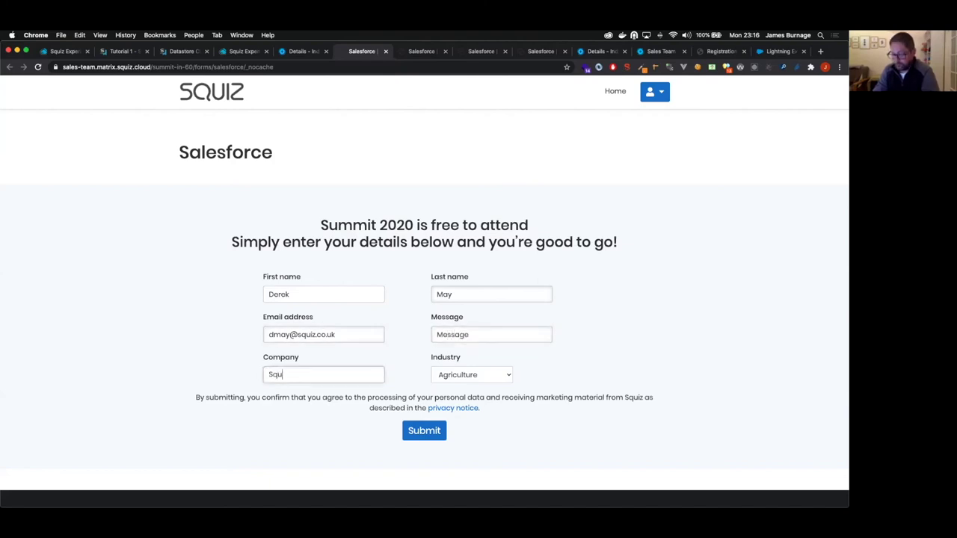
key("Tab")
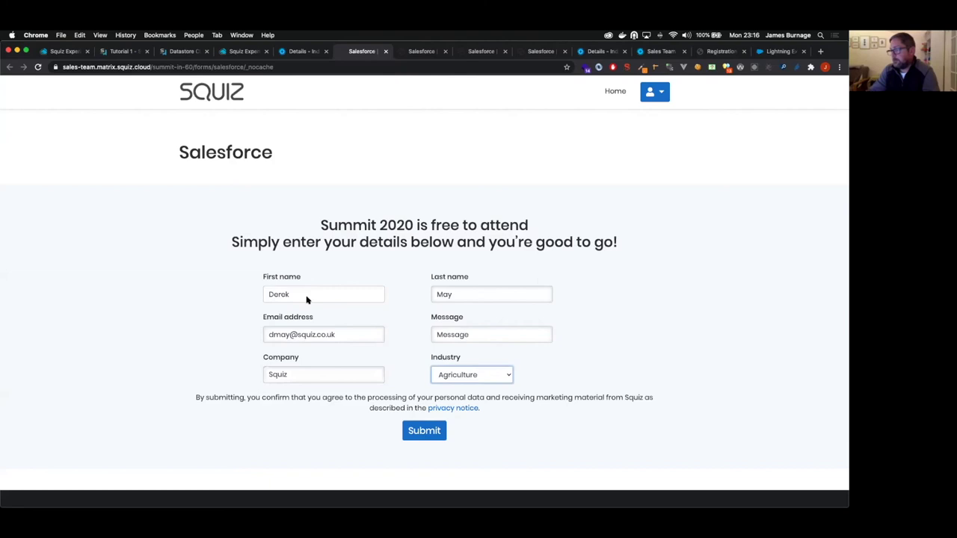
Step: Choose Communications as the industry and submit the registration
left_click(460, 373)
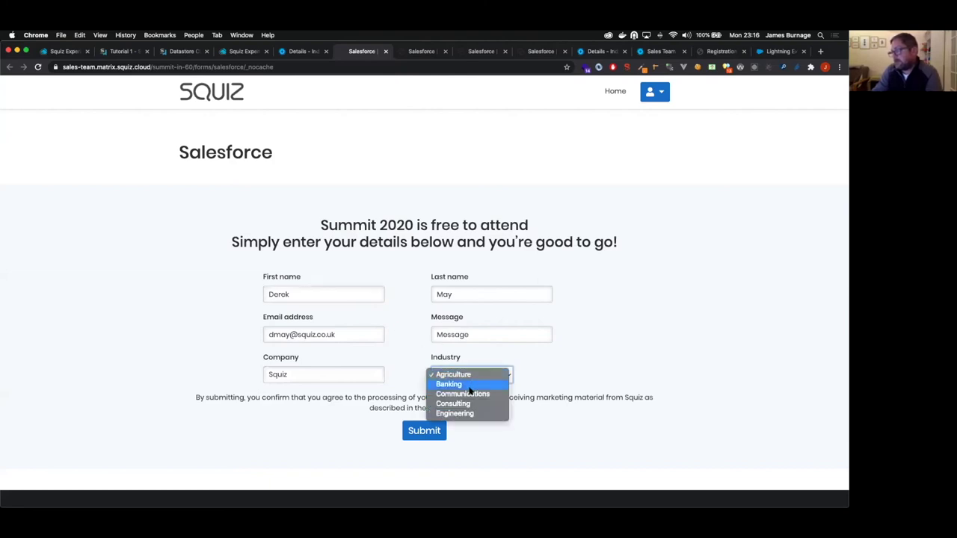
left_click(467, 394)
left_click(424, 431)
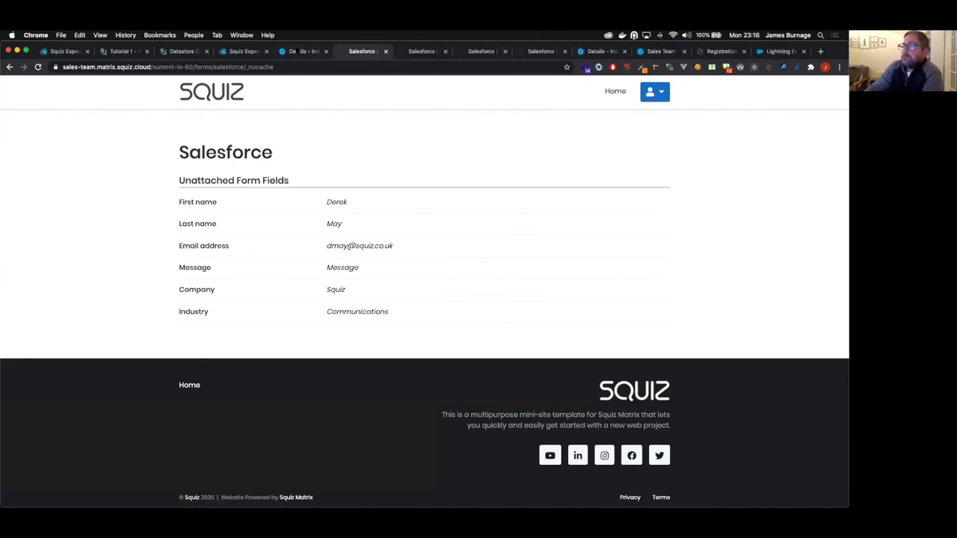
Step: Open the DataStore Visualisation asset's details from Other Sites in the admin asset tree
left_click(299, 51)
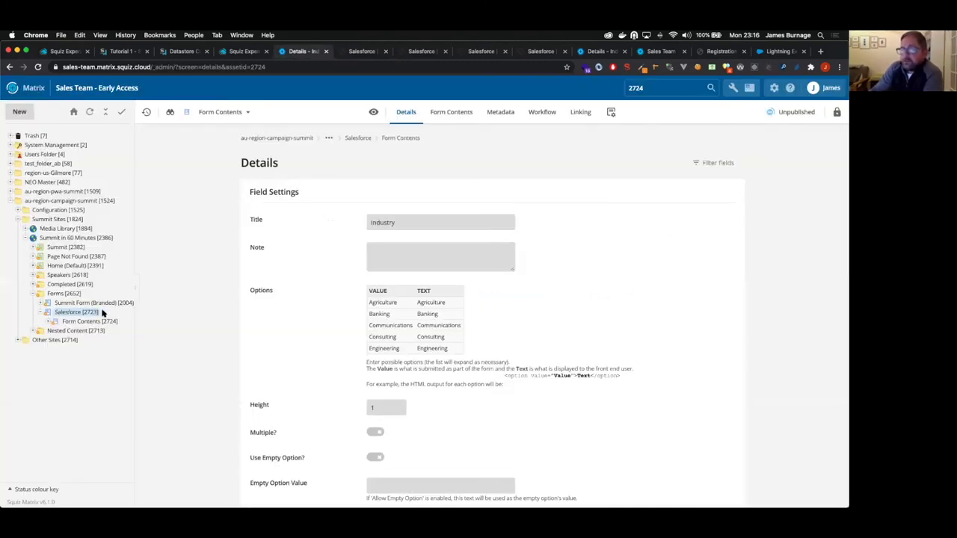
left_click(16, 341)
scroll(79, 364, "down", 3)
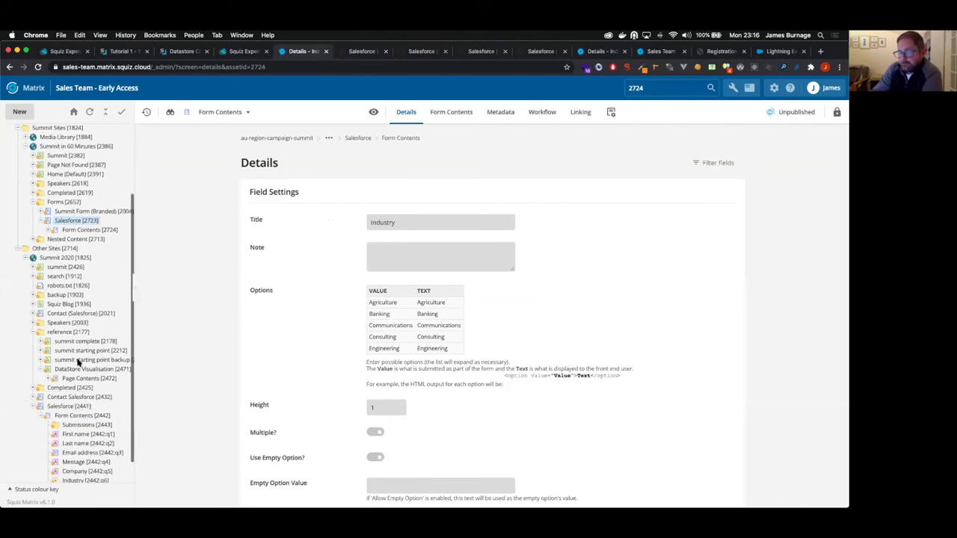
left_click(78, 368)
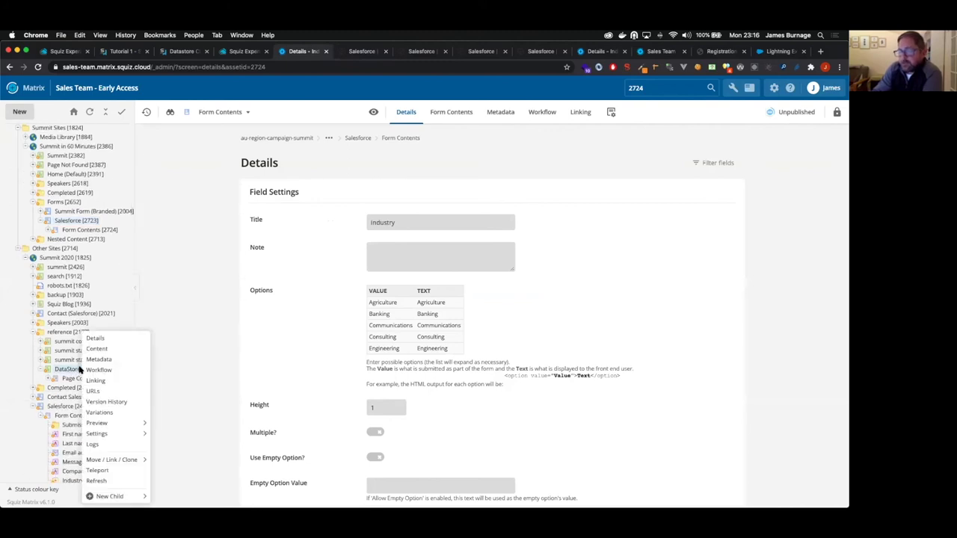
left_click(97, 349)
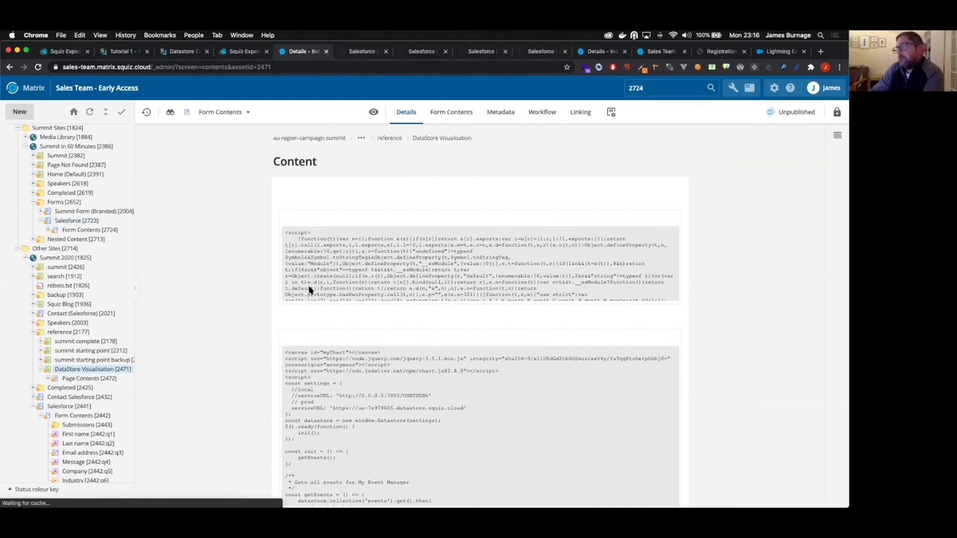
Step: Scroll to the chart code and highlight the myChart canvas, jQuery include and Chart.js reference
scroll(252, 303, "down", 3)
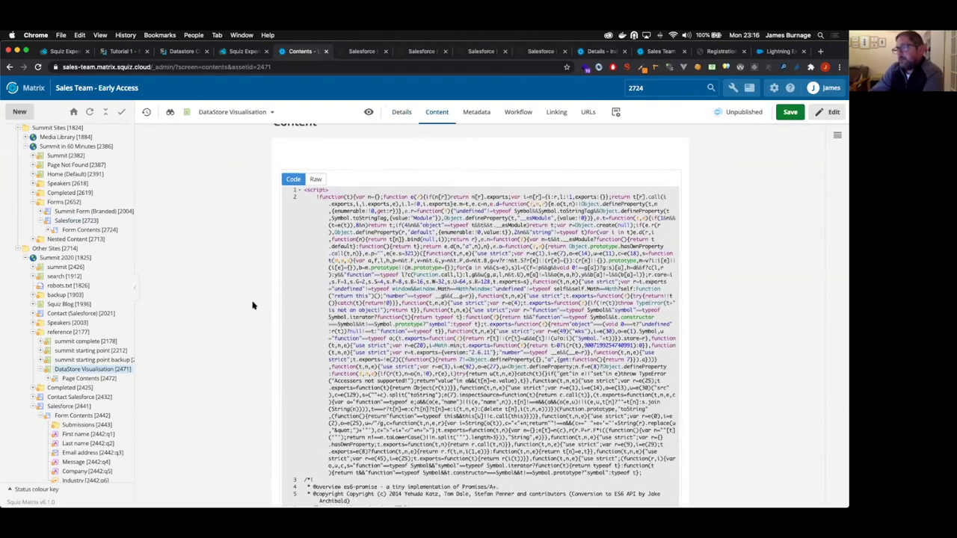
scroll(254, 305, "down", 8)
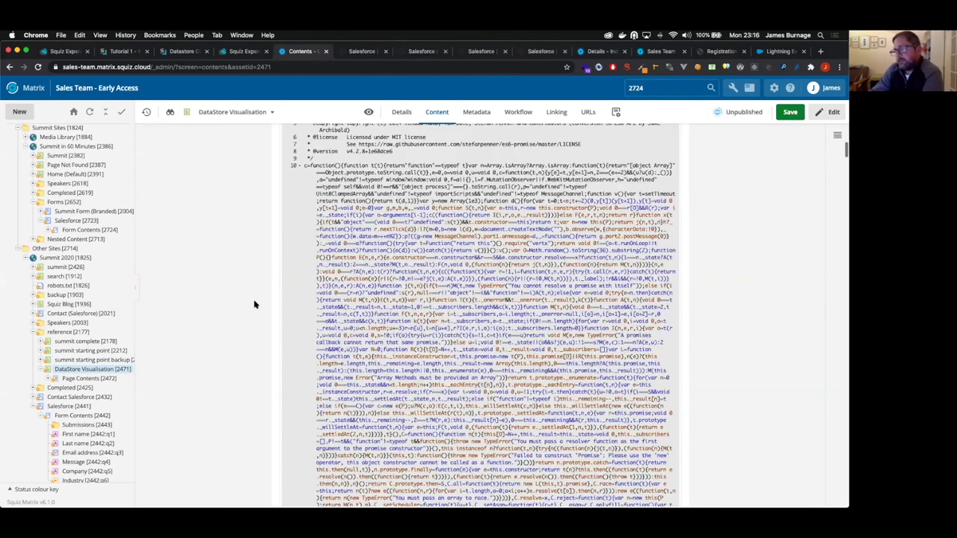
scroll(255, 304, "down", 10)
scroll(254, 305, "down", 10)
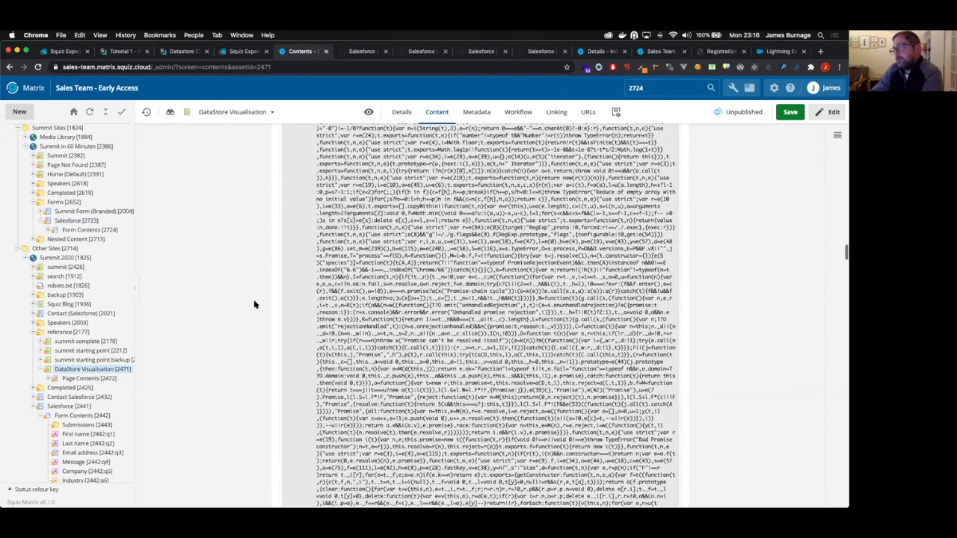
scroll(254, 305, "down", 10)
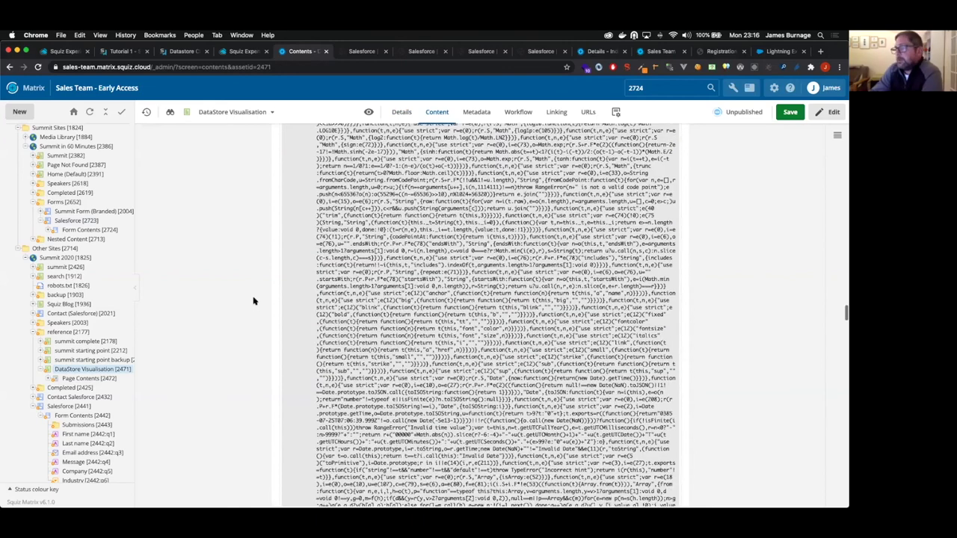
scroll(261, 216, "down", 10)
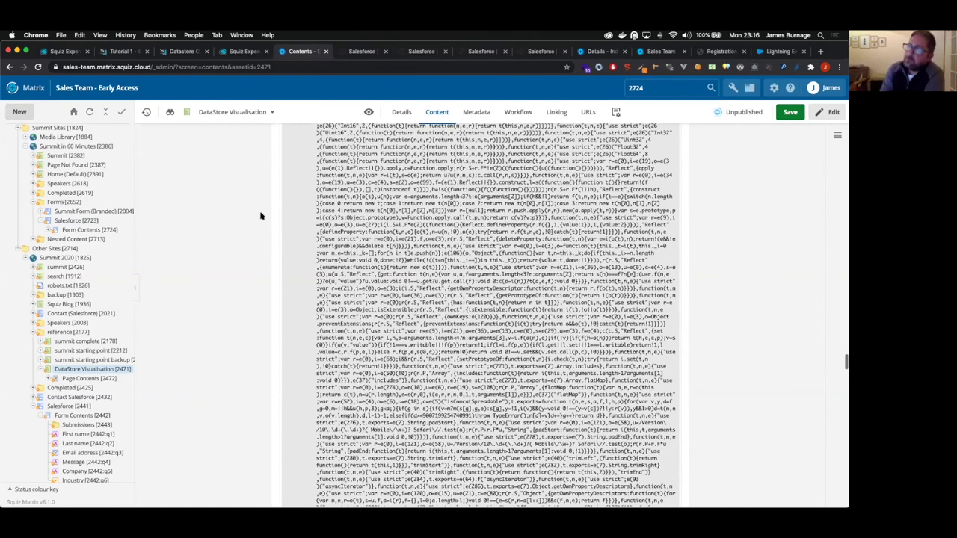
scroll(261, 216, "down", 10)
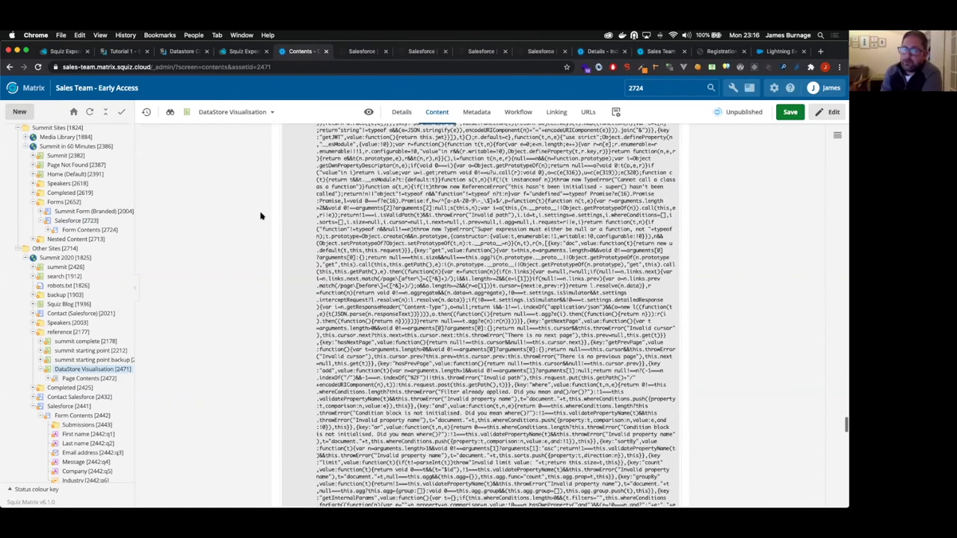
scroll(260, 216, "down", 10)
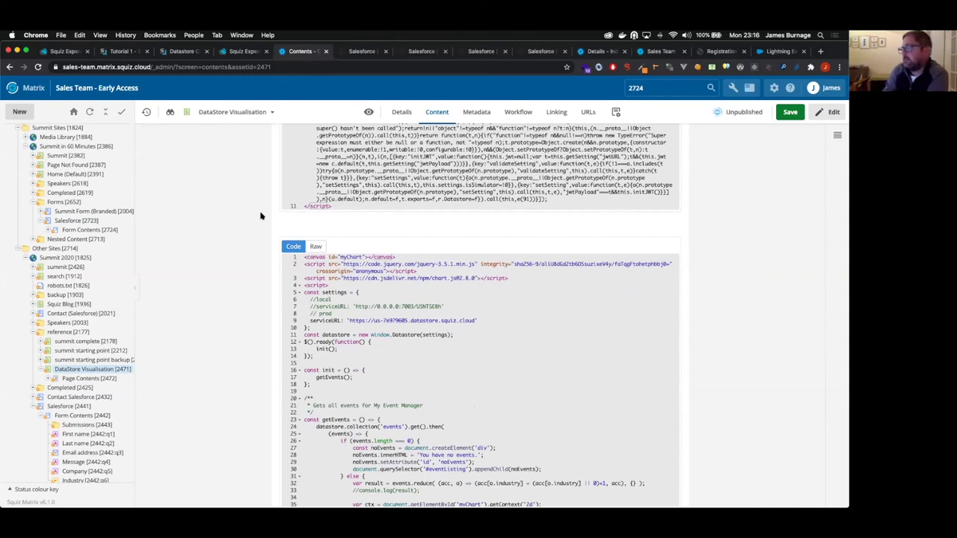
scroll(261, 279, "down", 1)
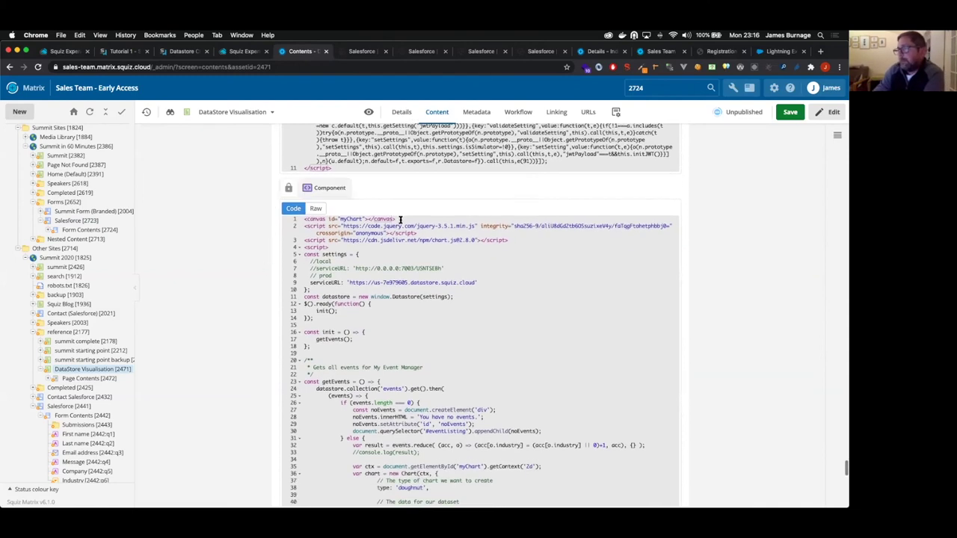
left_click_drag(402, 219, 302, 219)
left_click_drag(369, 218, 350, 219)
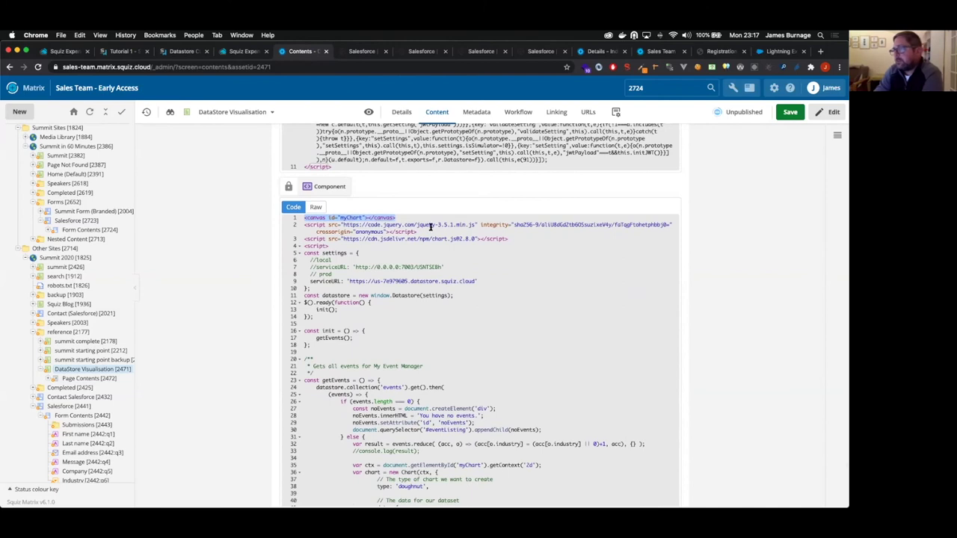
left_click_drag(427, 228, 305, 221)
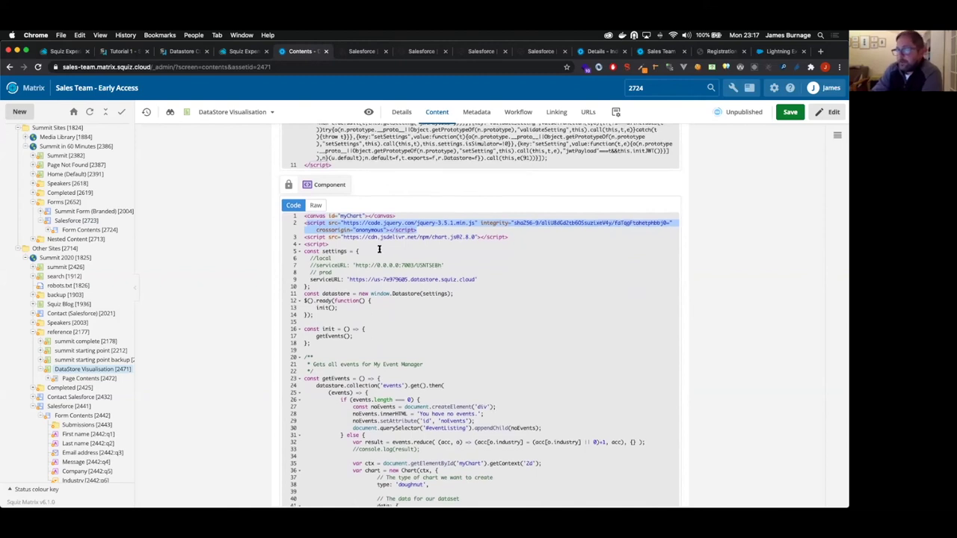
left_click_drag(421, 237, 460, 236)
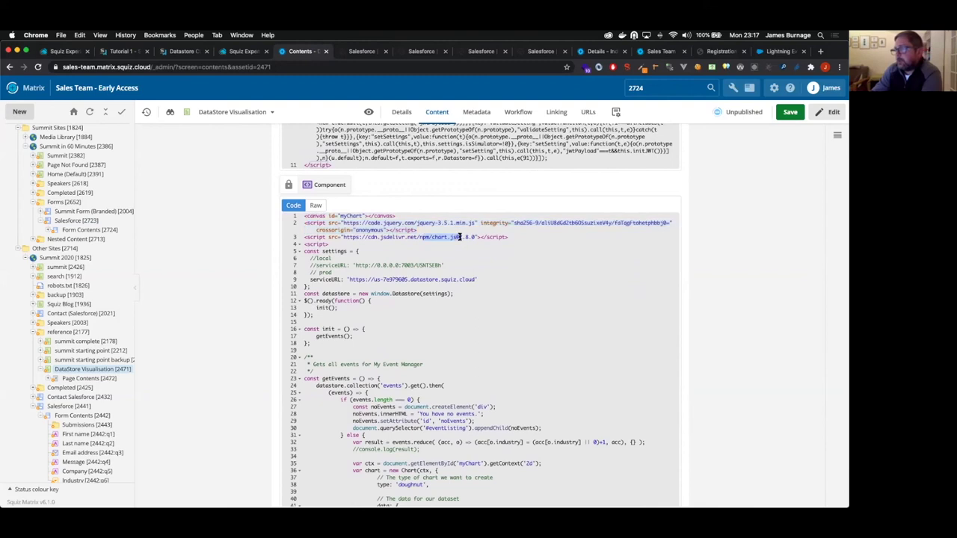
Step: Highlight the DataStore settings block and serviceURL setting, then scroll through the remaining code
left_click_drag(304, 251, 476, 275)
left_click(335, 279)
left_click(434, 275)
scroll(361, 271, "down", 2)
scroll(351, 273, "down", 5)
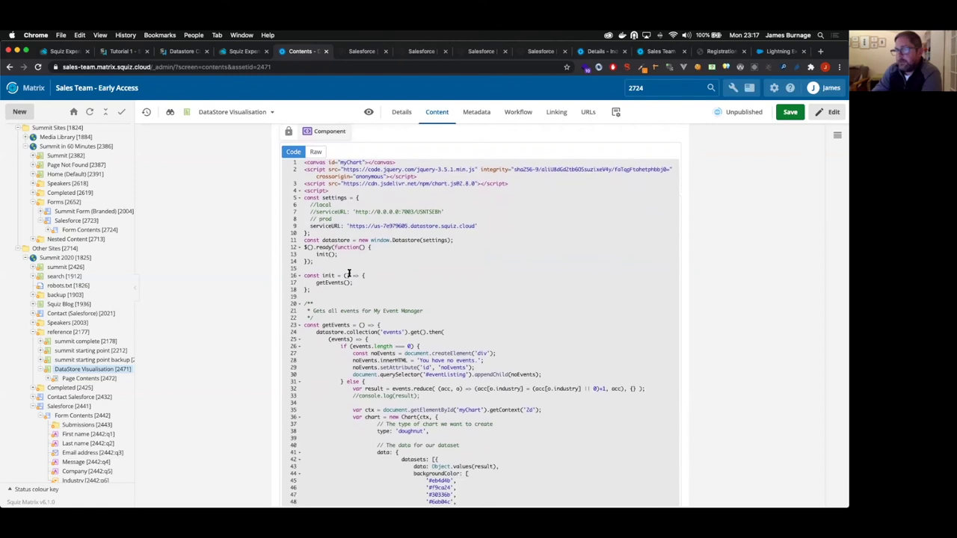
scroll(399, 311, "down", 10)
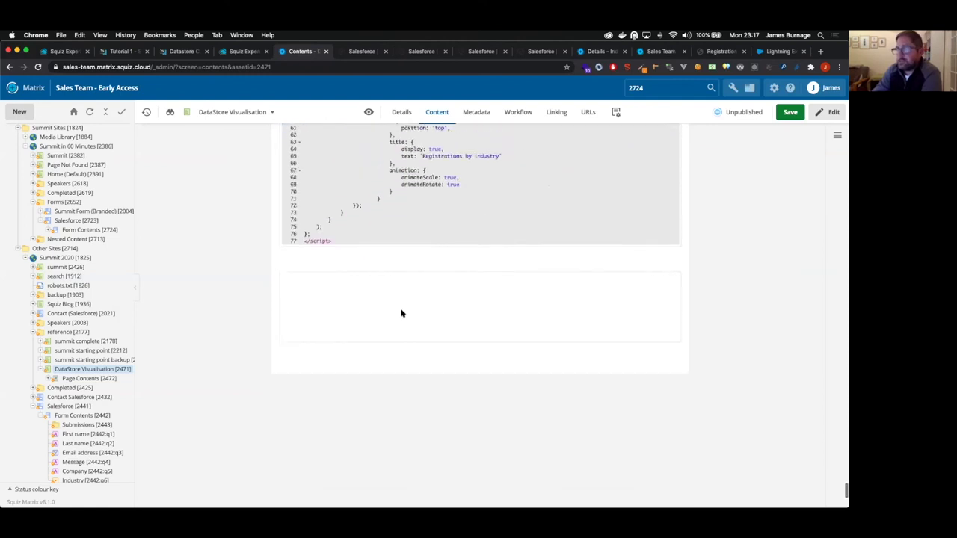
Step: Preview the DataStore Visualisation page in a new browser tab
right_click(89, 370)
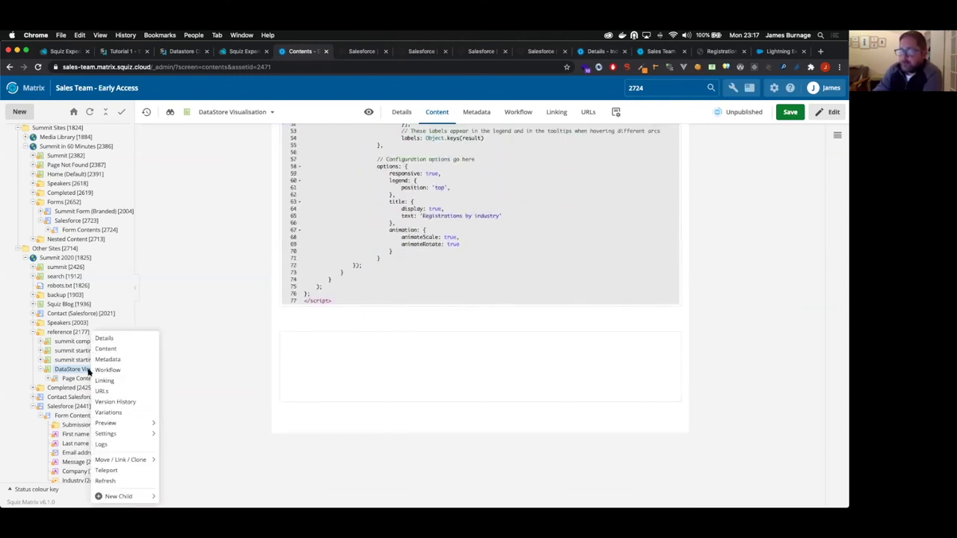
mouse_move(110, 423)
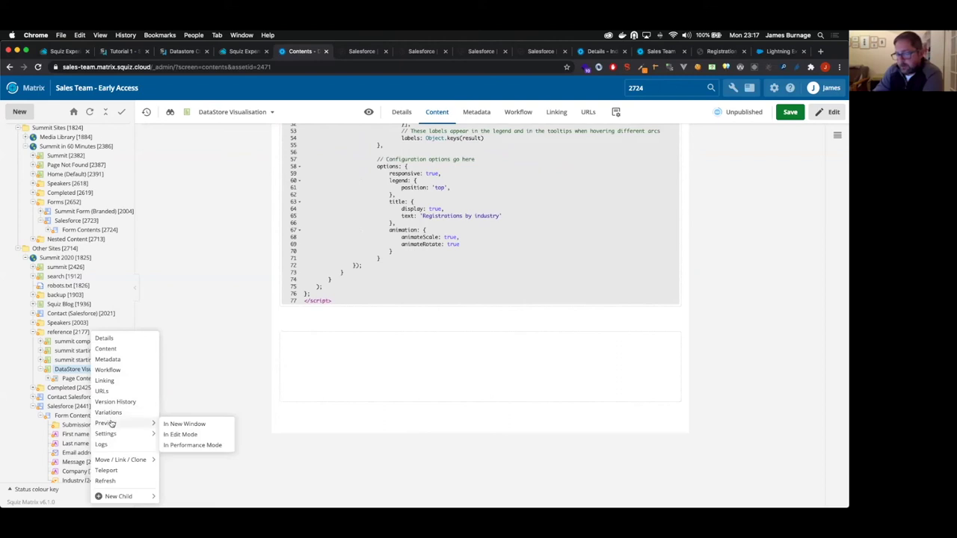
left_click(191, 426)
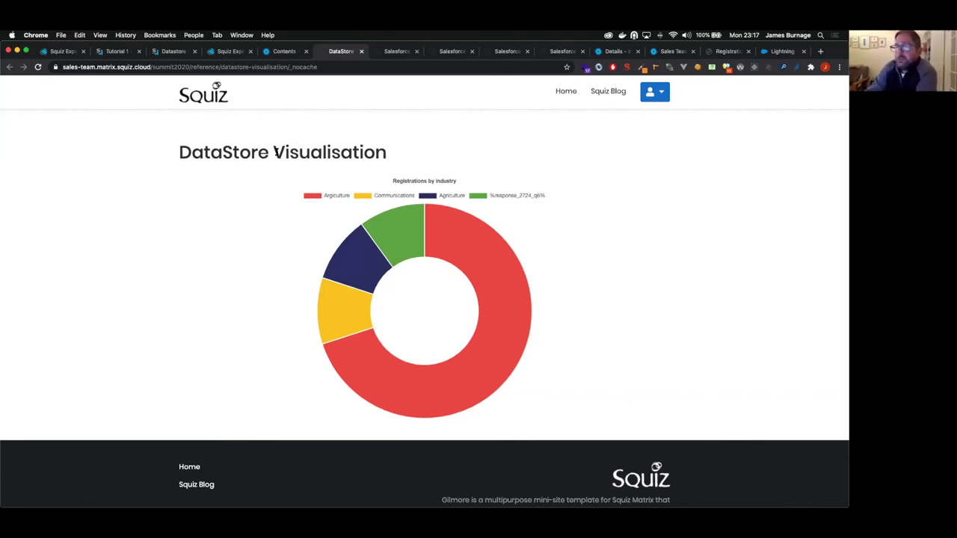
Step: Point out the rendered doughnut chart's page title, then close the preview
left_click_drag(275, 152, 306, 153)
left_click(308, 153)
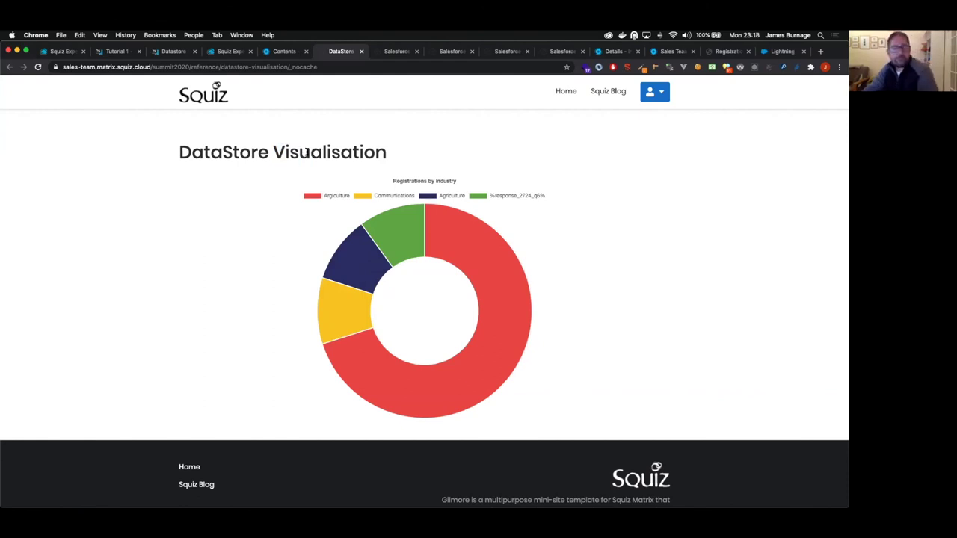
left_click(360, 51)
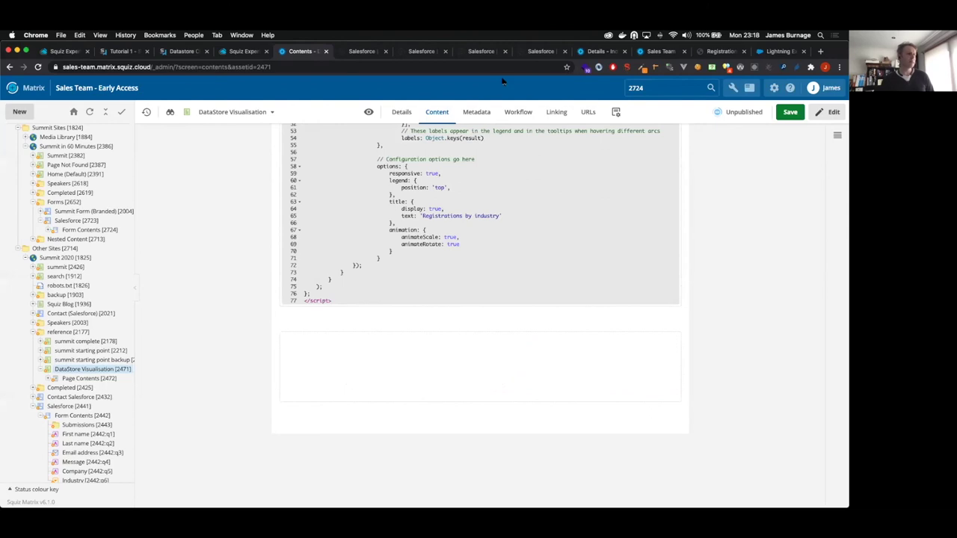
Step: Check the live Salesforce registration form, then reload the Sales Console leads view
left_click(476, 52)
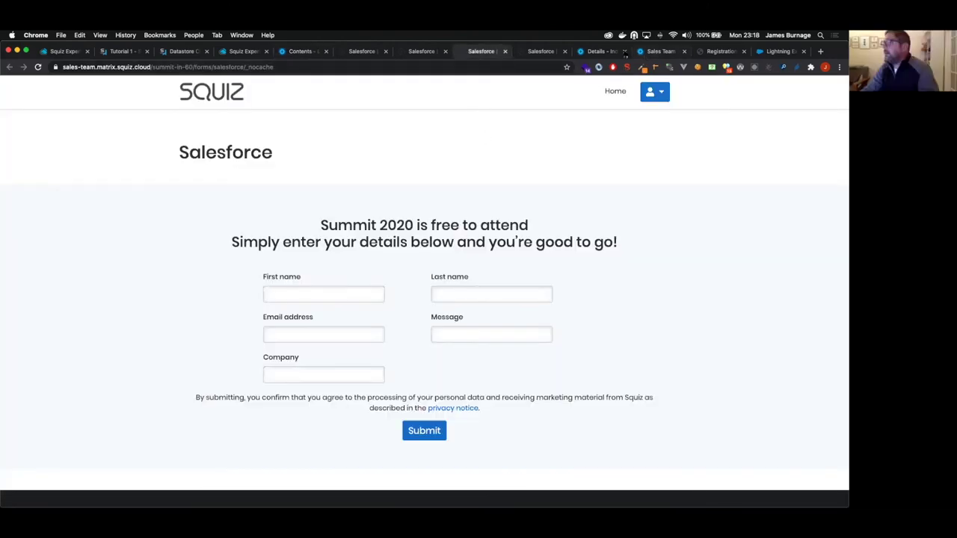
left_click(771, 52)
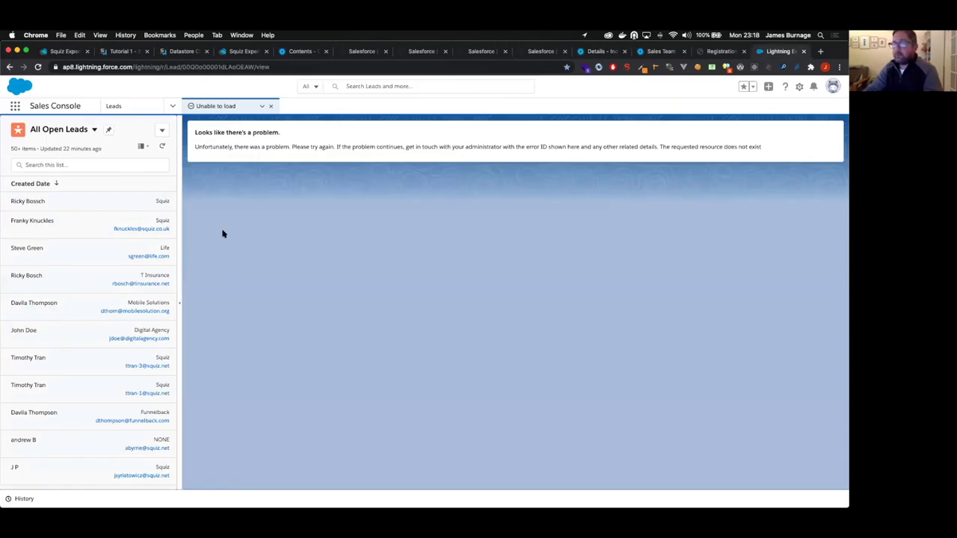
key("super+r")
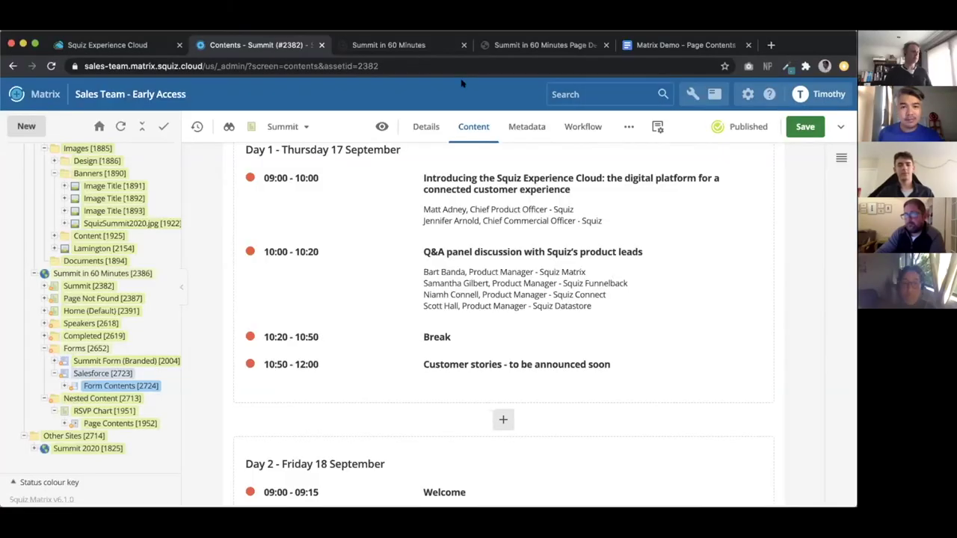
Step: Compare the live Summit page with its admin Contents, scrolling through the live page
left_click(403, 45)
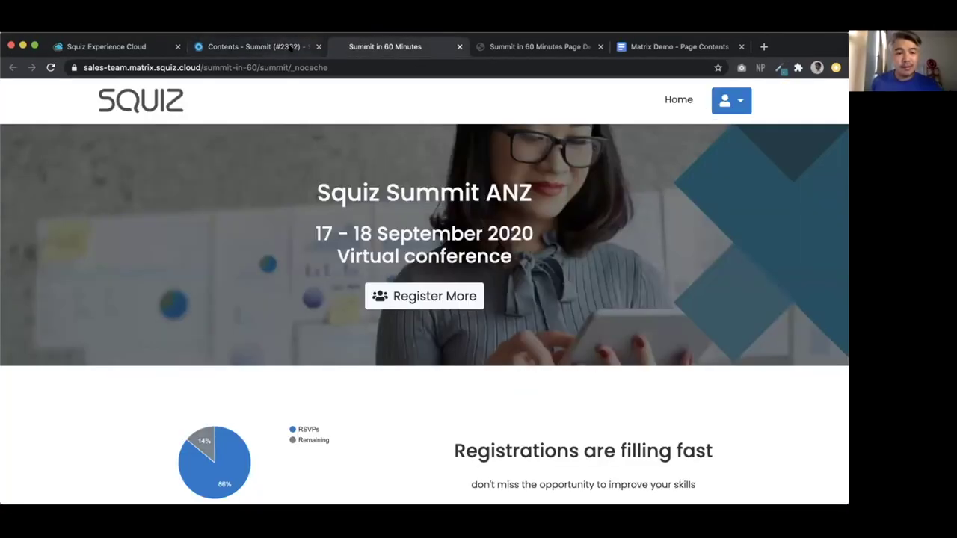
left_click(289, 47)
scroll(436, 363, "down", 5)
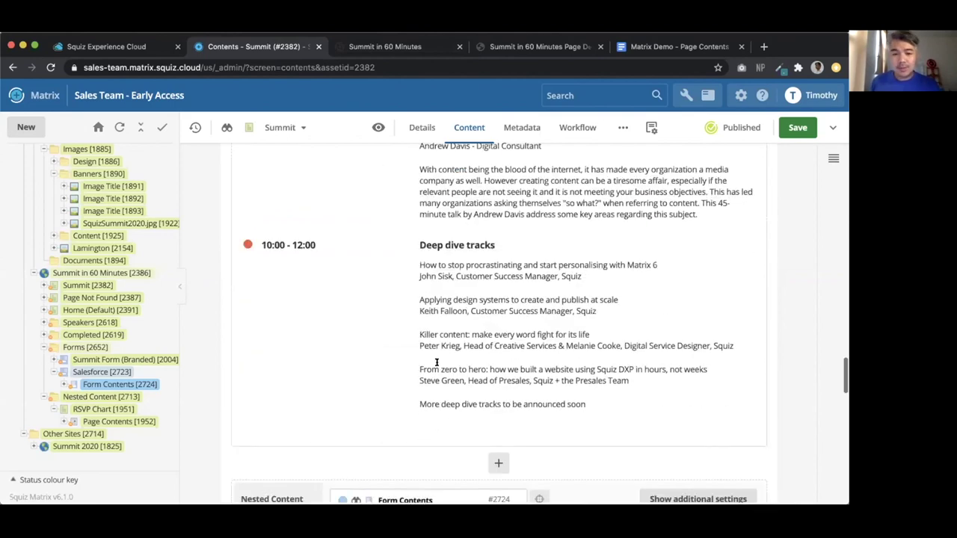
scroll(388, 350, "down", 1)
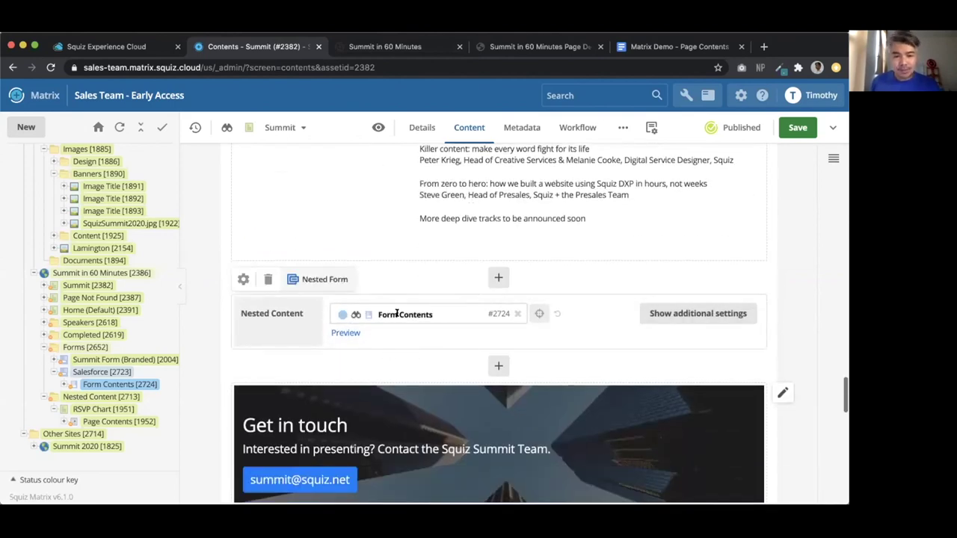
left_click(392, 46)
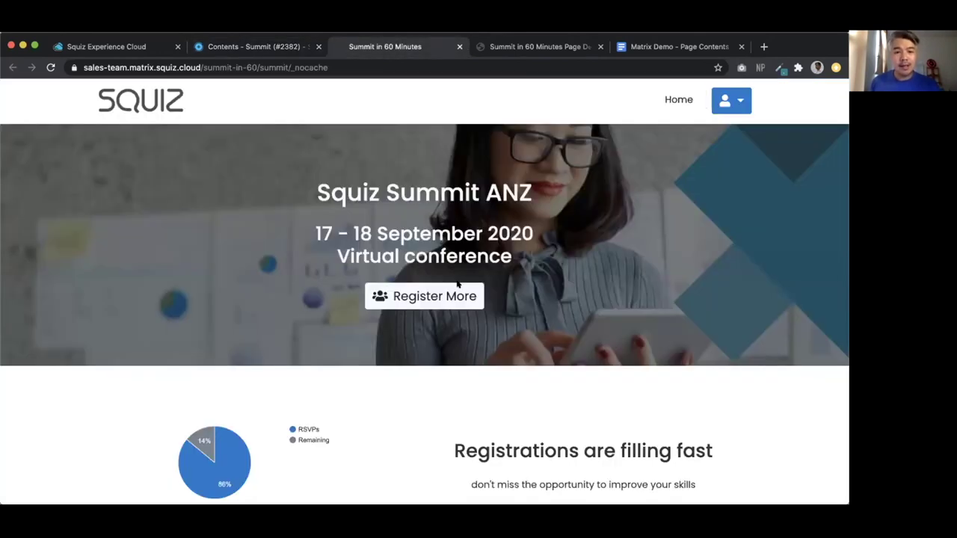
scroll(431, 349, "down", 15)
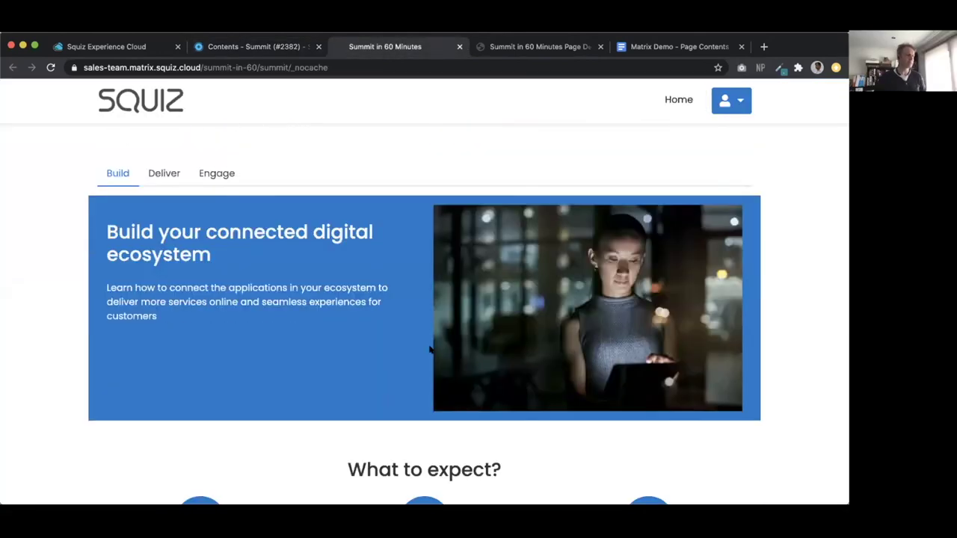
scroll(430, 349, "down", 15)
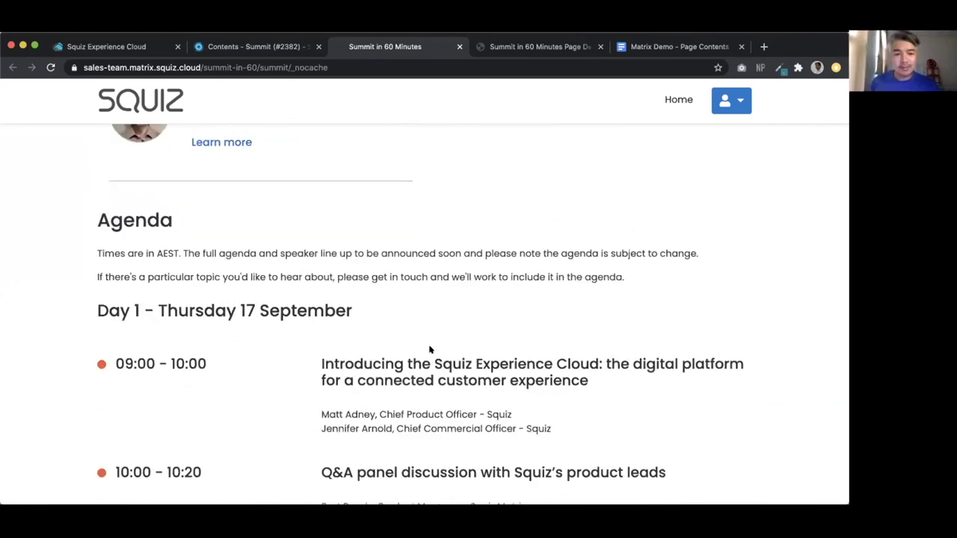
scroll(430, 349, "down", 15)
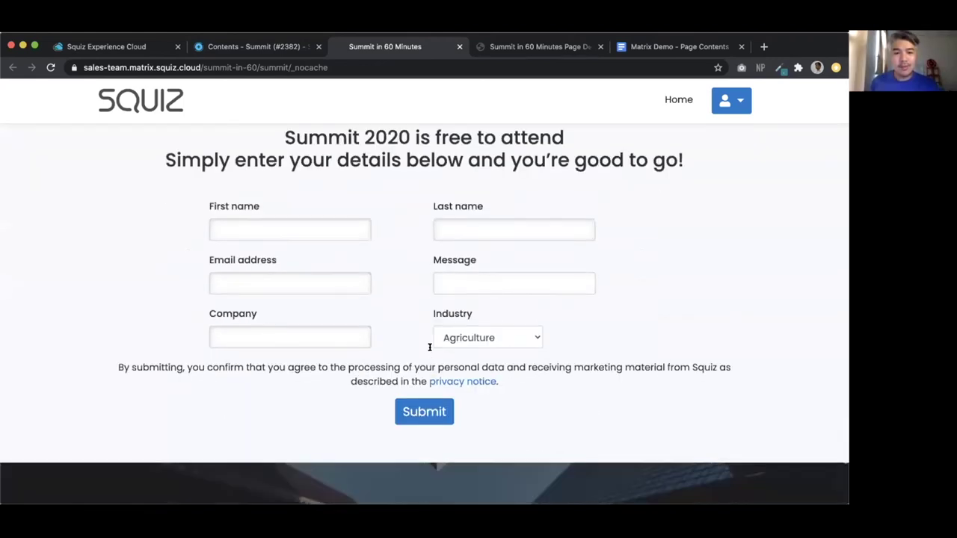
scroll(429, 347, "down", 1)
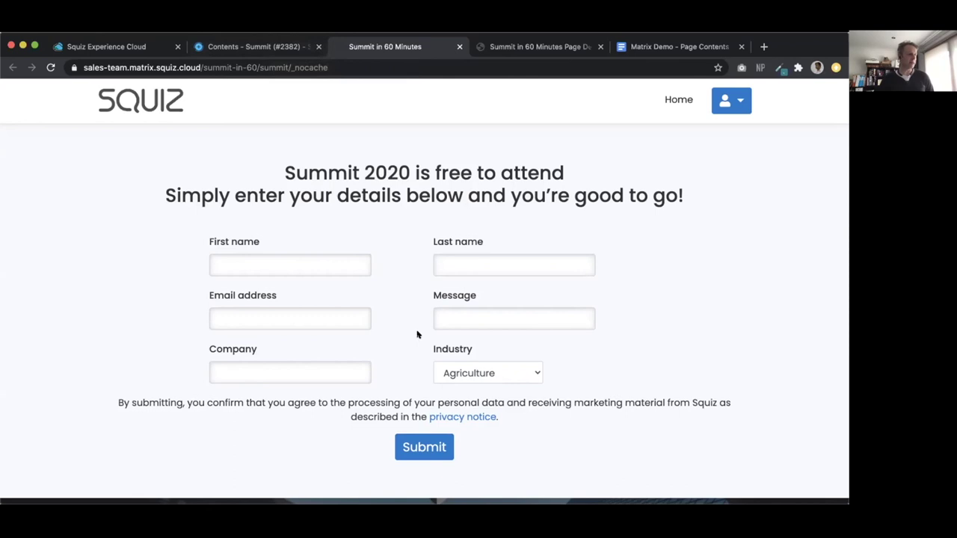
scroll(417, 334, "up", 1)
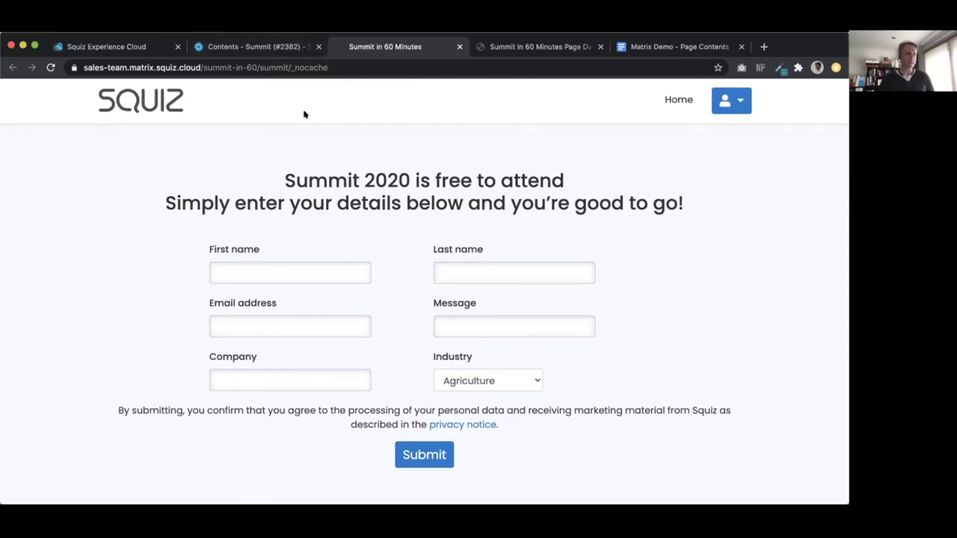
Step: Return to the Summit page's Contents and open the Page structure panel
left_click(281, 46)
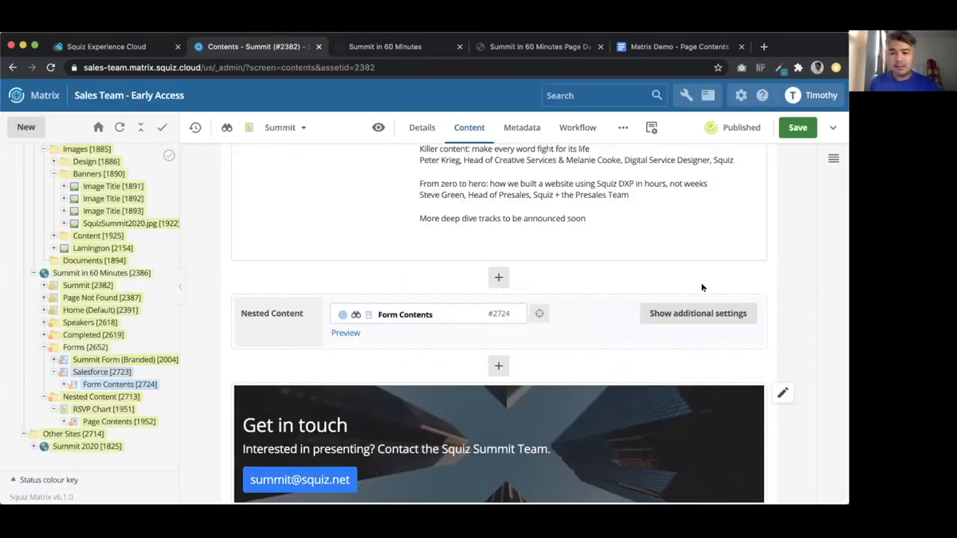
scroll(702, 287, "up", 4)
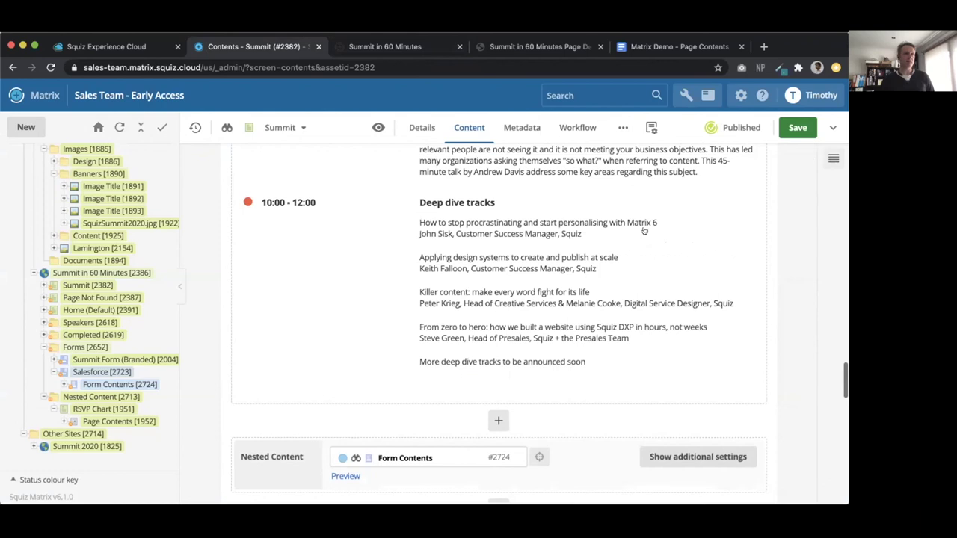
left_click(833, 158)
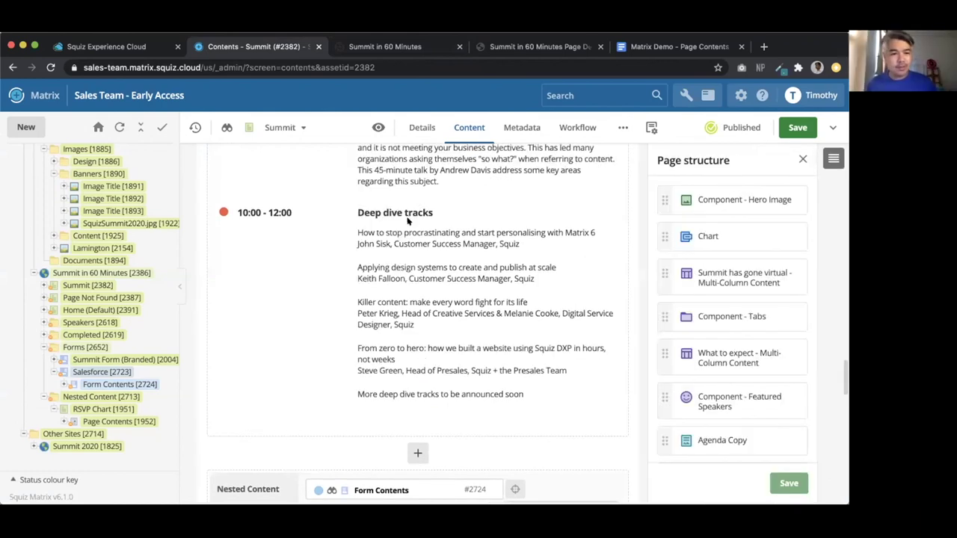
Step: Move Component - Featured Speakers directly above the nested registration form and save the order
left_click(181, 278)
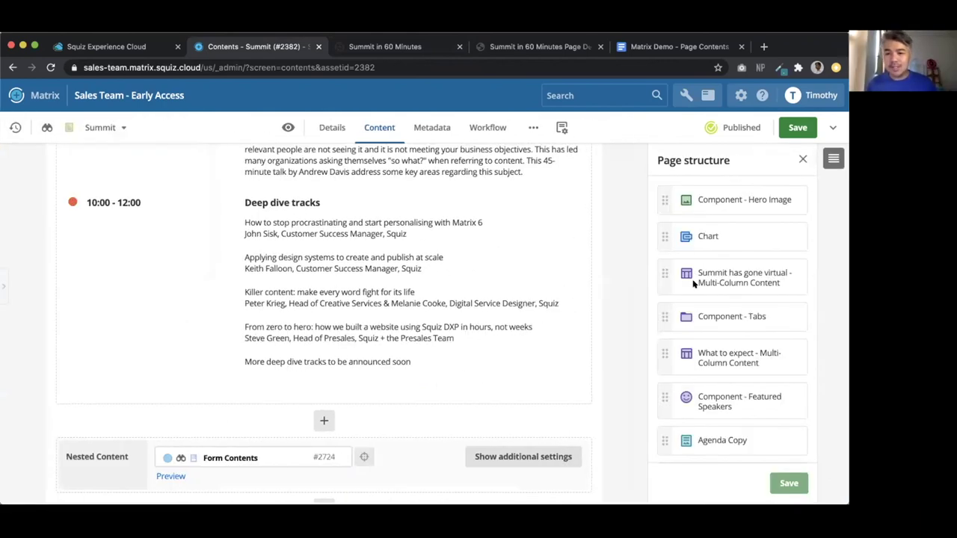
scroll(693, 283, "down", 6)
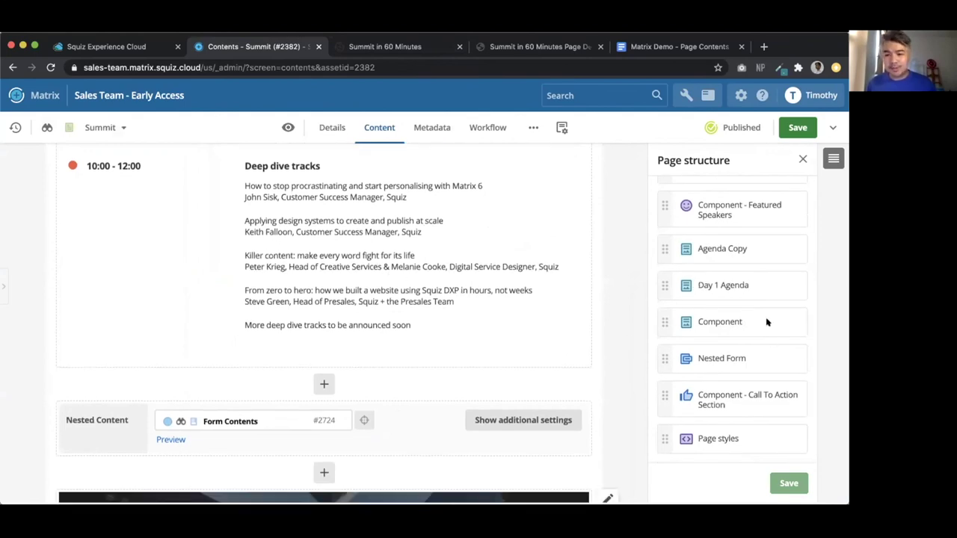
scroll(766, 322, "up", 3)
scroll(765, 321, "down", 3)
scroll(766, 321, "up", 2)
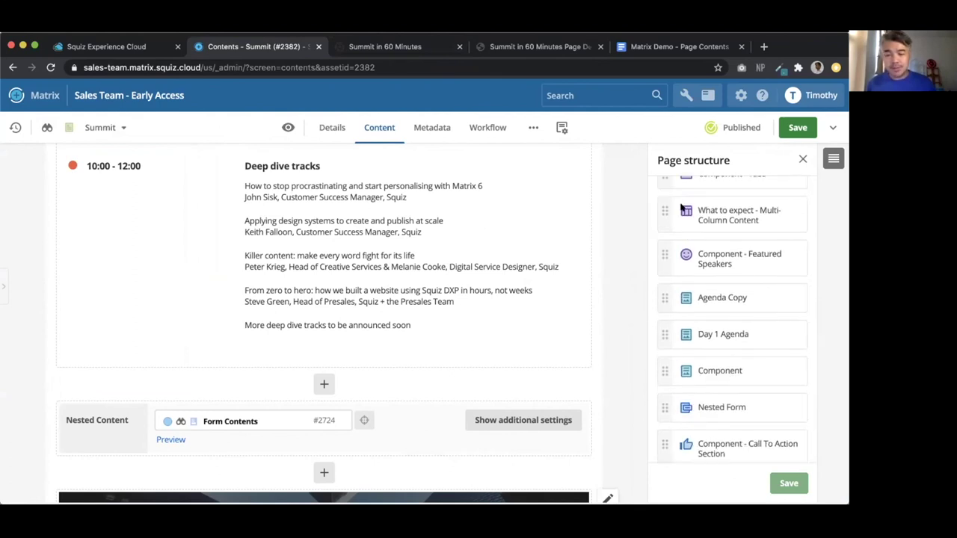
scroll(752, 324, "up", 1)
scroll(751, 324, "down", 1)
scroll(751, 324, "down", 1)
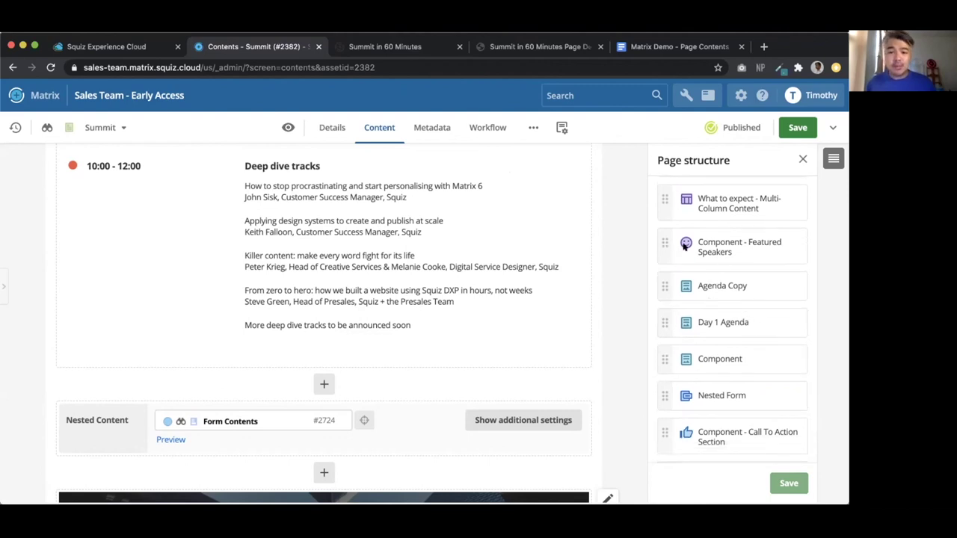
left_click_drag(662, 244, 647, 363)
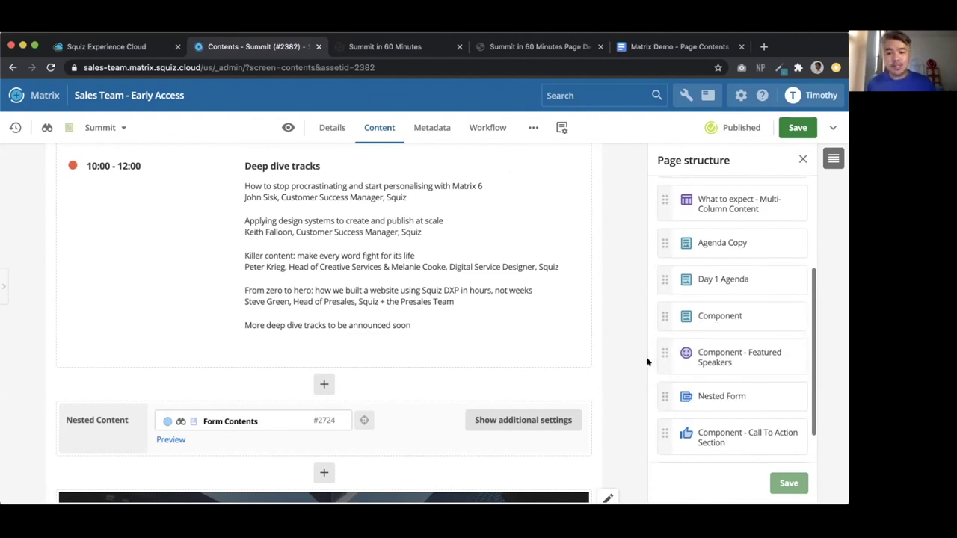
left_click(790, 484)
left_click(789, 483)
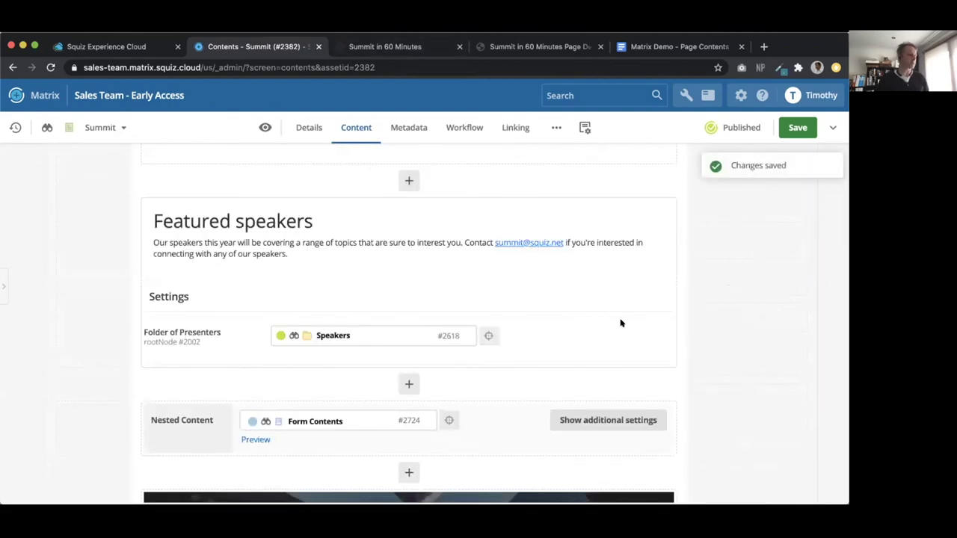
Step: View the live Summit in 60 Minutes registration page
left_click(400, 46)
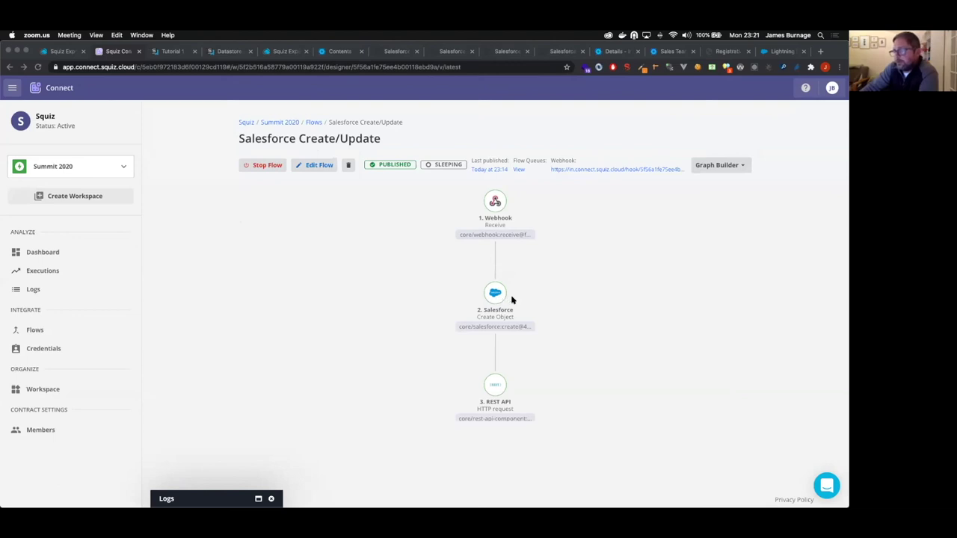
Step: Open the REST API step and inspect its sample data and DataStore events request URL
left_click(493, 386)
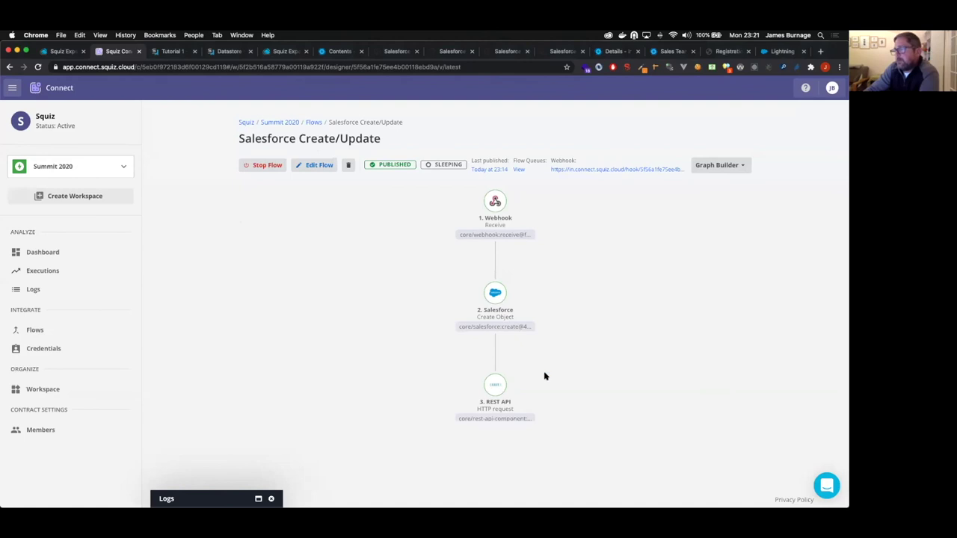
left_click(495, 387)
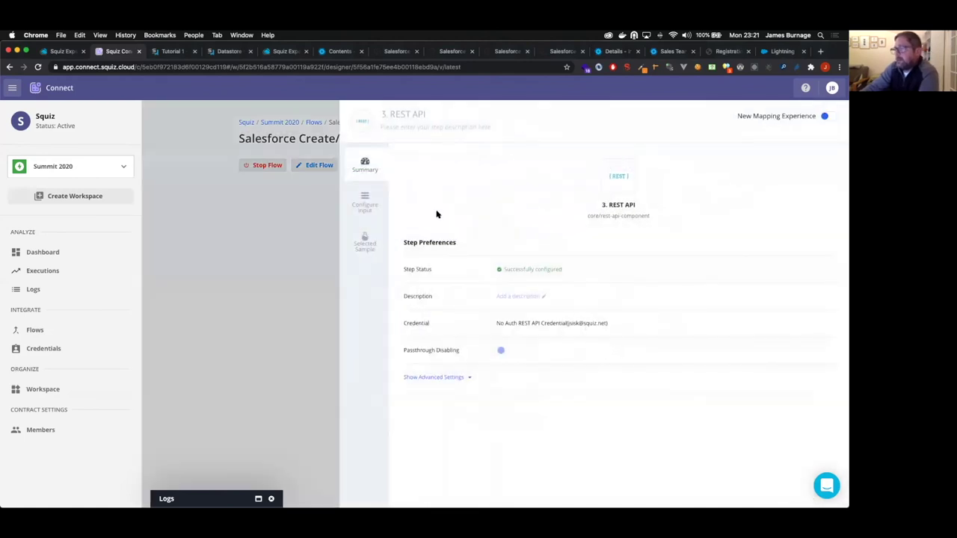
left_click(365, 243)
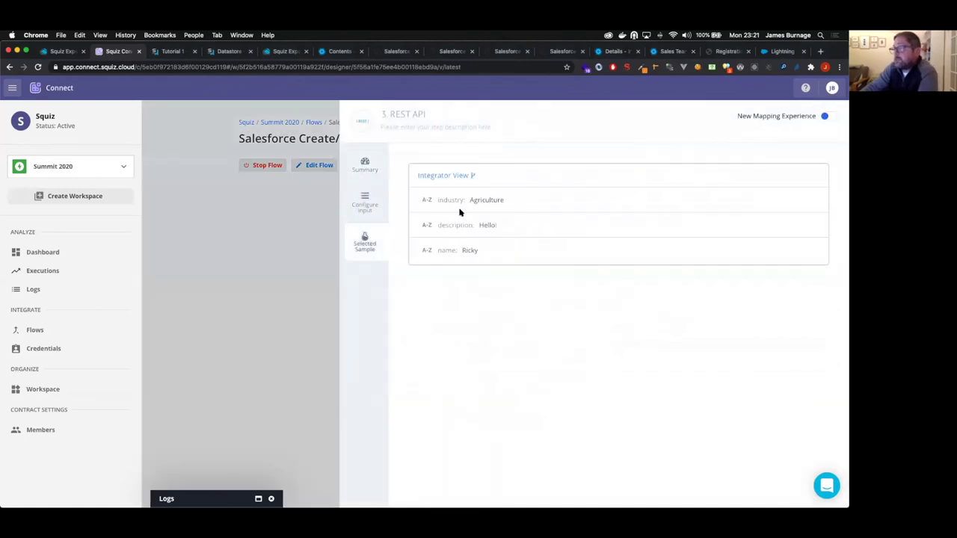
left_click(366, 200)
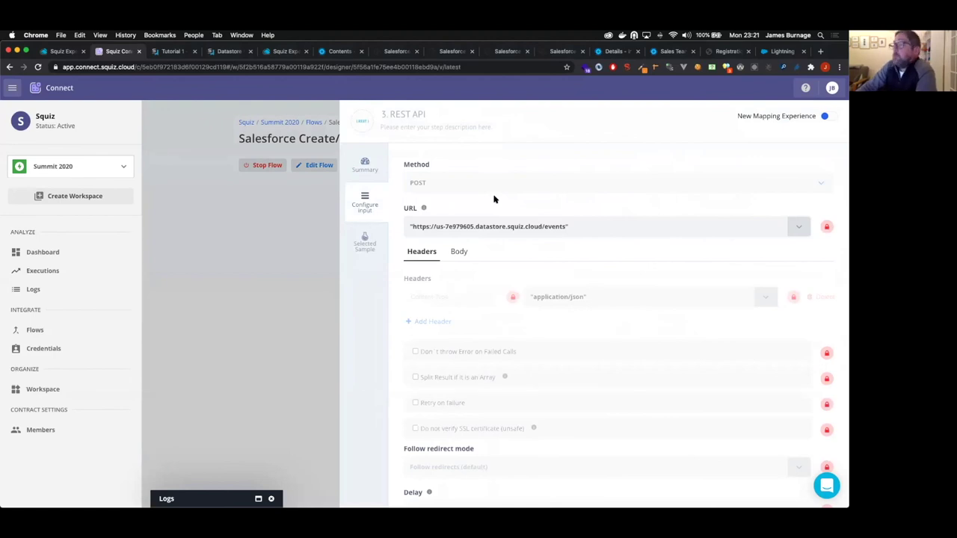
left_click_drag(415, 229, 566, 229)
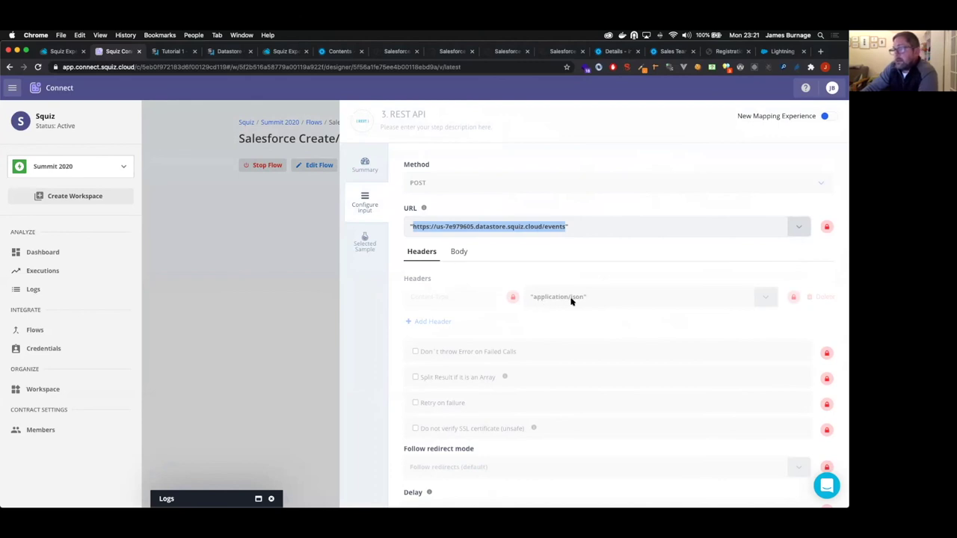
Step: Inspect how the JSON request body maps registration fields, then close the step panel
left_click(458, 252)
left_click(438, 341)
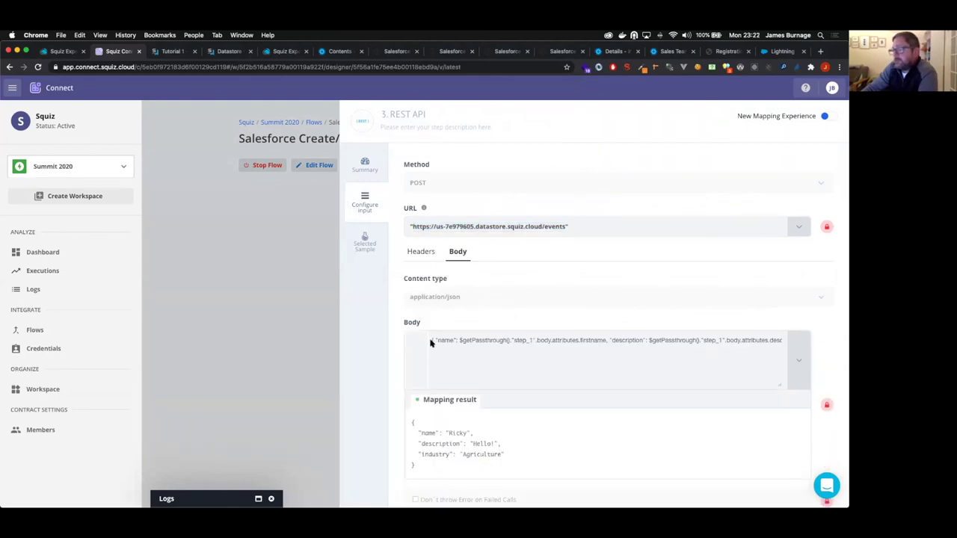
left_click_drag(431, 342, 593, 340)
scroll(592, 341, "right", 5)
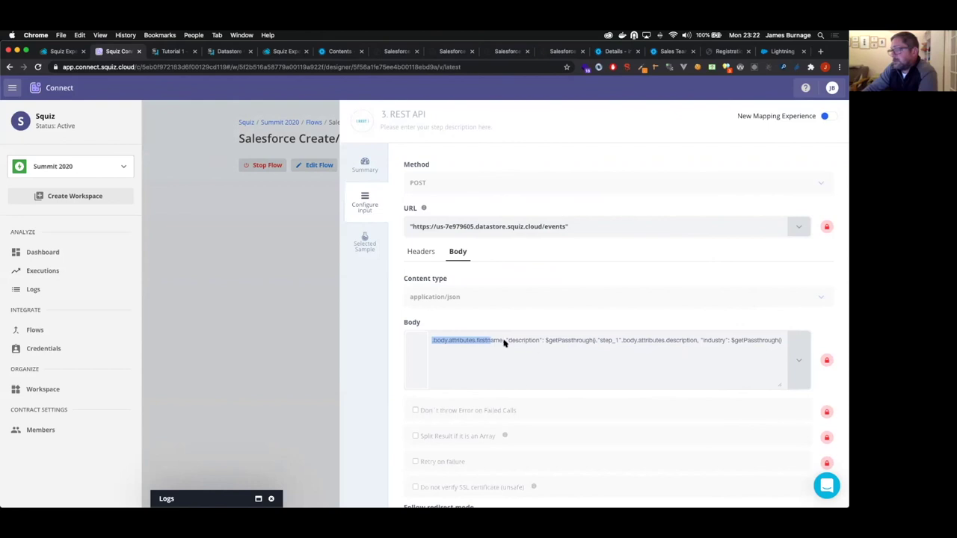
scroll(554, 342, "right", 1)
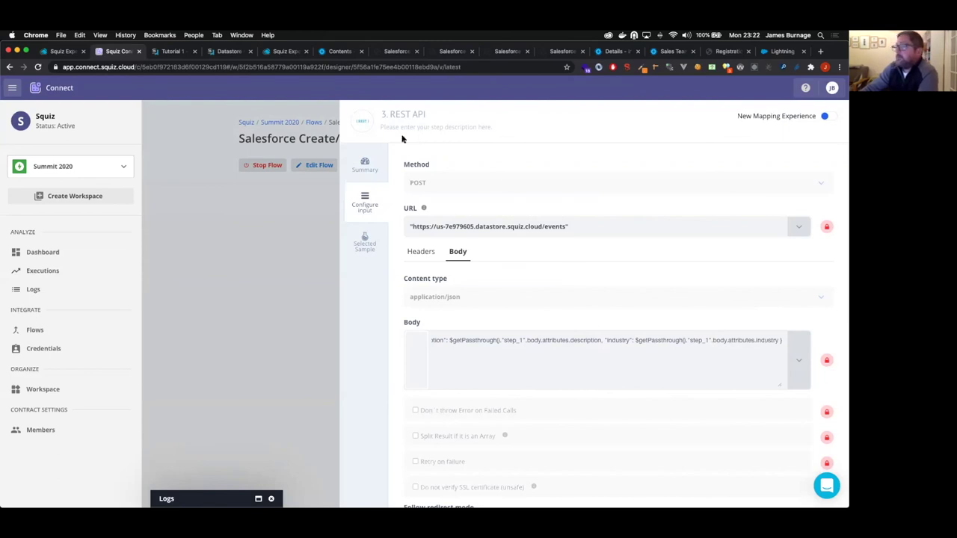
left_click(288, 262)
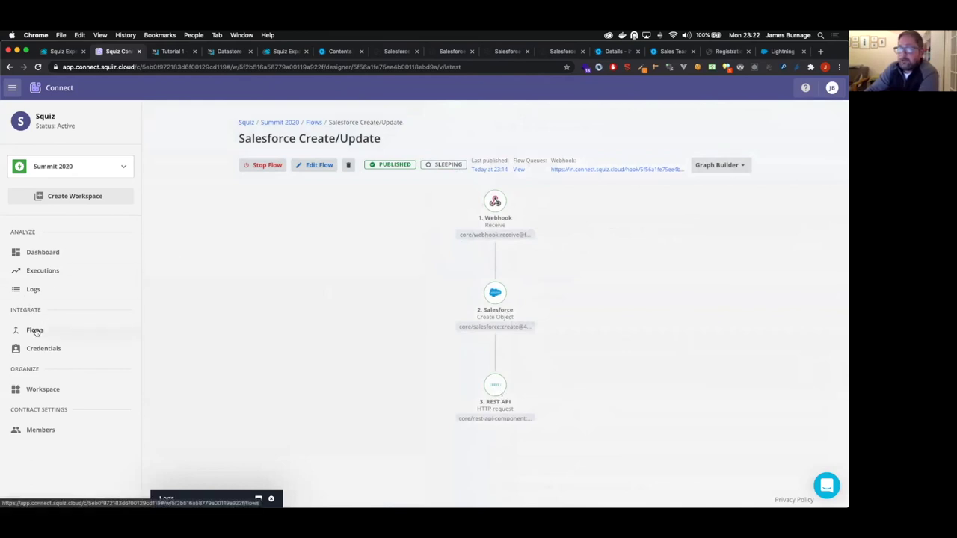
Step: Open the Squiz Connect workspace Dashboard from the Analyze sidebar
left_click(45, 255)
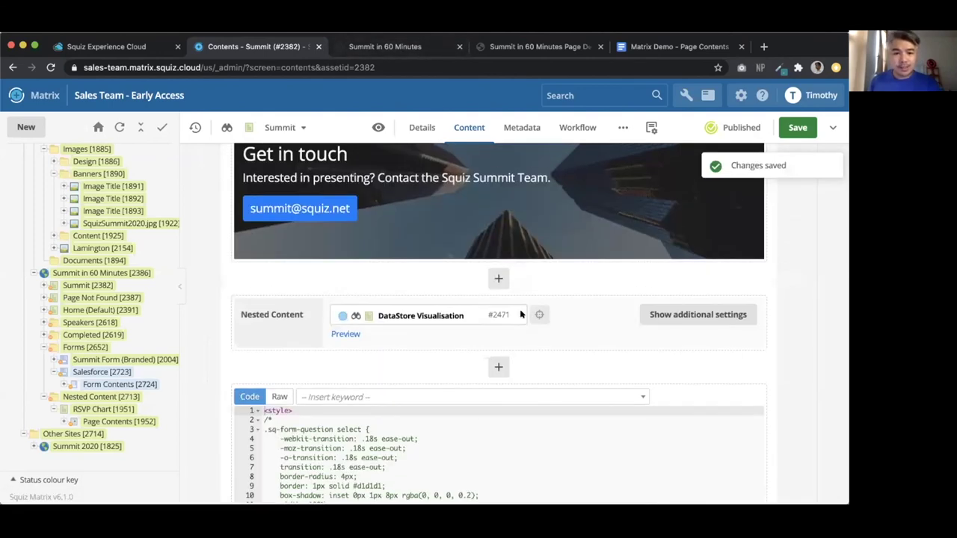
left_click(396, 47)
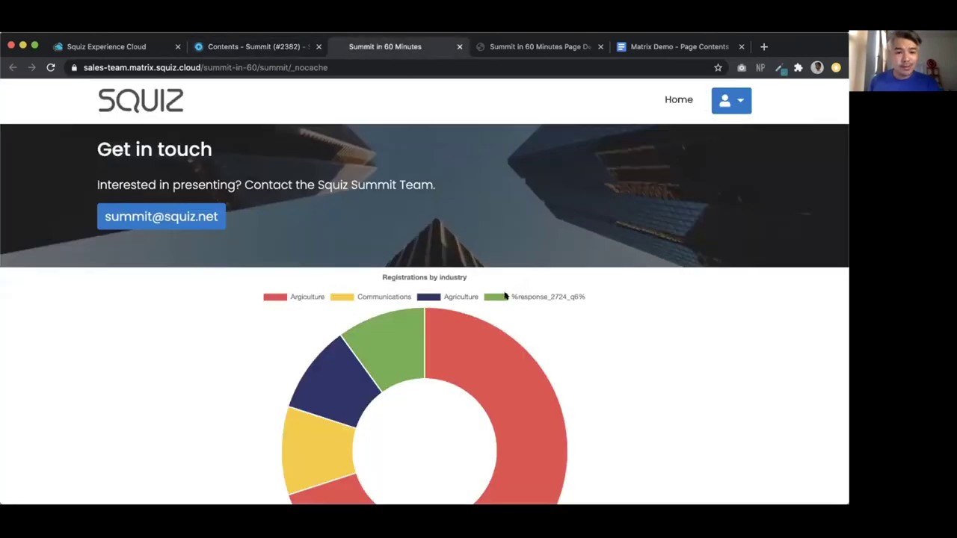
scroll(538, 362, "down", 3)
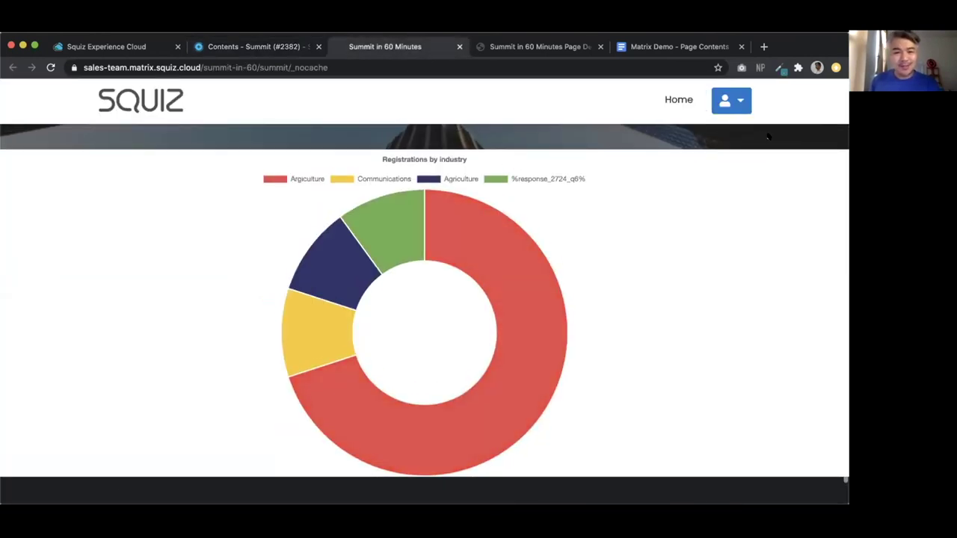
left_click(255, 46)
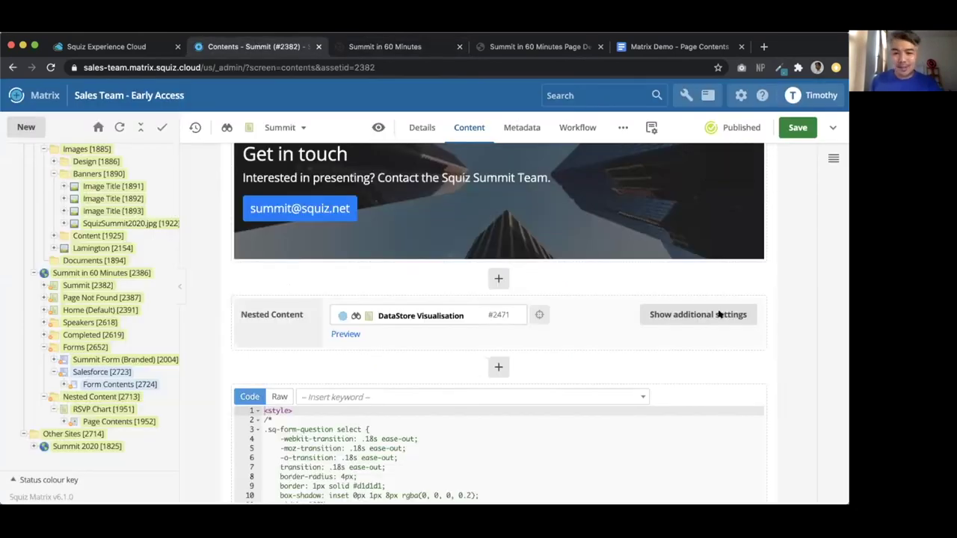
Step: Move DataStore Visualisation directly under Component - Hero Image, save, and collapse the asset tree
left_click(832, 159)
scroll(677, 402, "down", 5)
left_click_drag(664, 401, 669, 237)
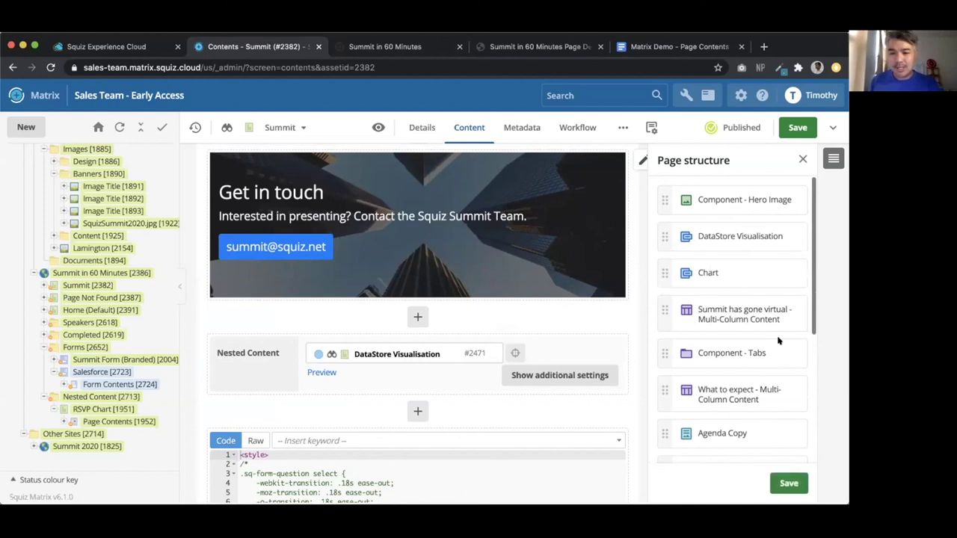
left_click(789, 483)
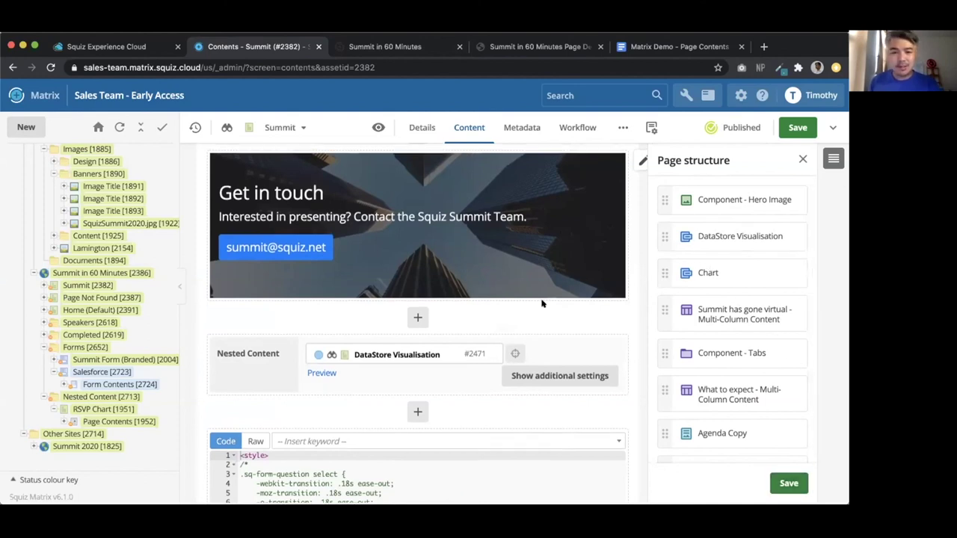
scroll(541, 300, "up", 20)
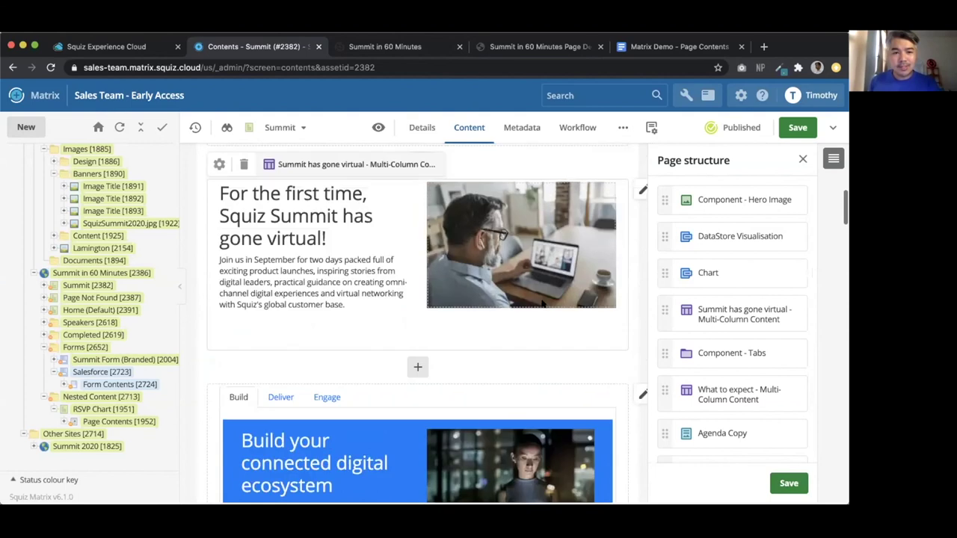
scroll(542, 302, "down", 4)
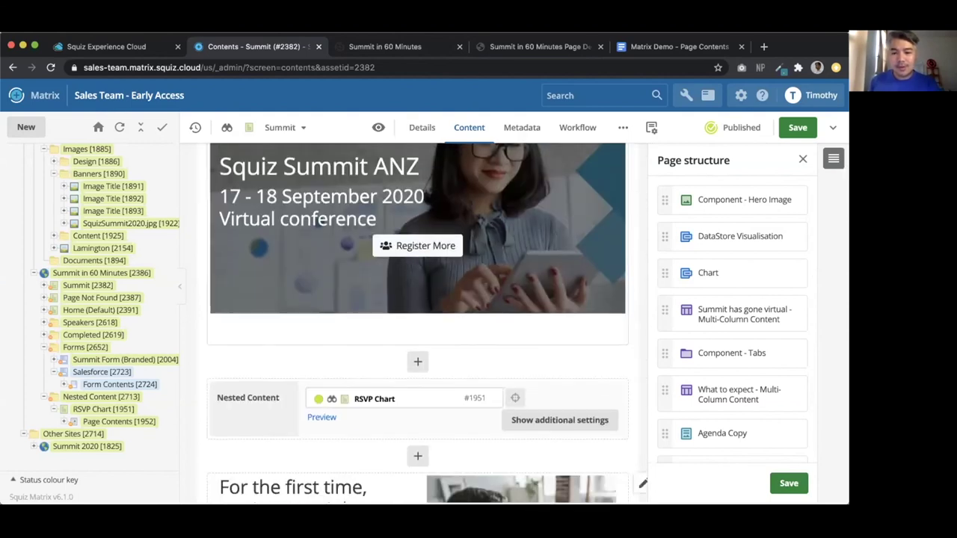
left_click(788, 483)
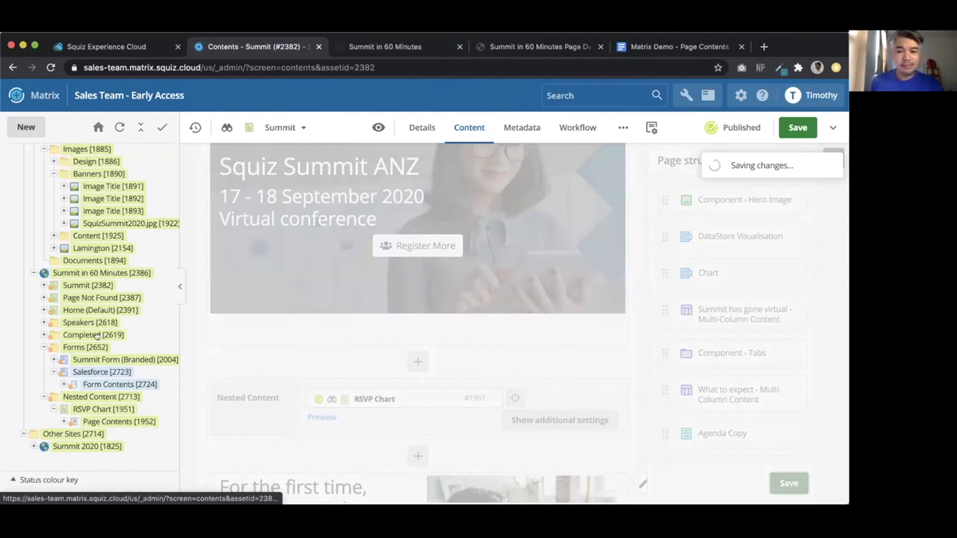
left_click(179, 287)
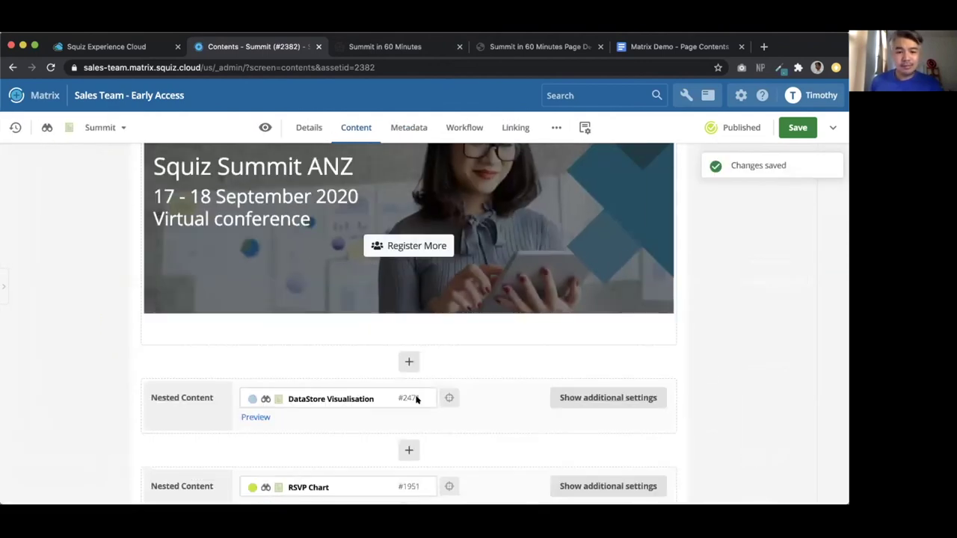
scroll(410, 424, "down", 3)
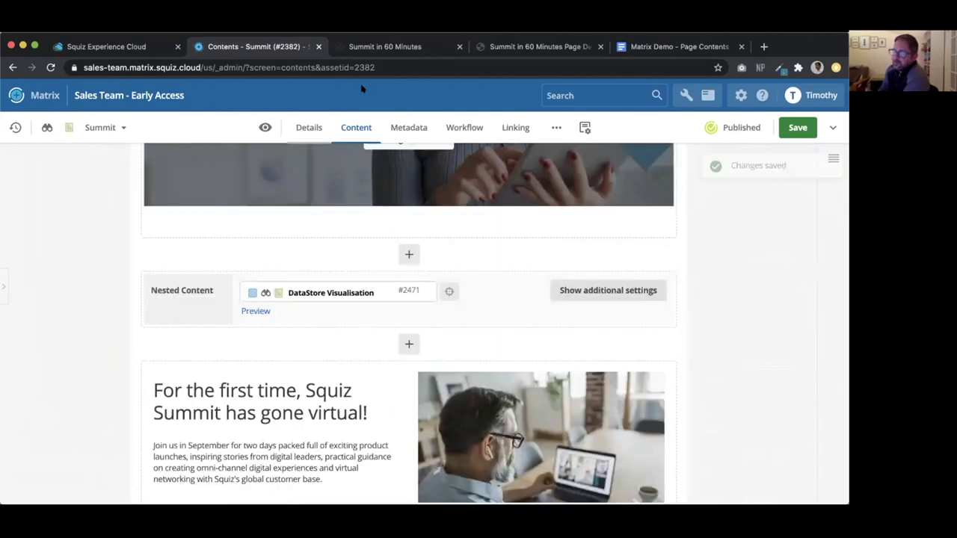
Step: Reload the live Summit in 60 Minutes page to show the updated layout
left_click(395, 46)
left_click(51, 68)
scroll(164, 284, "up", 15)
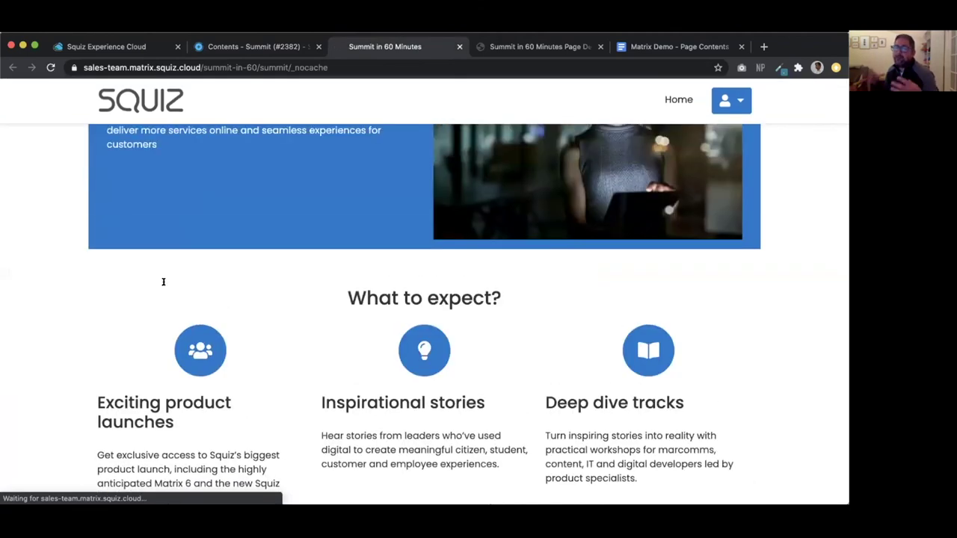
scroll(163, 282, "up", 3)
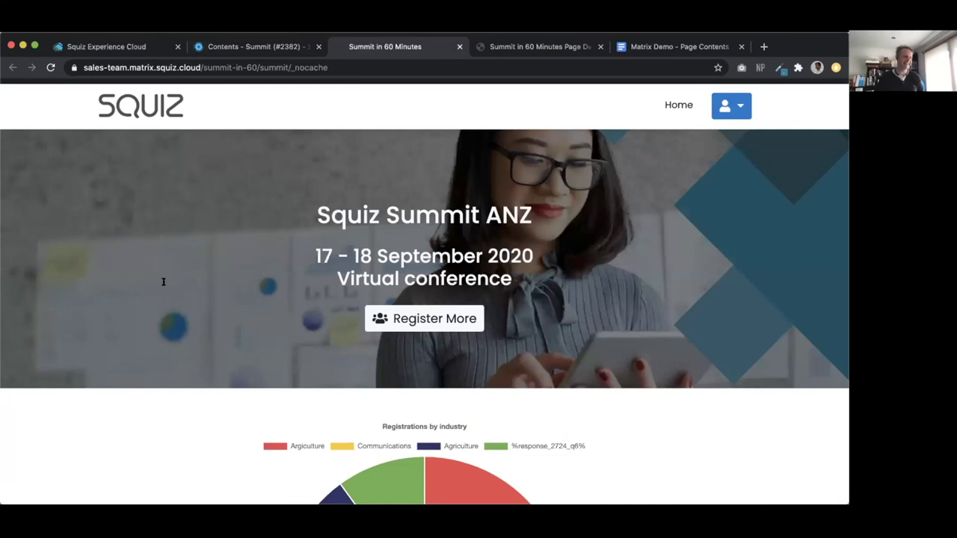
Step: Check that the Registrations by industry doughnut chart sits under the Squiz Summit ANZ hero
scroll(145, 297, "down", 4)
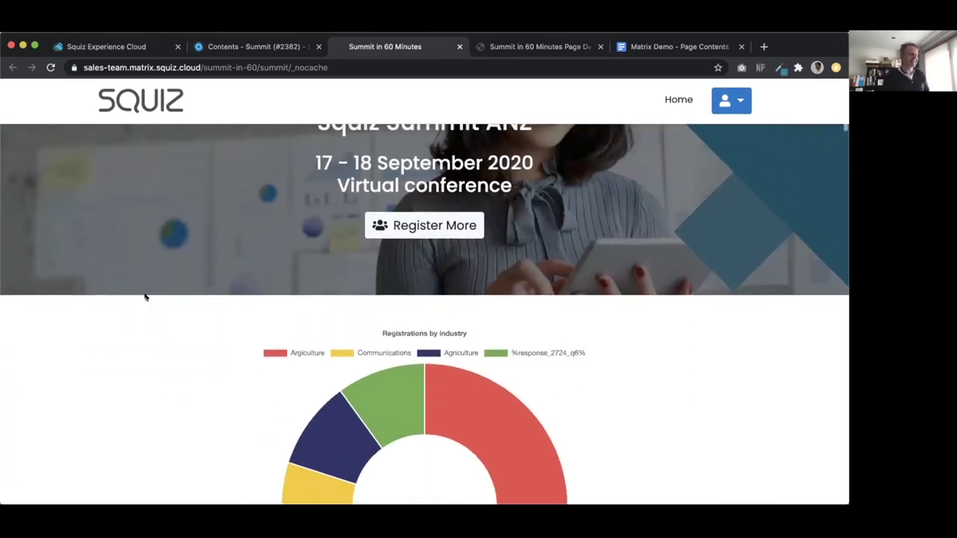
scroll(145, 297, "down", 3)
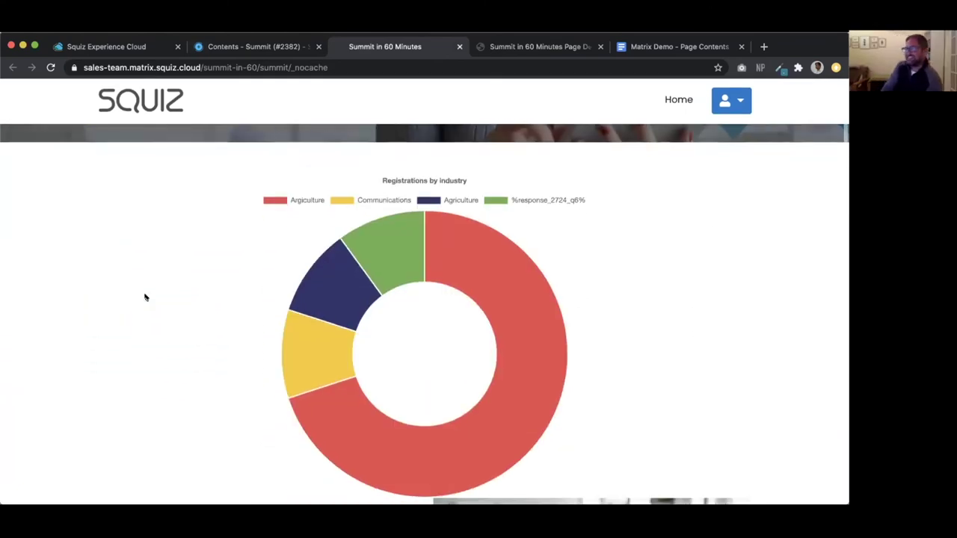
scroll(145, 296, "down", 2)
scroll(145, 296, "up", 1)
scroll(145, 297, "up", 1)
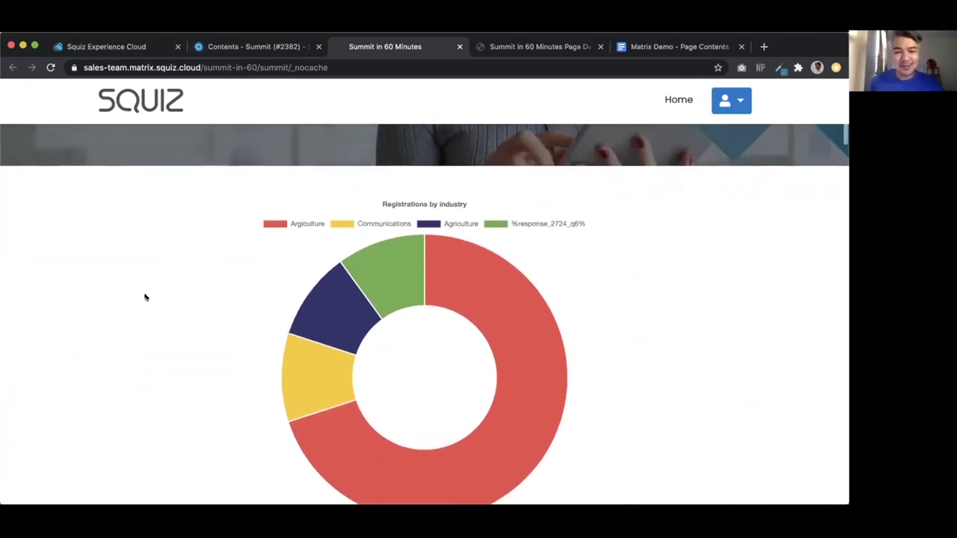
scroll(145, 296, "down", 2)
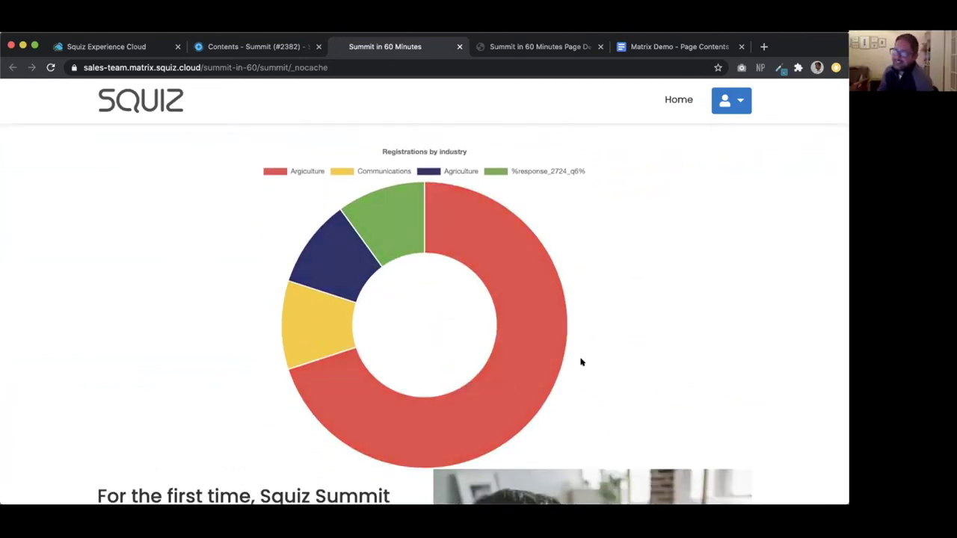
scroll(581, 362, "down", 1)
scroll(580, 361, "up", 1)
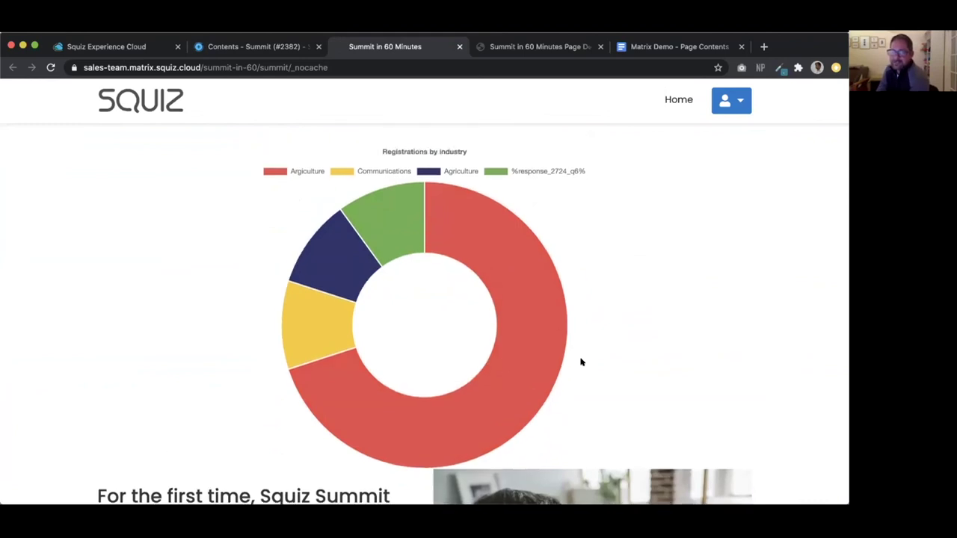
scroll(581, 362, "down", 1)
scroll(581, 362, "down", 2)
scroll(581, 362, "up", 1)
scroll(581, 362, "up", 1)
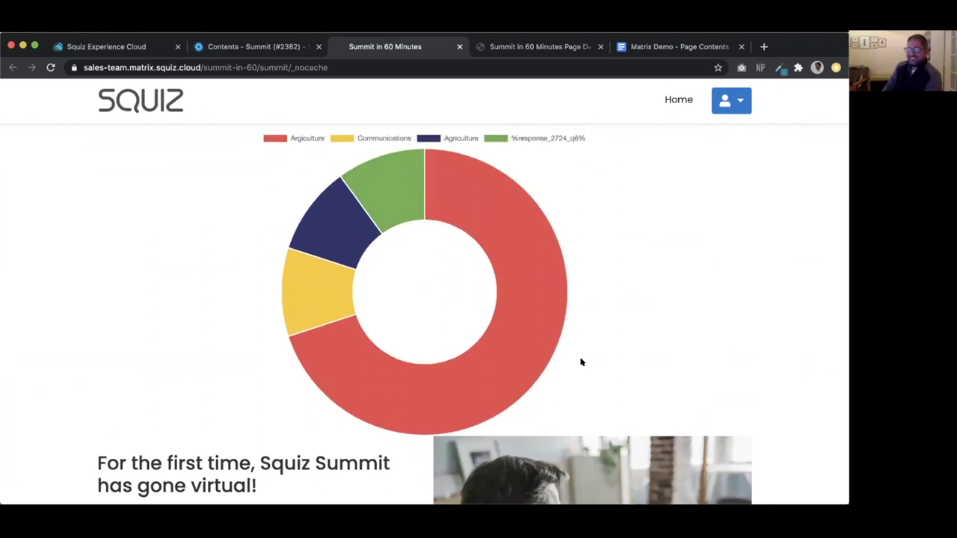
scroll(581, 363, "down", 1)
mouse_move(523, 303)
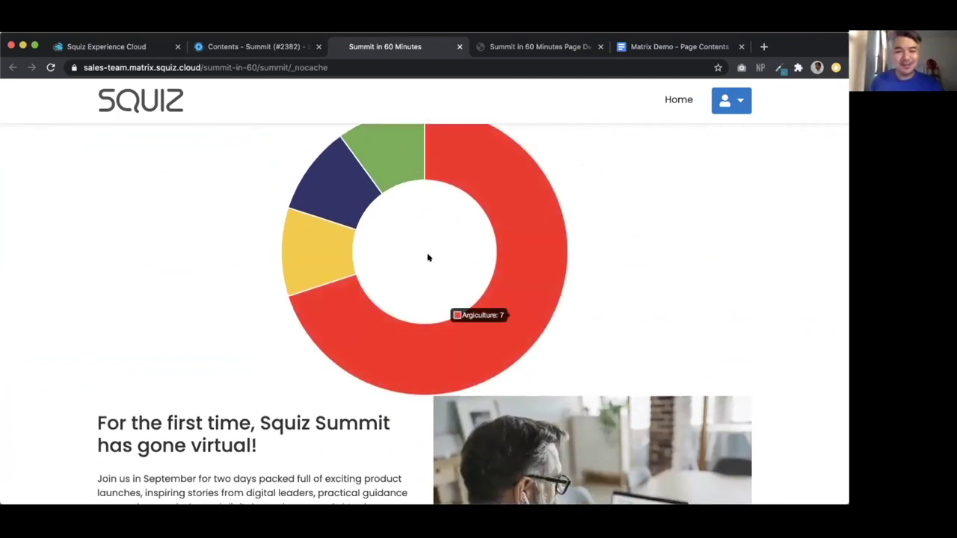
scroll(707, 301, "up", 1)
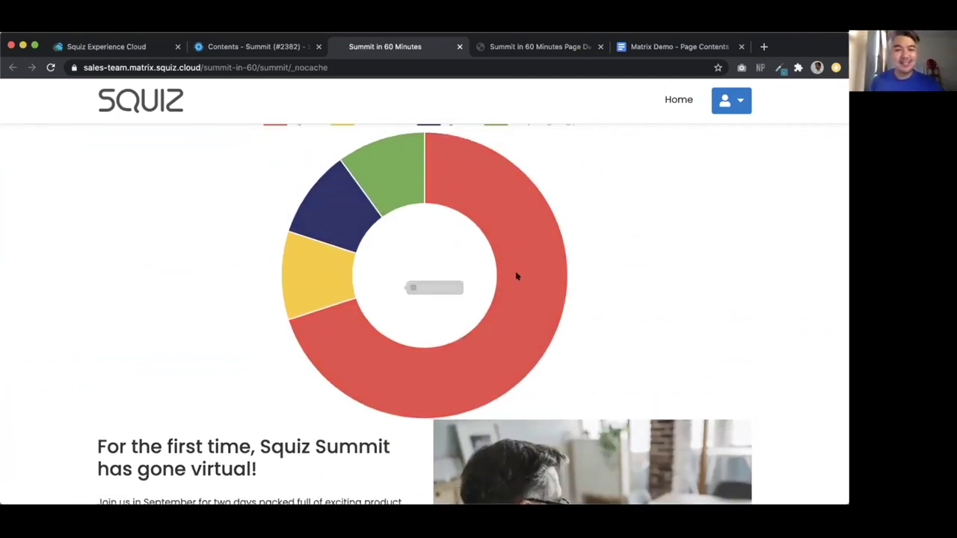
scroll(664, 273, "up", 8)
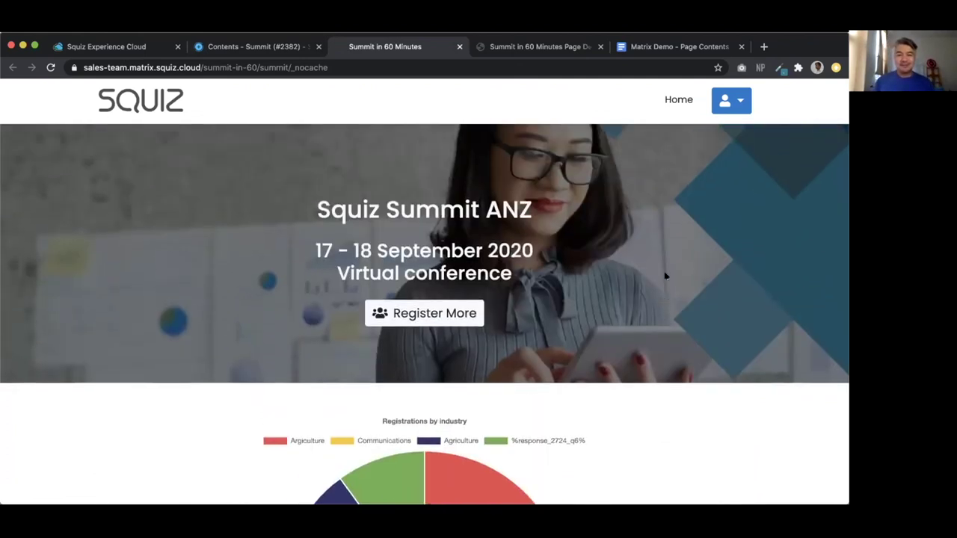